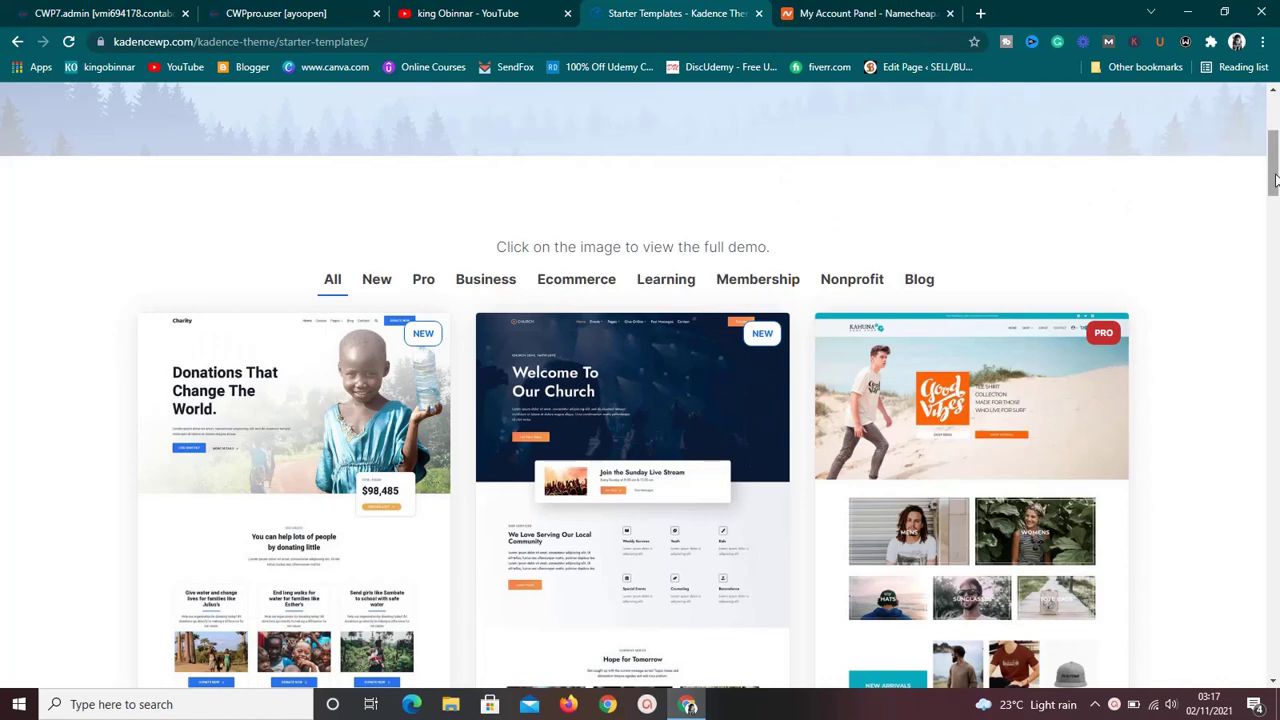
# Look through the YouTube channel's community posts, then return to the Kadence Starter Templates page.
pyautogui.scroll(3, 1274, 178)
pyautogui.scroll(-2, 1274, 180)
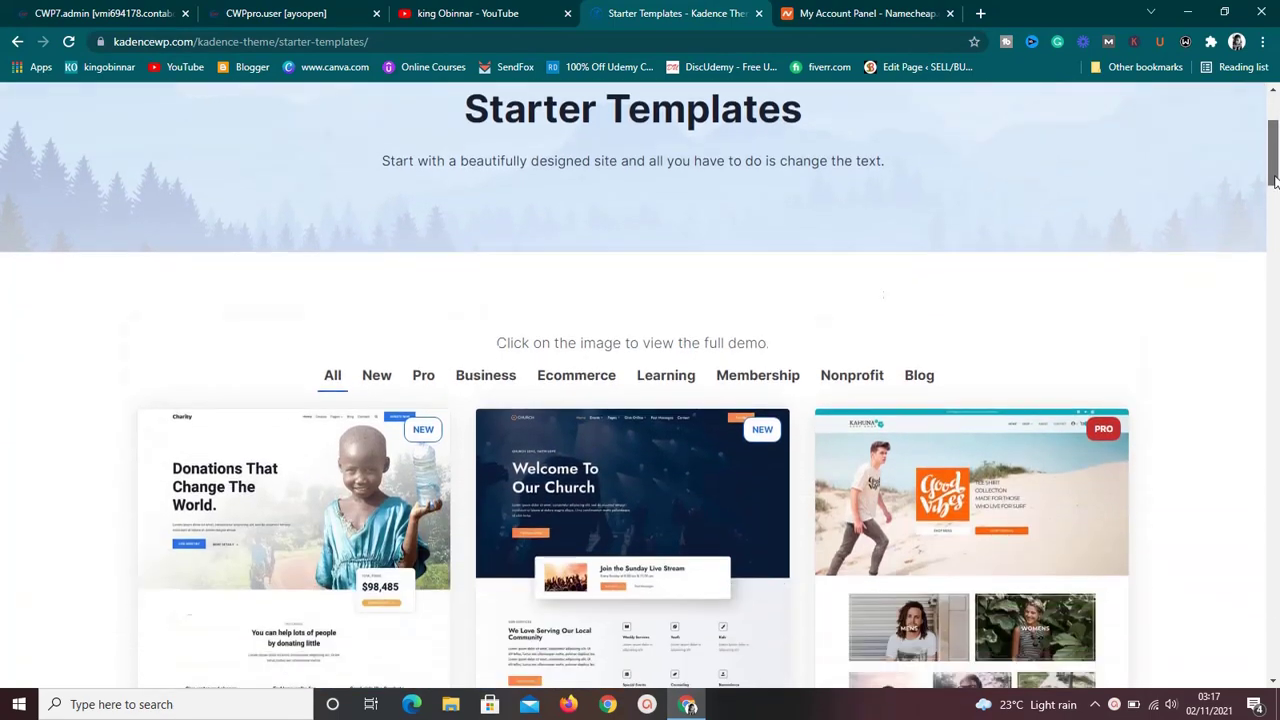
pyautogui.moveTo(1274, 178); pyautogui.dragTo(1274, 122)
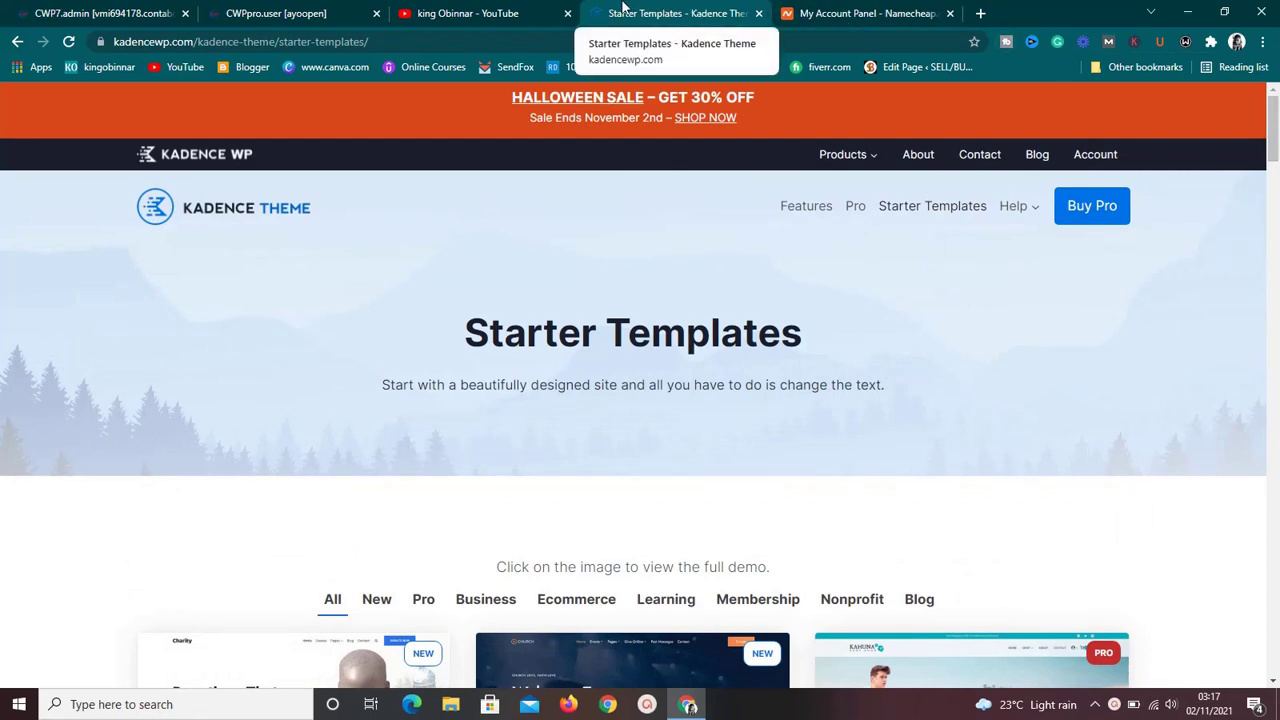
pyautogui.click(514, 12)
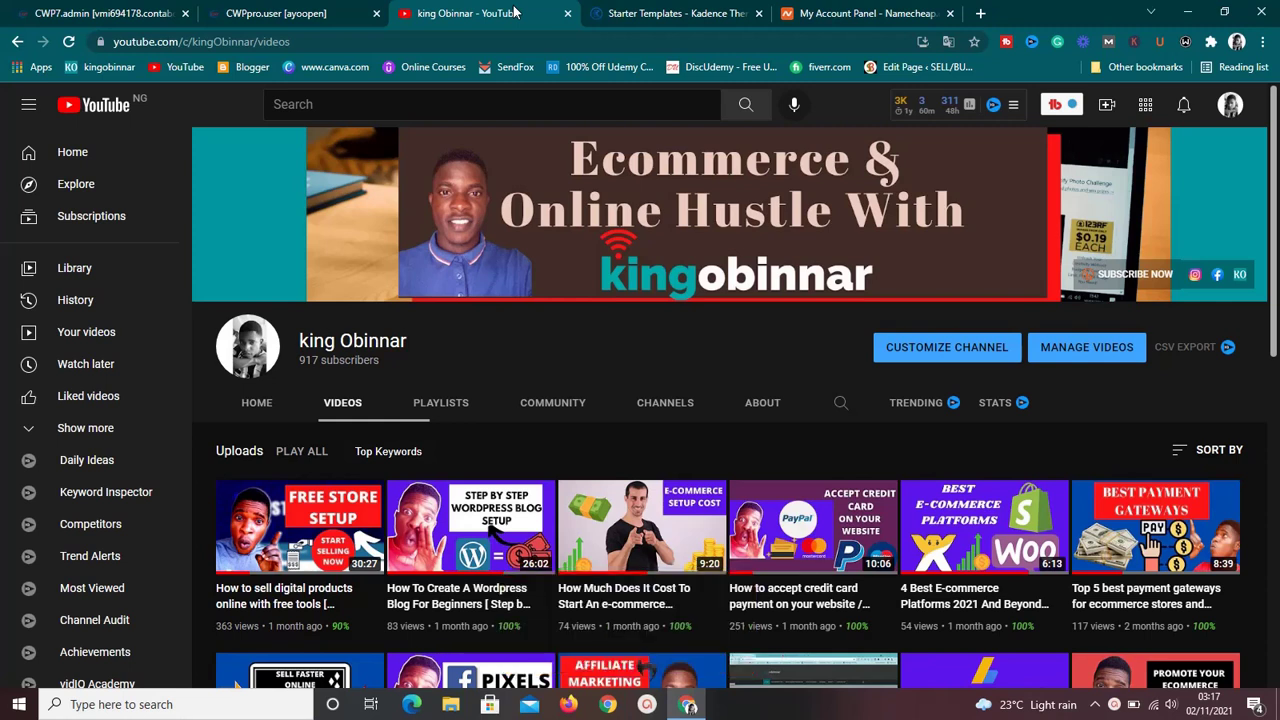
pyautogui.click(572, 420)
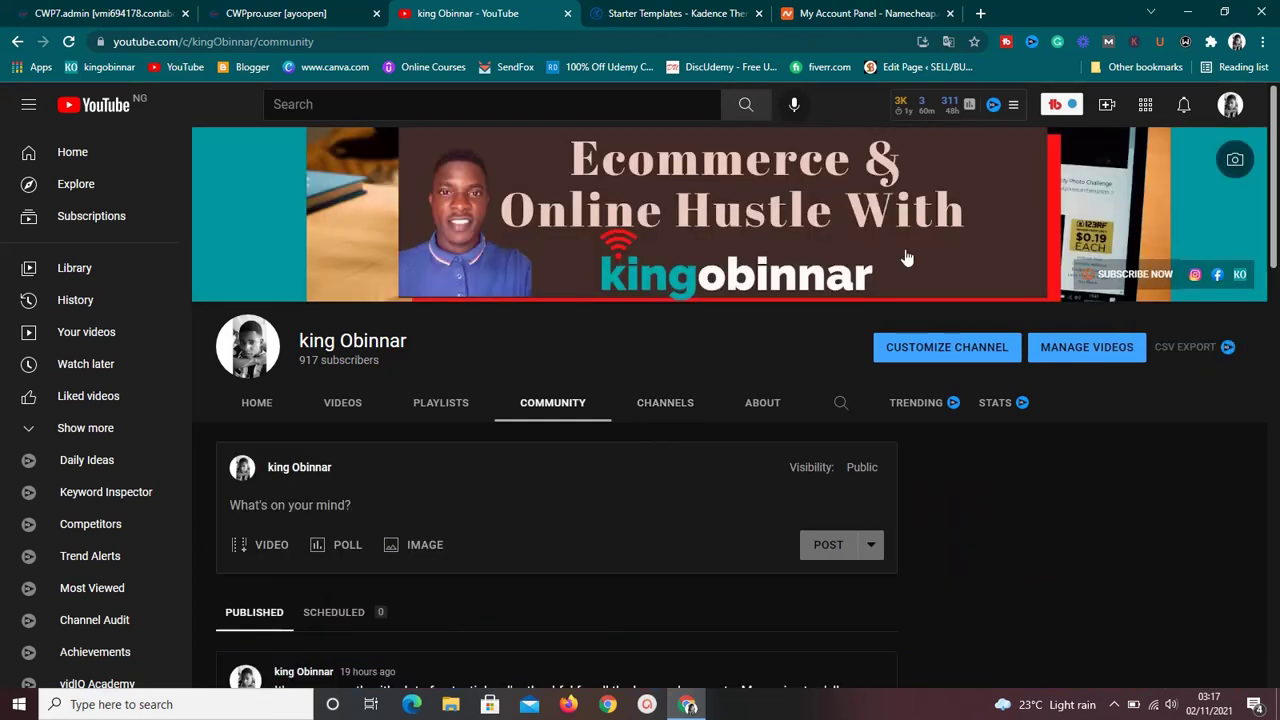
pyautogui.moveTo(1271, 166); pyautogui.dragTo(1276, 458)
pyautogui.scroll(-1, 1276, 458)
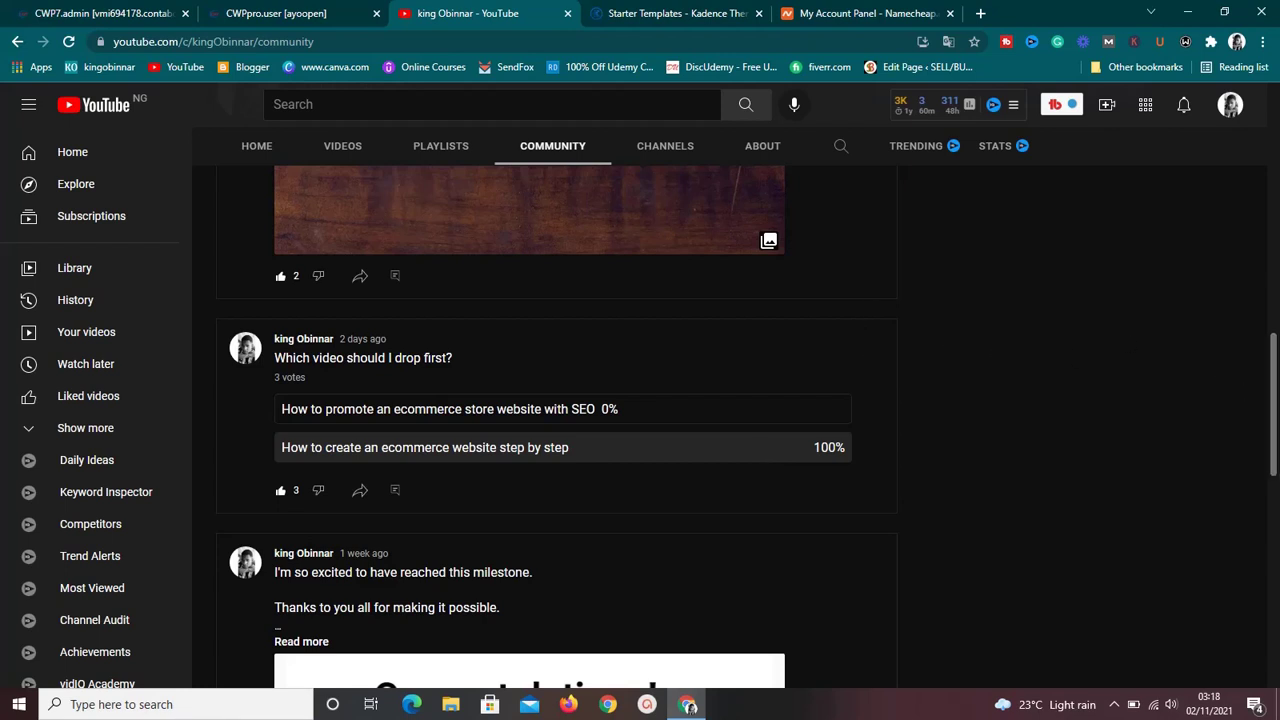
pyautogui.scroll(20, 1277, 428)
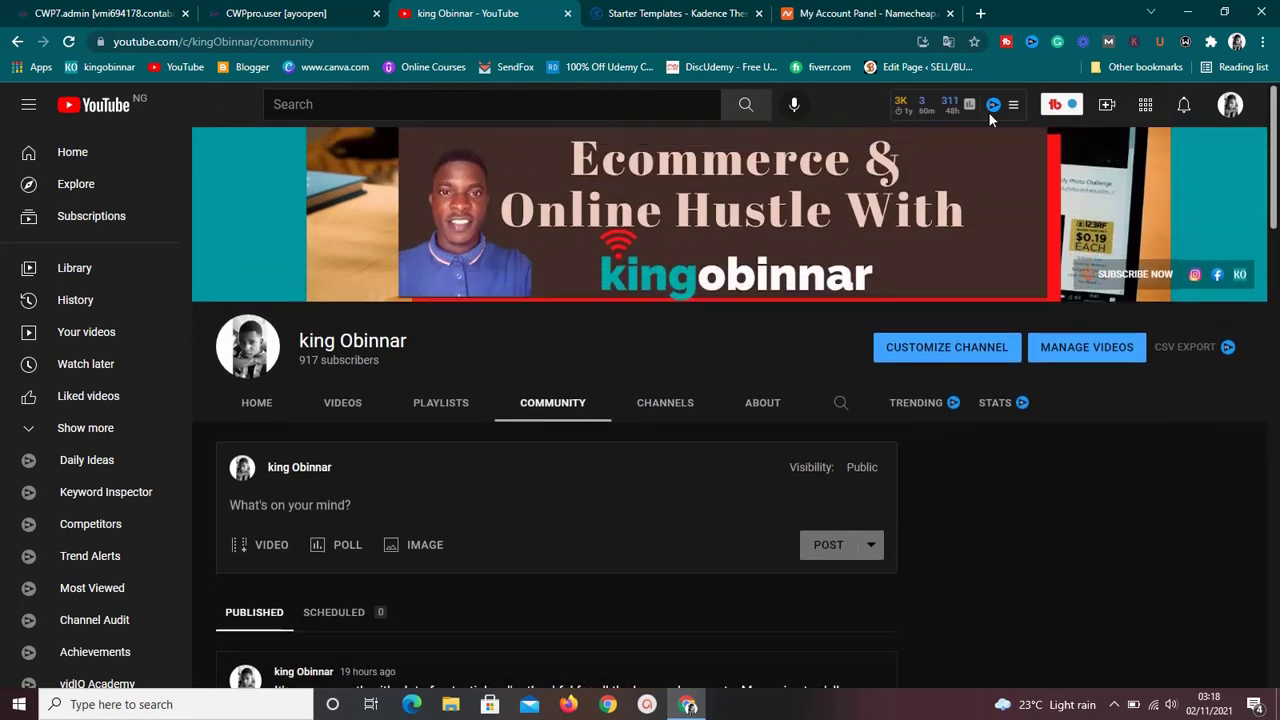
pyautogui.click(657, 20)
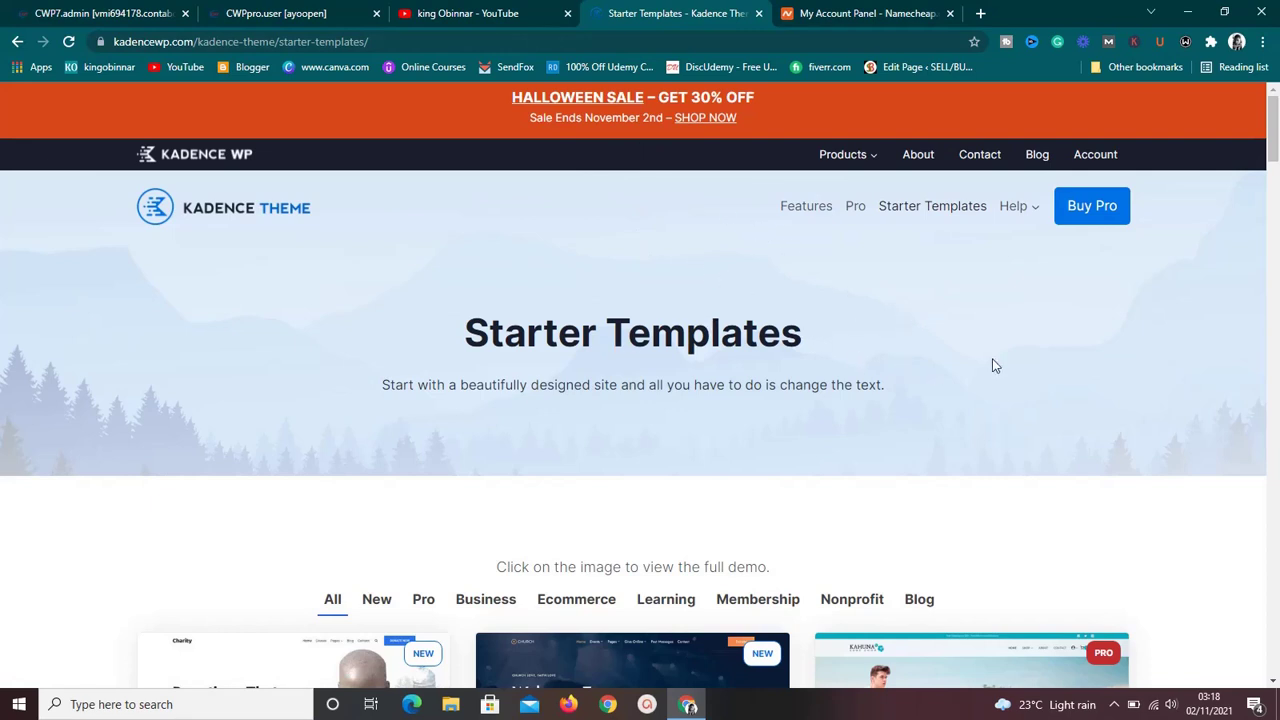
# Filter the starter templates to Ecommerce and open the Shopping template's live demo.
pyautogui.moveTo(1274, 143); pyautogui.dragTo(1275, 189)
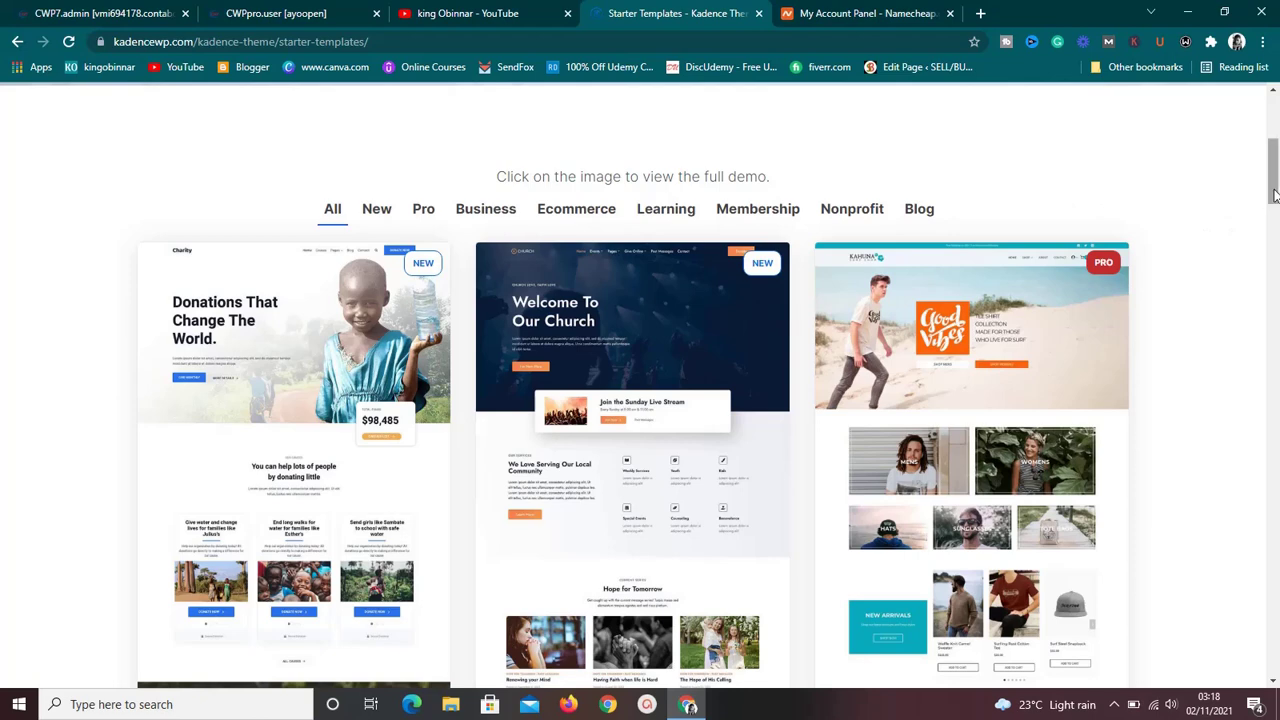
pyautogui.moveTo(1274, 193); pyautogui.dragTo(1275, 157)
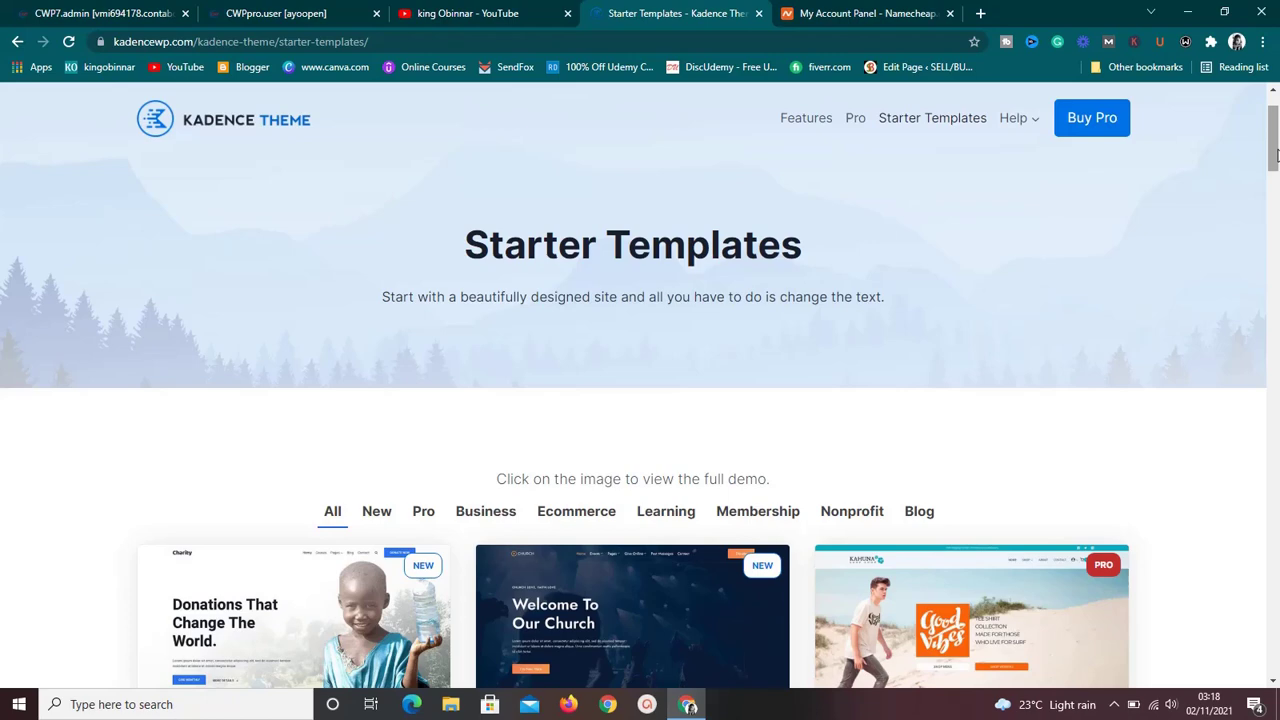
pyautogui.moveTo(1274, 160)
pyautogui.mouseDown()
pyautogui.moveTo(1276, 206)
pyautogui.moveTo(1279, 178)
pyautogui.mouseUp()
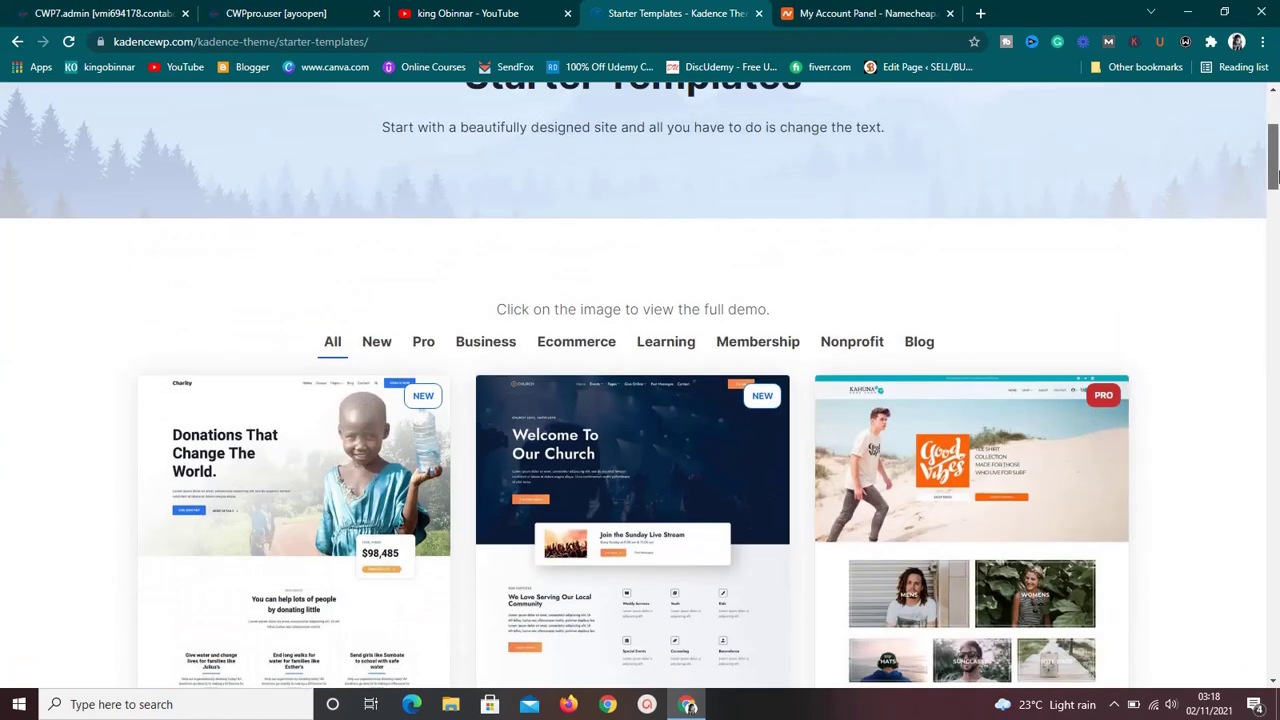
pyautogui.click(597, 352)
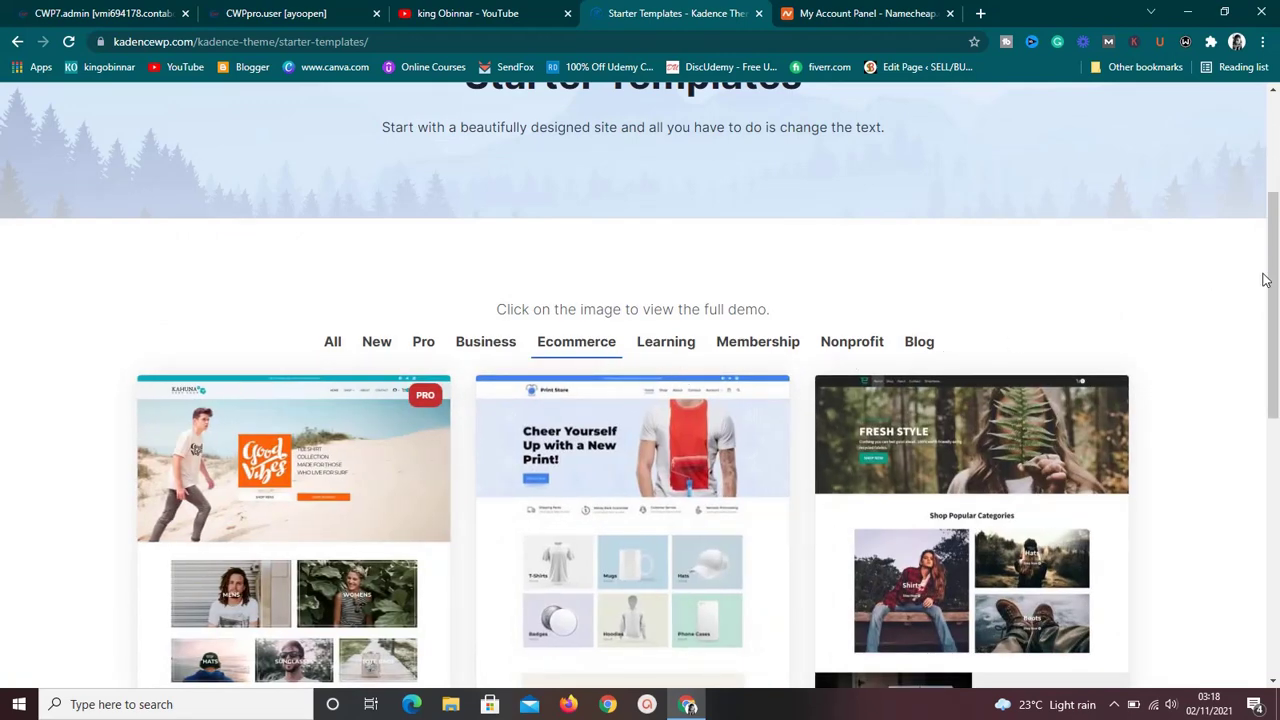
pyautogui.moveTo(1275, 284); pyautogui.dragTo(1275, 361)
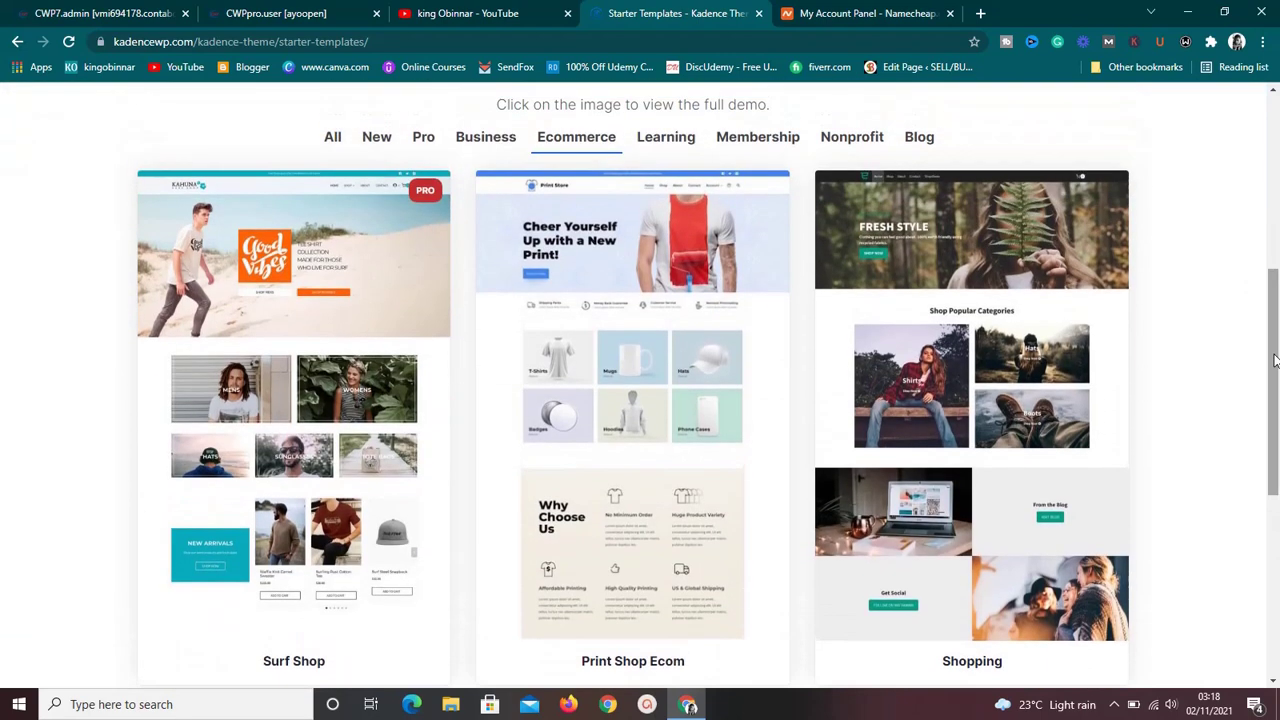
pyautogui.click(1010, 394)
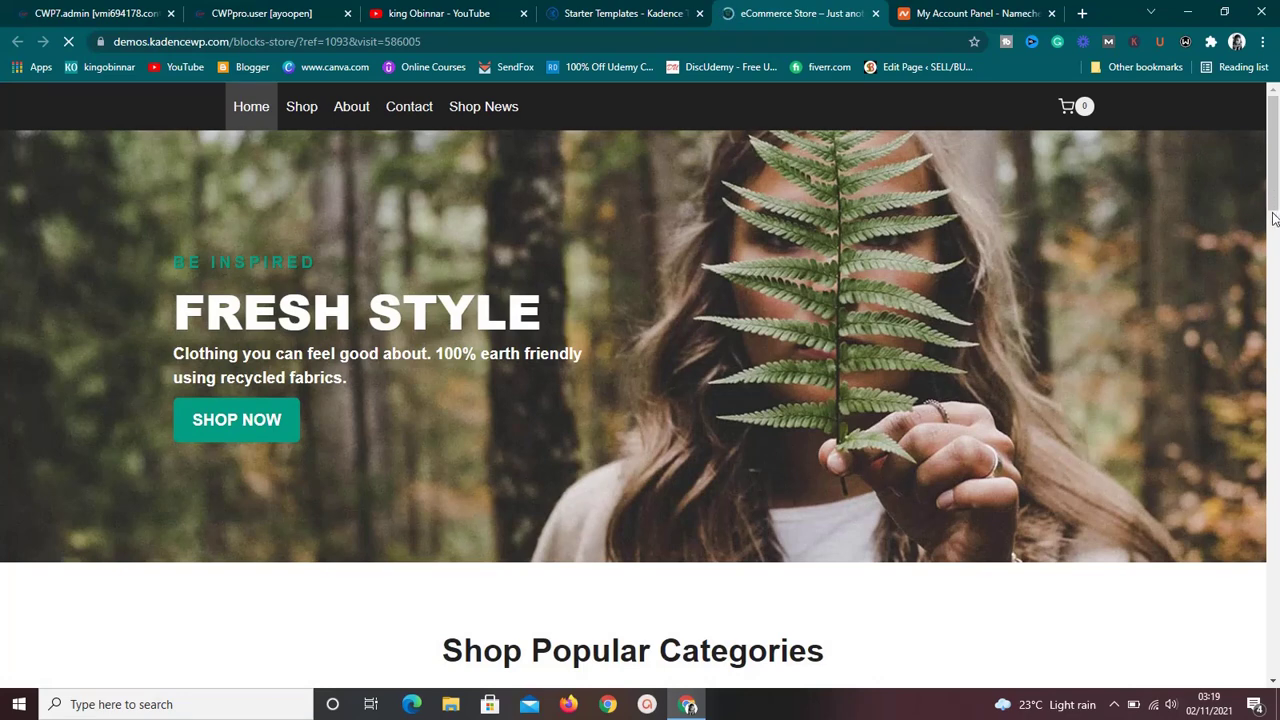
# Go to the demo store's Shop page and open the Hoodie product.
pyautogui.scroll(-1, 1274, 219)
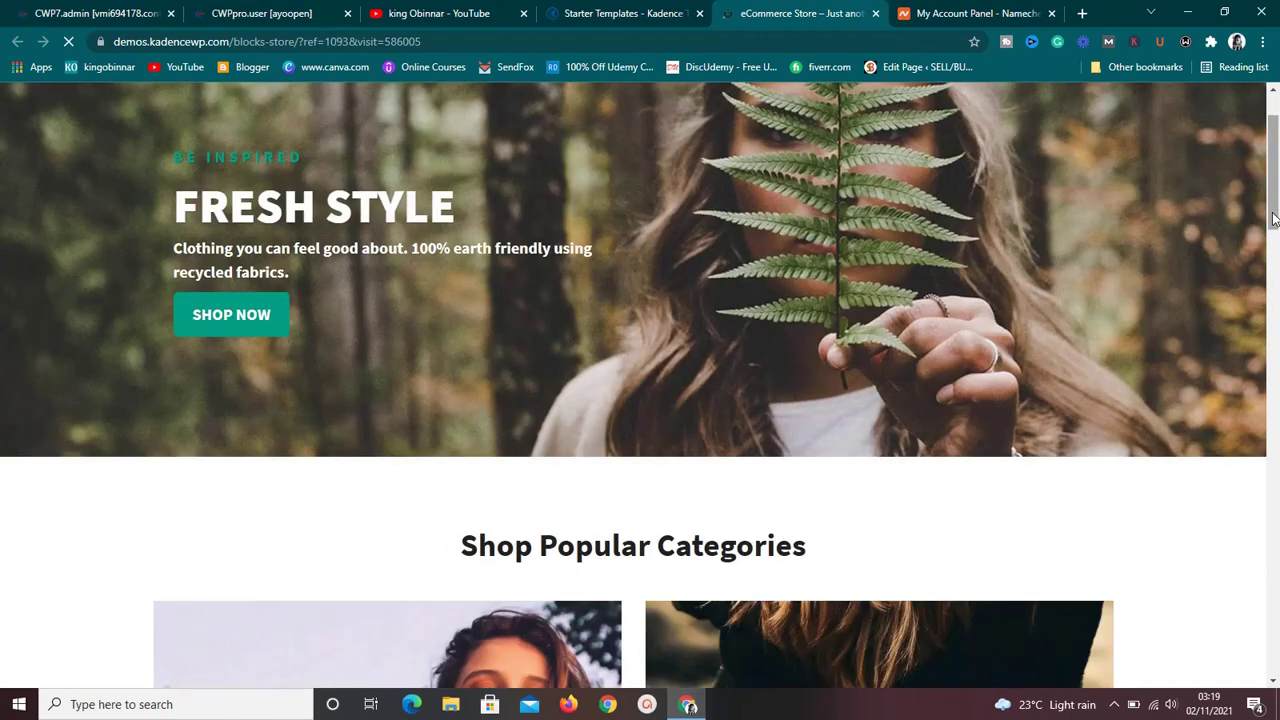
pyautogui.moveTo(1274, 205); pyautogui.dragTo(1273, 160)
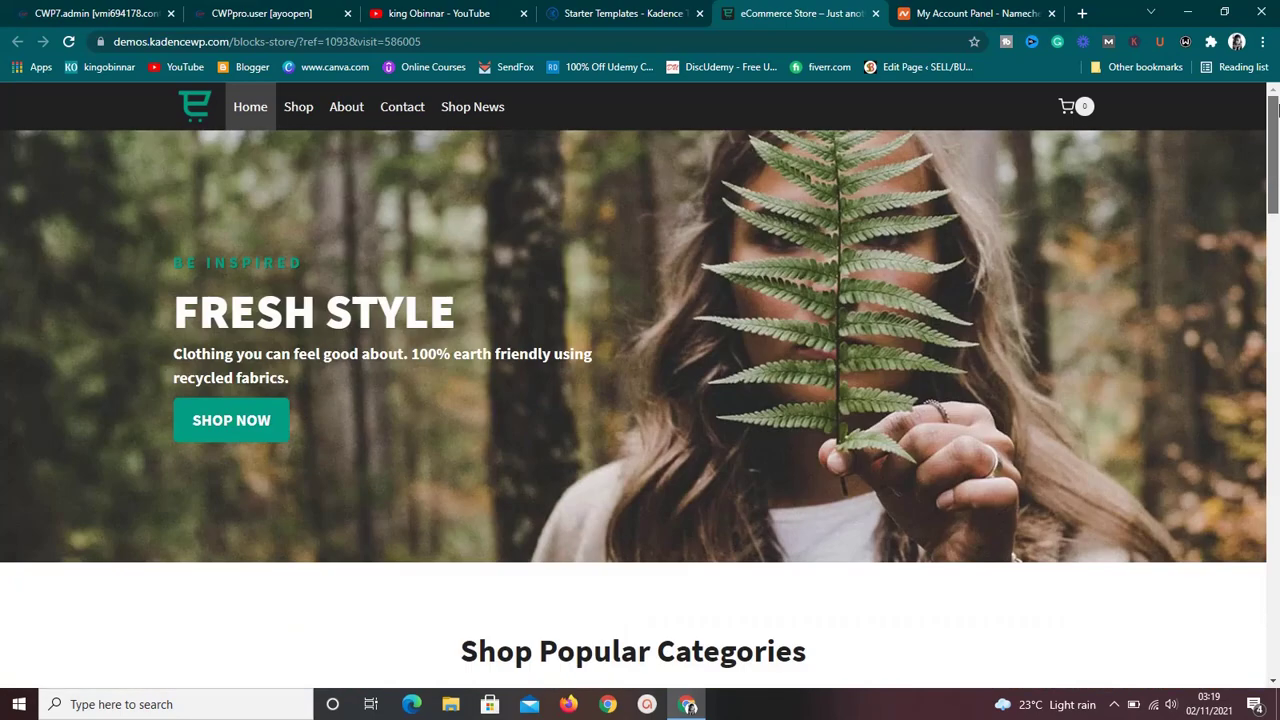
pyautogui.click(303, 119)
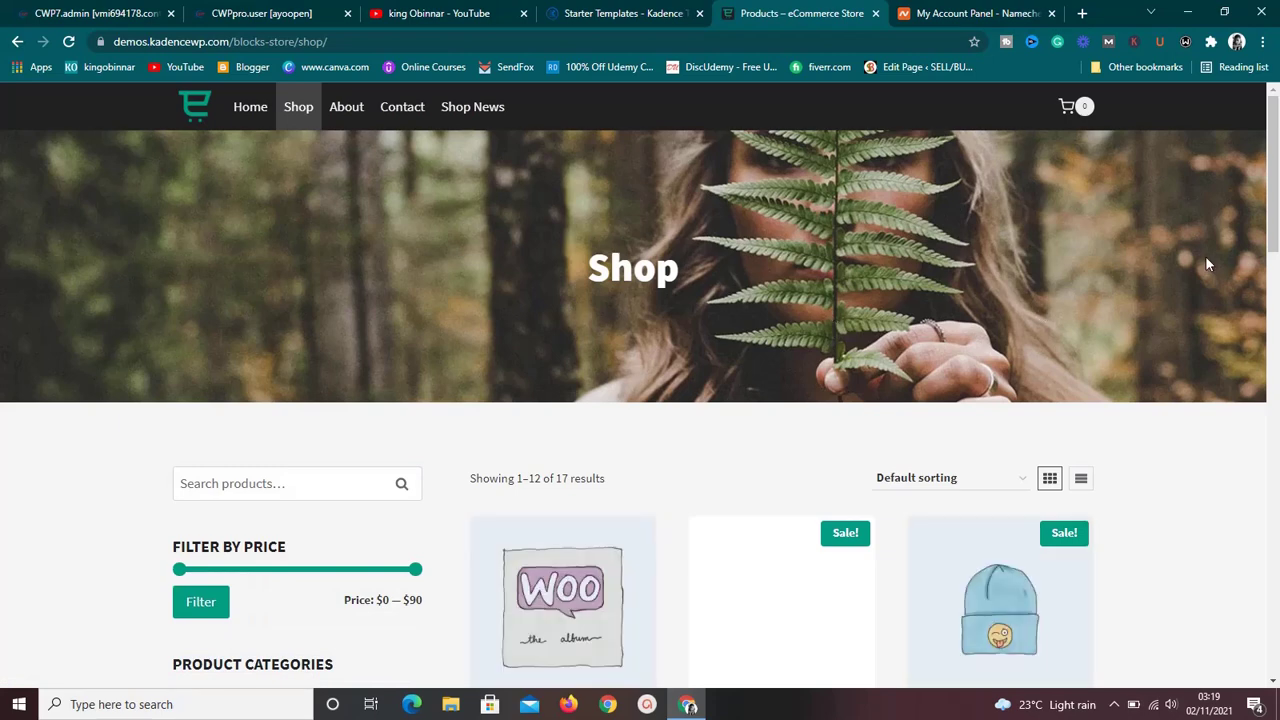
pyautogui.moveTo(1273, 237); pyautogui.dragTo(1273, 331)
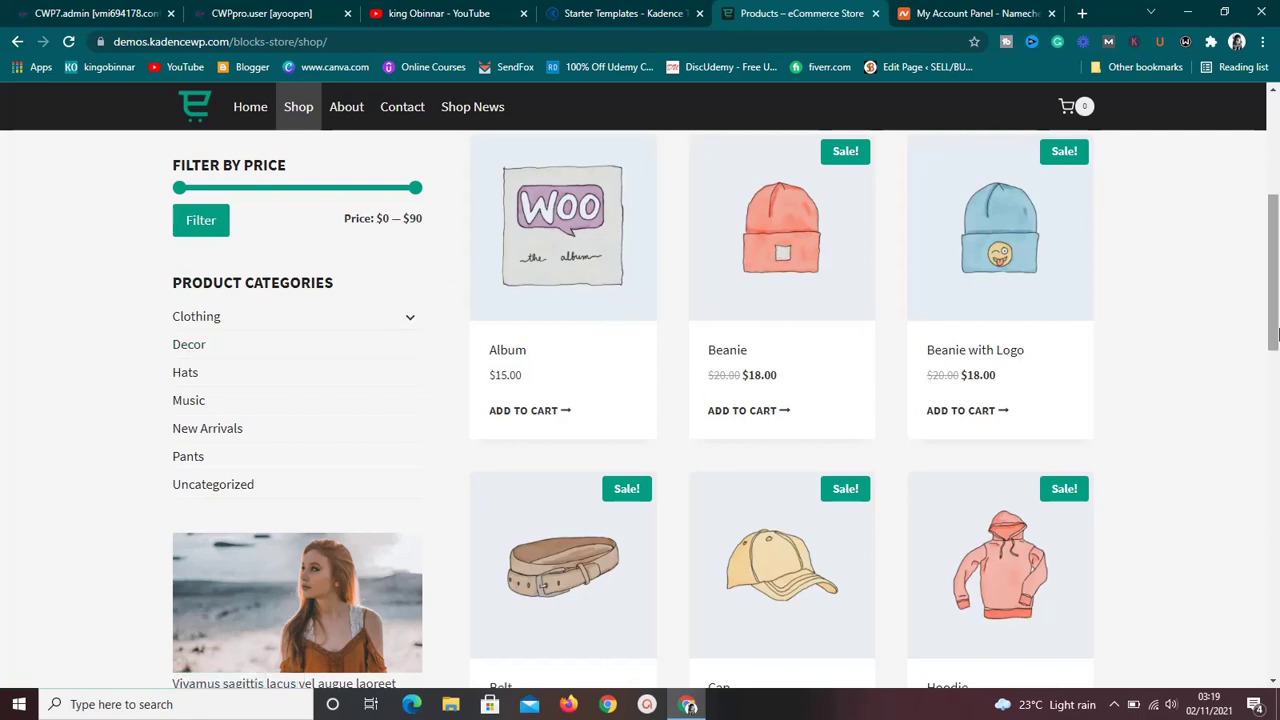
pyautogui.moveTo(1276, 333)
pyautogui.mouseDown()
pyautogui.moveTo(1277, 620)
pyautogui.moveTo(1275, 354)
pyautogui.mouseUp()
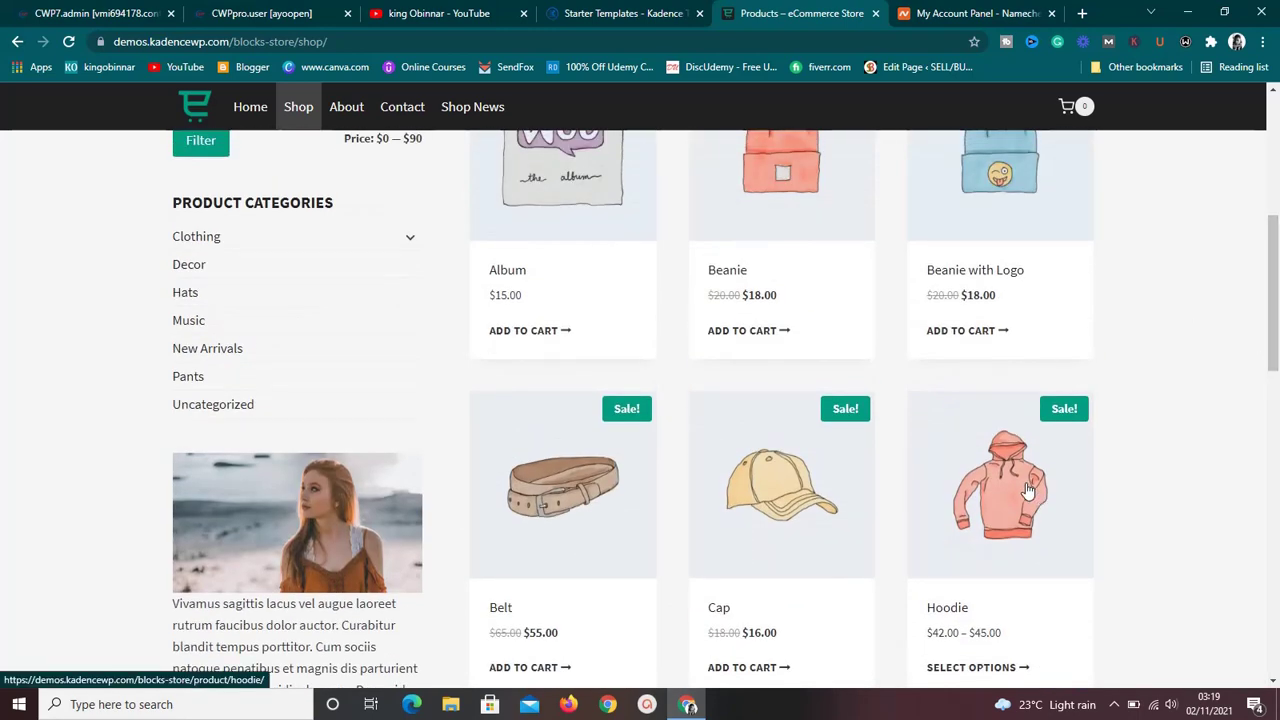
pyautogui.click(1028, 490)
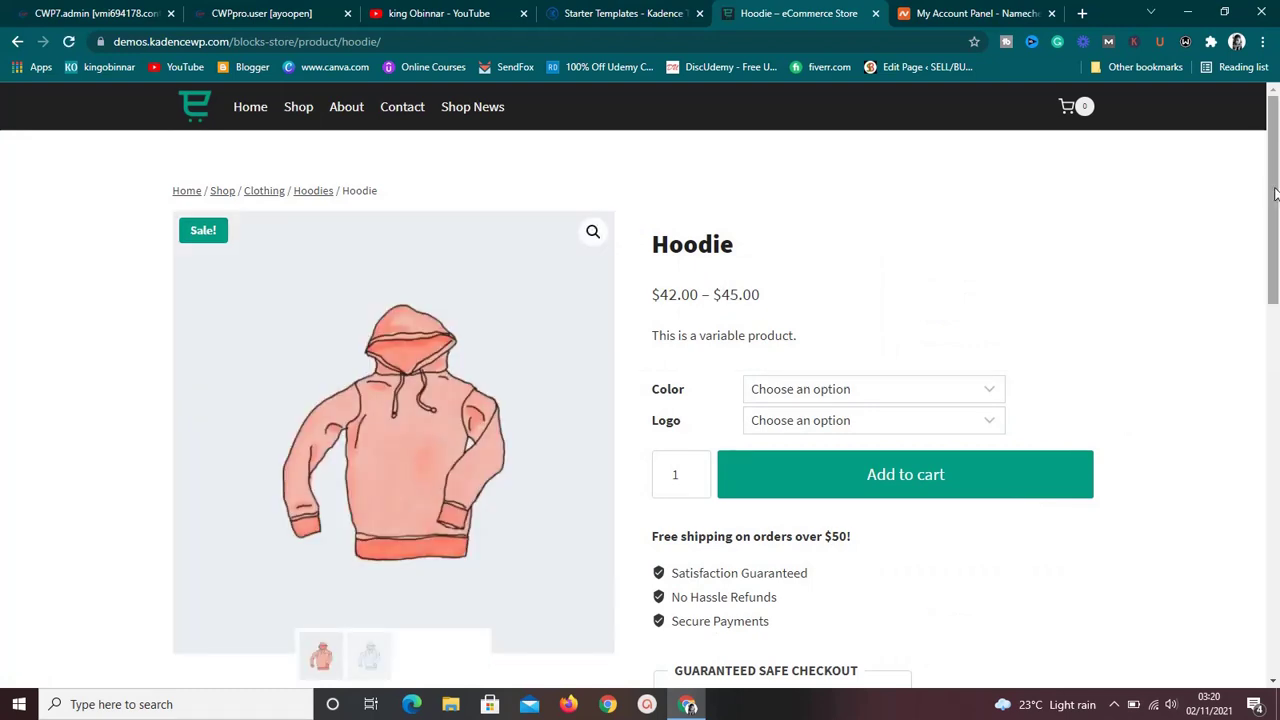
# Inspect the Hoodie's Color and Logo dropdowns without choosing any option.
pyautogui.moveTo(1277, 195); pyautogui.dragTo(1277, 219)
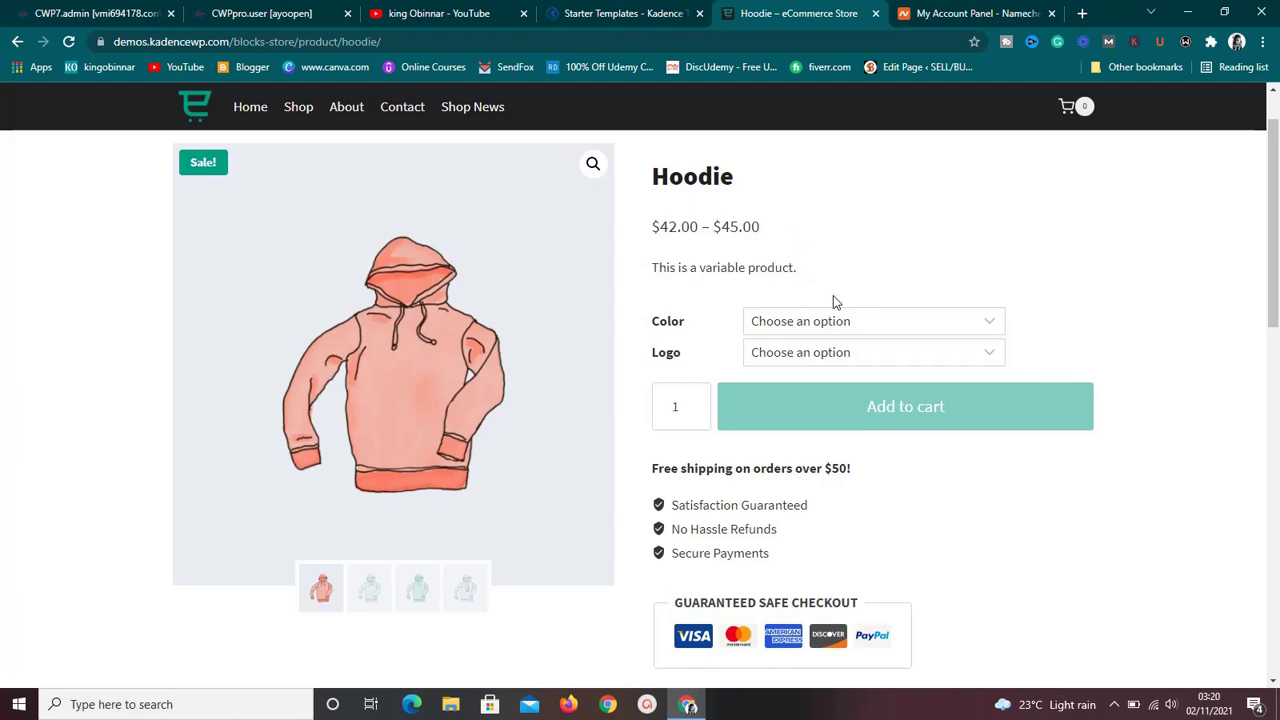
pyautogui.click(884, 321)
pyautogui.click(884, 321)
pyautogui.click(884, 353)
pyautogui.click(884, 353)
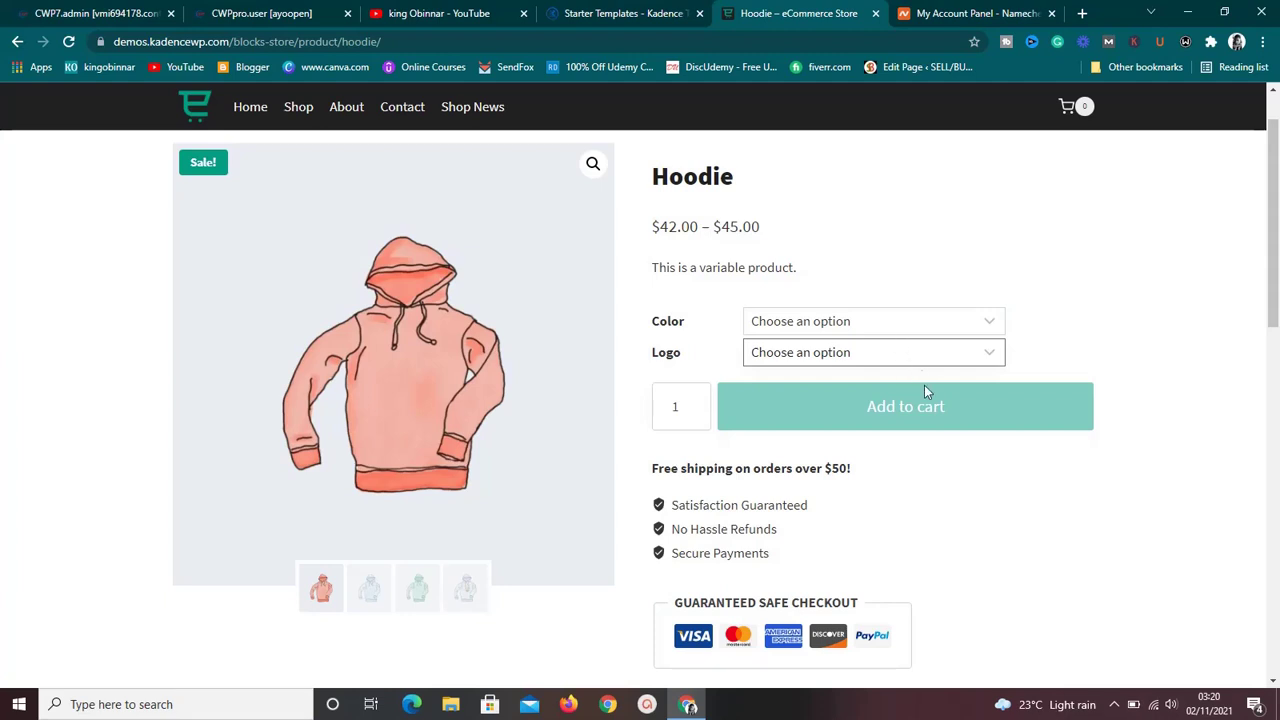
pyautogui.moveTo(1277, 242); pyautogui.dragTo(1277, 198)
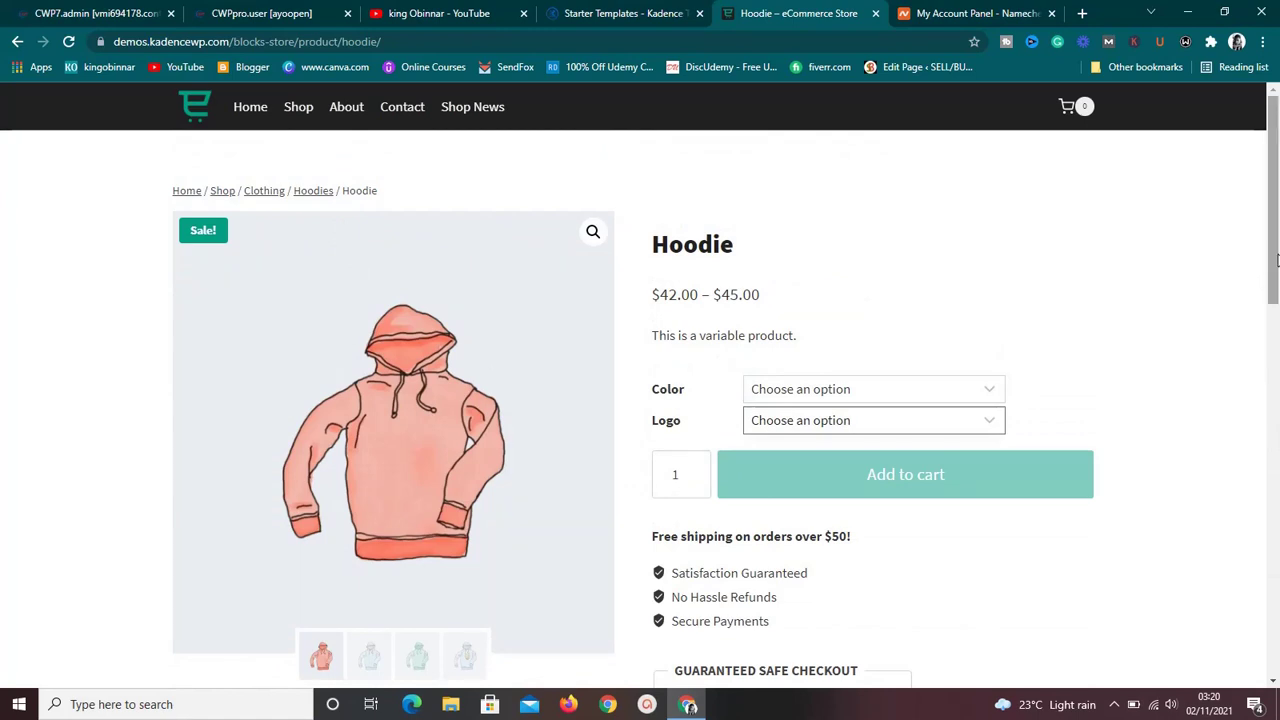
pyautogui.moveTo(1276, 260)
pyautogui.mouseDown()
pyautogui.moveTo(1276, 445)
pyautogui.moveTo(1276, 250)
pyautogui.mouseUp()
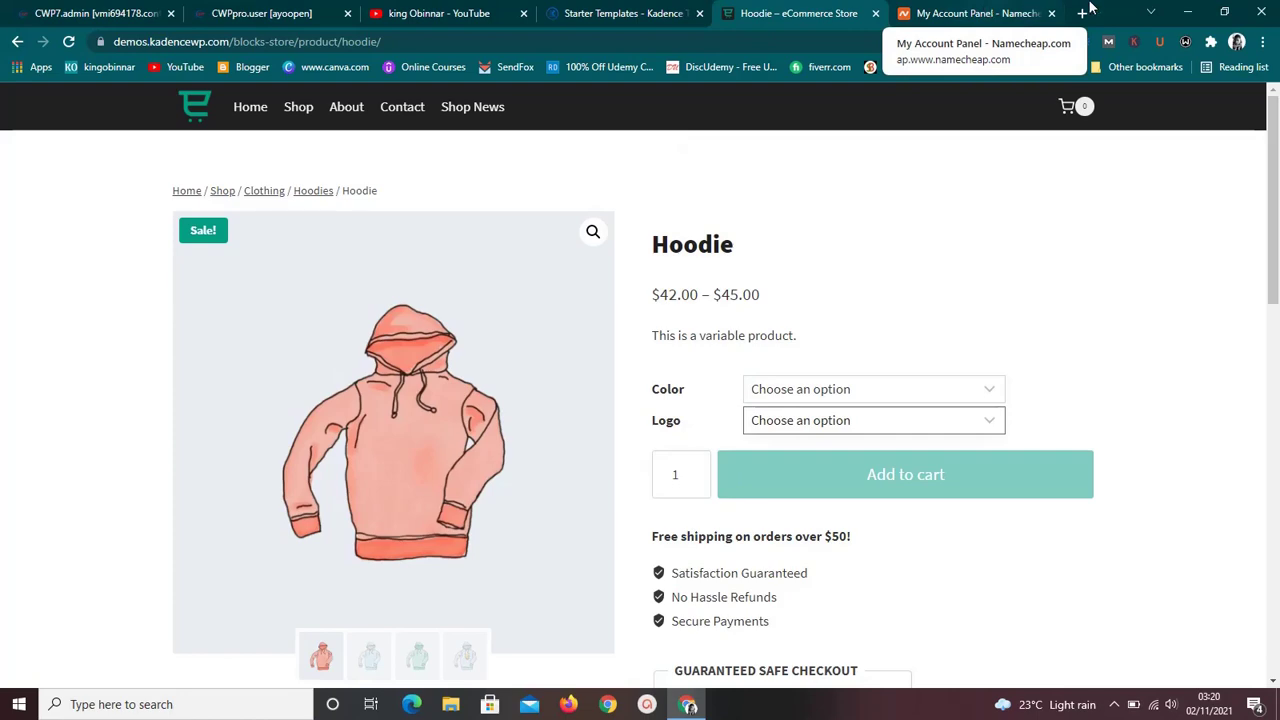
# Load namecheap.com in a new tab and view its domain homepage.
pyautogui.click(1083, 14)
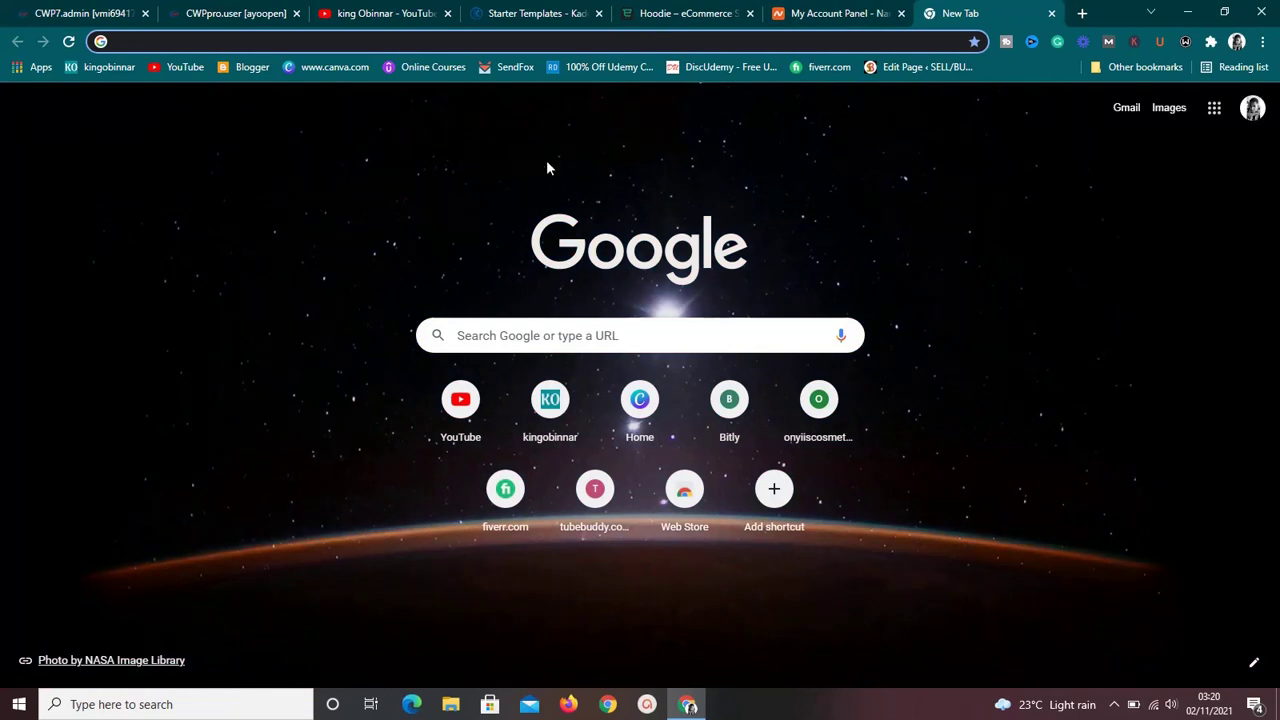
pyautogui.write('name')
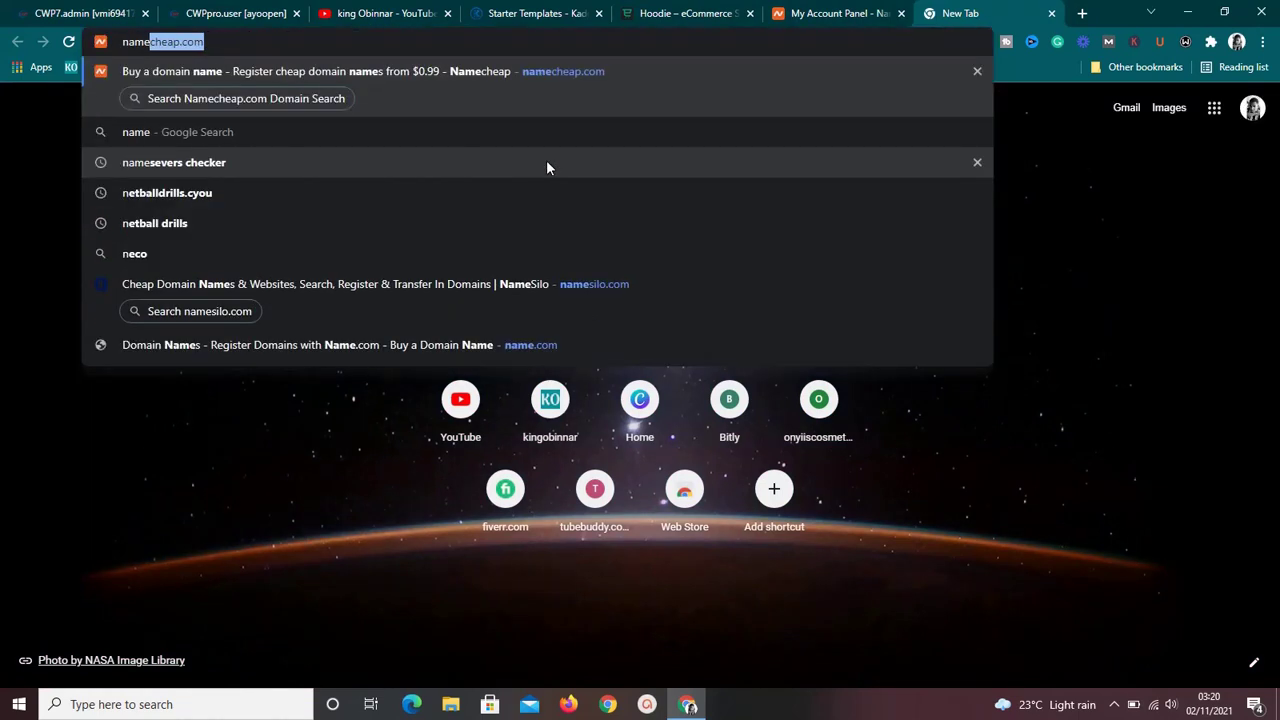
pyautogui.press('Return')
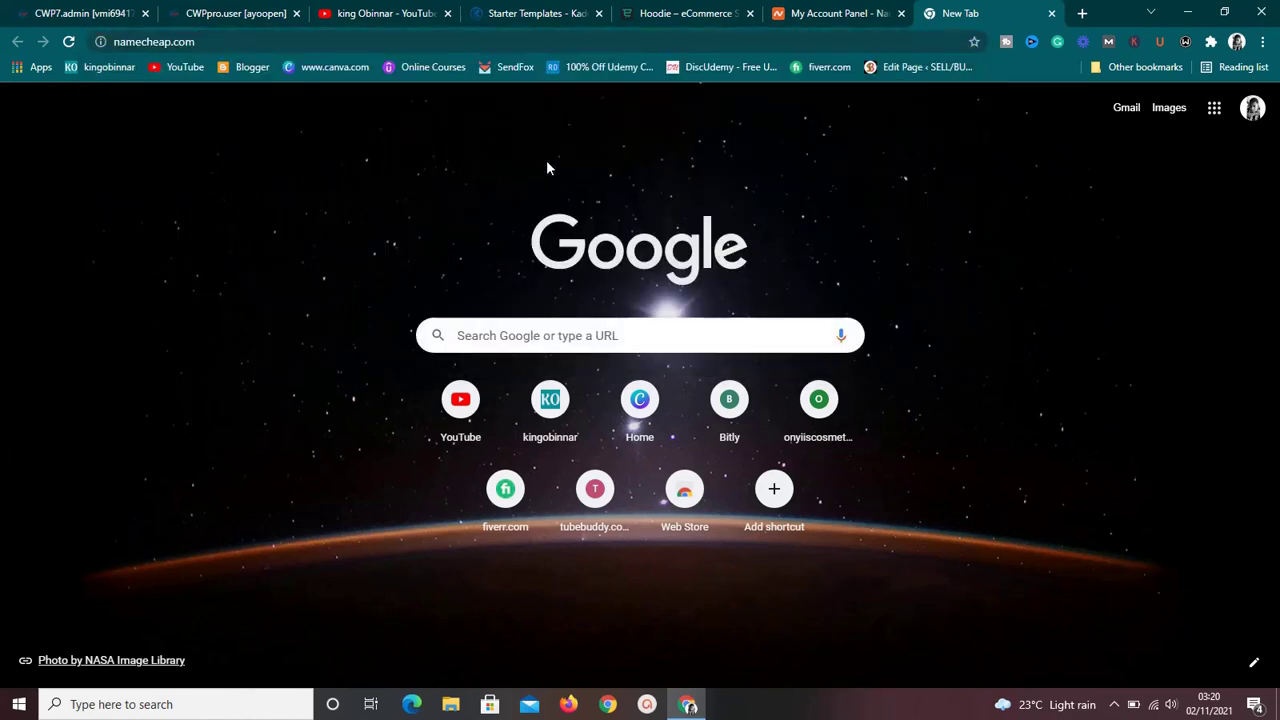
pyautogui.click(510, 17)
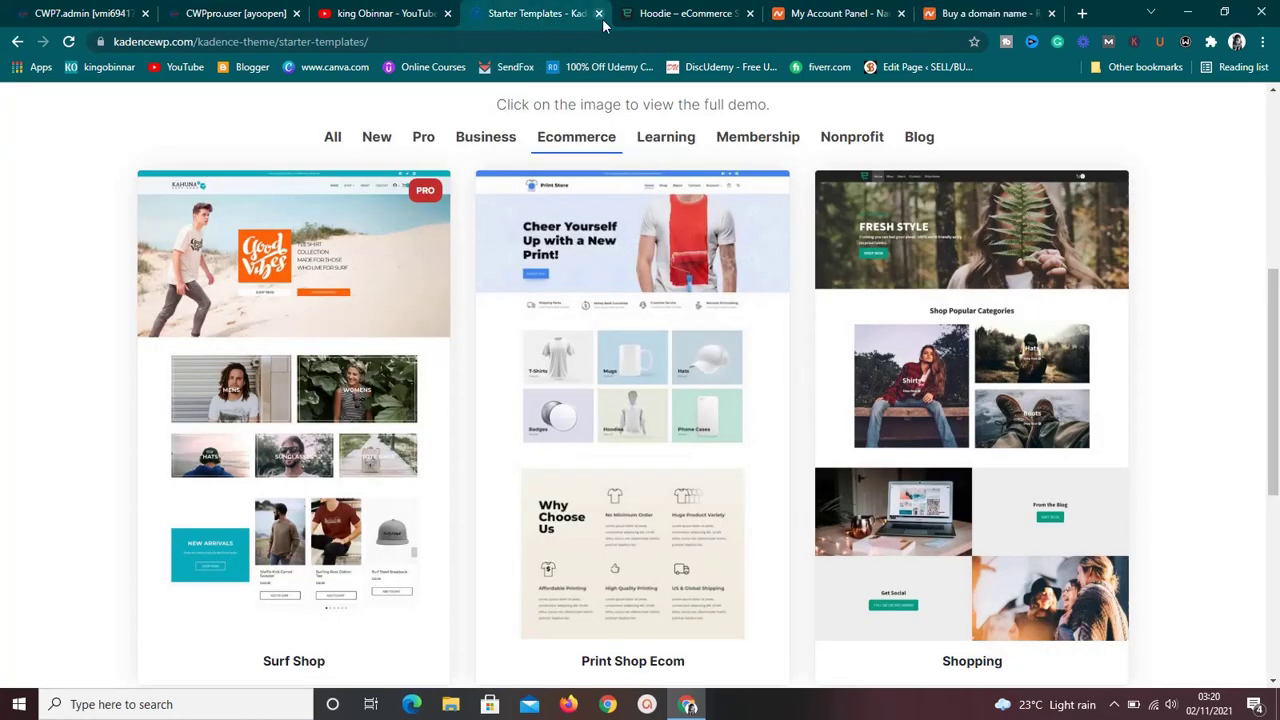
pyautogui.click(968, 12)
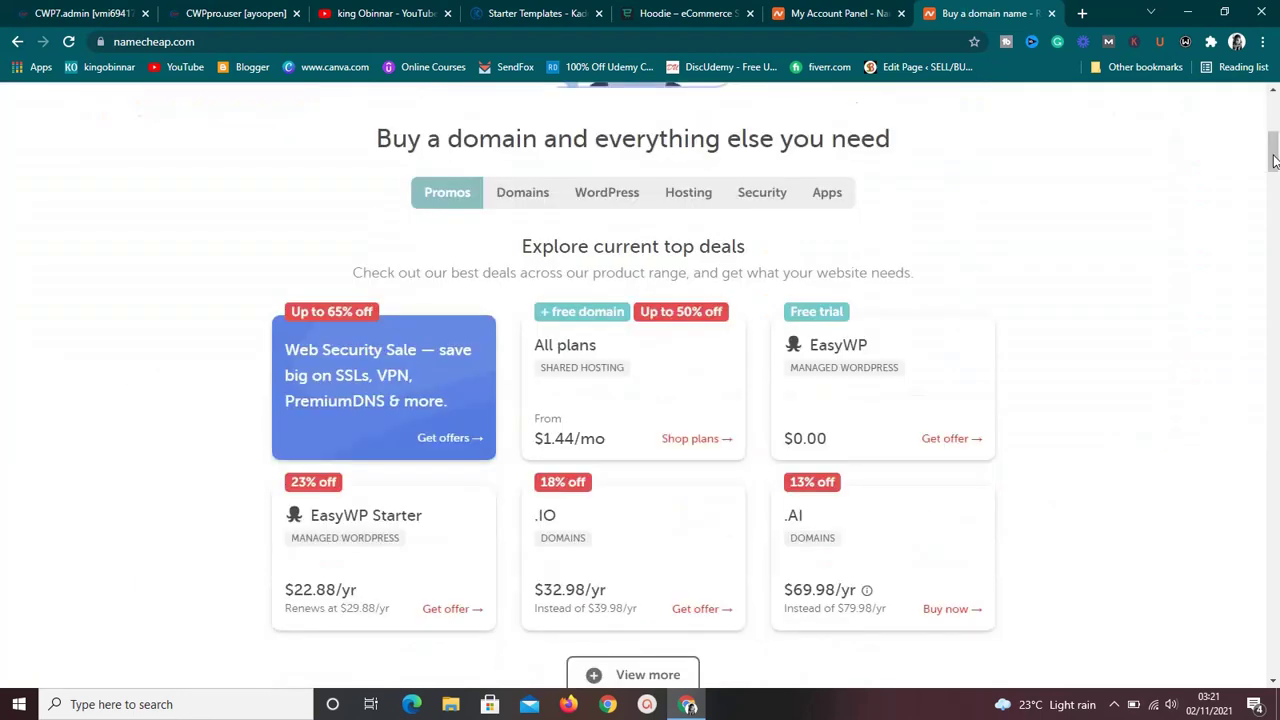
# Search Namecheap for hhdjjkdkdk.com availability, then open a blank Chrome tab.
pyautogui.click(1274, 163)
pyautogui.moveTo(1274, 170); pyautogui.dragTo(1275, 138)
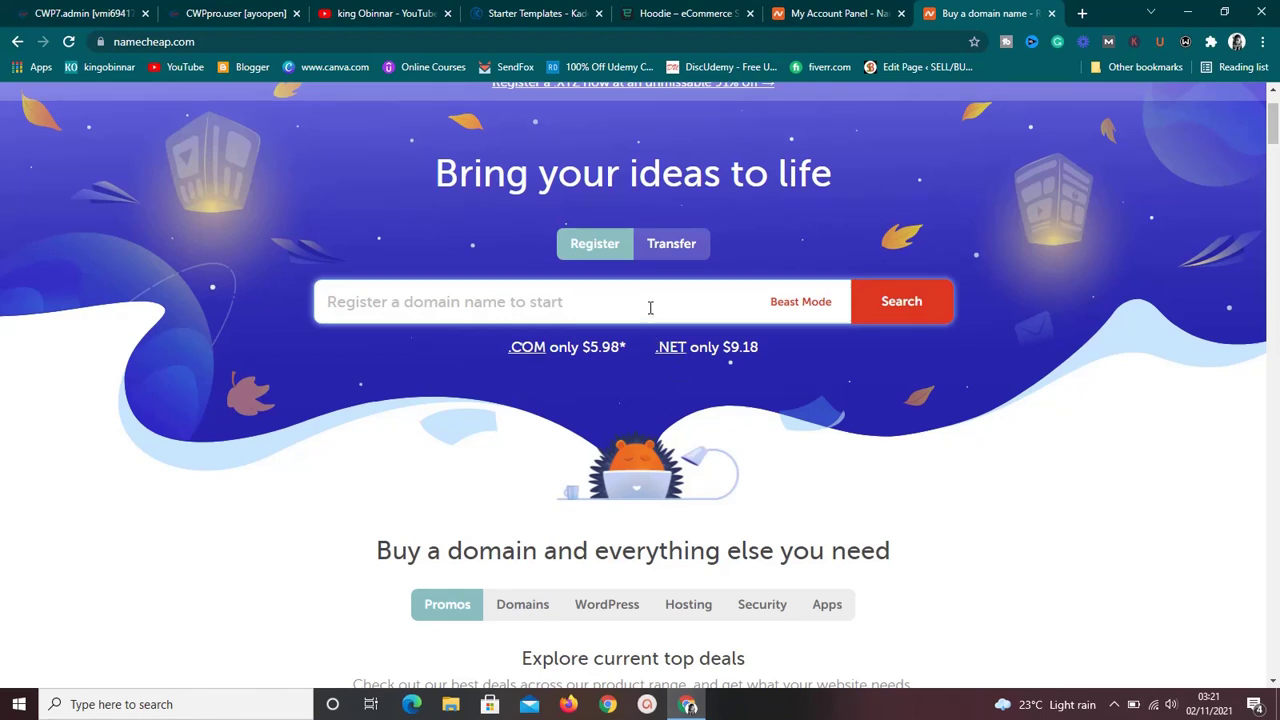
pyautogui.write('che')
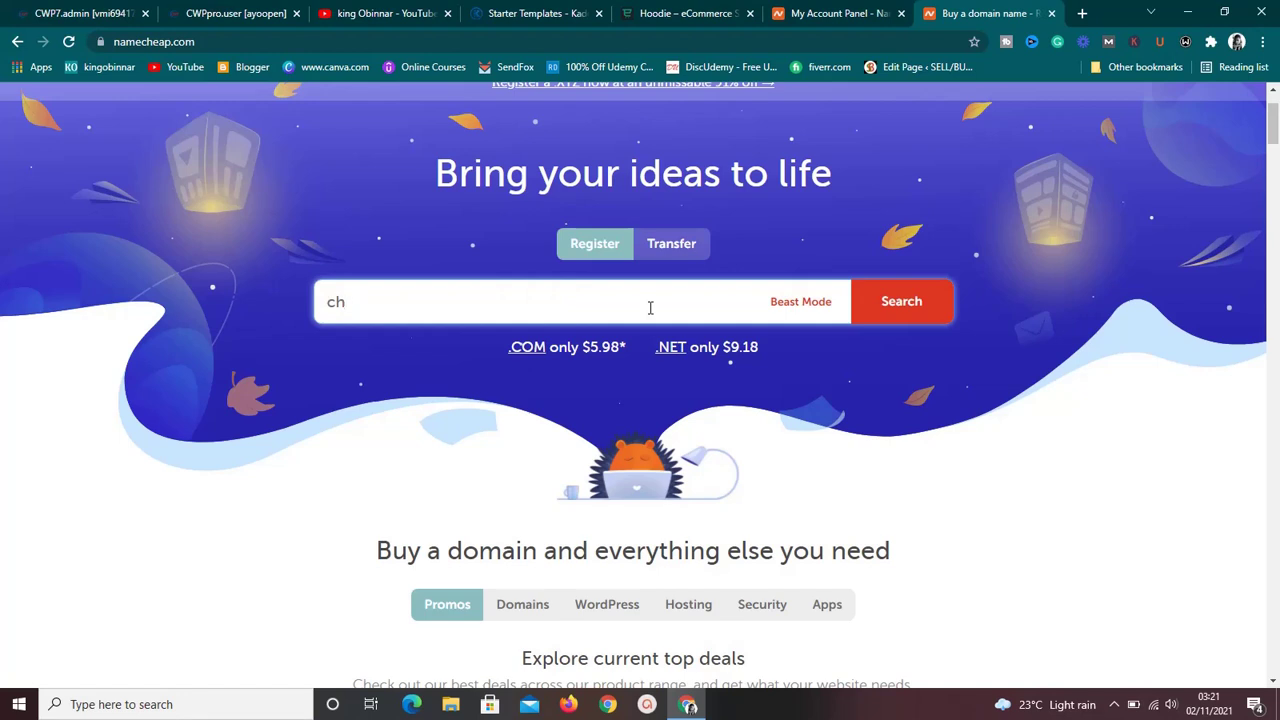
pyautogui.press('BackSpace')
pyautogui.press('BackSpace')
pyautogui.write('ayoopen')
pyautogui.press('BackSpace')
pyautogui.press('BackSpace')
pyautogui.press('BackSpace')
pyautogui.press('BackSpace')
pyautogui.press('BackSpace')
pyautogui.press('BackSpace')
pyautogui.press('BackSpace')
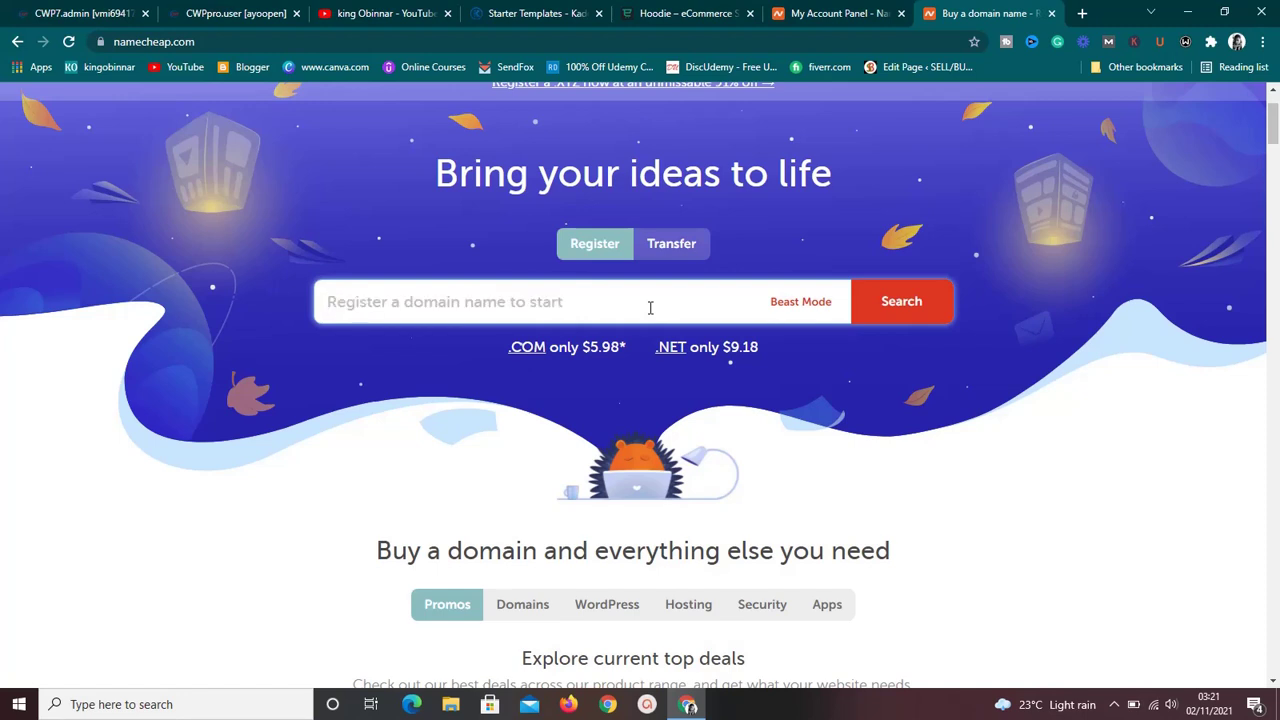
pyautogui.write('hhdjjkdkdk')
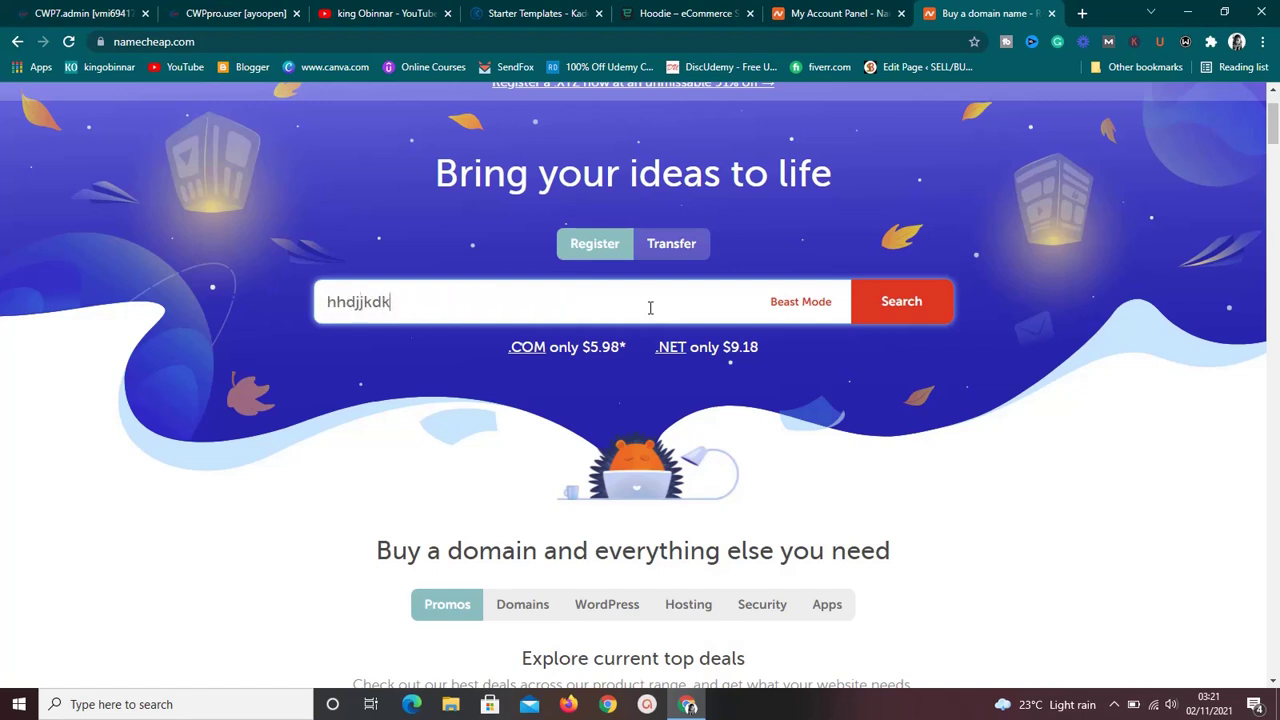
pyautogui.write('.com')
pyautogui.click(889, 318)
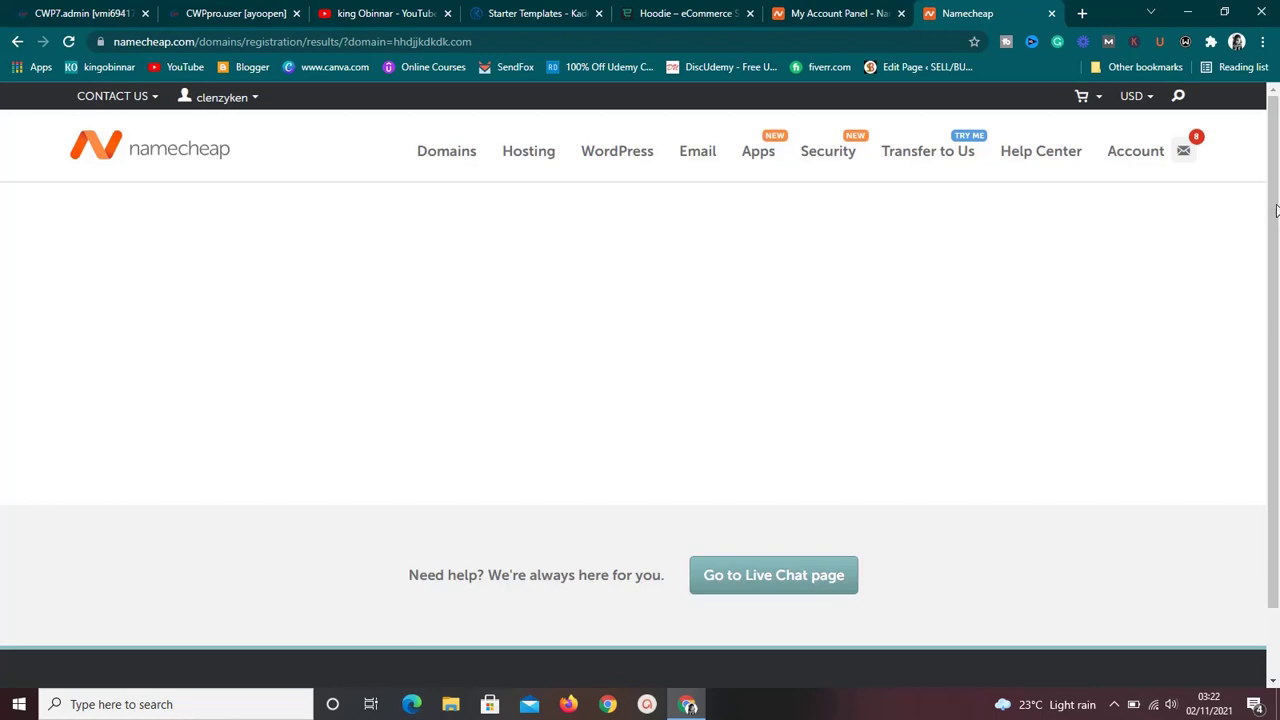
pyautogui.moveTo(1276, 206)
pyautogui.mouseDown()
pyautogui.moveTo(1274, 320)
pyautogui.moveTo(1274, 220)
pyautogui.mouseUp()
pyautogui.click(1083, 13)
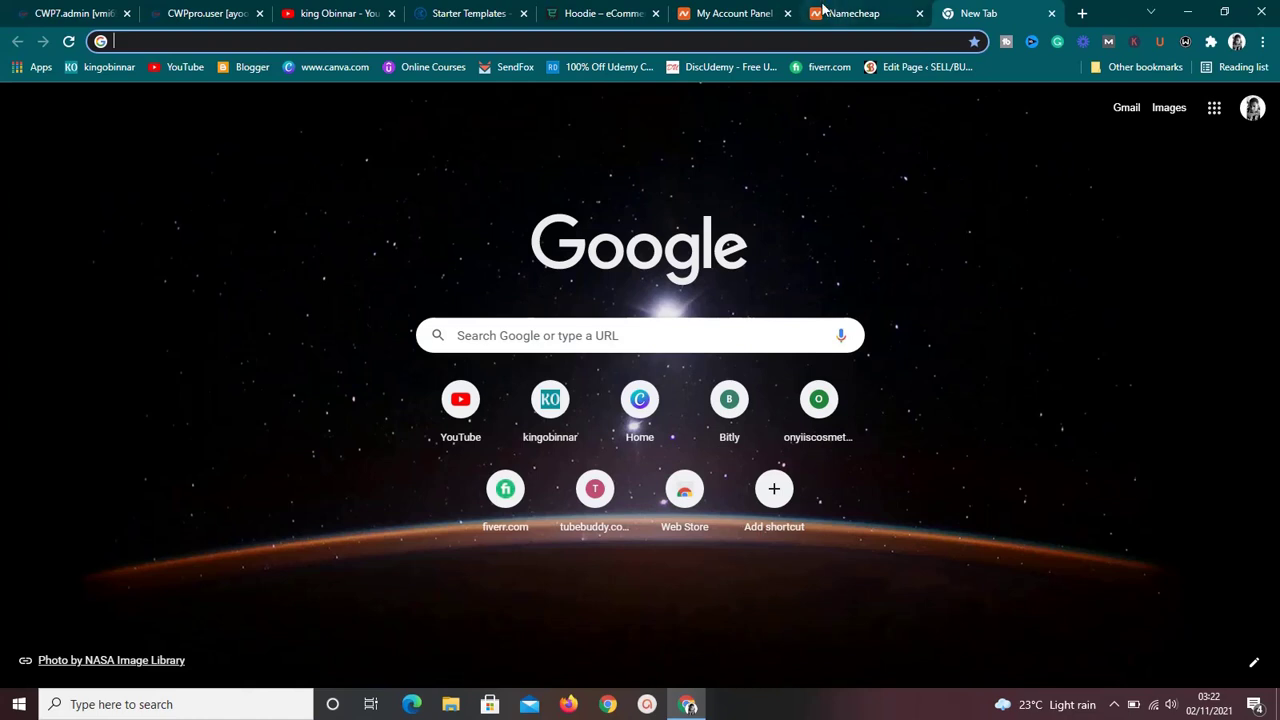
# Open MANAGE for talented9ja.com from the account dashboard, then view the CWP dashboard.
pyautogui.click(743, 12)
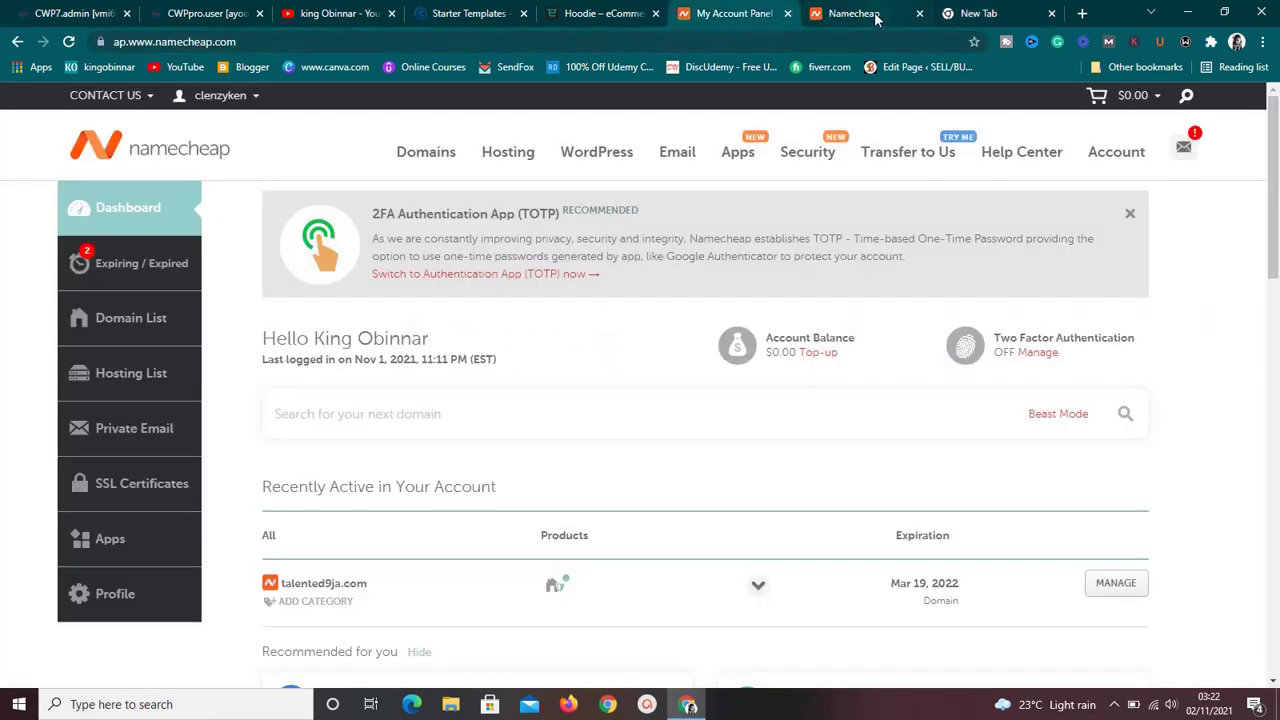
pyautogui.click(877, 15)
pyautogui.moveTo(985, 232)
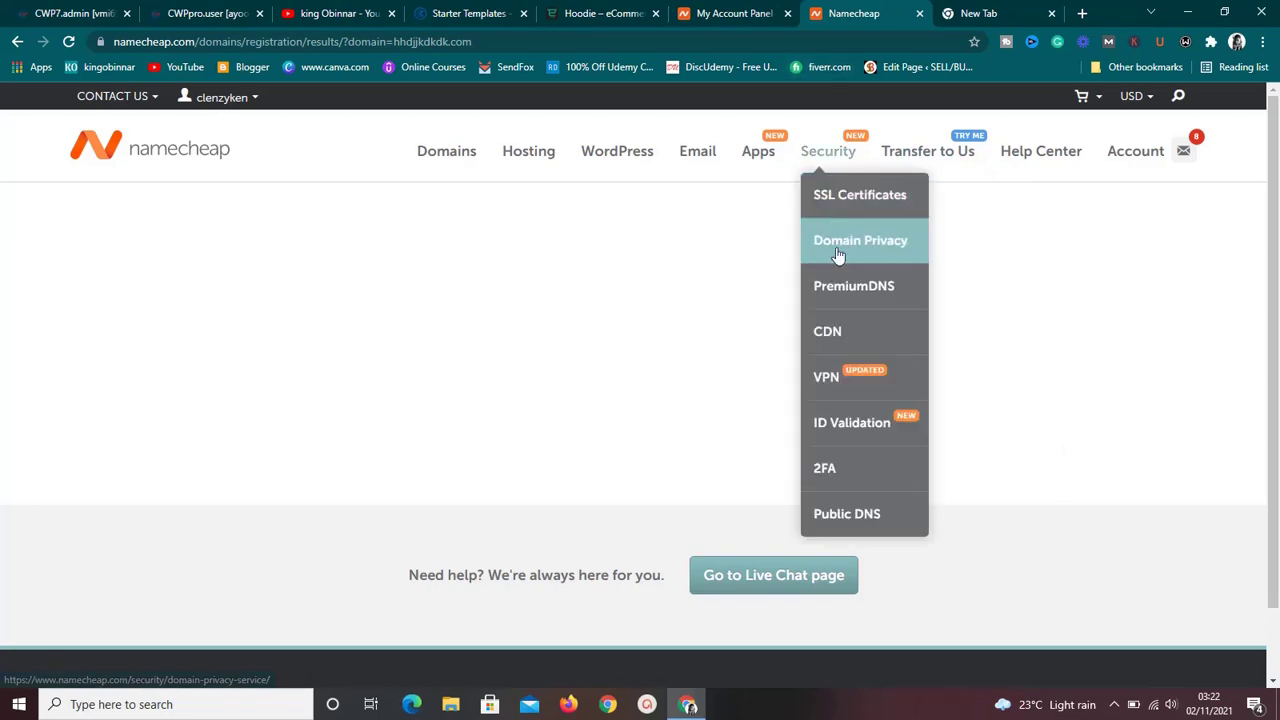
pyautogui.click(753, 10)
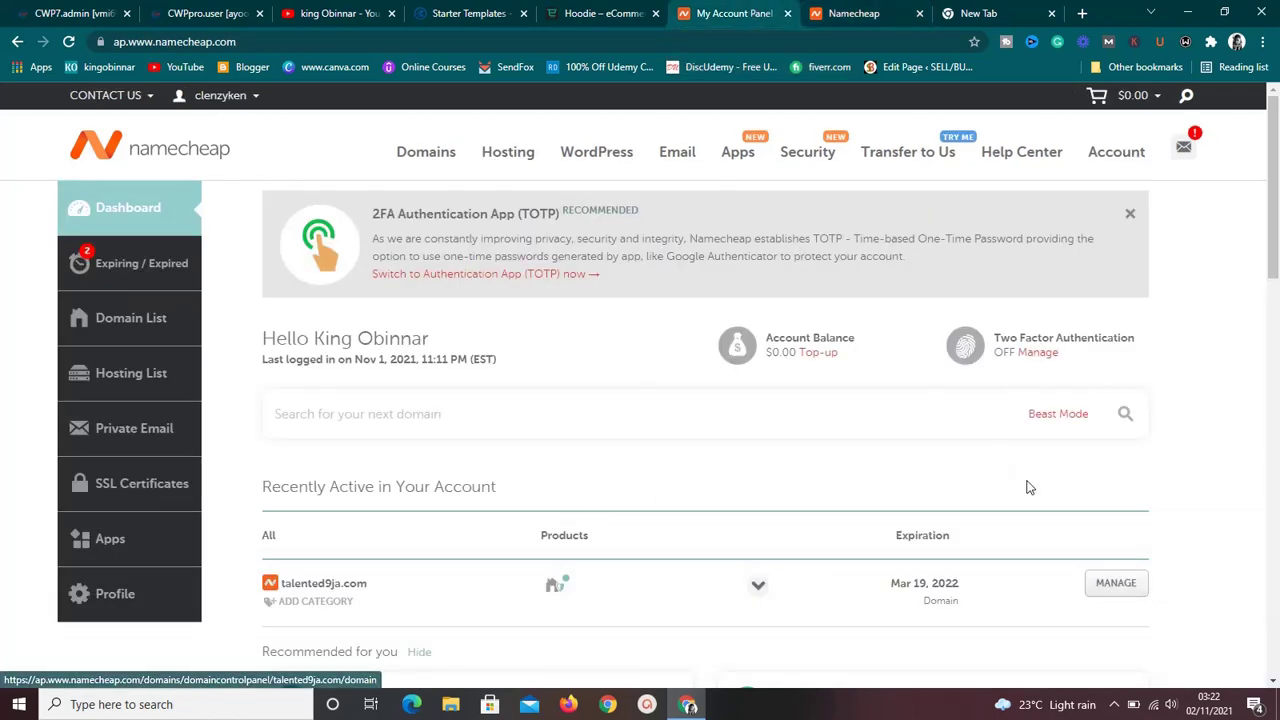
pyautogui.click(1130, 592)
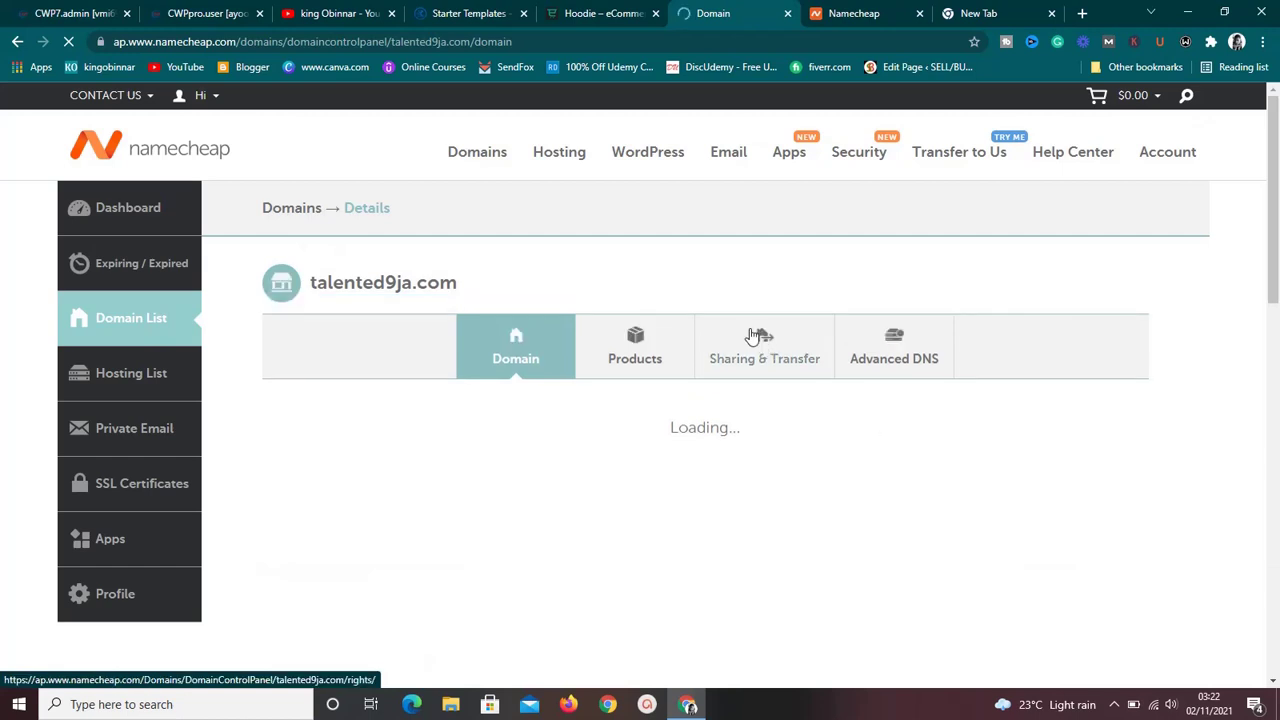
pyautogui.click(207, 12)
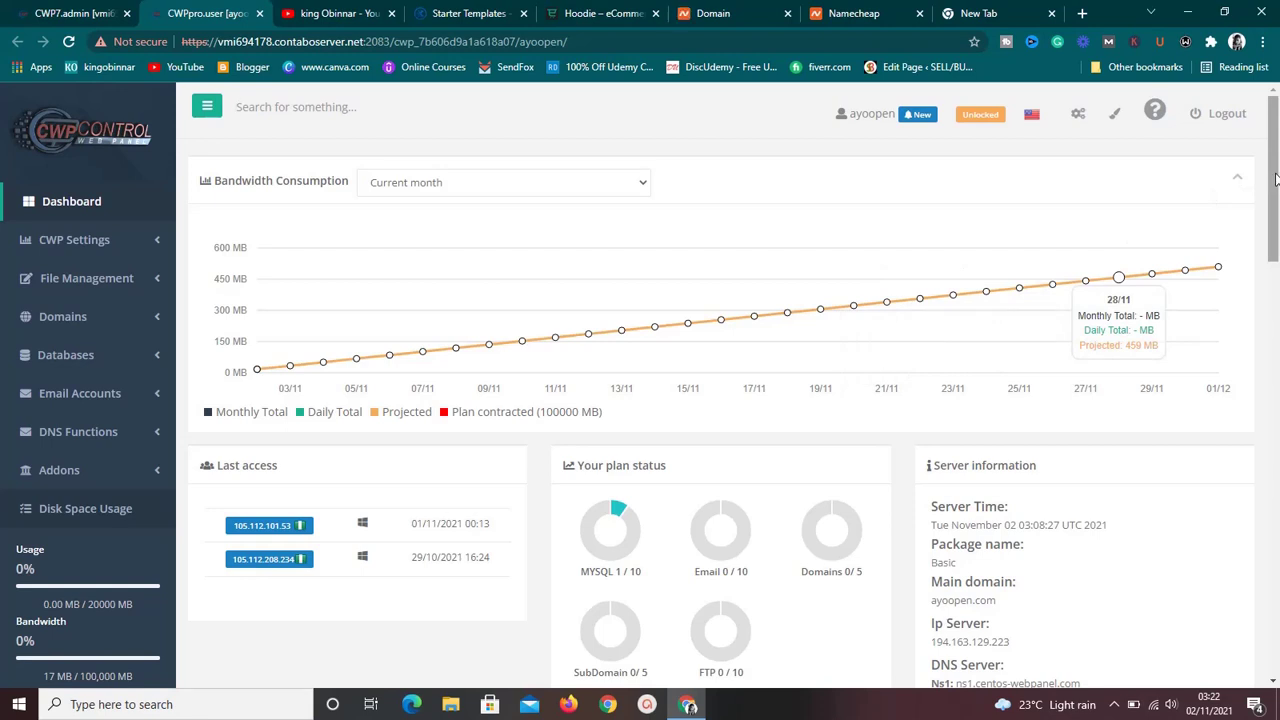
pyautogui.moveTo(1275, 178); pyautogui.dragTo(1277, 148)
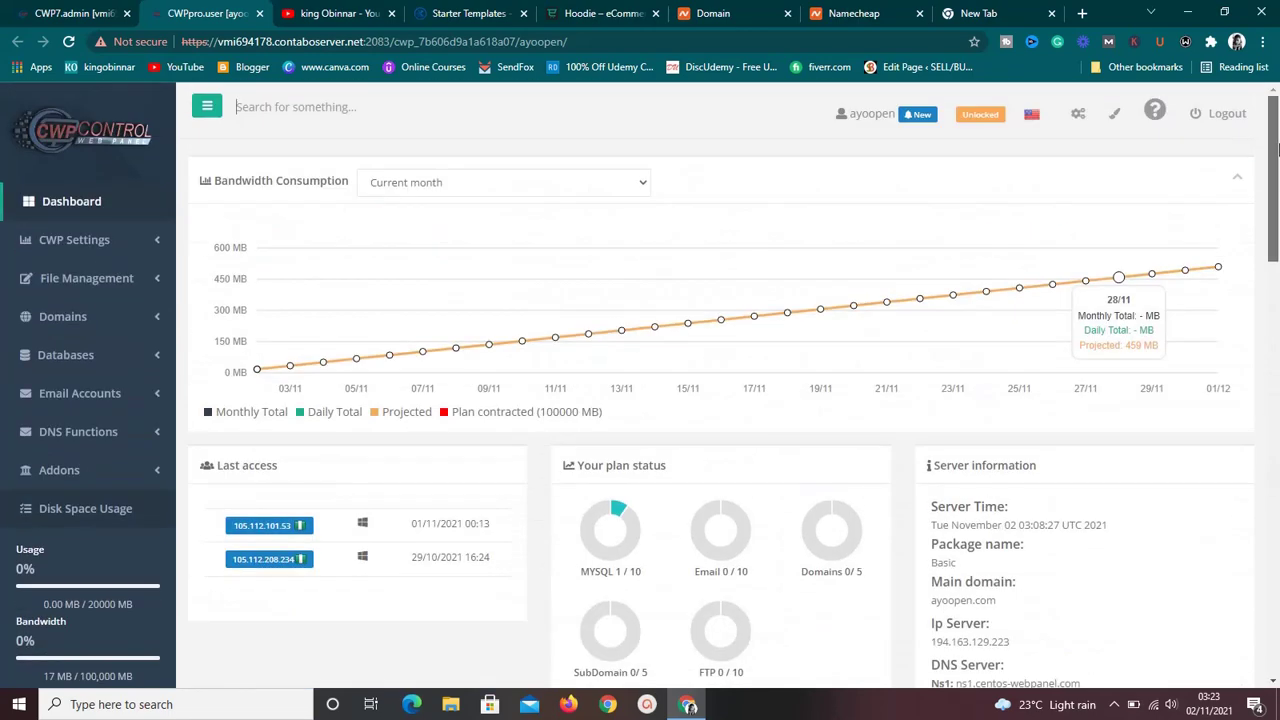
# Open talented9ja.com's Advanced DNS tab and scroll to its A and TXT host records.
pyautogui.click(845, 12)
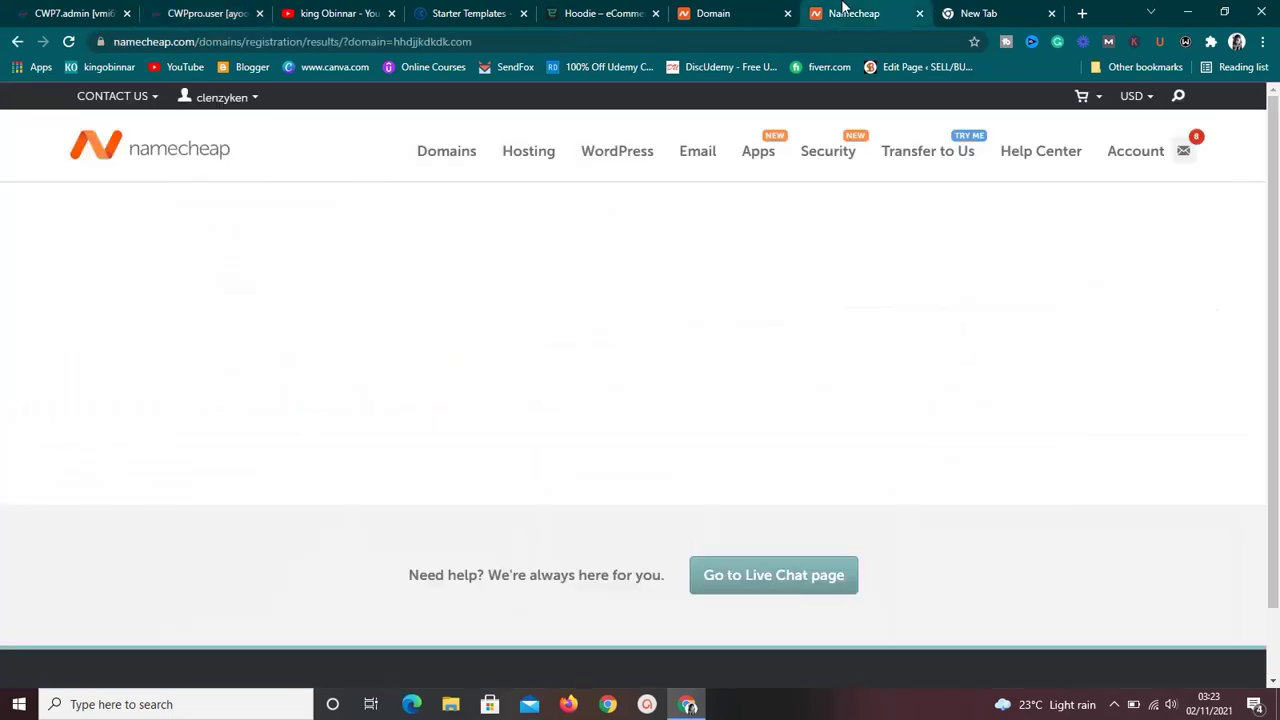
pyautogui.click(740, 13)
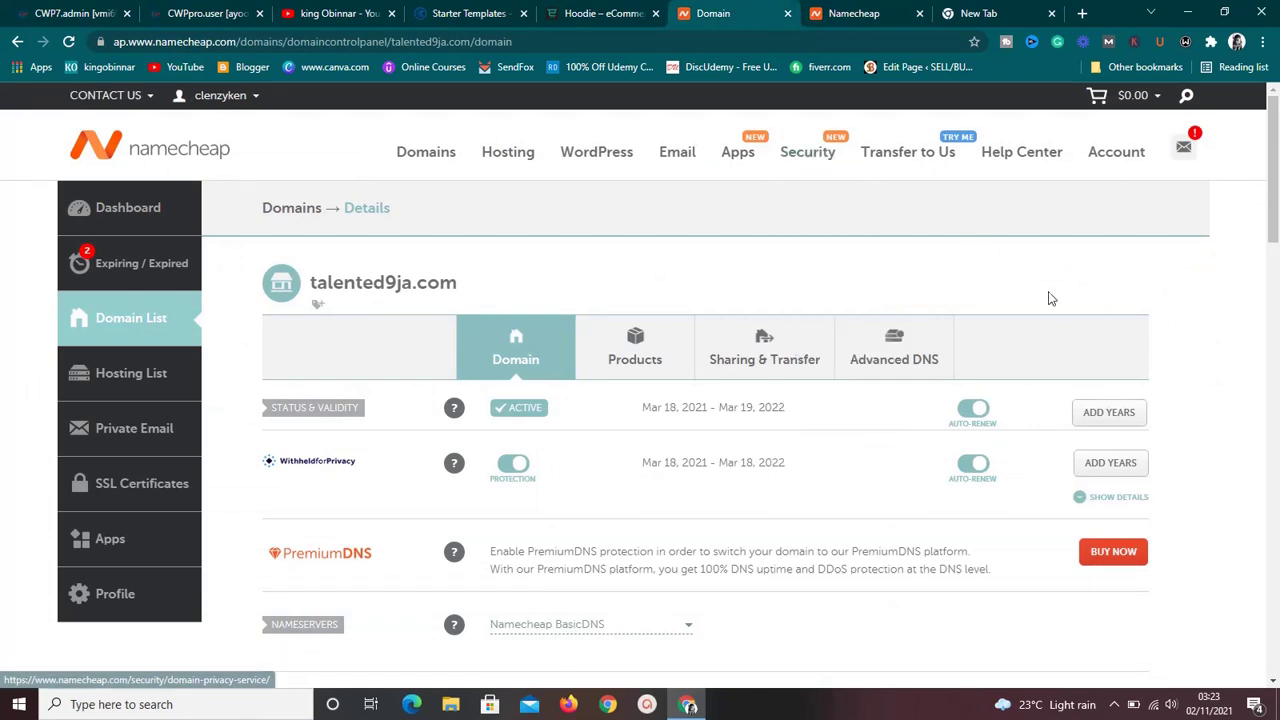
pyautogui.moveTo(1276, 222); pyautogui.dragTo(1276, 244)
pyautogui.scroll(2, 1276, 244)
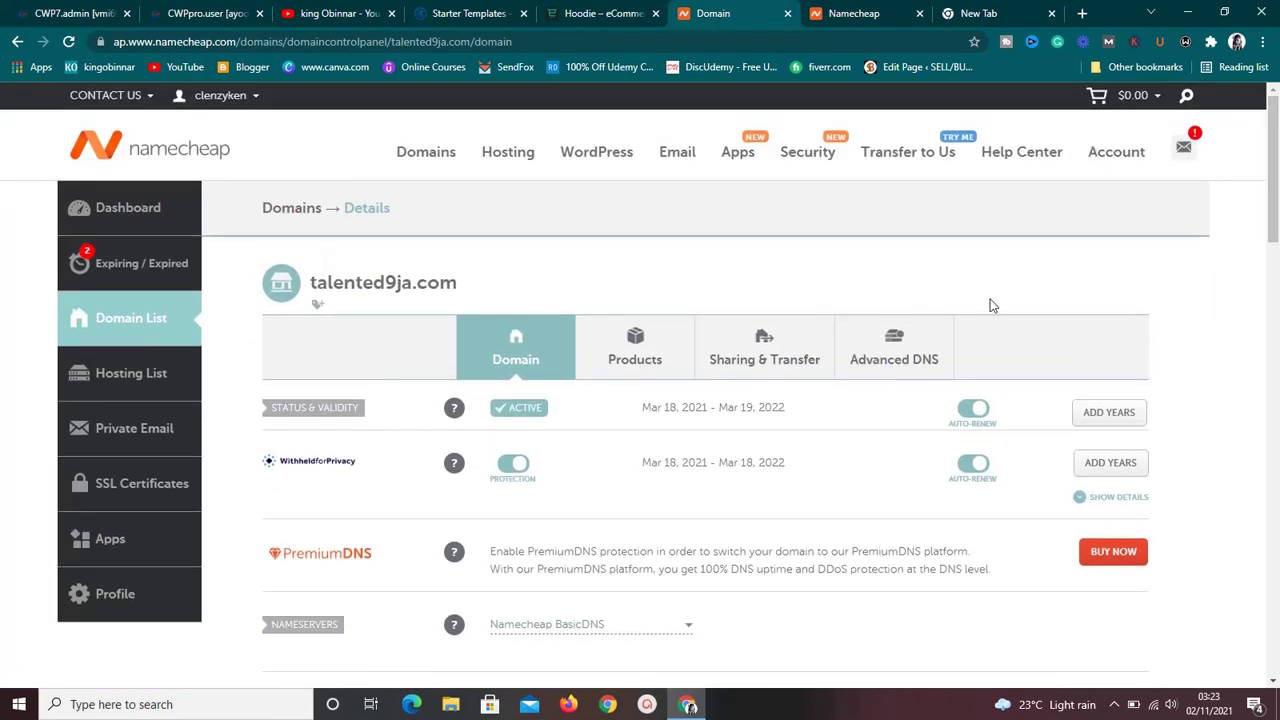
pyautogui.click(905, 358)
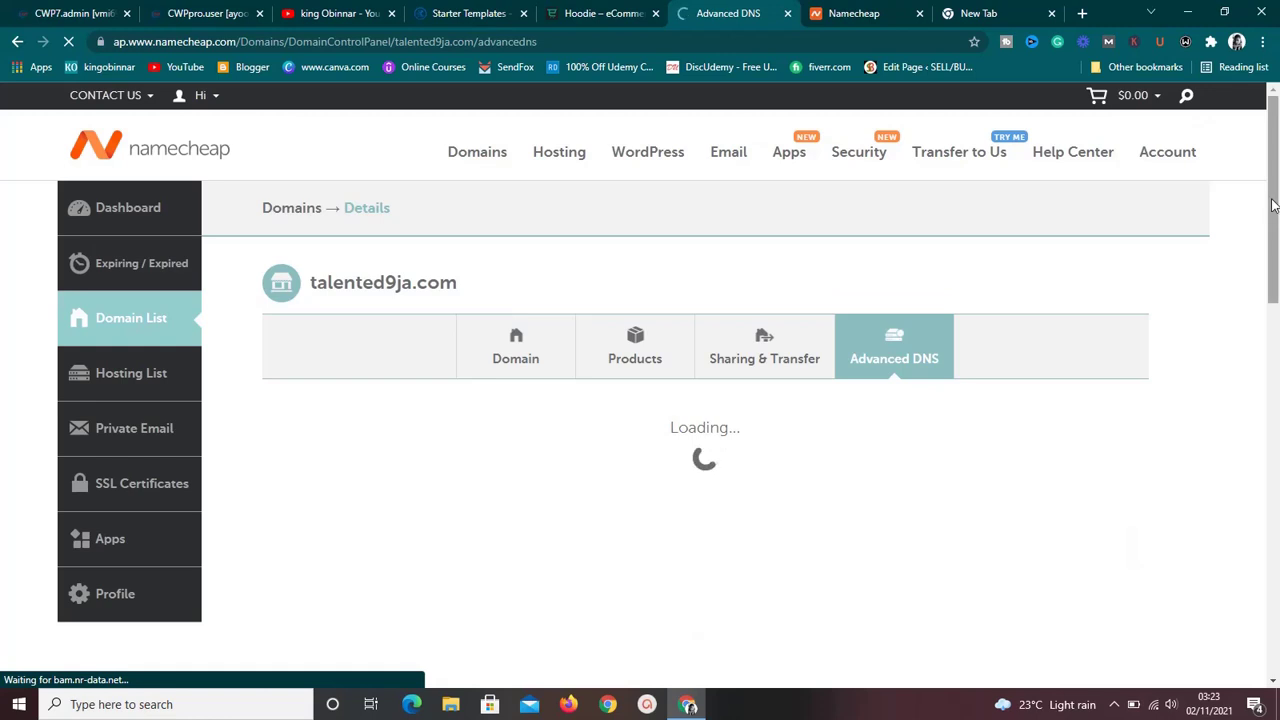
pyautogui.moveTo(1273, 206); pyautogui.dragTo(1275, 252)
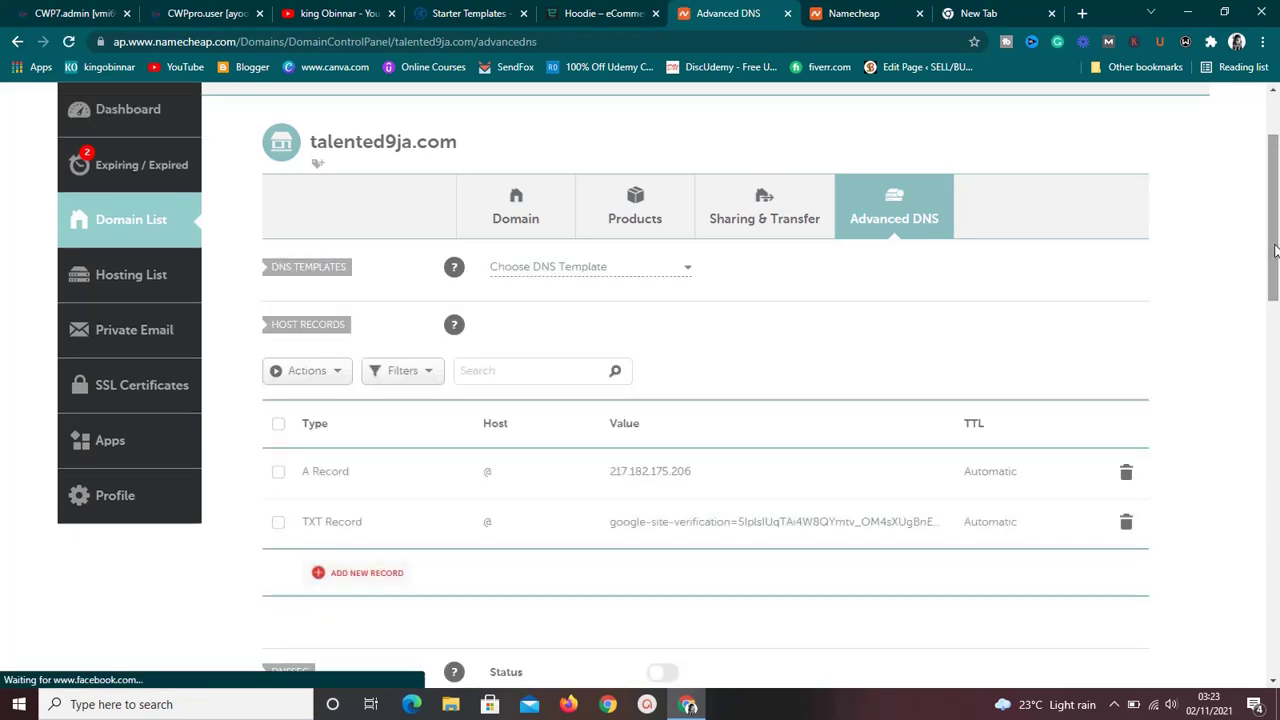
pyautogui.moveTo(1273, 250); pyautogui.dragTo(1275, 283)
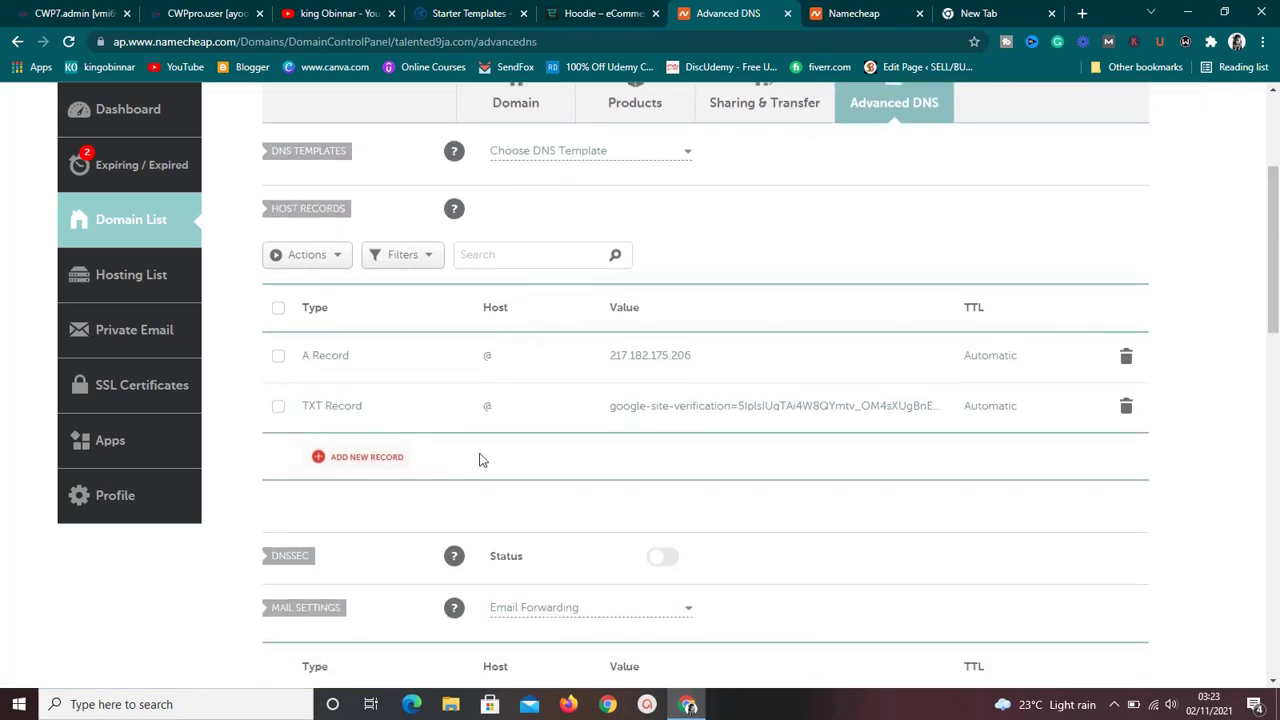
pyautogui.click(390, 464)
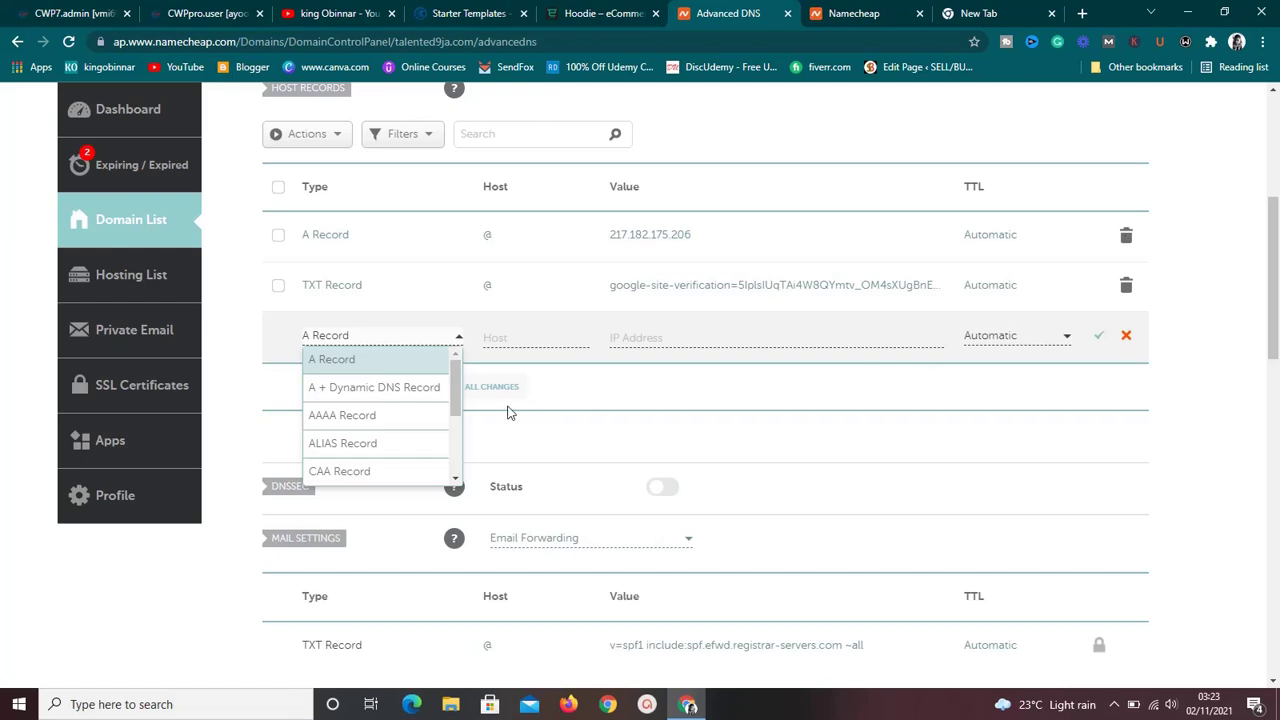
pyautogui.click(412, 372)
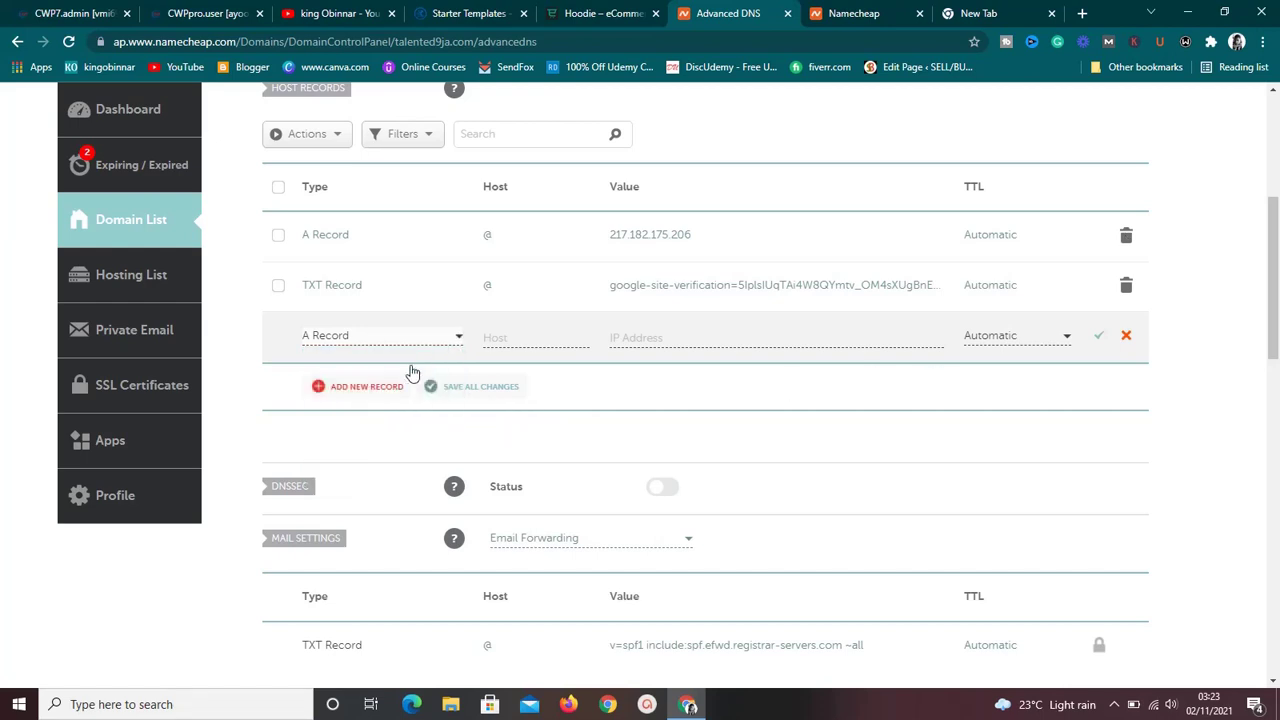
pyautogui.click(503, 339)
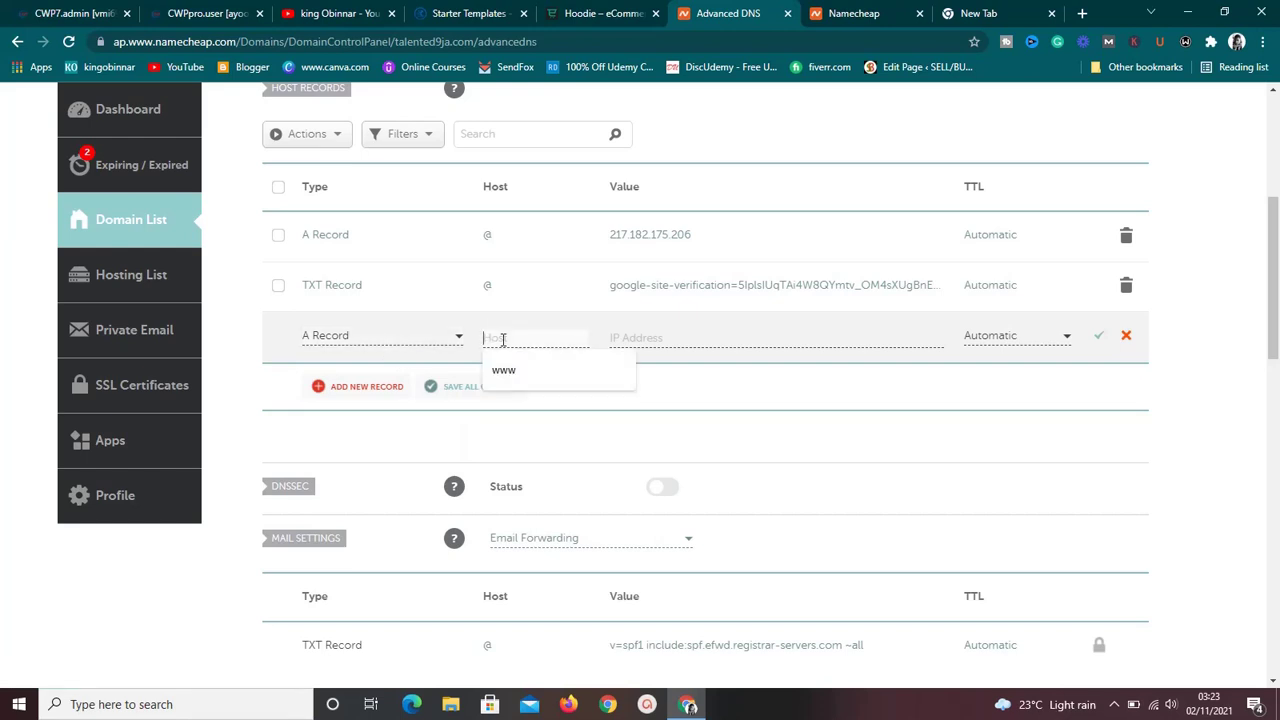
pyautogui.write('1')
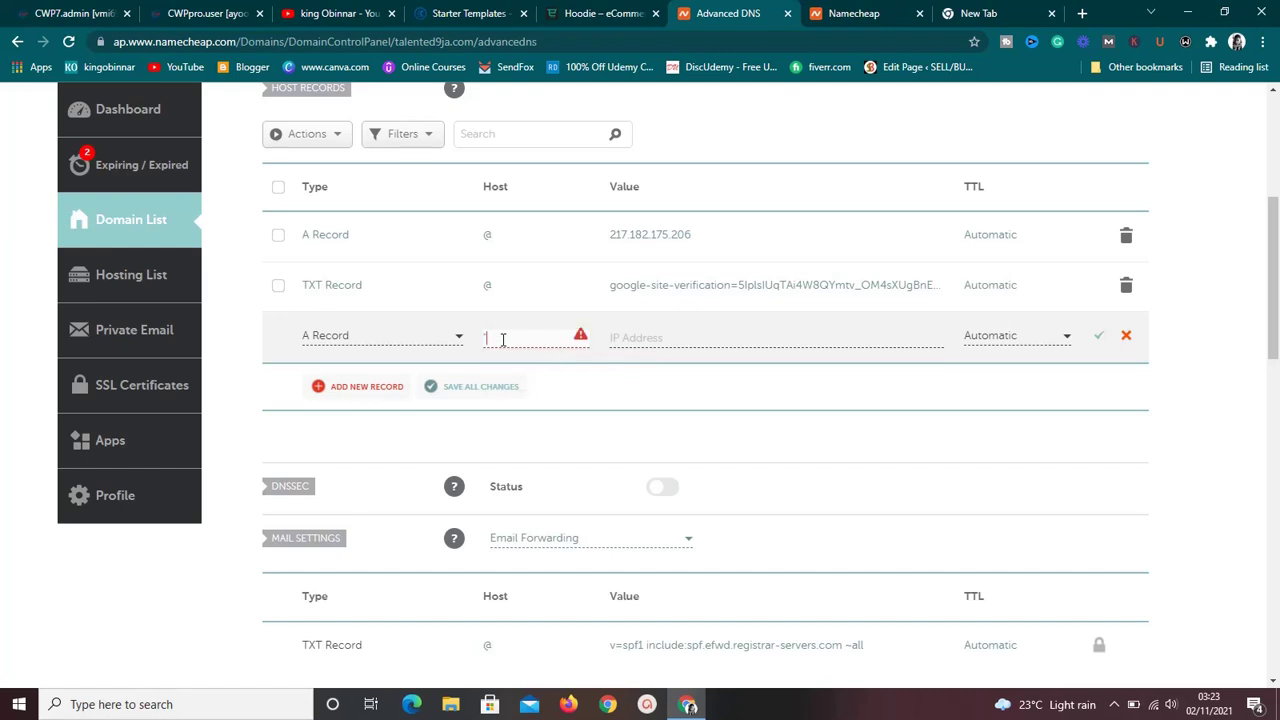
pyautogui.write('2')
pyautogui.press('BackSpace')
pyautogui.write('@')
pyautogui.click(638, 337)
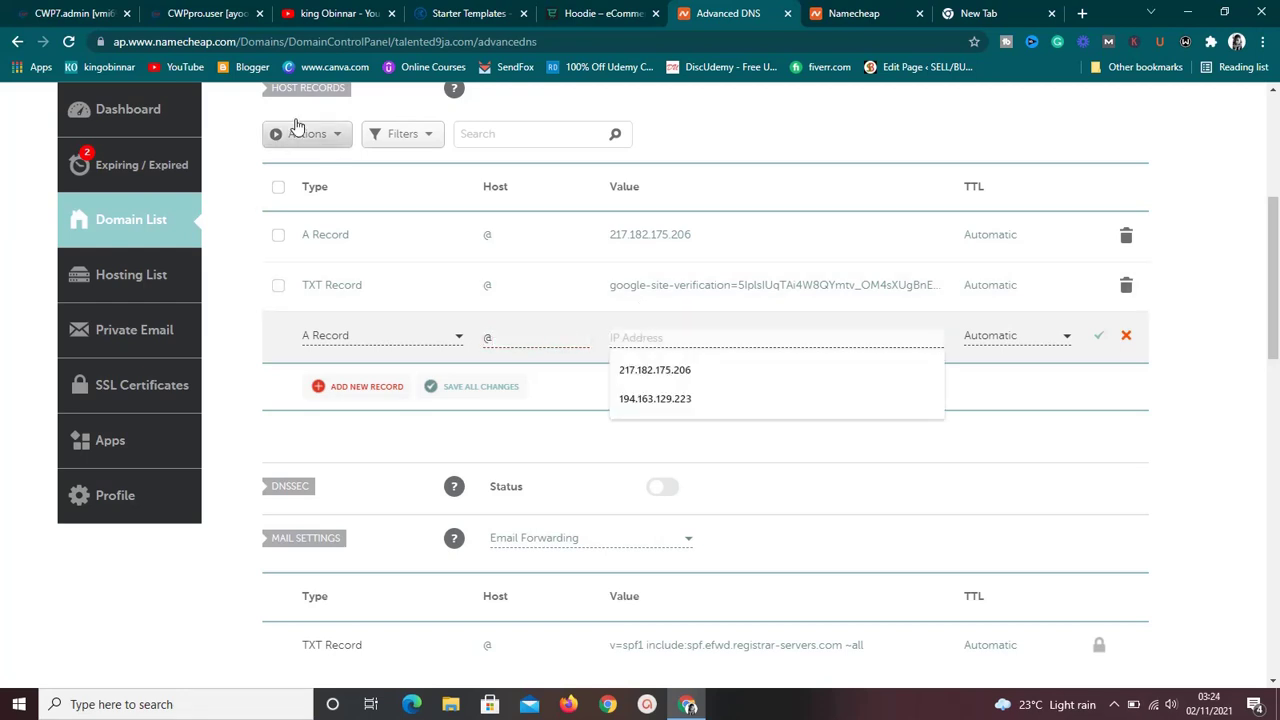
pyautogui.click(172, 12)
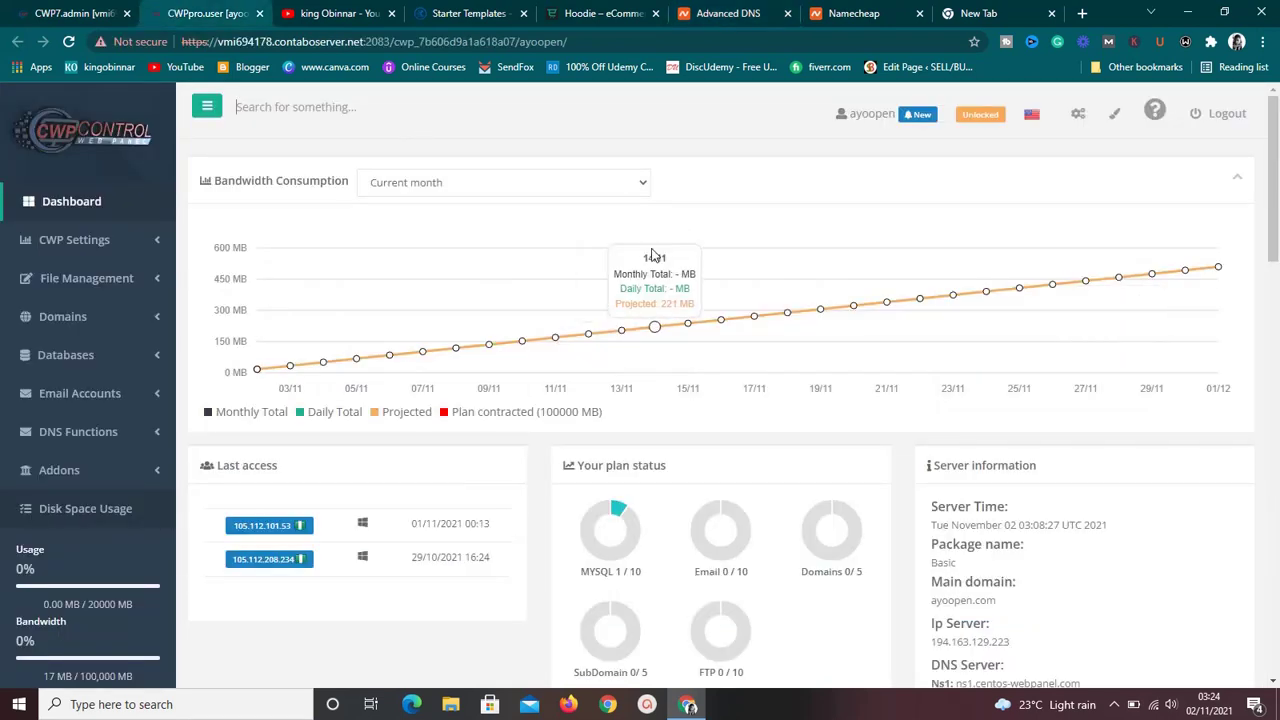
pyautogui.scroll(-3, 1275, 145)
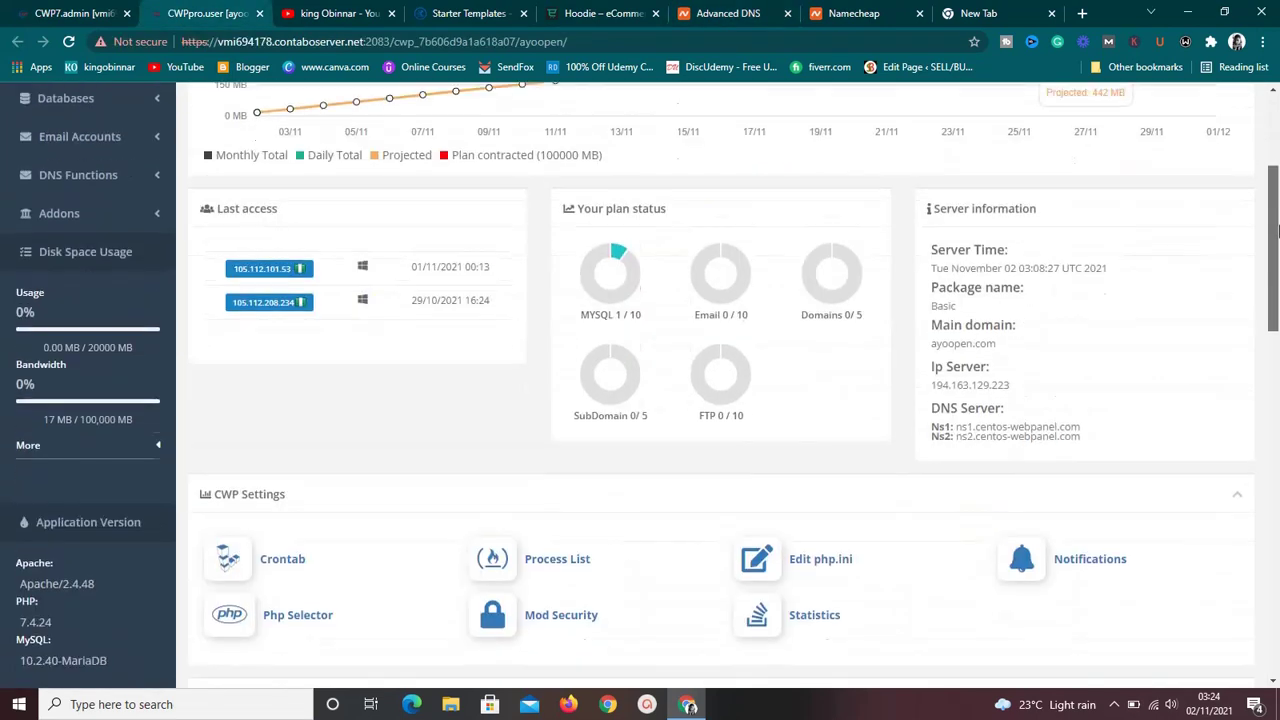
pyautogui.doubleClick(970, 331)
pyautogui.hotkey('ctrl', 'c')
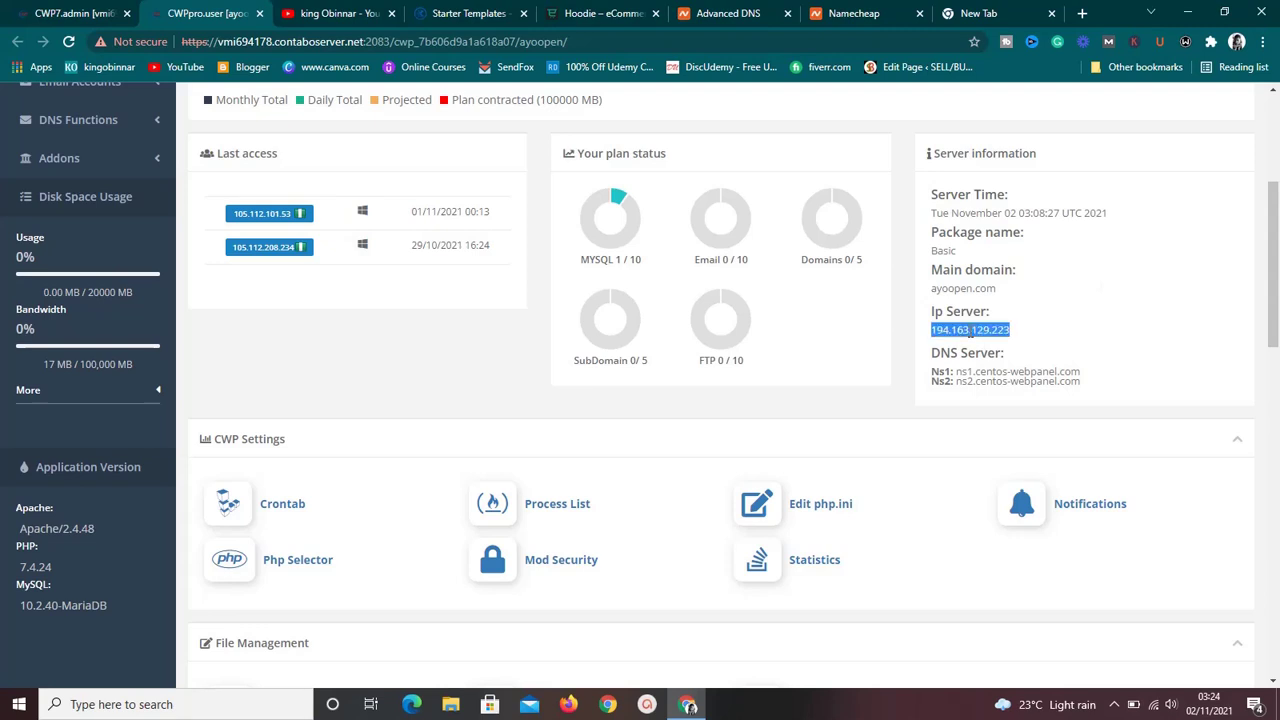
pyautogui.click(698, 13)
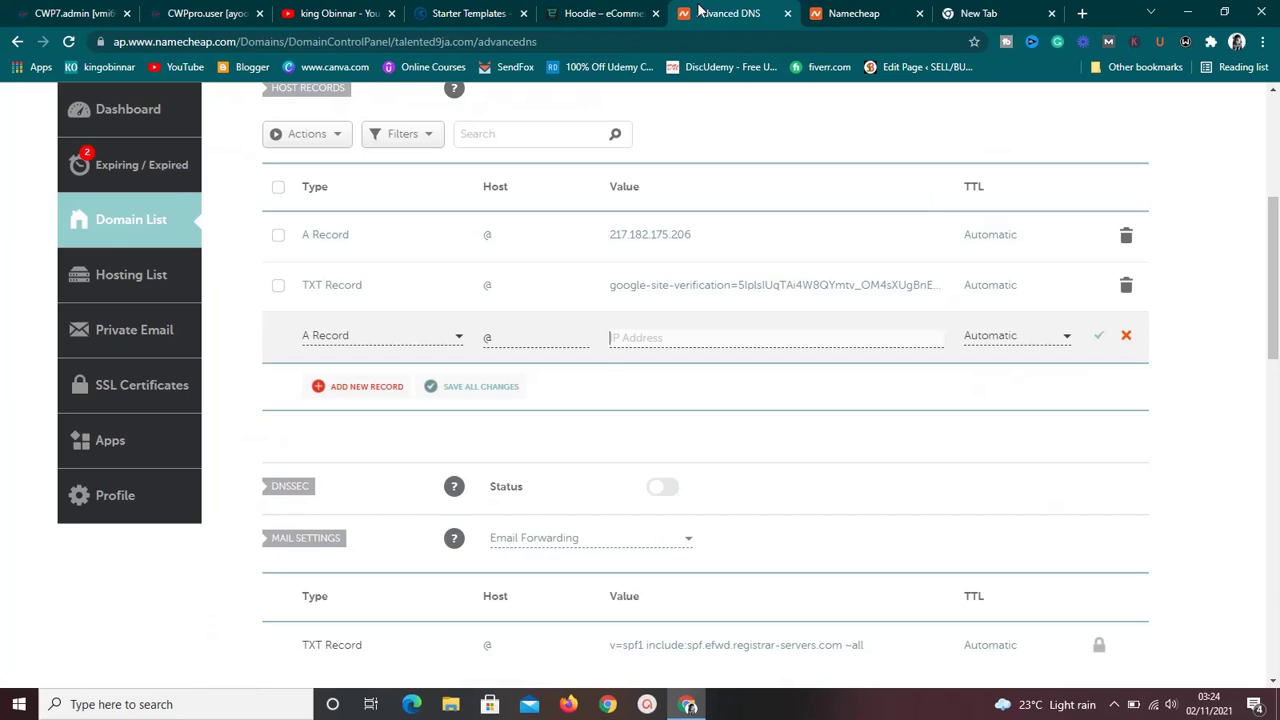
pyautogui.click(828, 343)
pyautogui.hotkey('ctrl', 'v')
pyautogui.click(1126, 337)
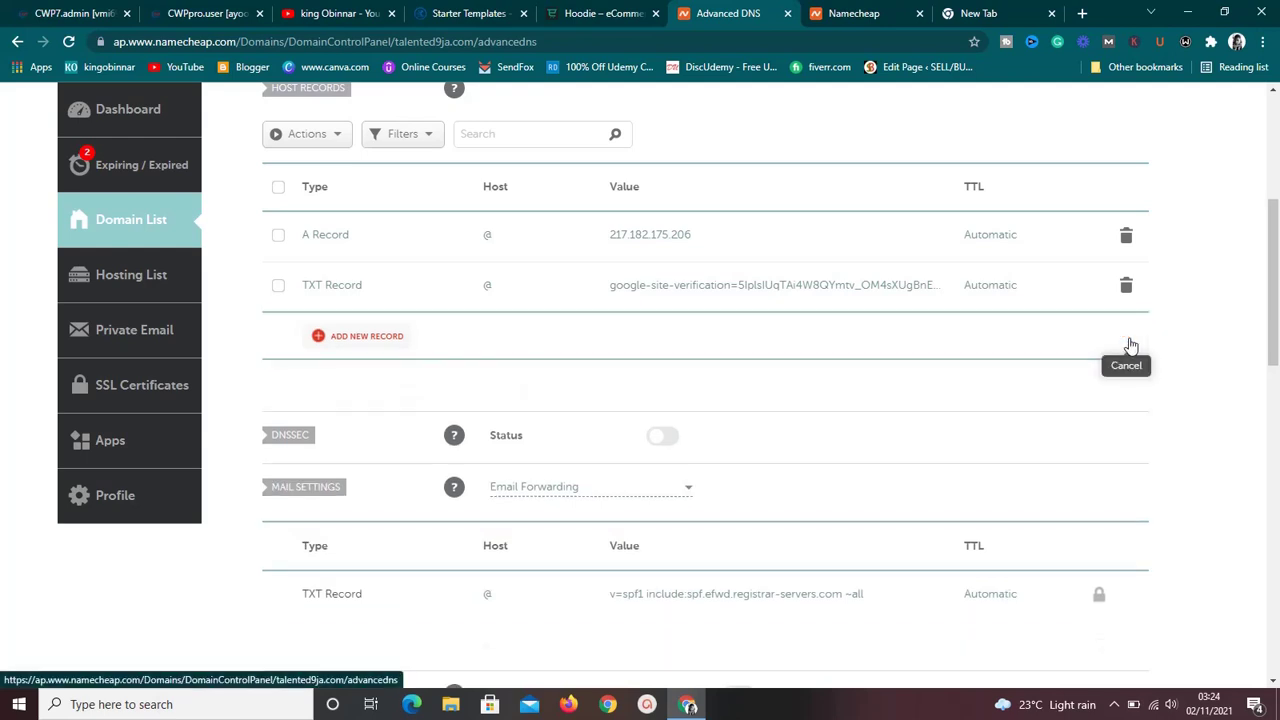
# Load ayoopen.com in the blank tab and reload it after the Internal Server Error.
pyautogui.click(972, 10)
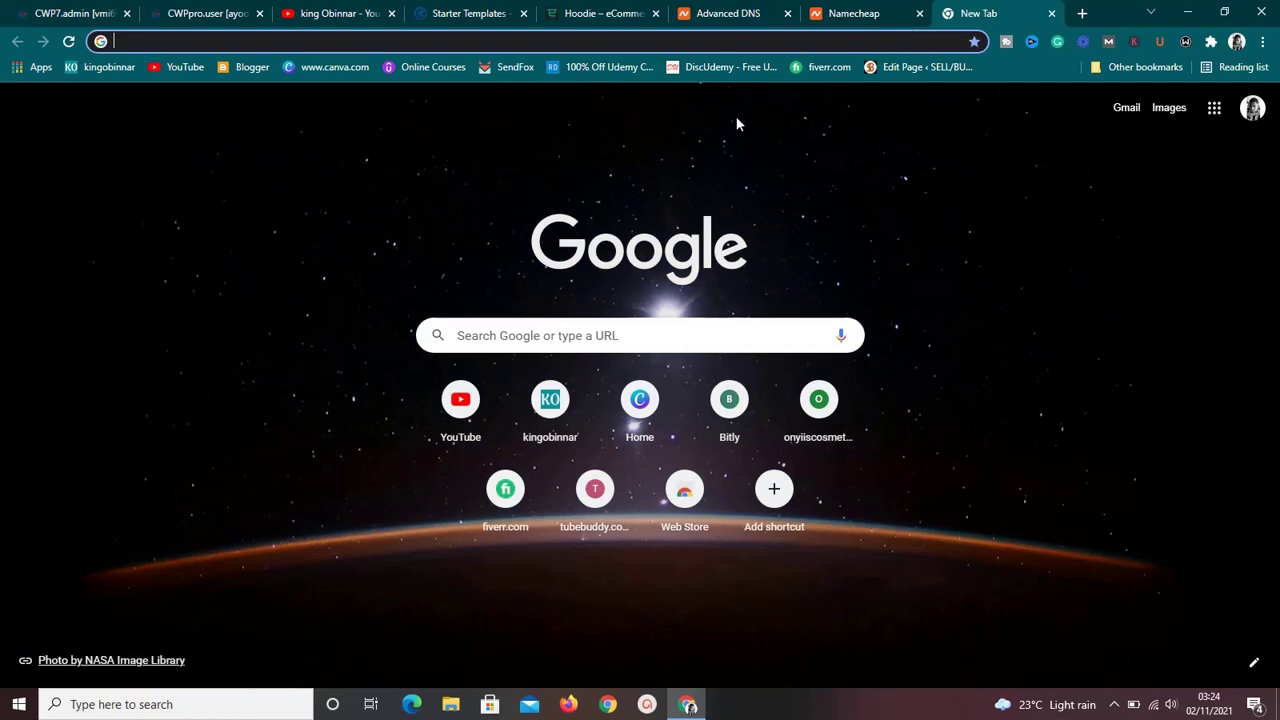
pyautogui.write('ay')
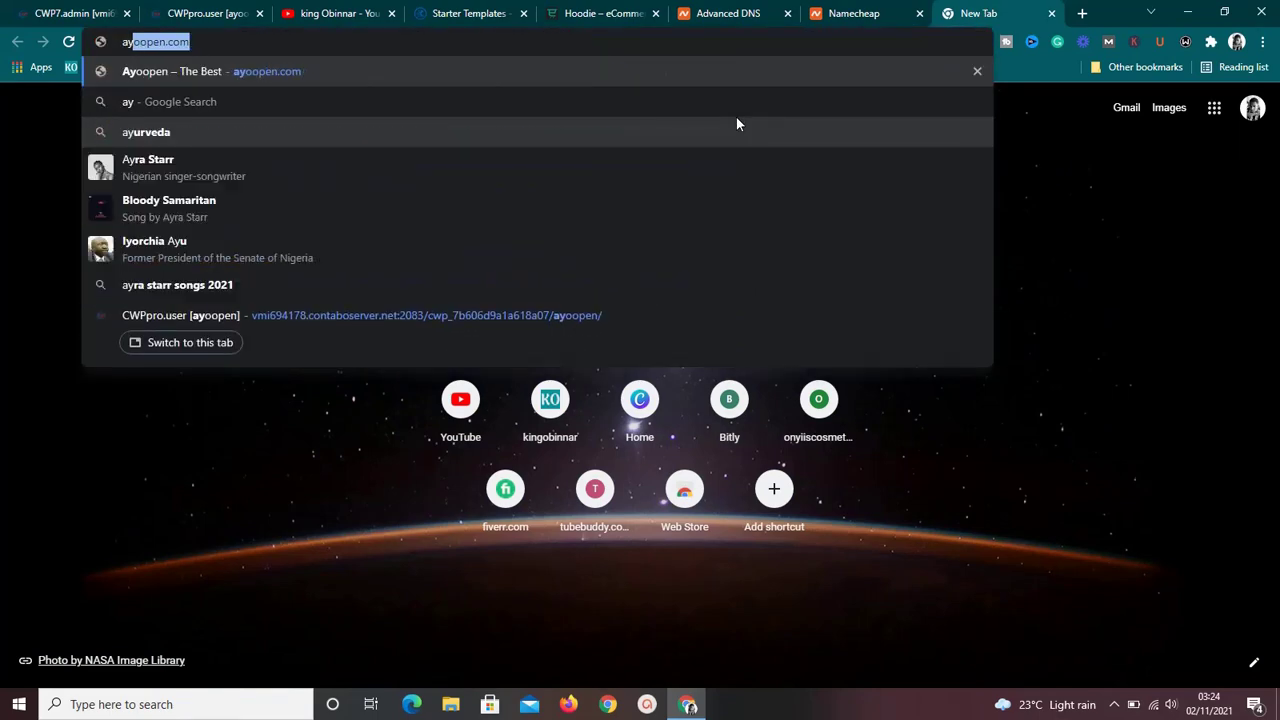
pyautogui.press('Return')
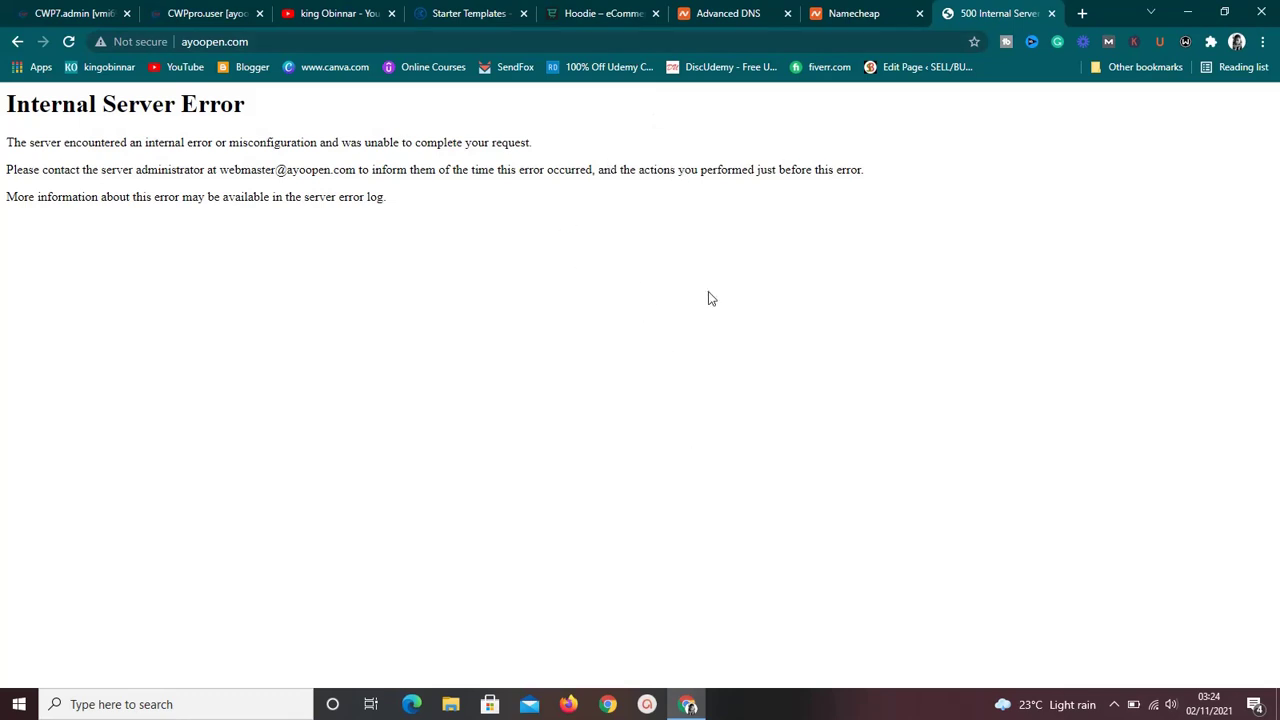
pyautogui.click(71, 48)
# Close the error tab and open Addons > WordPress in the CWP user panel.
pyautogui.click(1052, 14)
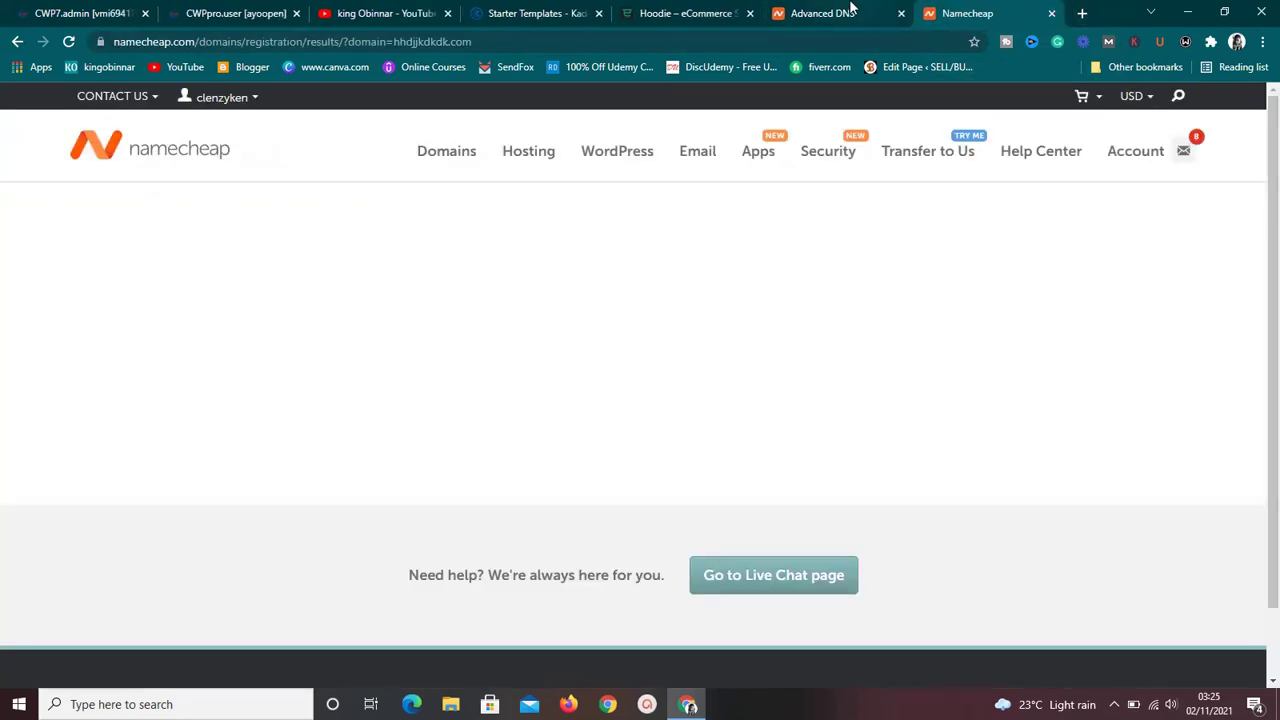
pyautogui.click(853, 9)
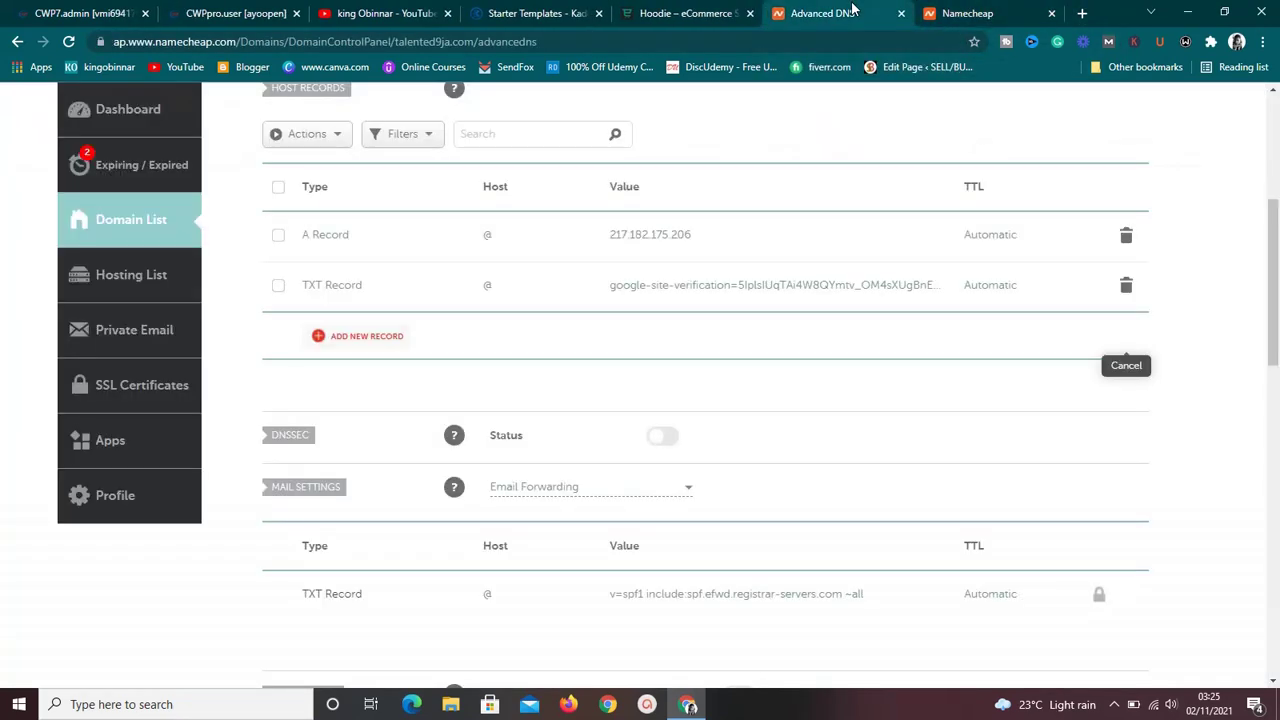
pyautogui.click(236, 12)
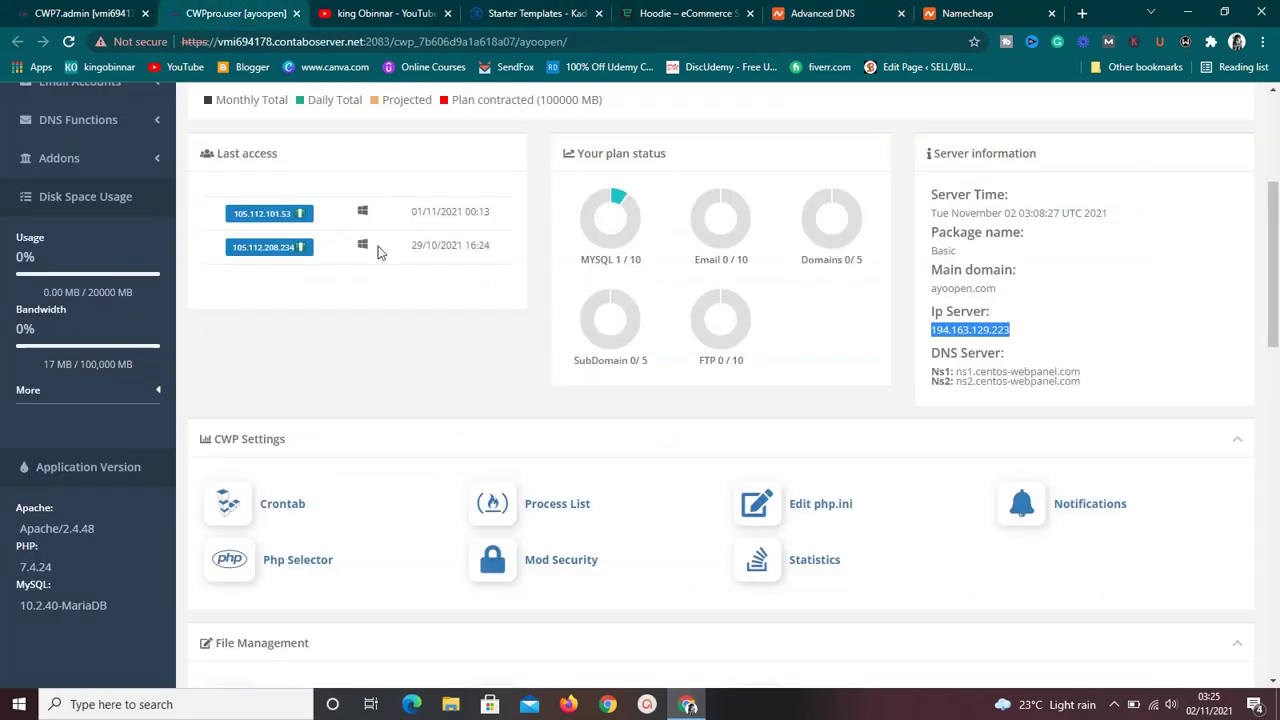
pyautogui.click(1082, 446)
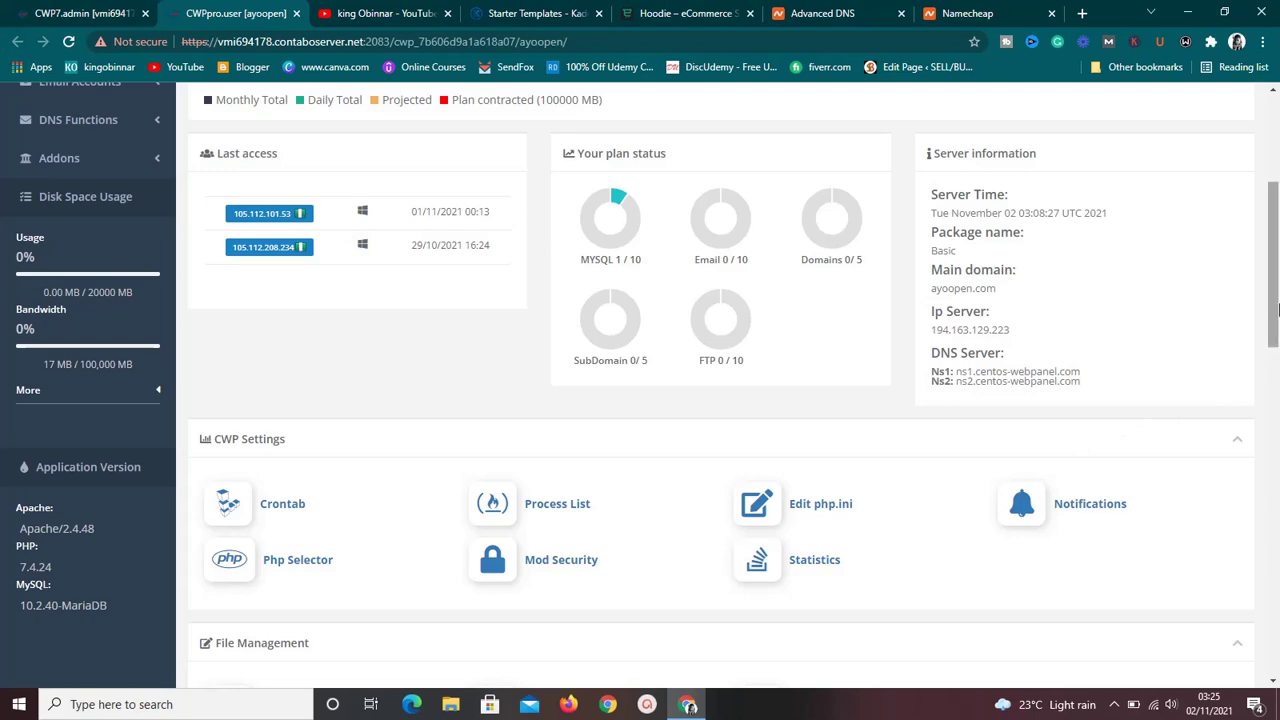
pyautogui.moveTo(1276, 303); pyautogui.dragTo(1276, 352)
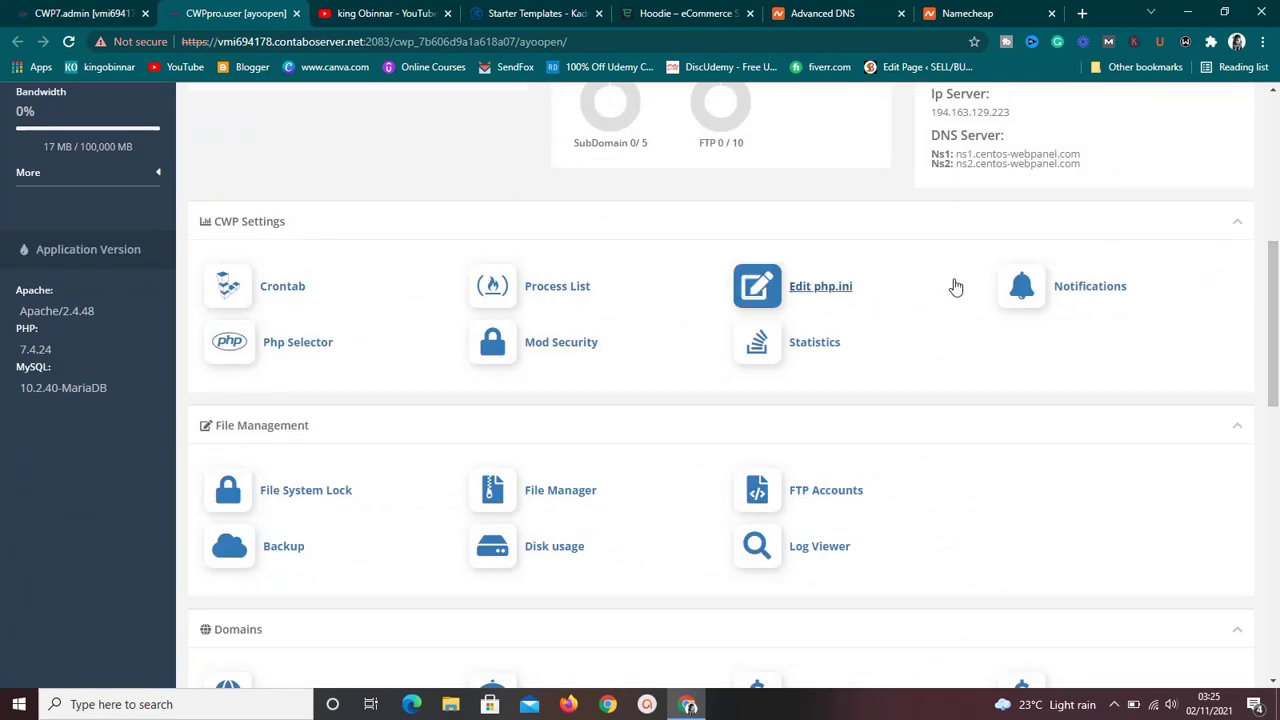
pyautogui.moveTo(1275, 285); pyautogui.dragTo(1277, 580)
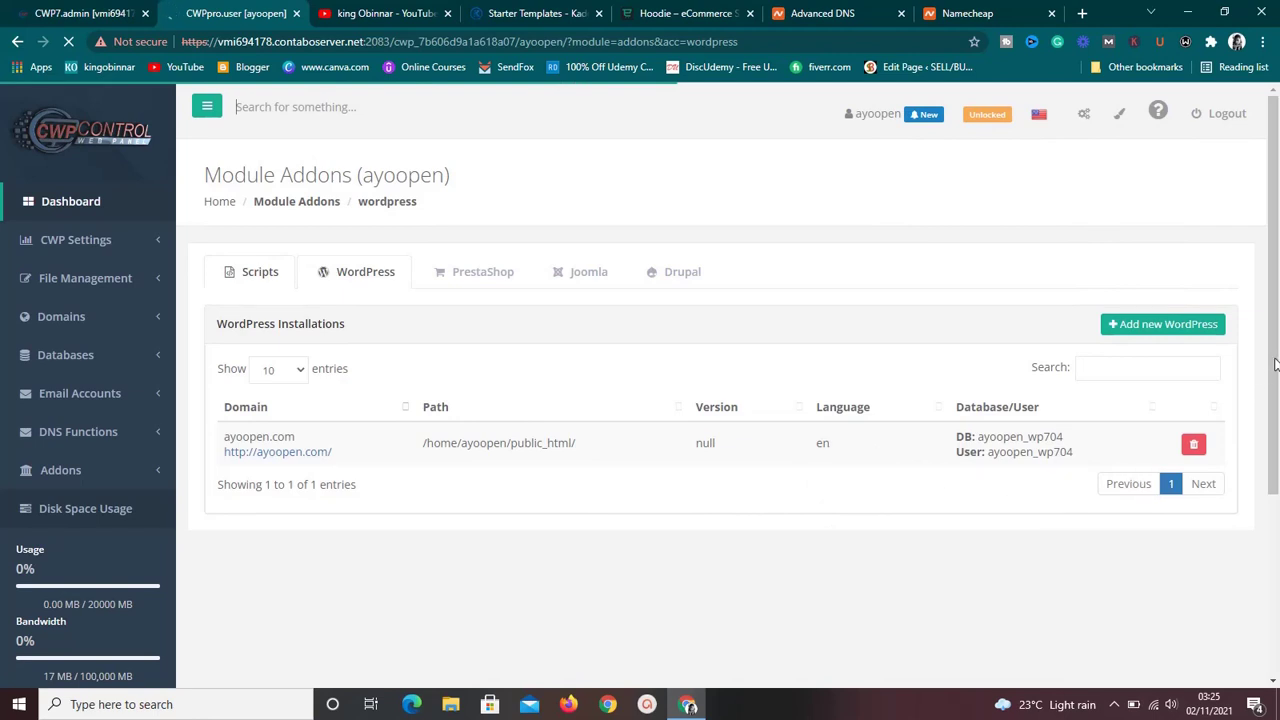
# Start a WordPress install on ayoopen.com with empty directory, title Ayoopen and description Test.
pyautogui.scroll(-1, 1277, 362)
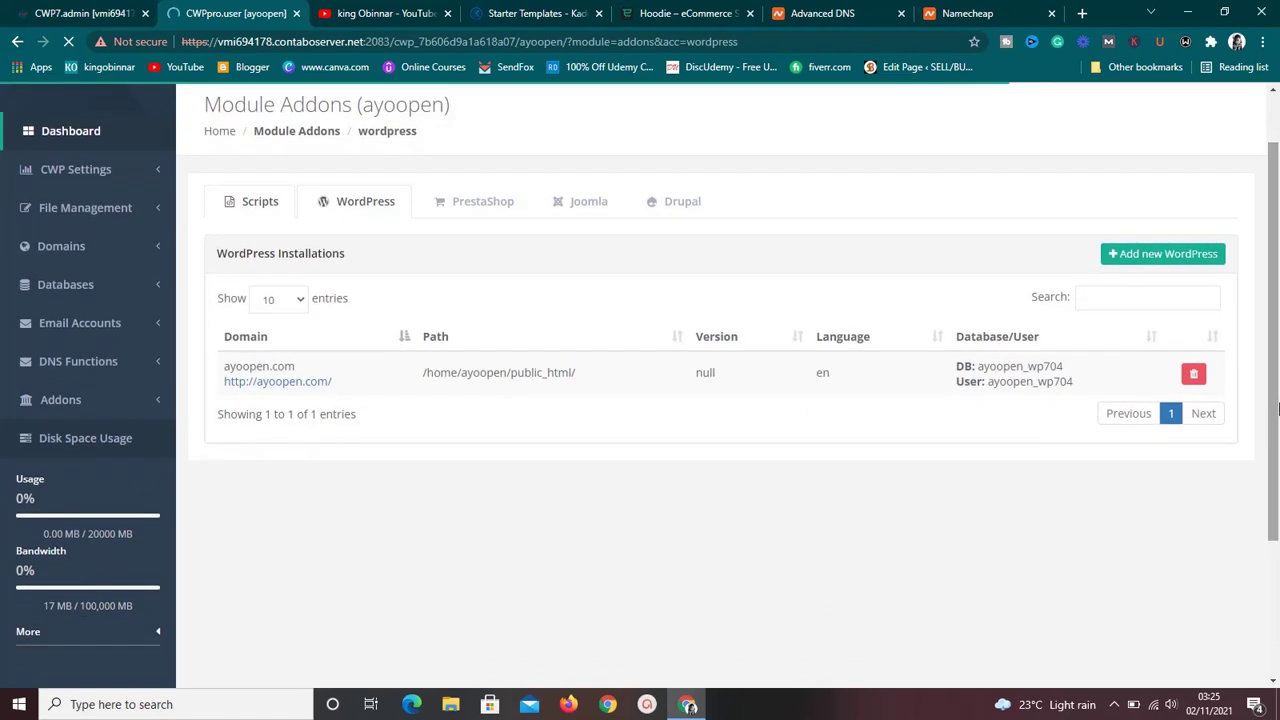
pyautogui.click(1136, 257)
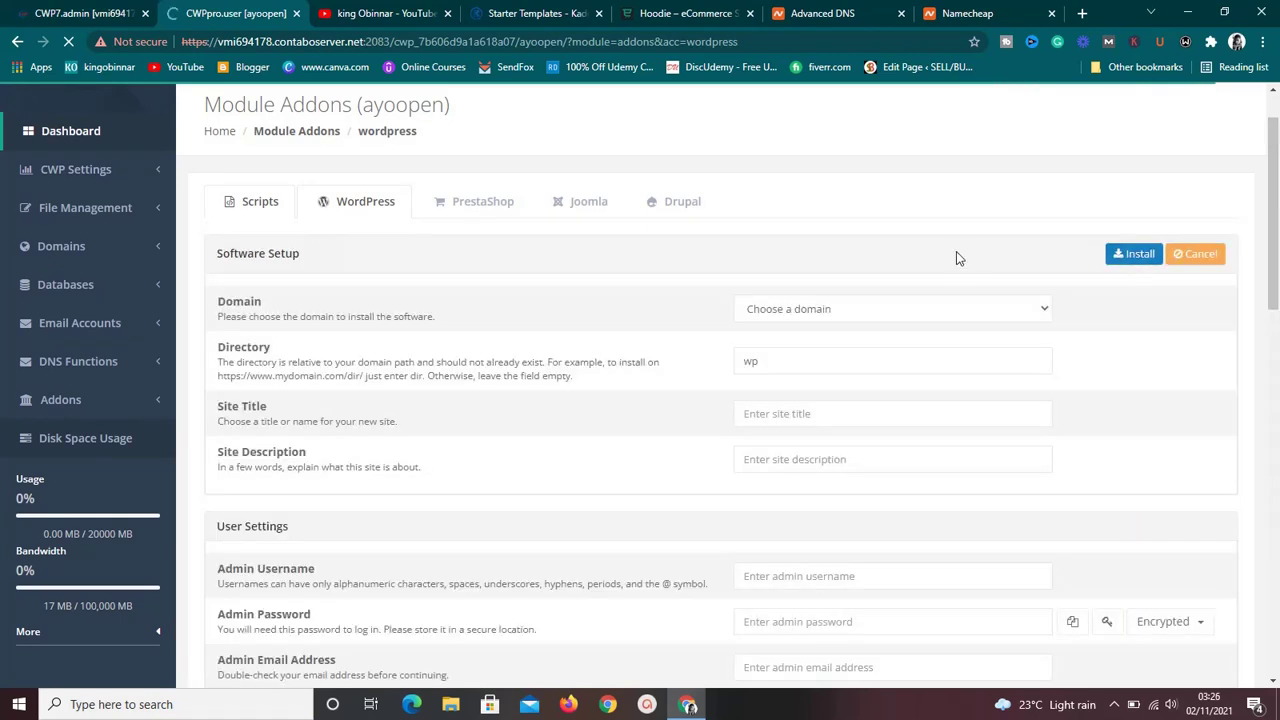
pyautogui.click(955, 316)
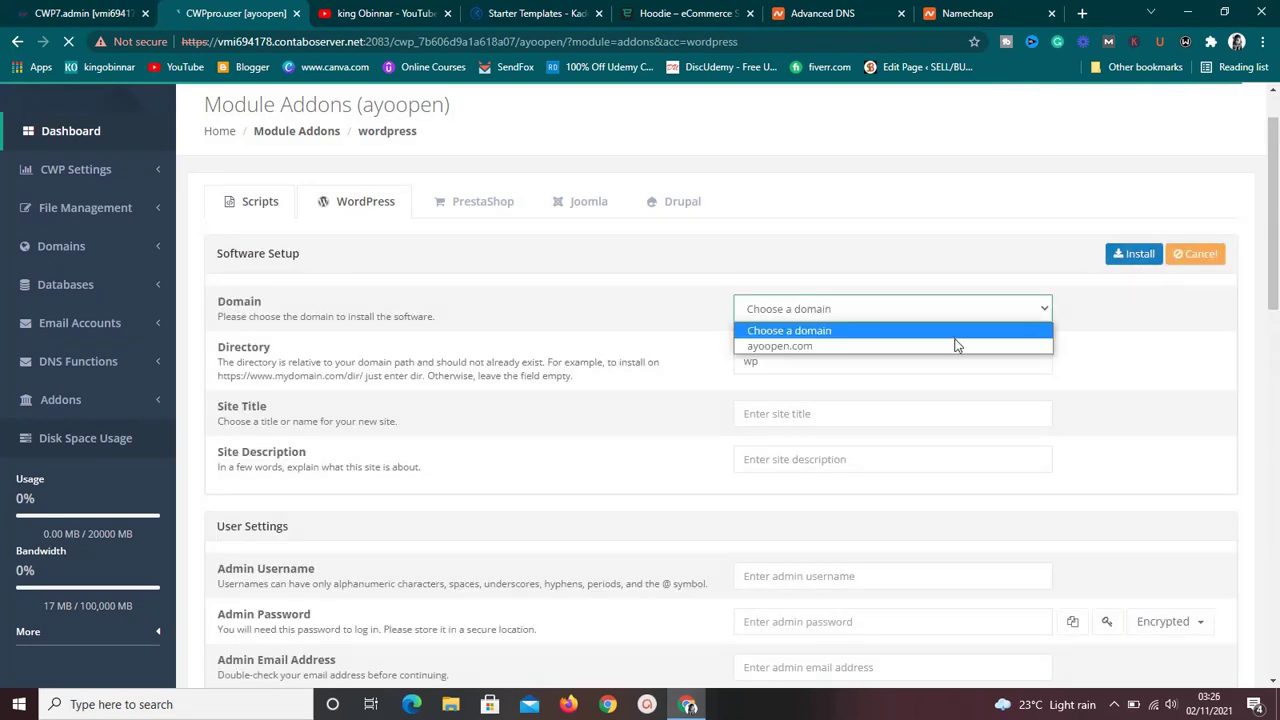
pyautogui.click(955, 346)
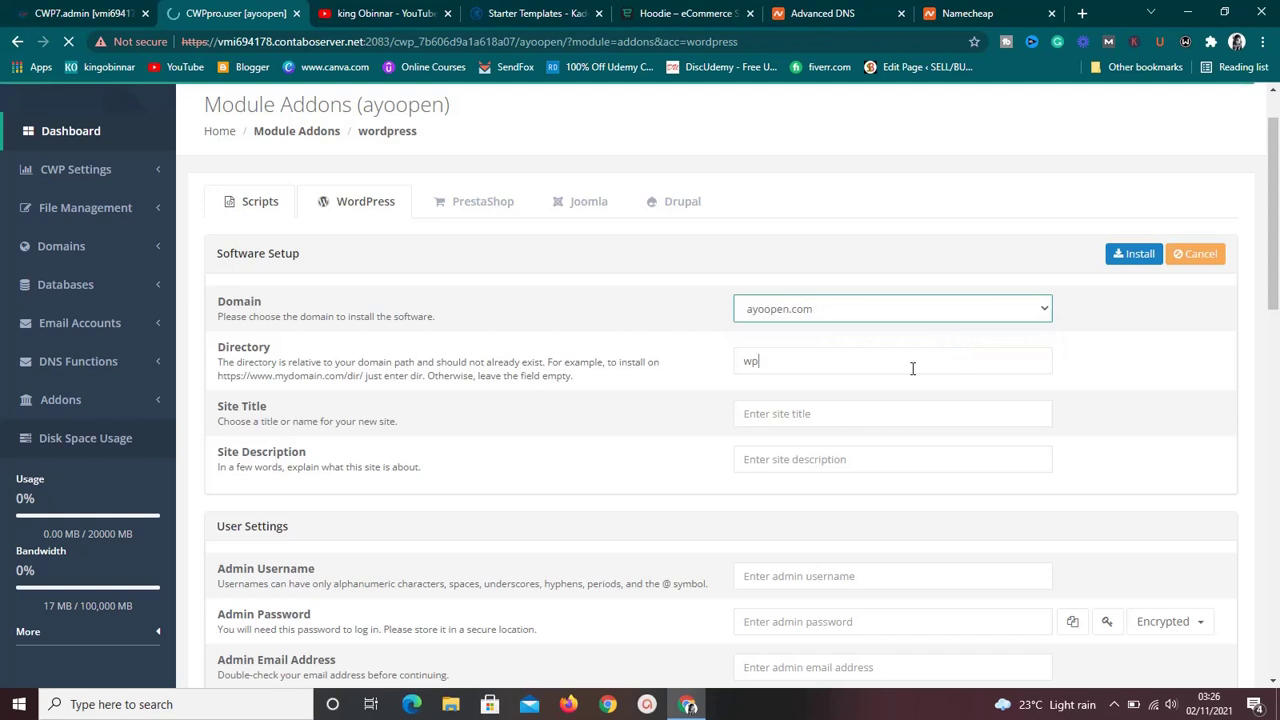
pyautogui.click(912, 369)
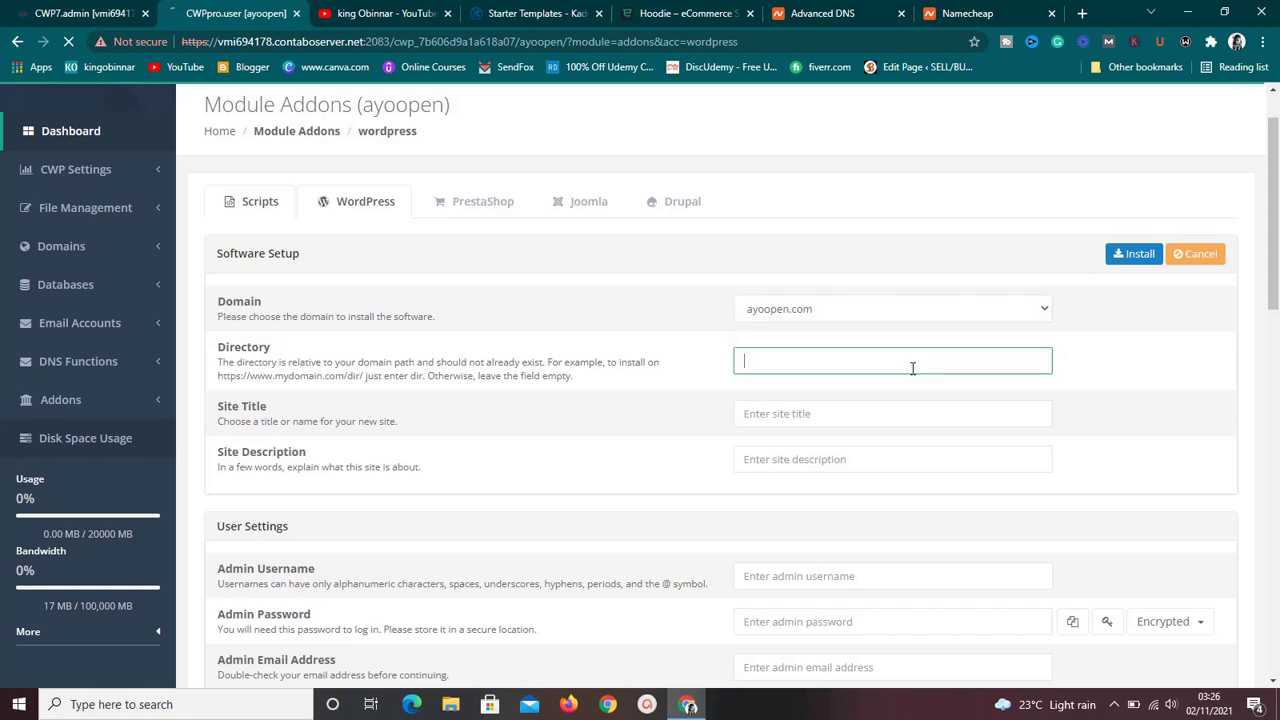
pyautogui.click(878, 424)
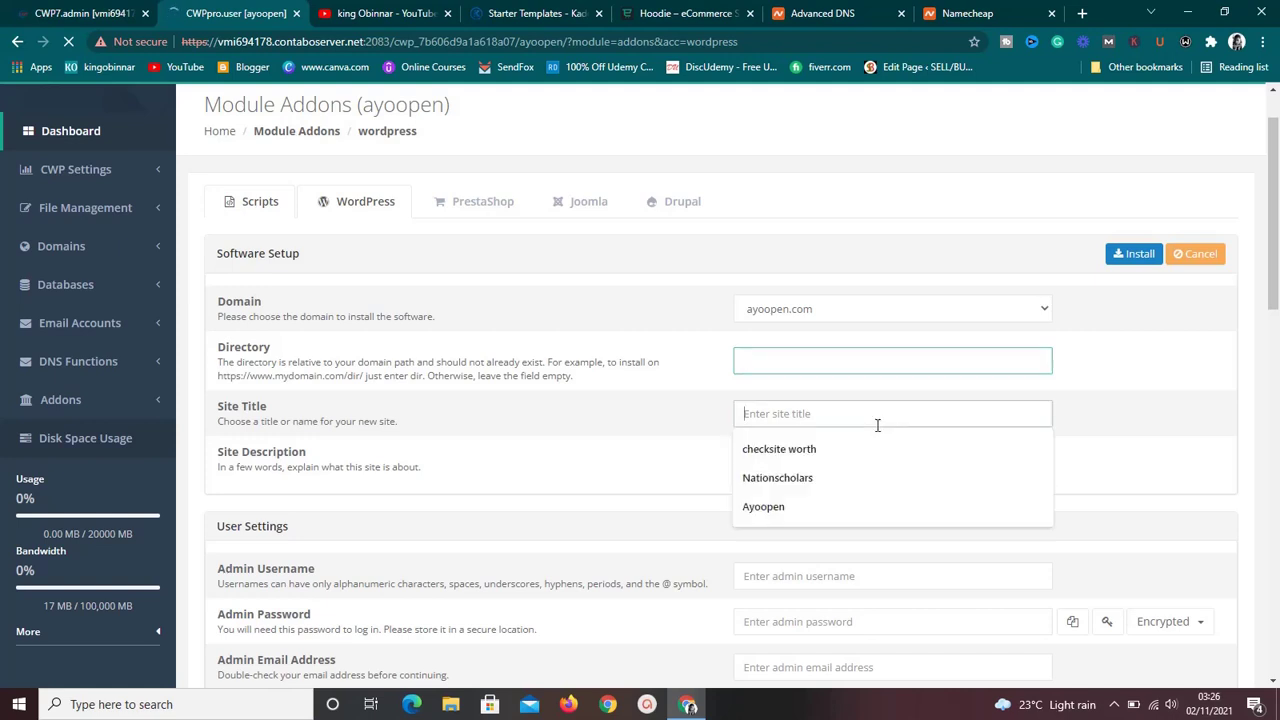
pyautogui.click(845, 514)
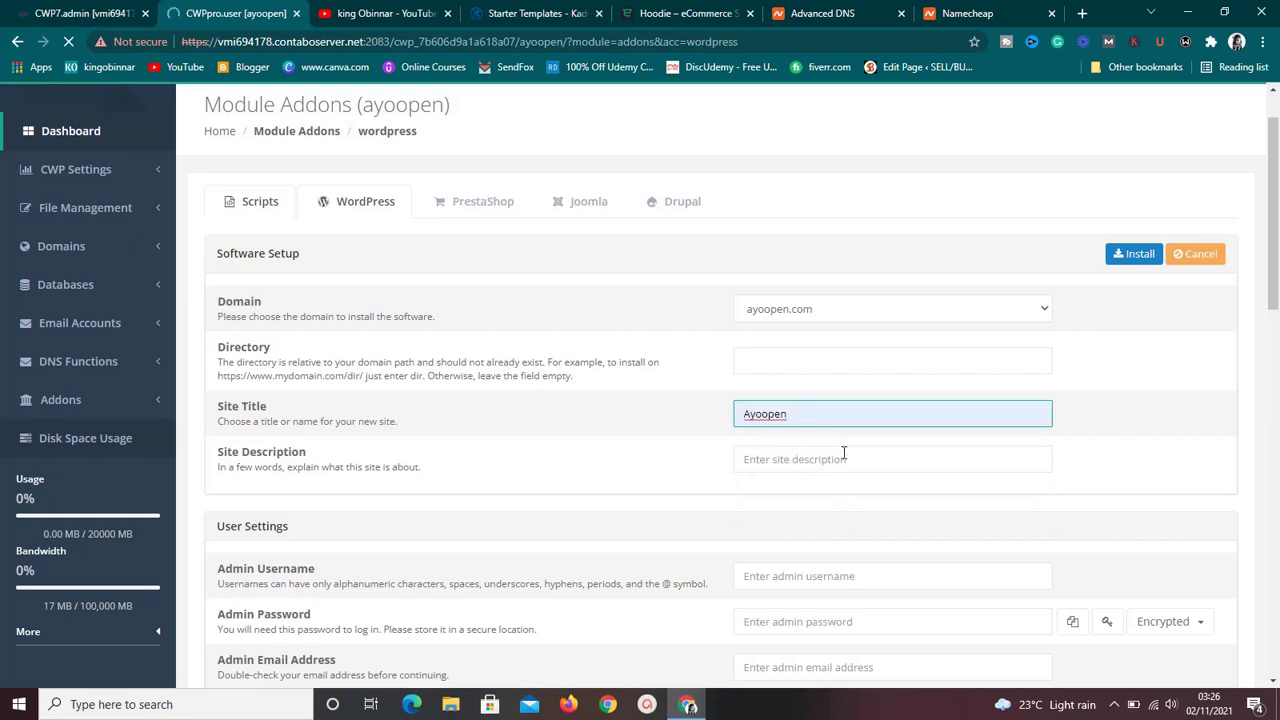
pyautogui.click(832, 459)
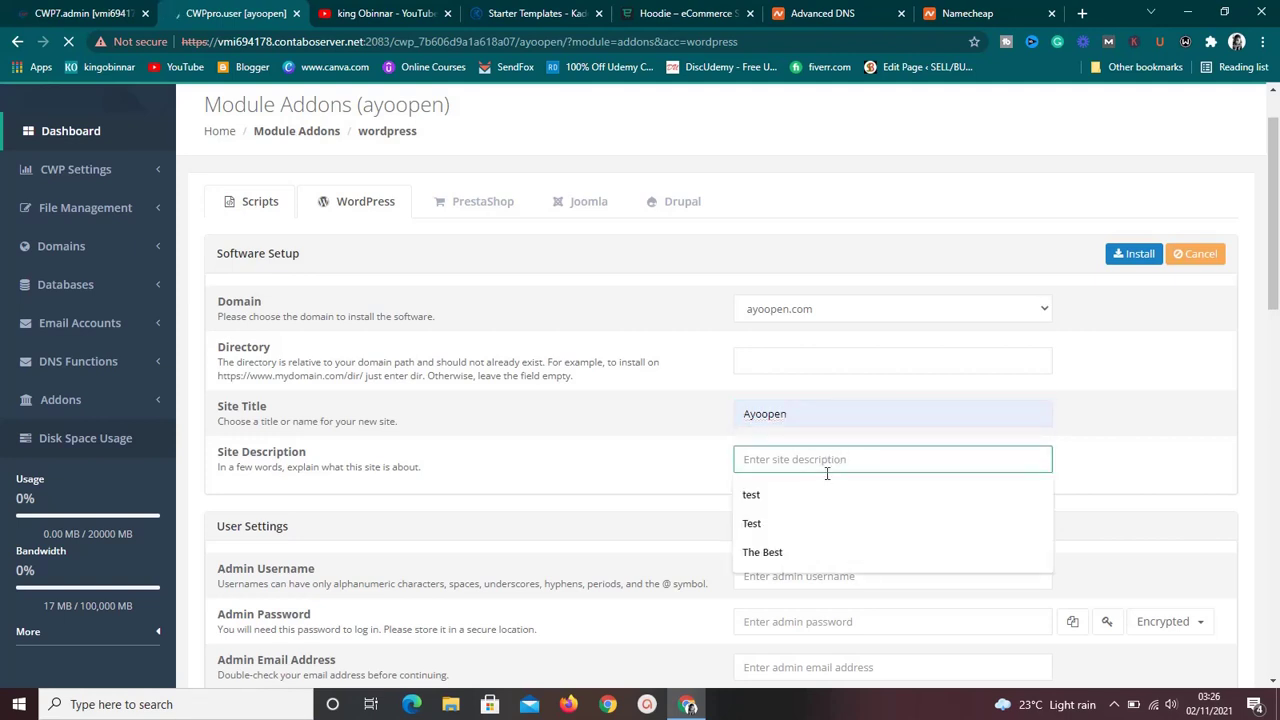
pyautogui.click(816, 523)
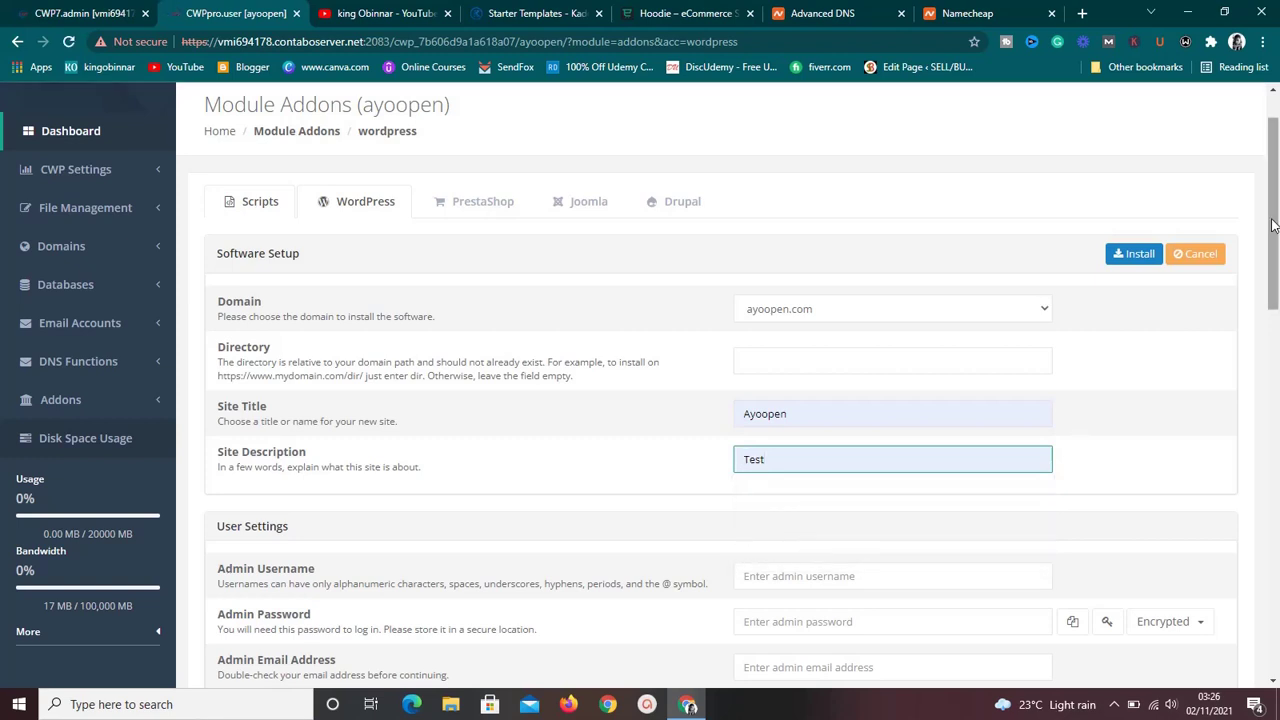
# Fill the admin username and password from saved entries and review the rest of the form.
pyautogui.scroll(-2, 1277, 237)
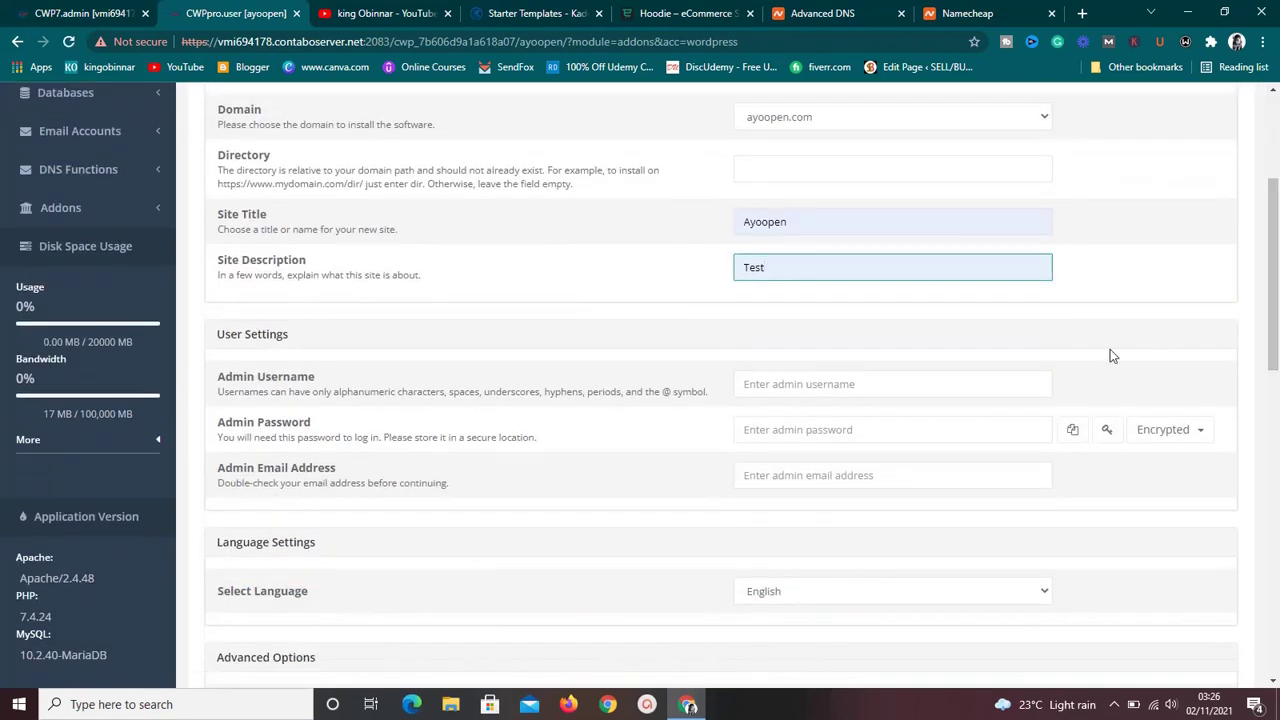
pyautogui.click(963, 394)
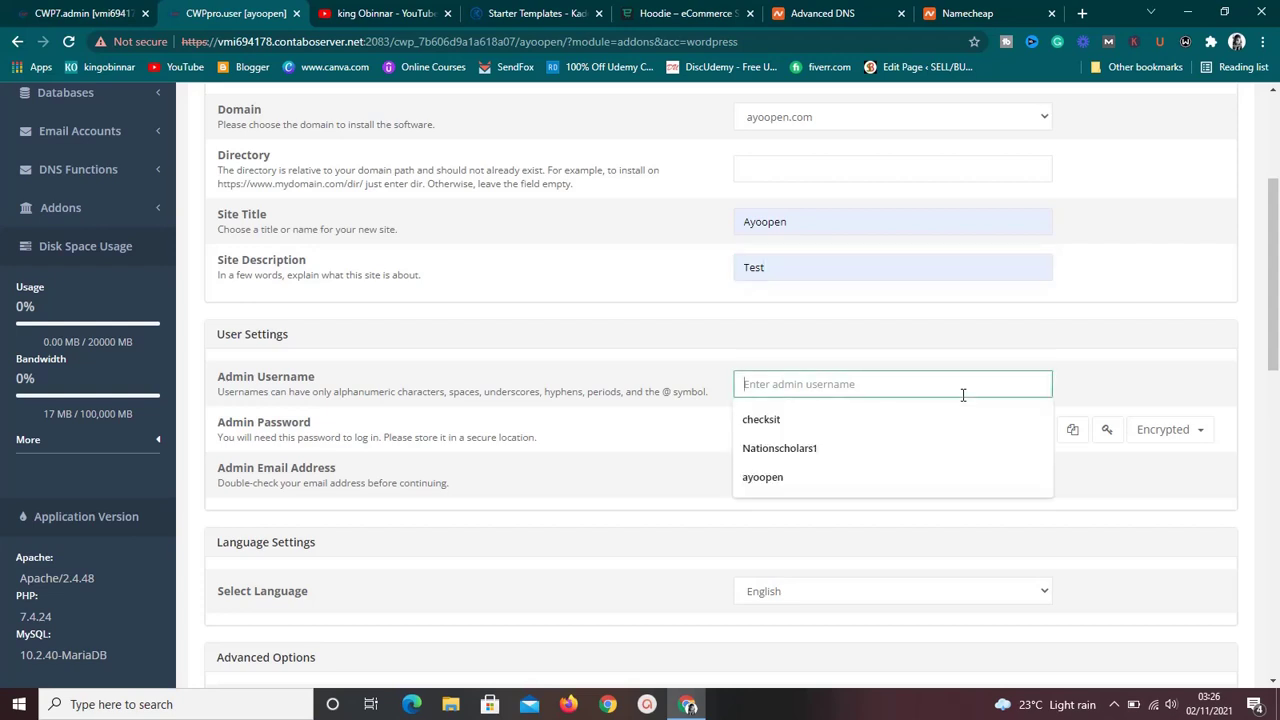
pyautogui.click(891, 477)
pyautogui.click(854, 429)
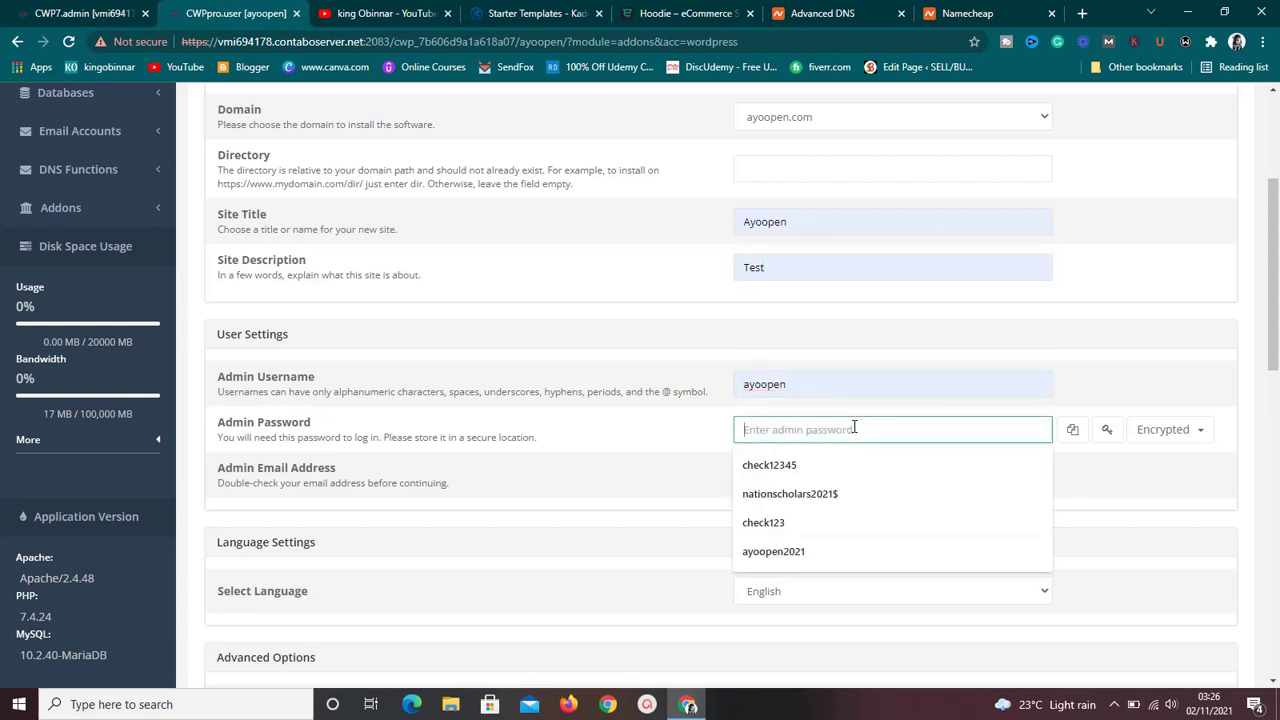
pyautogui.click(855, 552)
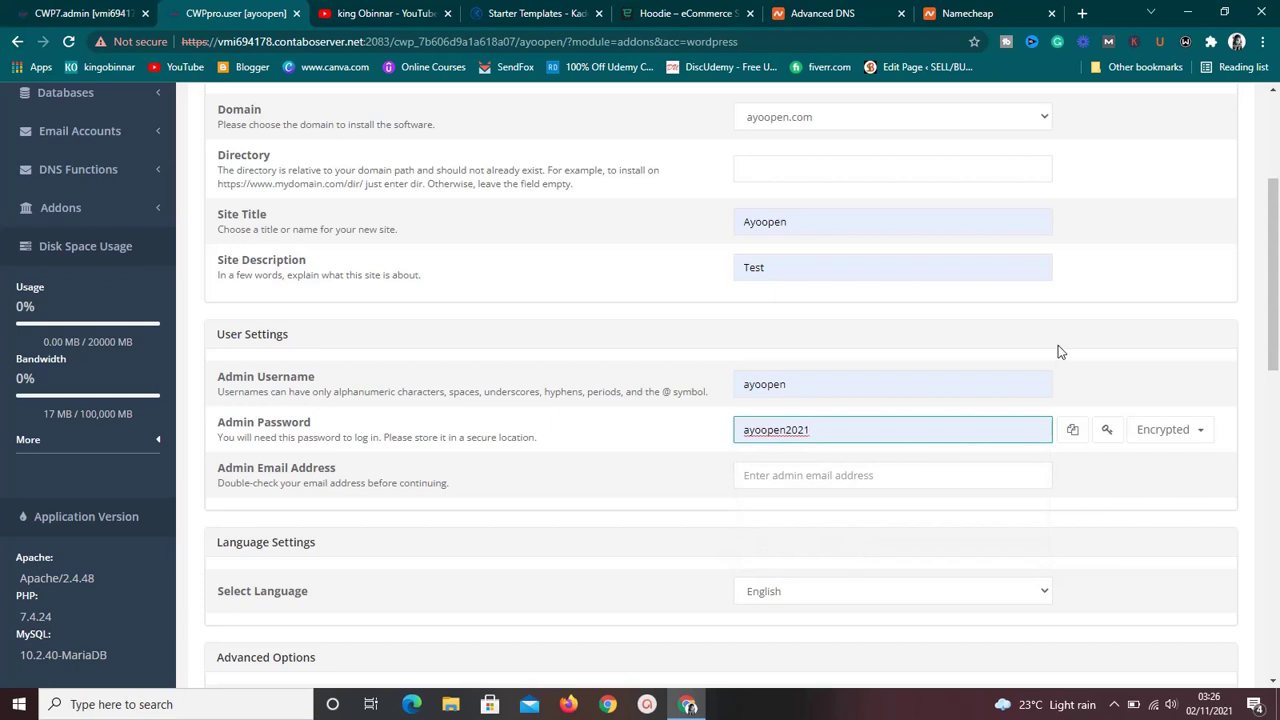
pyautogui.moveTo(1275, 282); pyautogui.dragTo(1274, 324)
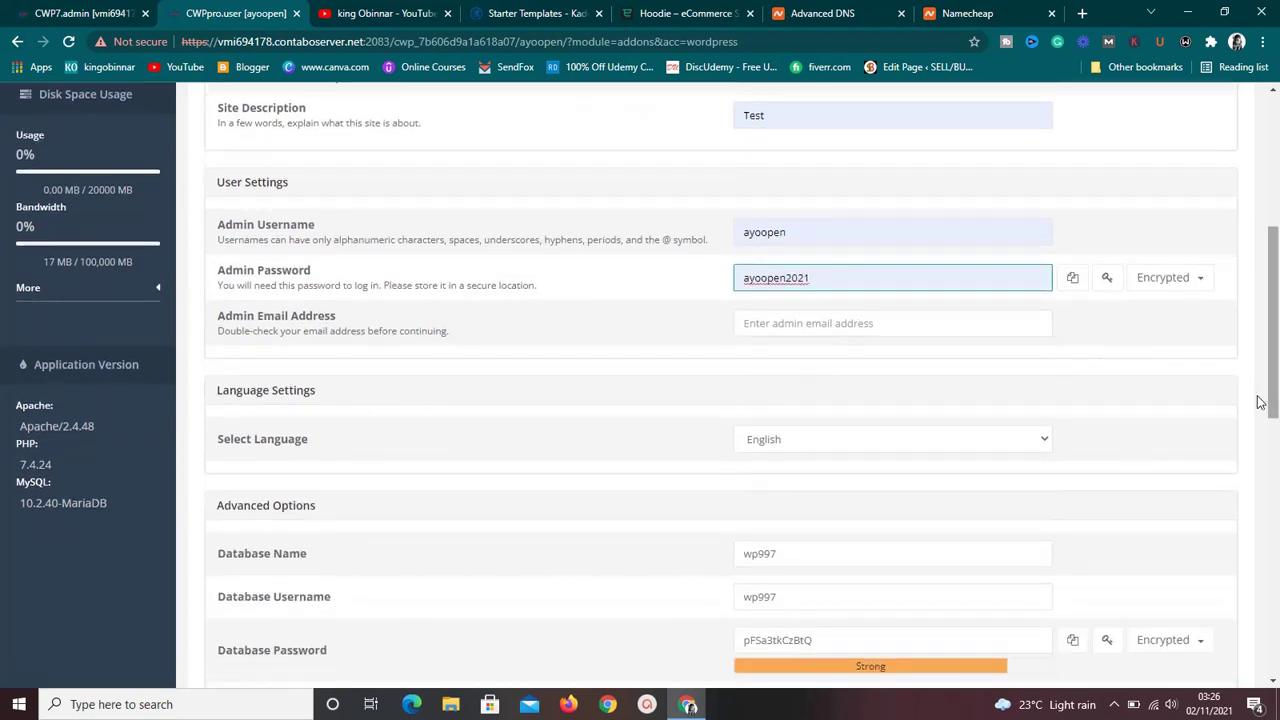
pyautogui.moveTo(1274, 407); pyautogui.dragTo(1274, 453)
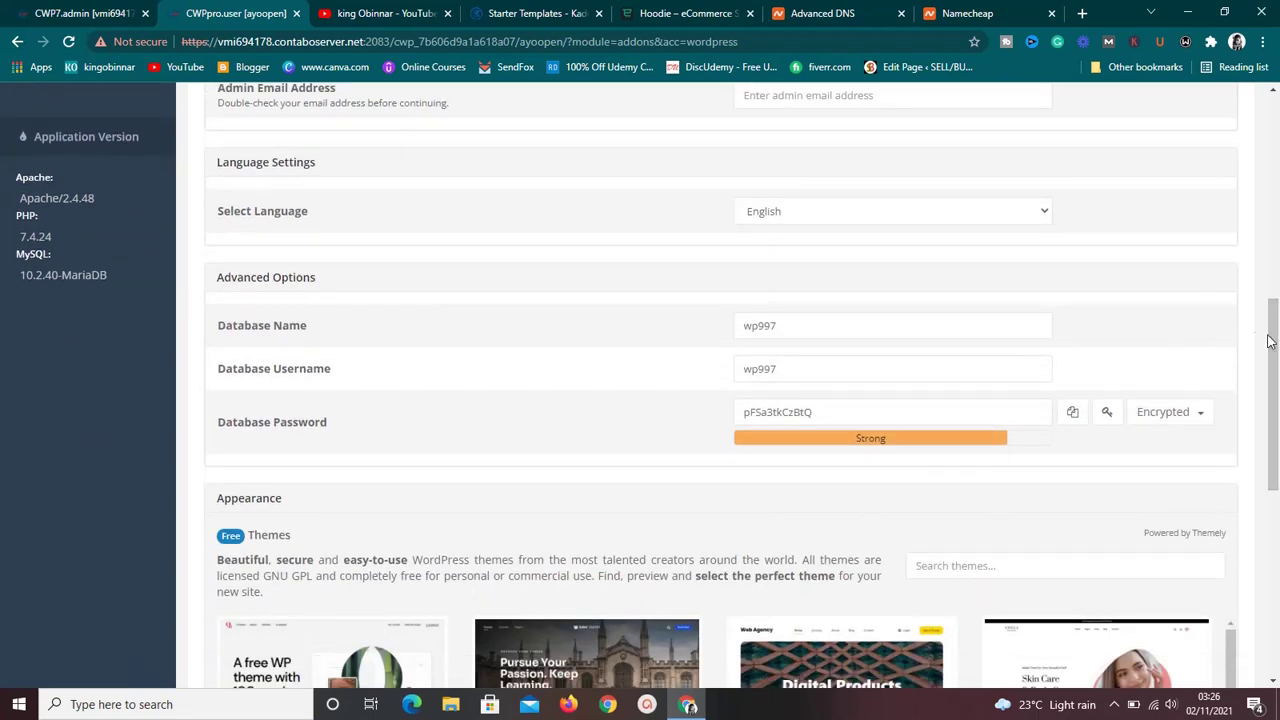
pyautogui.moveTo(1274, 343); pyautogui.dragTo(1277, 595)
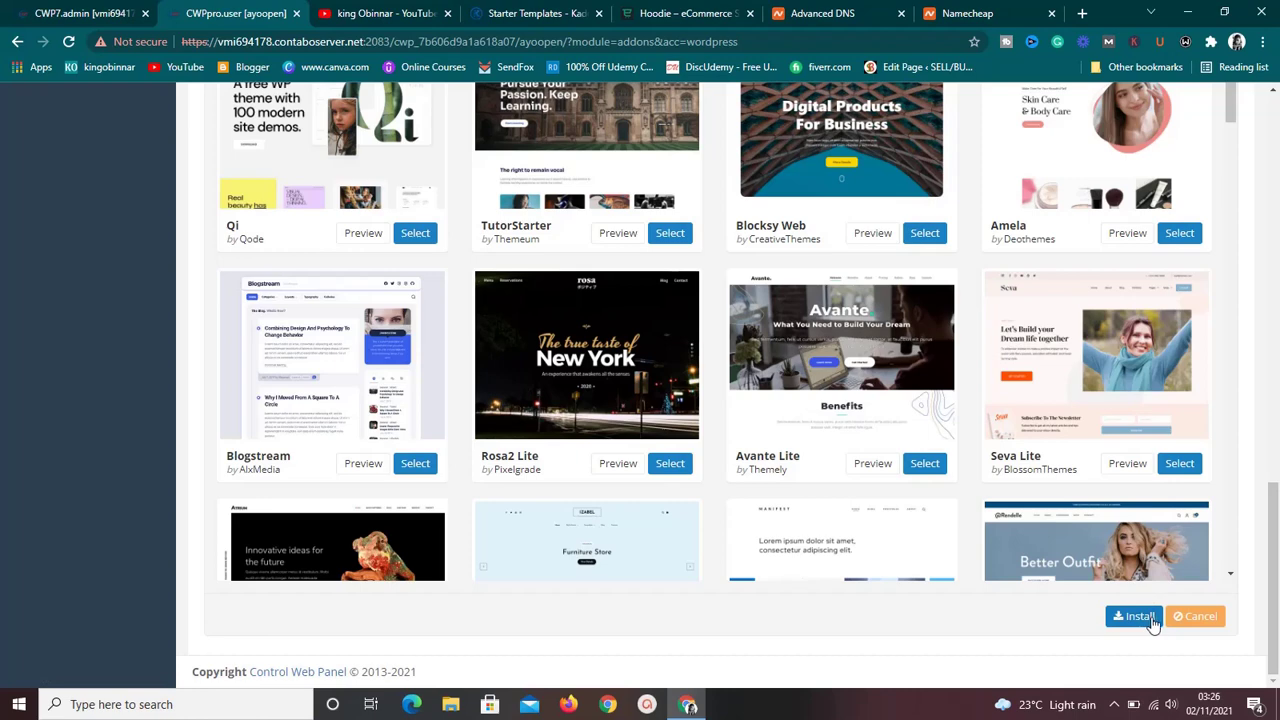
pyautogui.moveTo(1274, 614); pyautogui.dragTo(1262, 140)
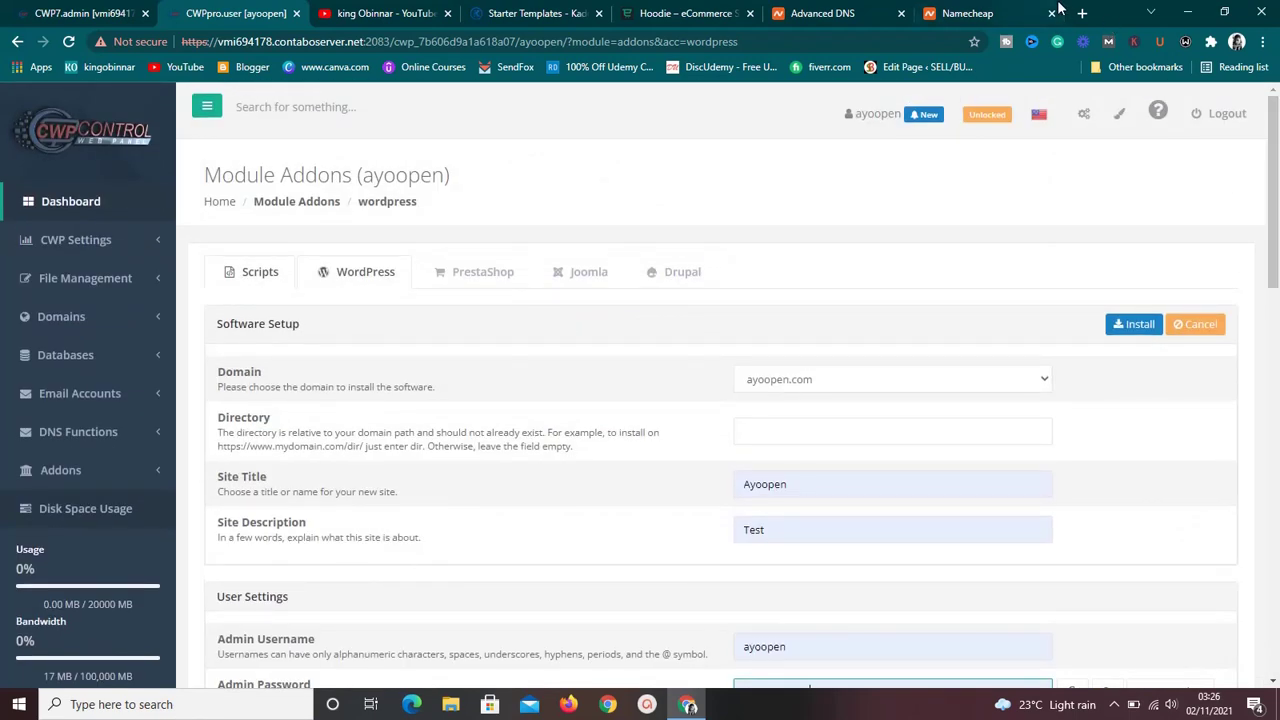
# Try ayoopen.com in a new tab, then close its server error page.
pyautogui.click(1082, 13)
pyautogui.write('ayy')
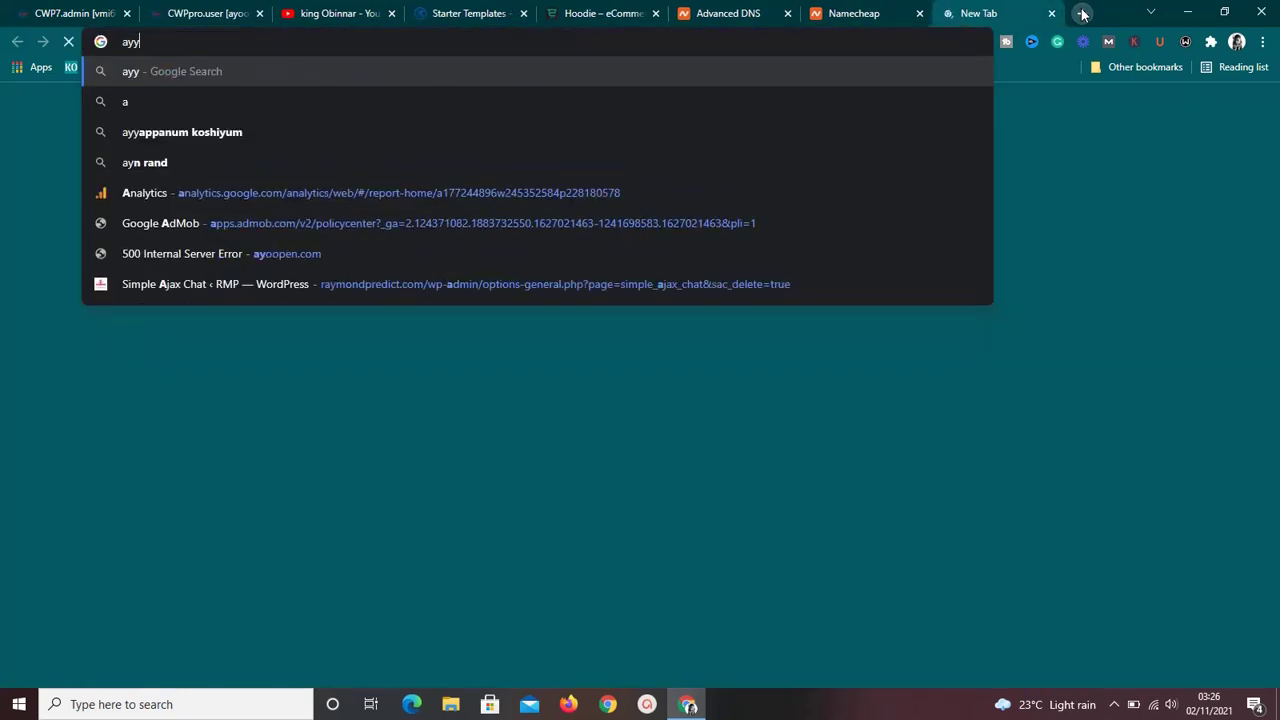
pyautogui.press('BackSpace')
pyautogui.write('oo')
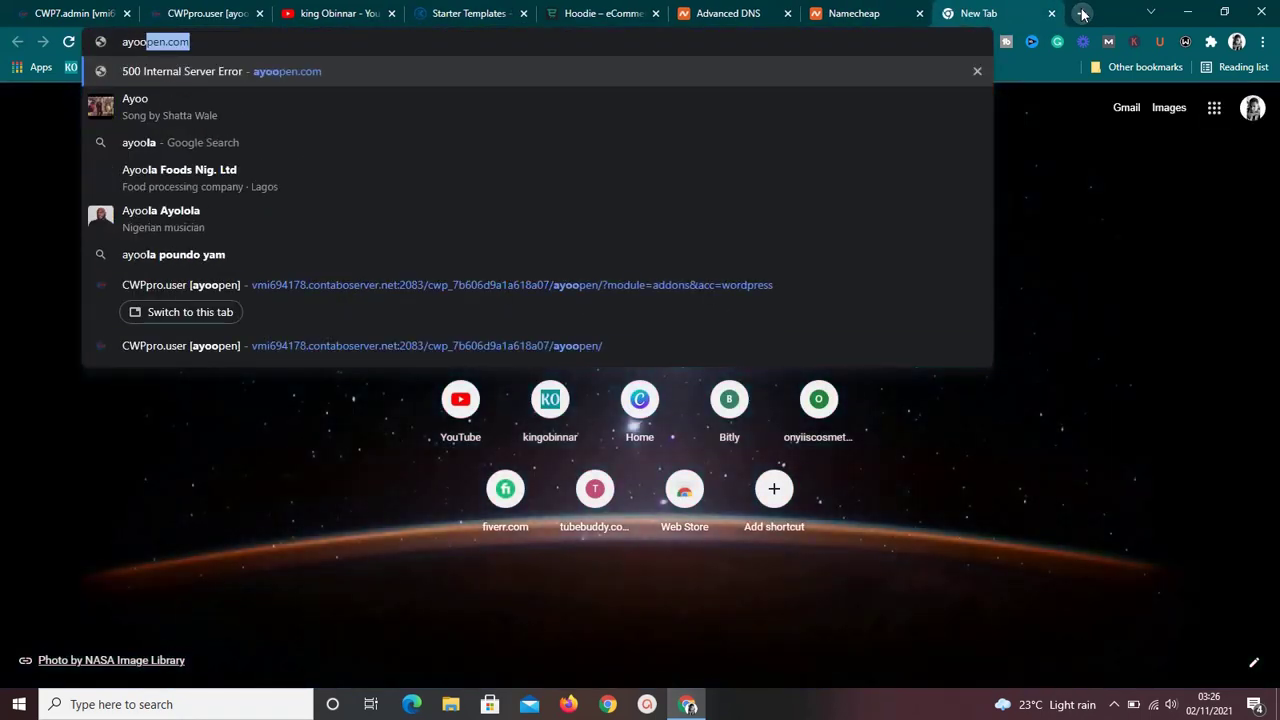
pyautogui.press('Return')
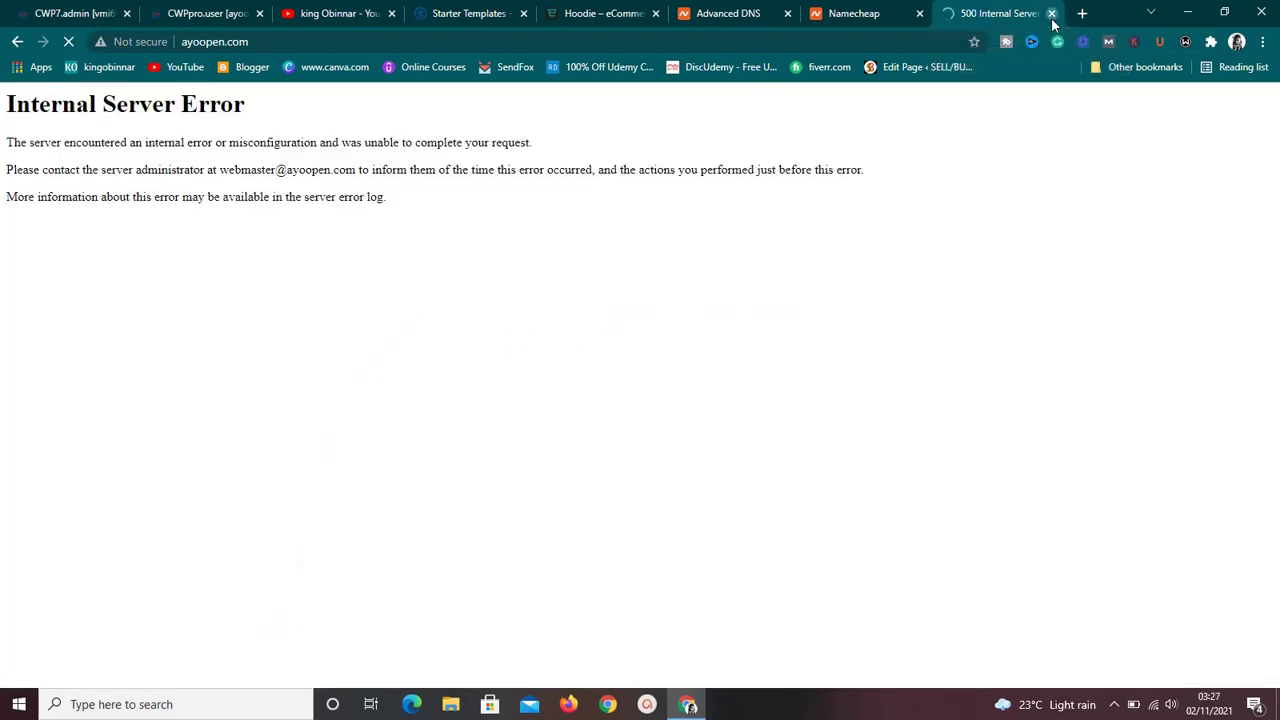
pyautogui.hotkey('ctrl', 'w')
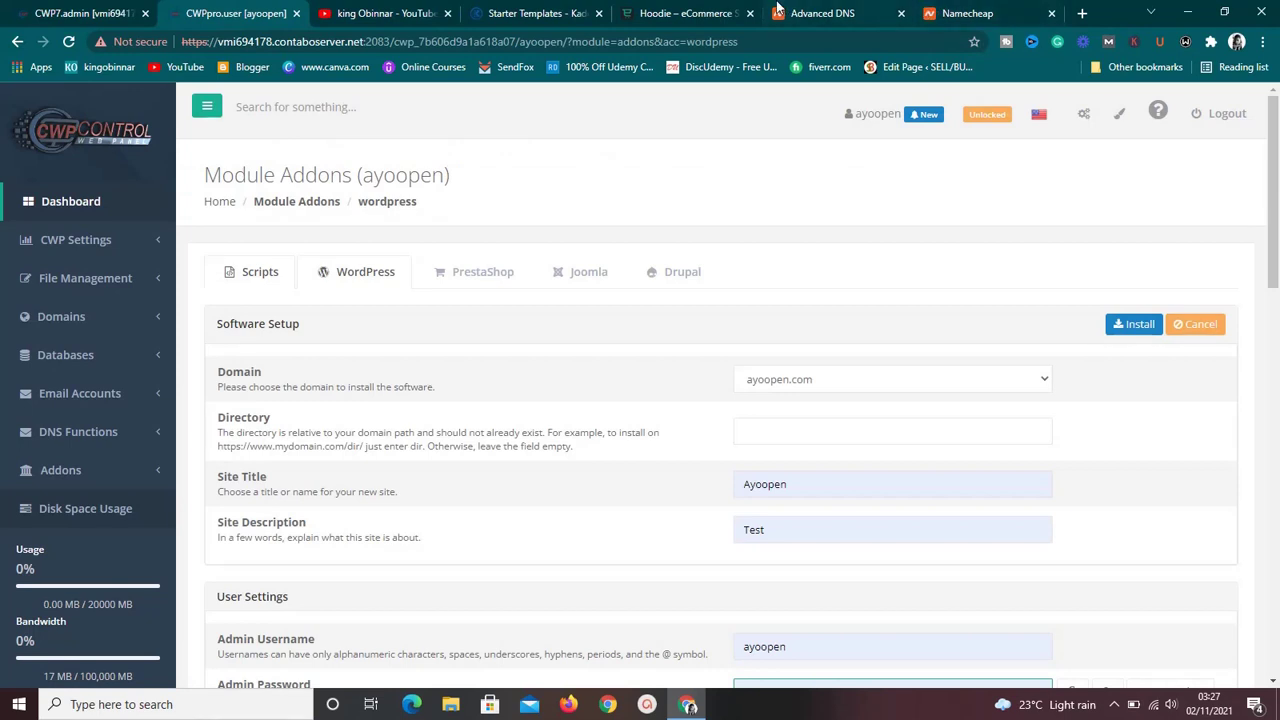
# Open checksiteworth.com's panel from List Accounts and load checksiteworth.com in a new tab.
pyautogui.click(89, 13)
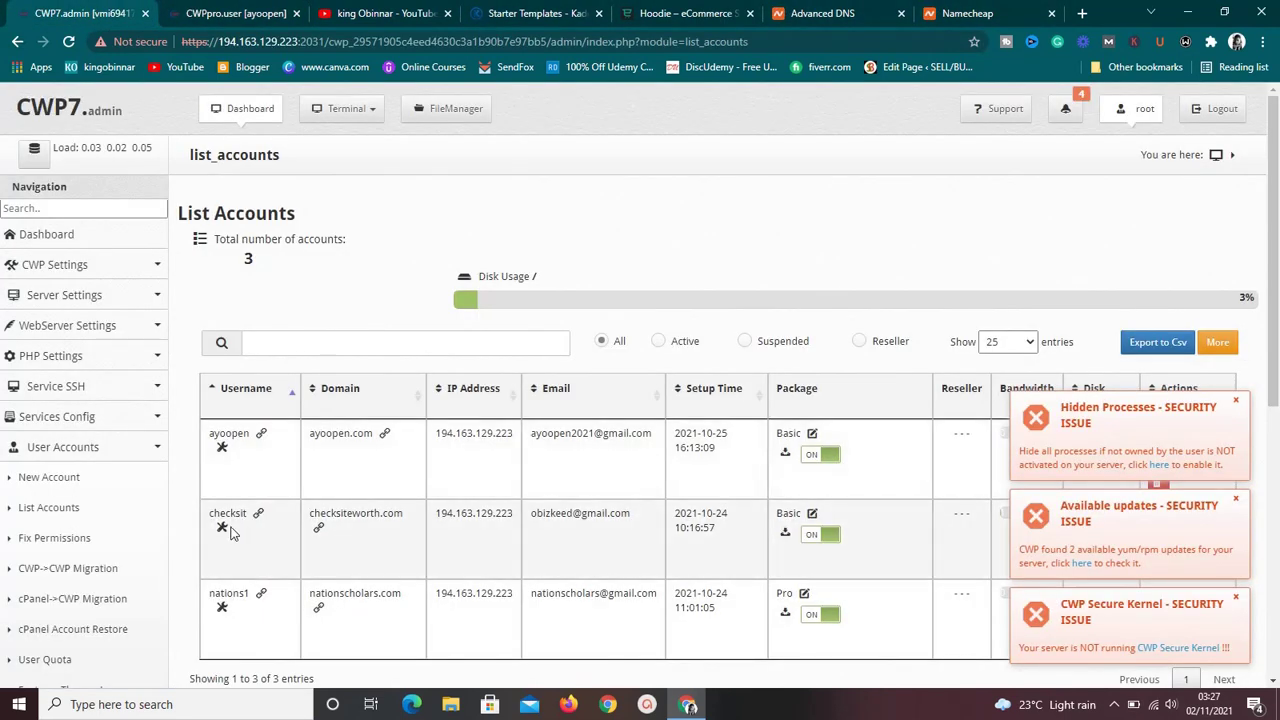
pyautogui.click(222, 530)
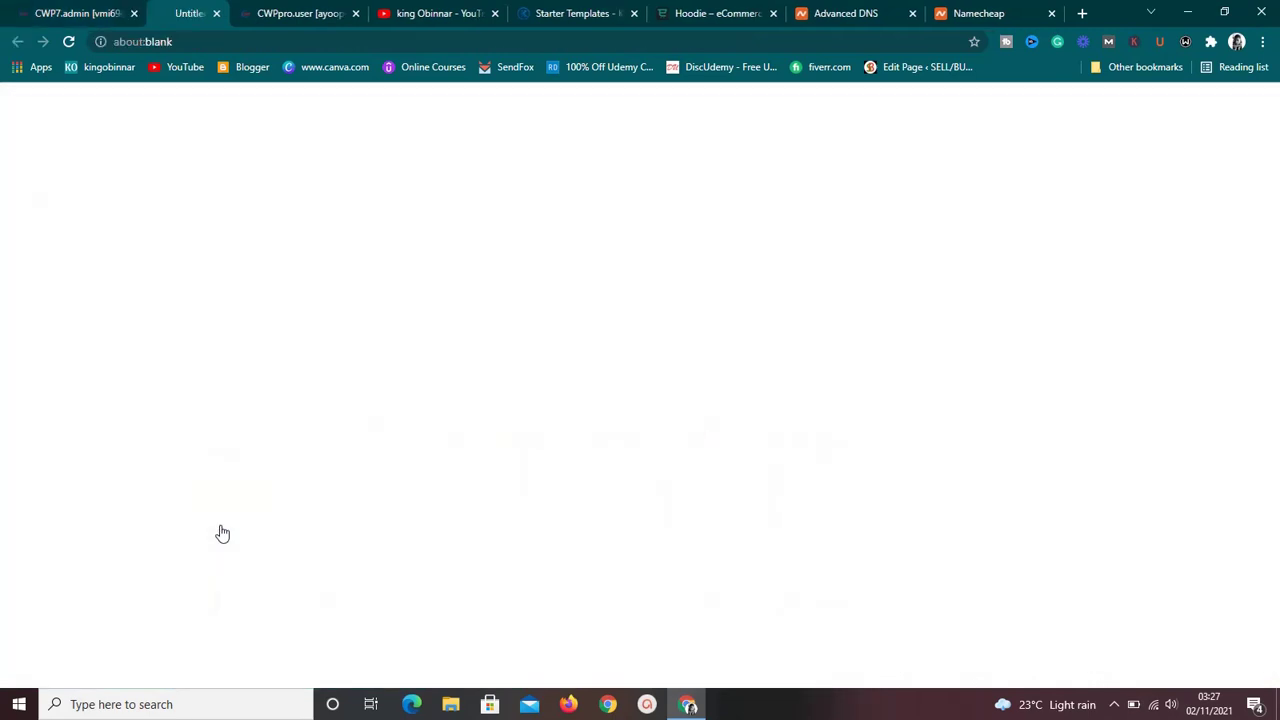
pyautogui.click(1081, 14)
pyautogui.write('che')
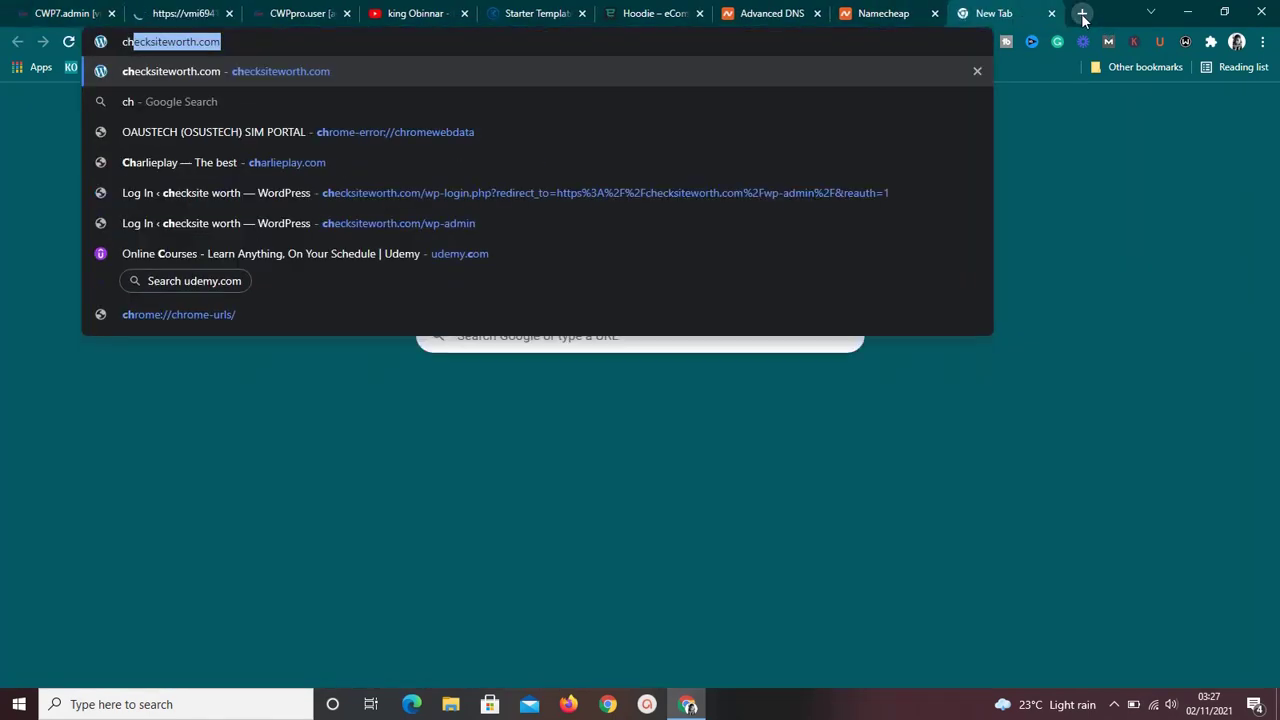
pyautogui.press('Return')
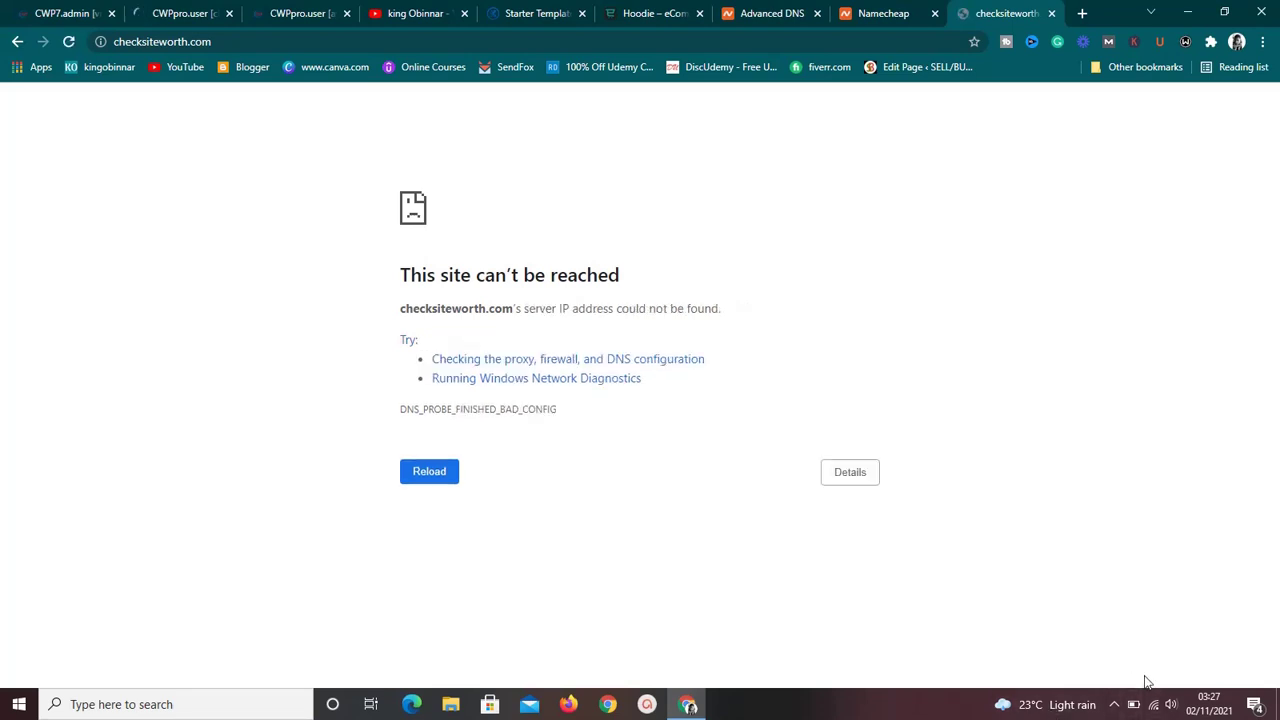
pyautogui.click(1116, 704)
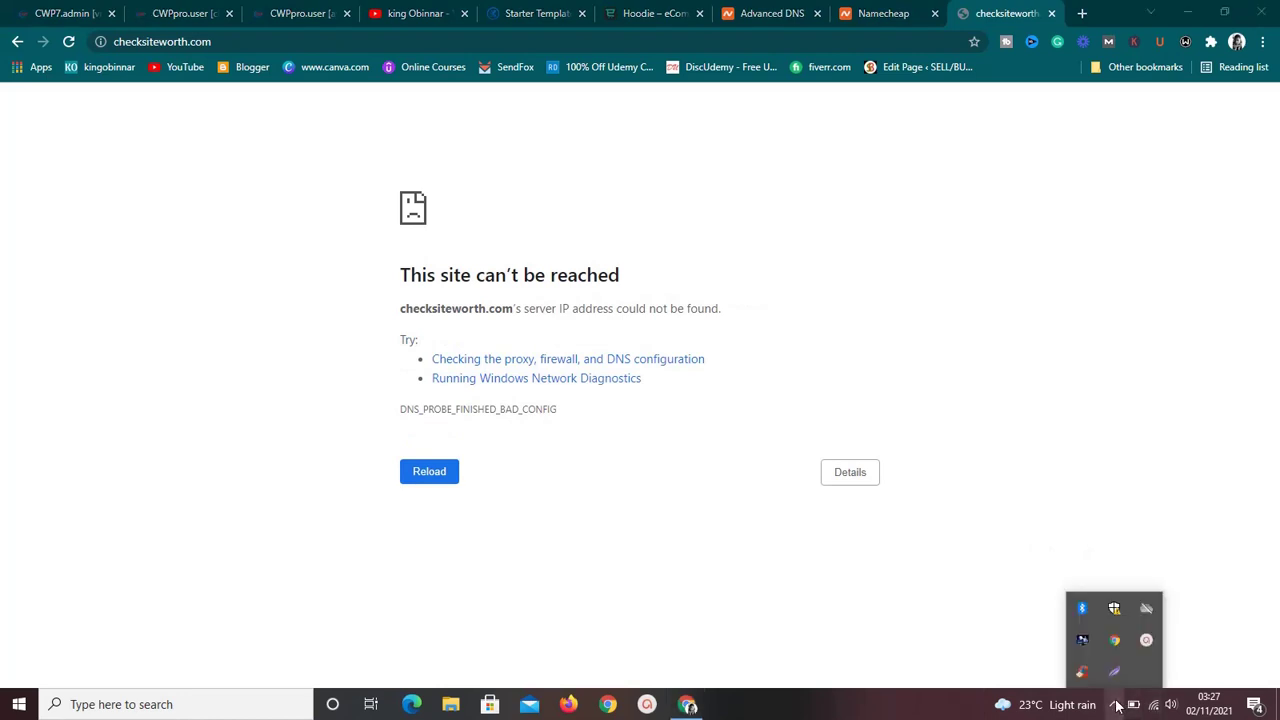
pyautogui.click(1146, 641)
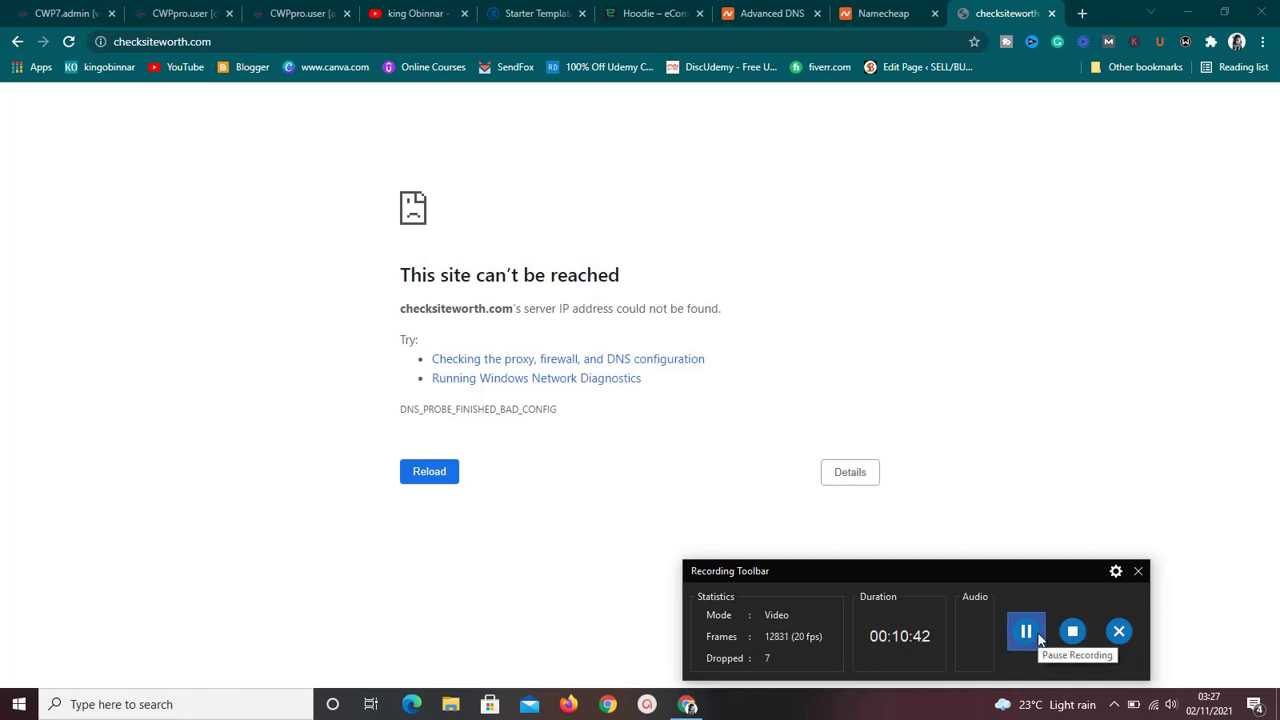
# Scroll through the checksiteworth.com front page showing the Hello world! post.
pyautogui.click(1026, 631)
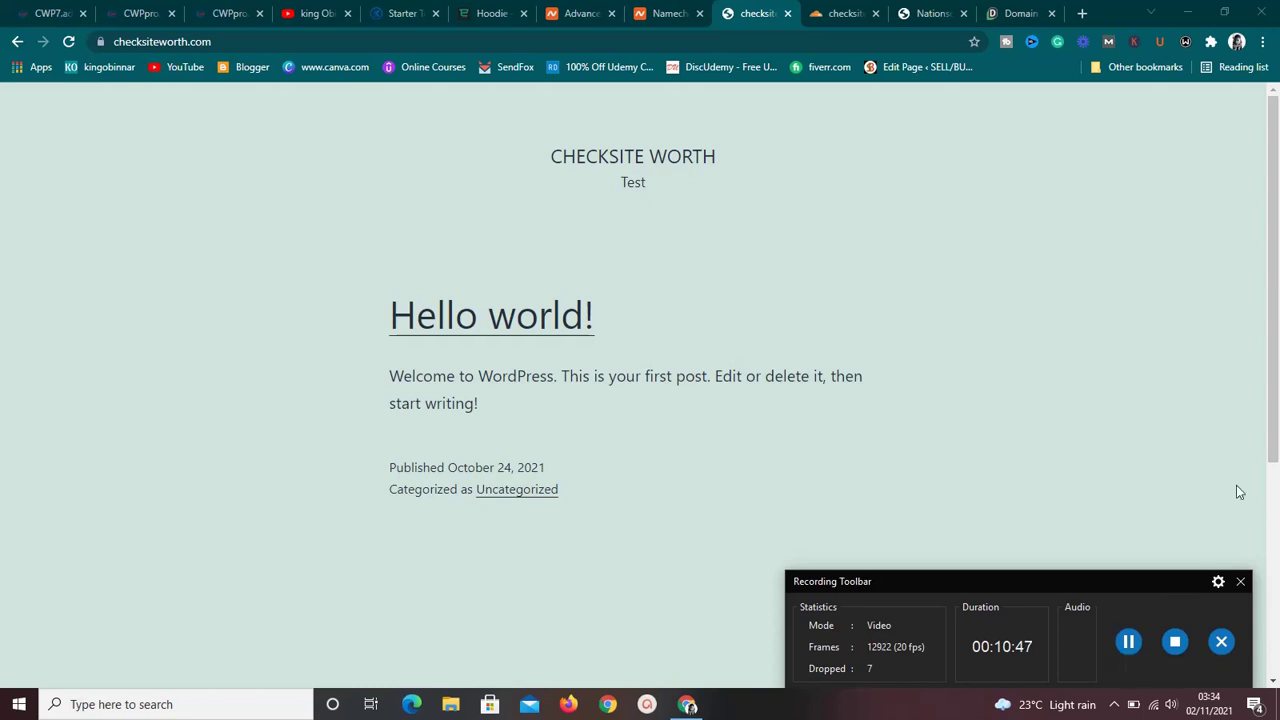
pyautogui.moveTo(1266, 417); pyautogui.dragTo(1272, 374)
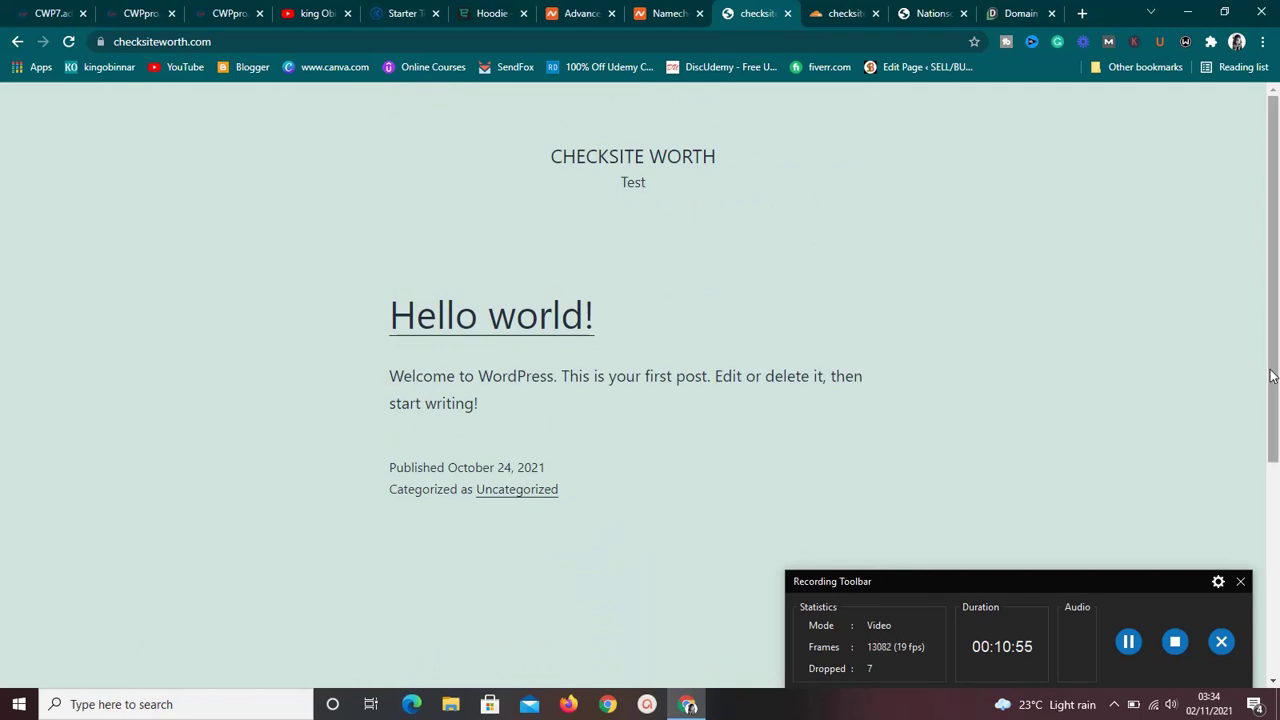
pyautogui.moveTo(1271, 376); pyautogui.dragTo(1274, 285)
pyautogui.moveTo(1274, 276); pyautogui.dragTo(1274, 185)
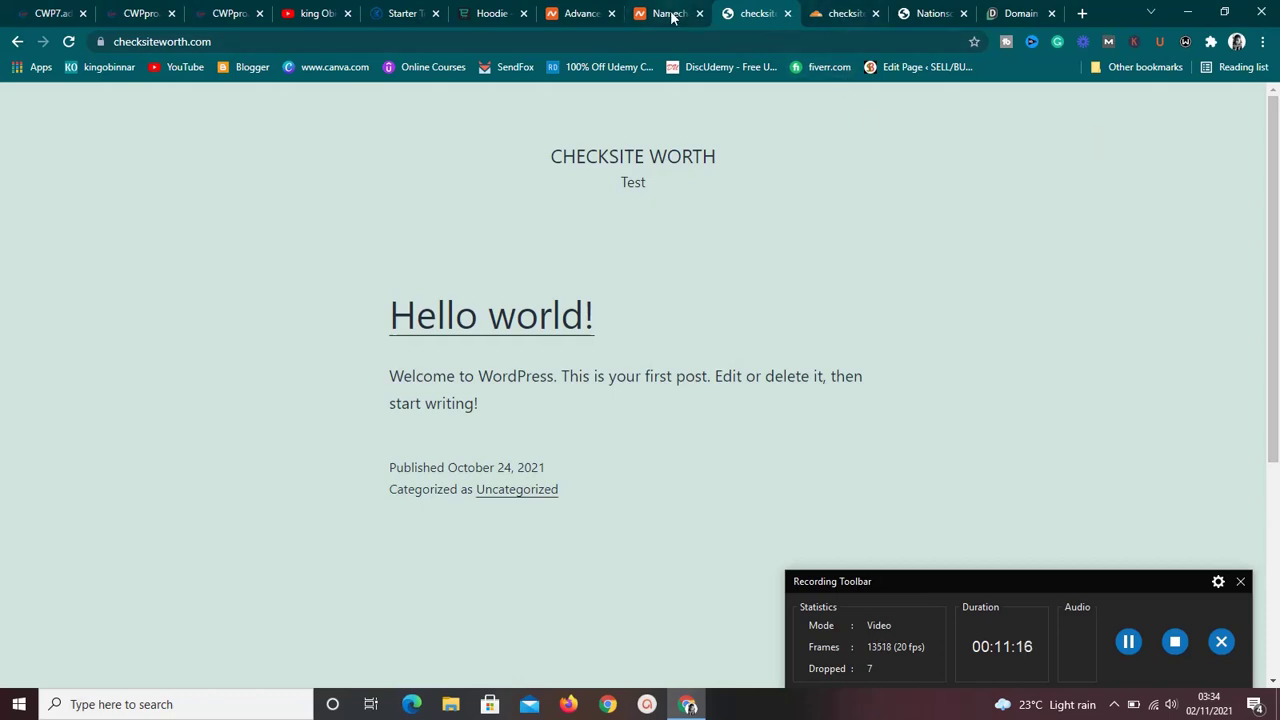
# Append /wp-admin to the checksiteworth.com address to load the login page.
pyautogui.click(299, 40)
pyautogui.click(299, 40)
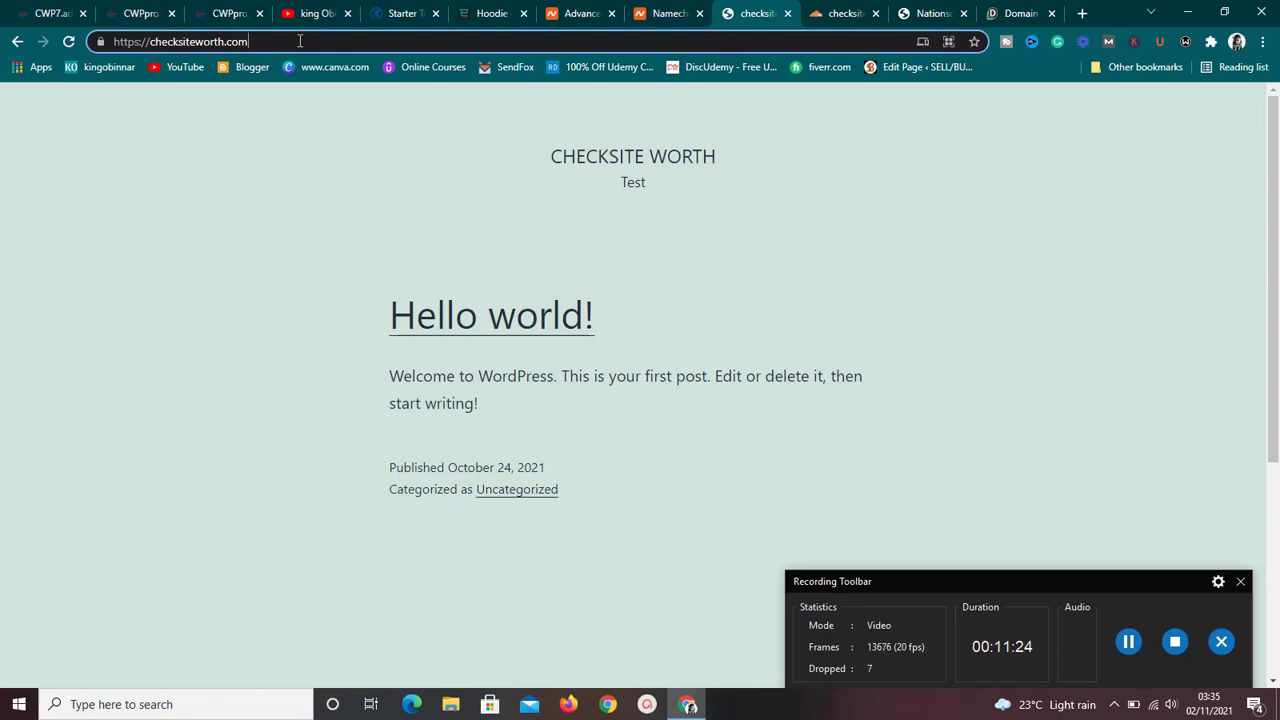
pyautogui.write('/wp')
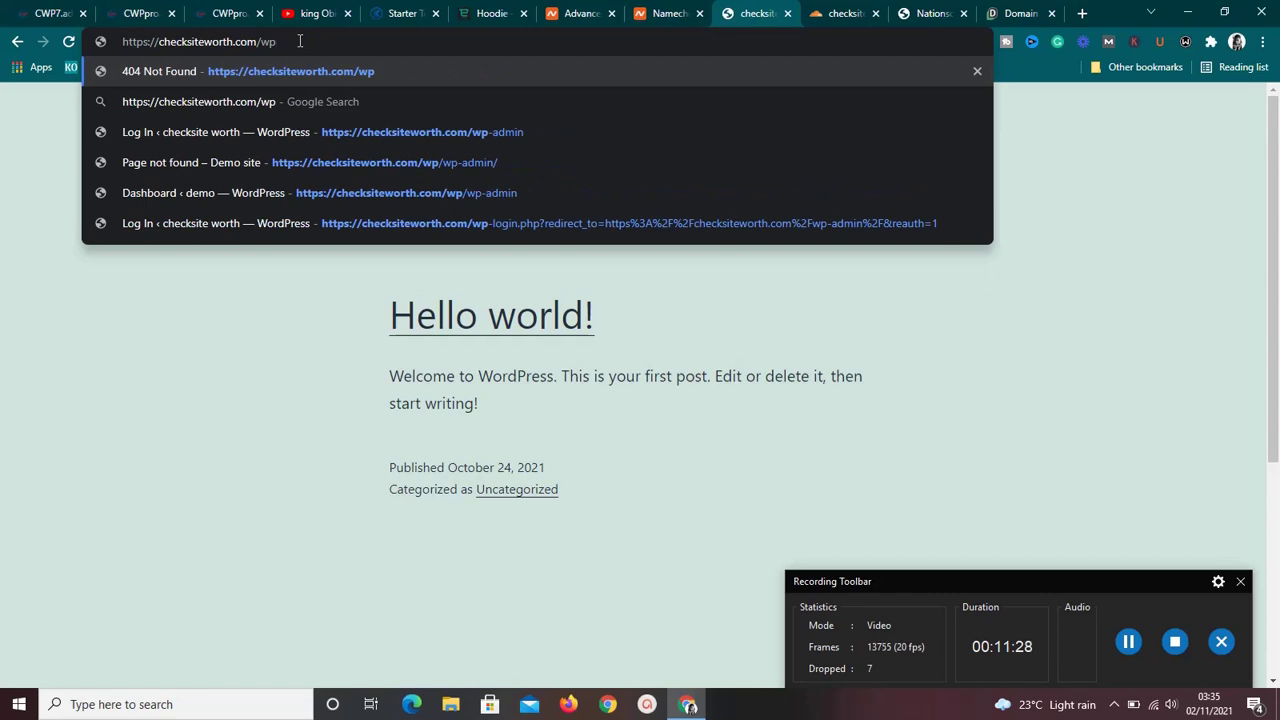
pyautogui.write('-')
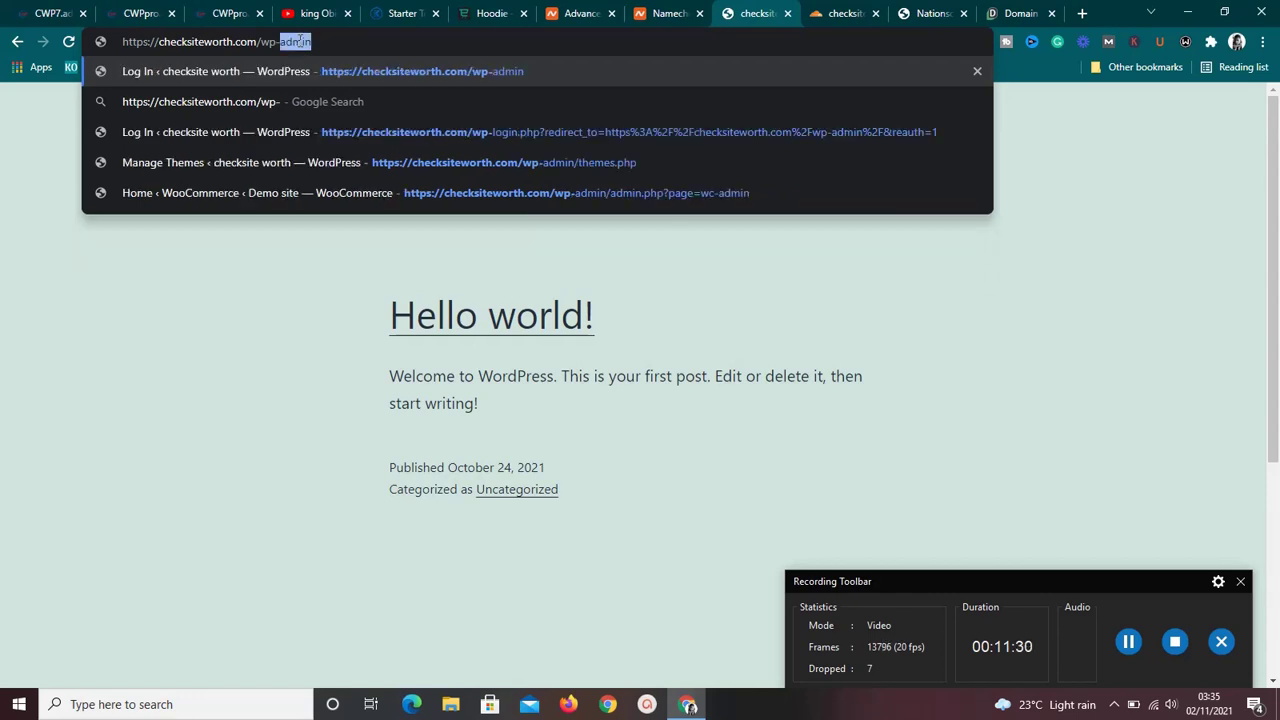
pyautogui.write('admin')
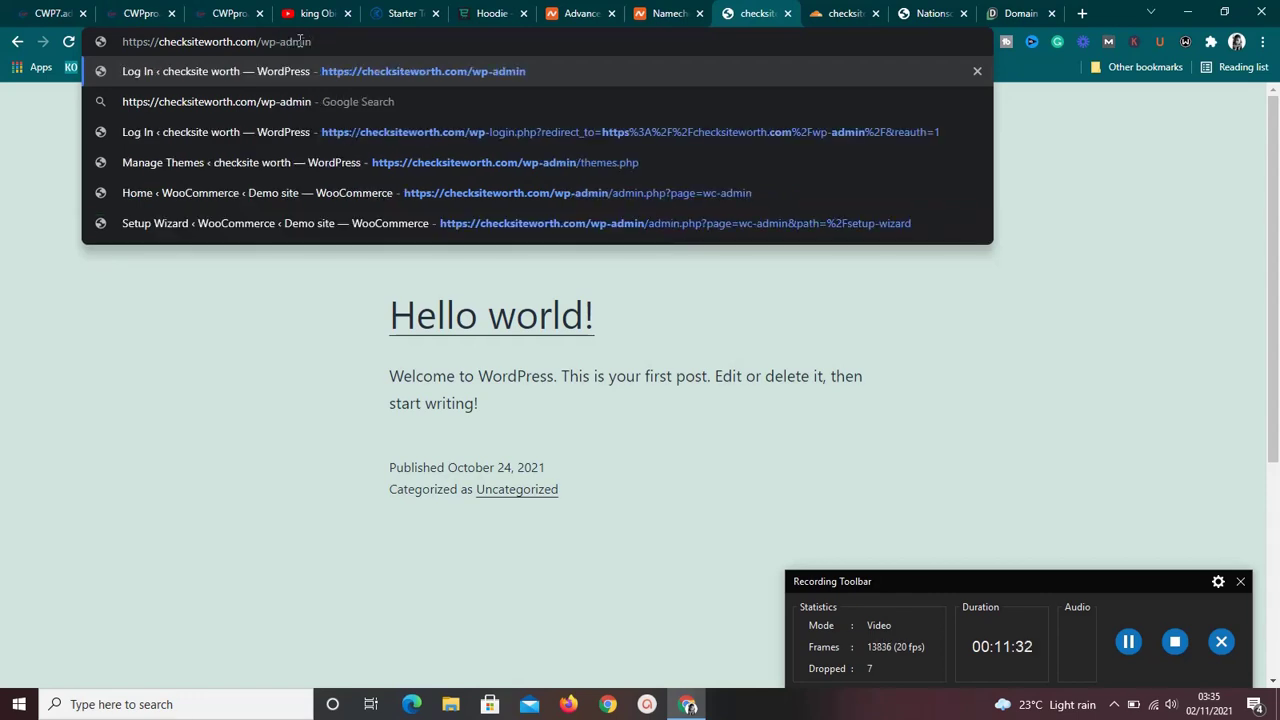
pyautogui.press('Return')
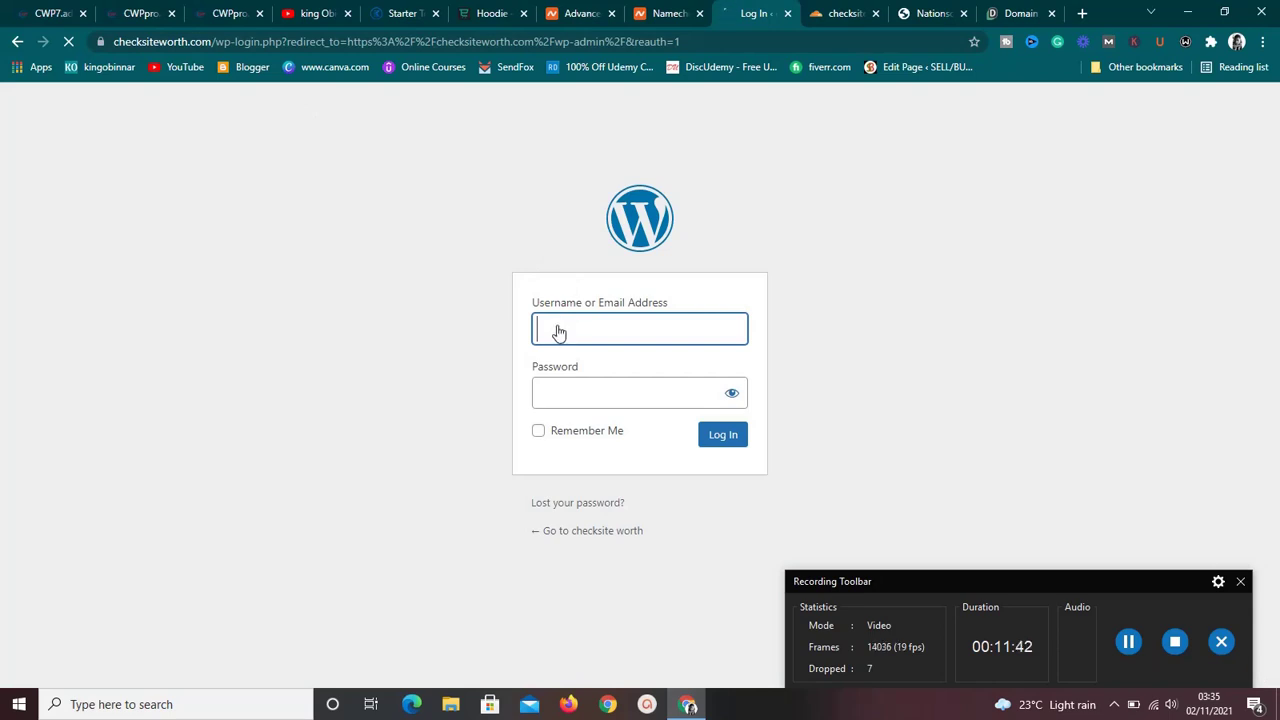
# Log in with the saved username from autofill and the account password.
pyautogui.click(559, 332)
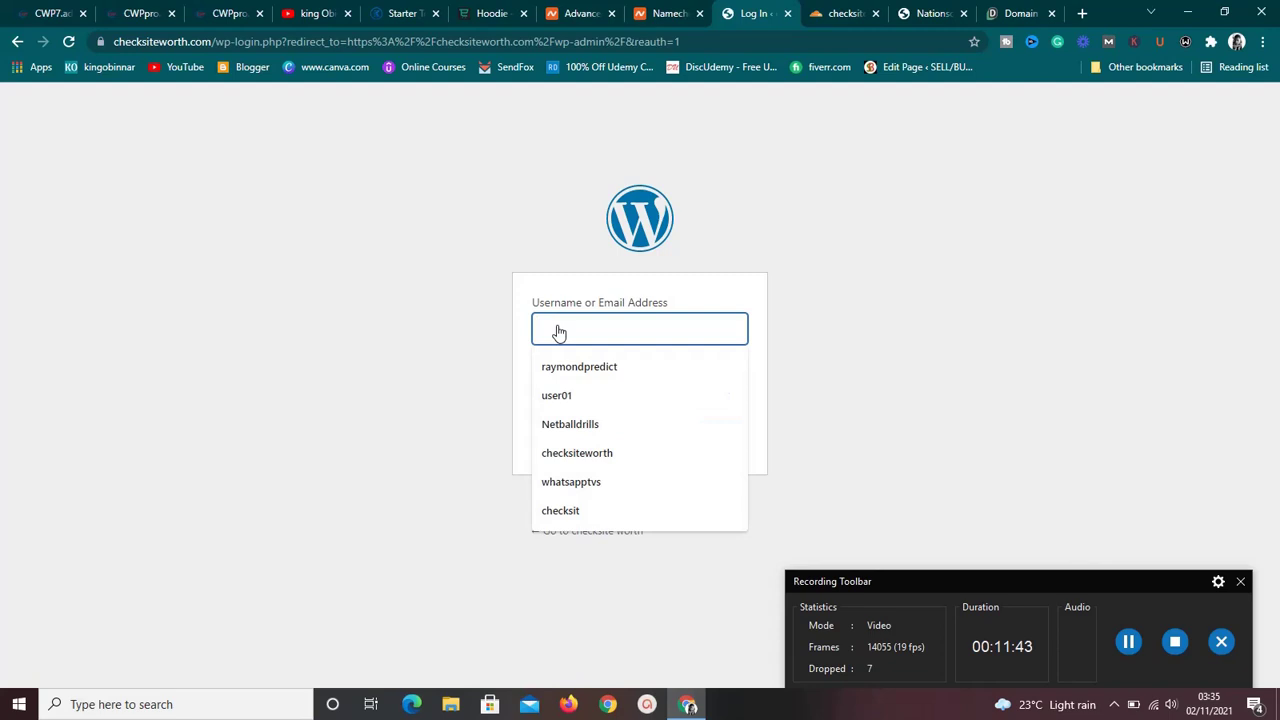
pyautogui.click(577, 511)
pyautogui.click(566, 399)
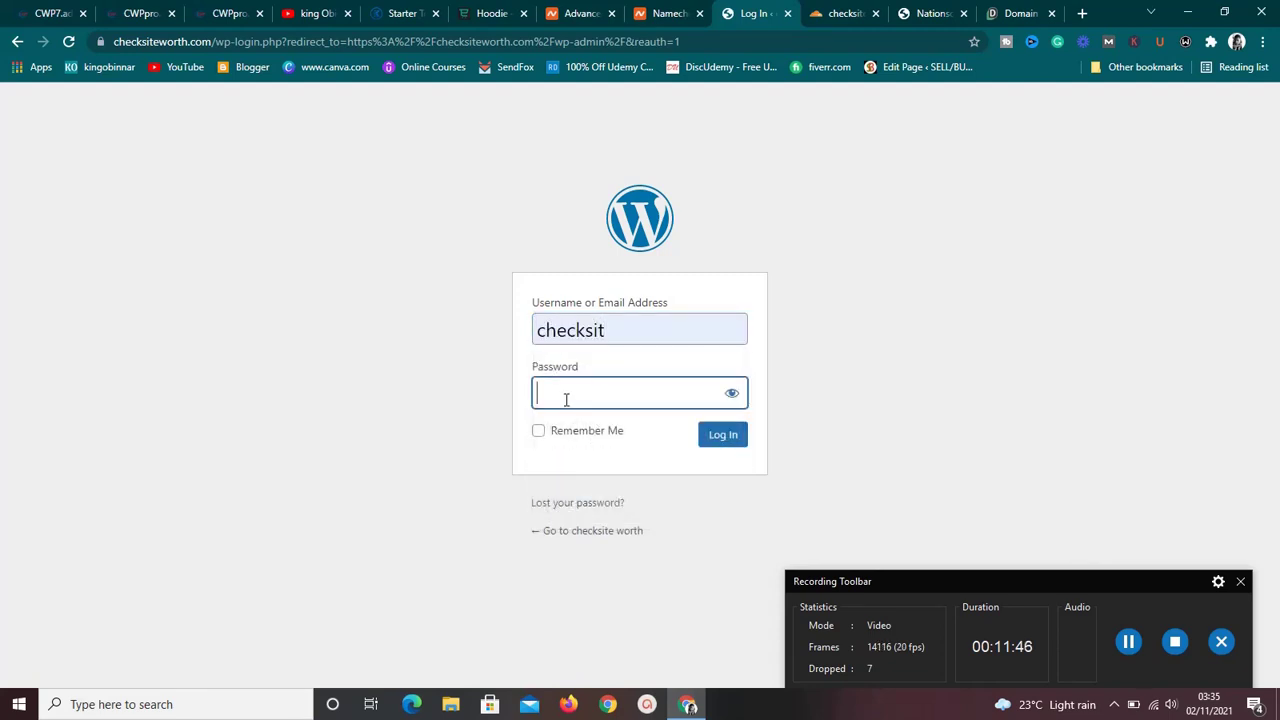
pyautogui.write('••••••••••')
pyautogui.press('Return')
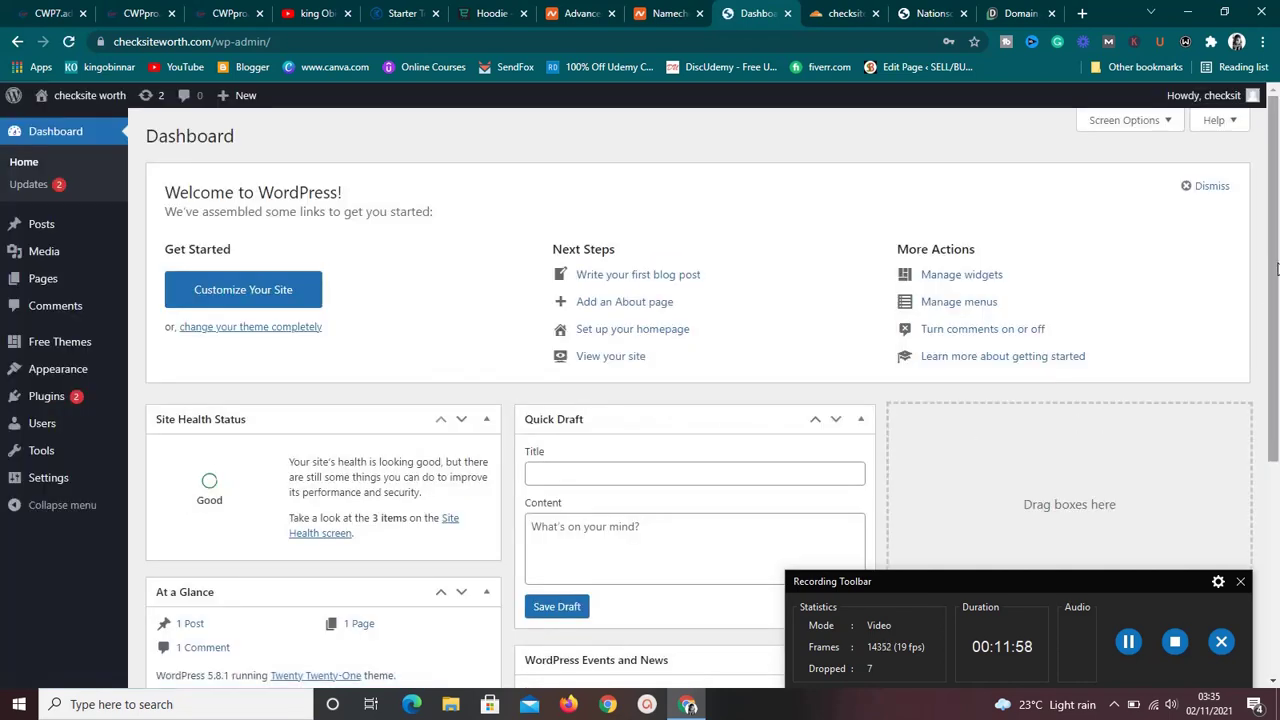
pyautogui.moveTo(1275, 270); pyautogui.dragTo(1276, 412)
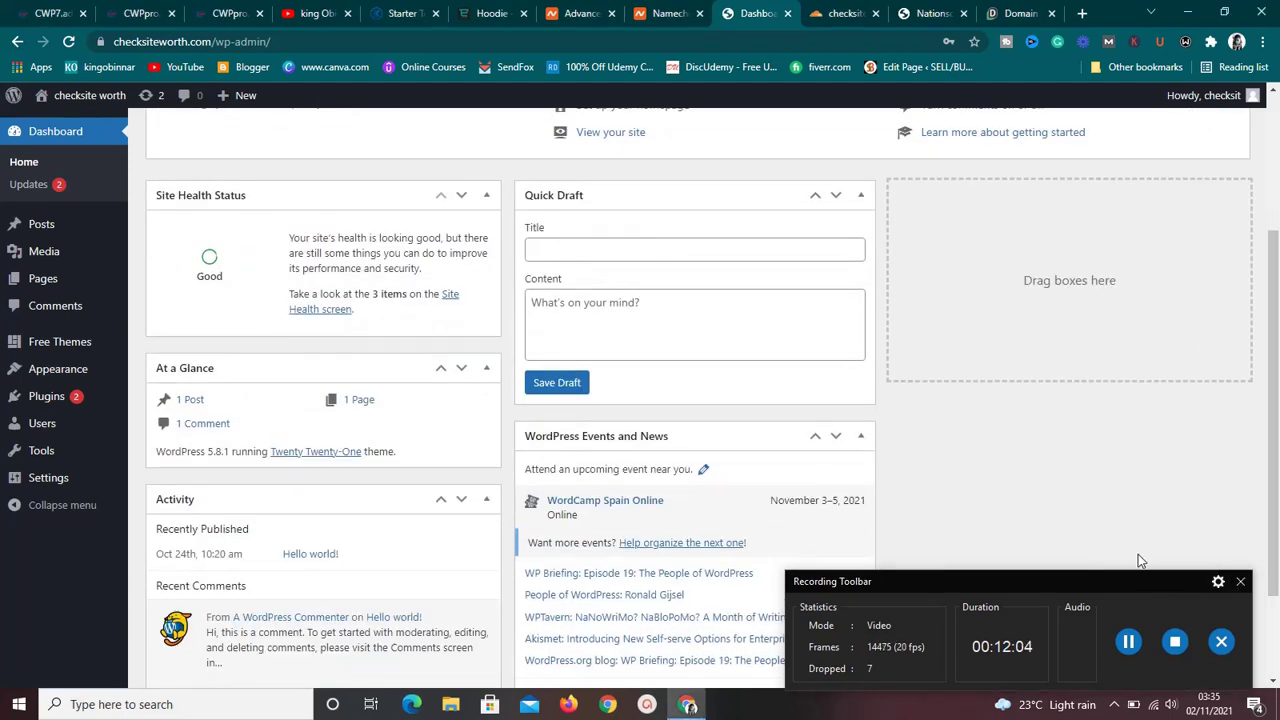
pyautogui.click(1240, 585)
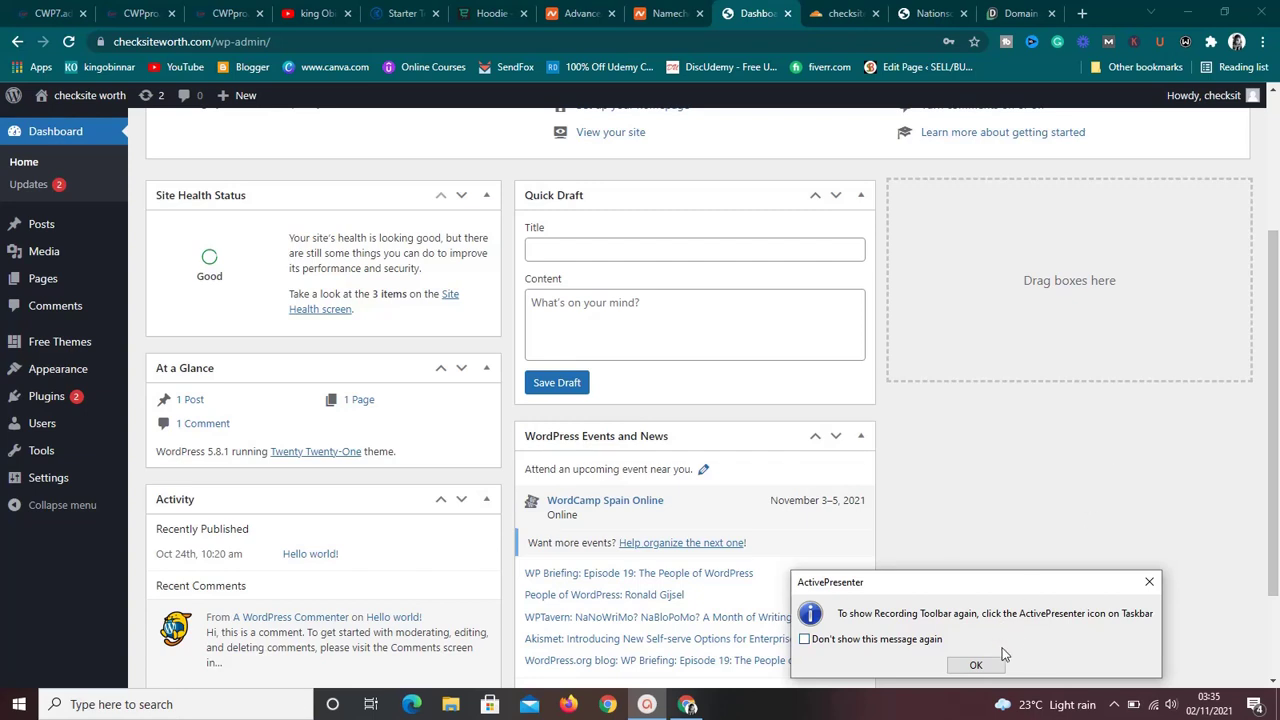
pyautogui.click(977, 665)
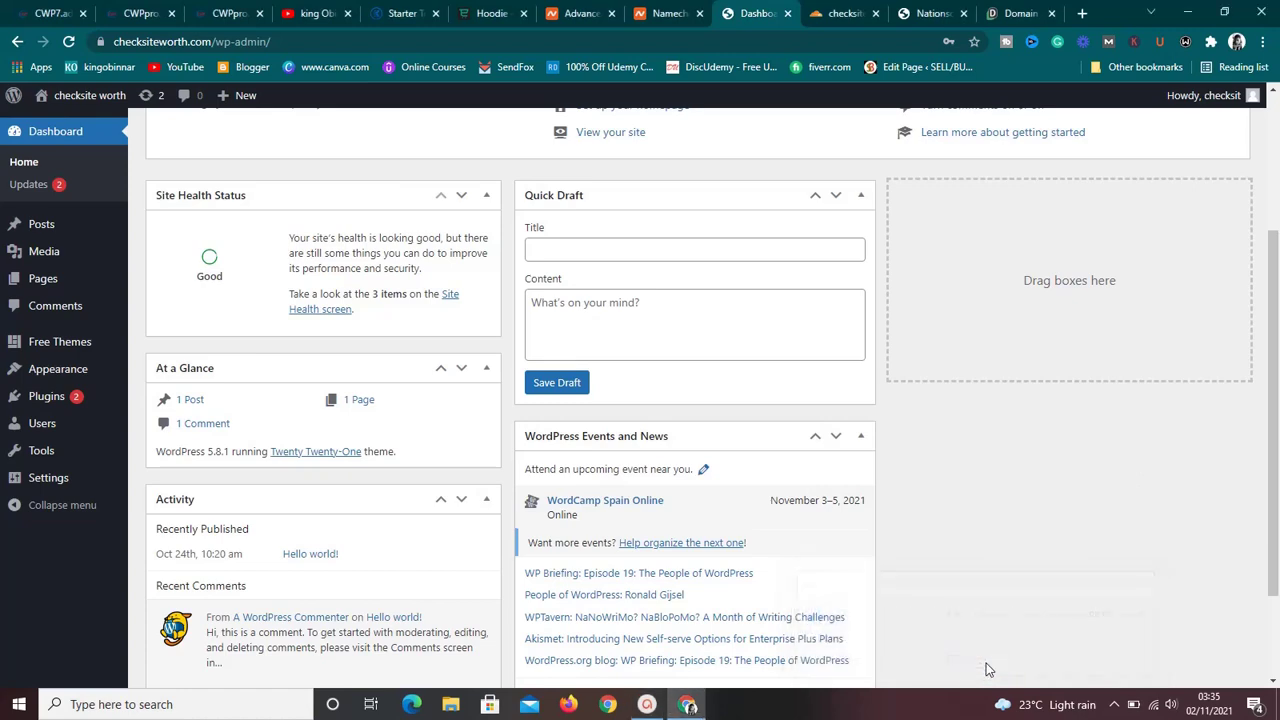
pyautogui.scroll(-3, 1274, 481)
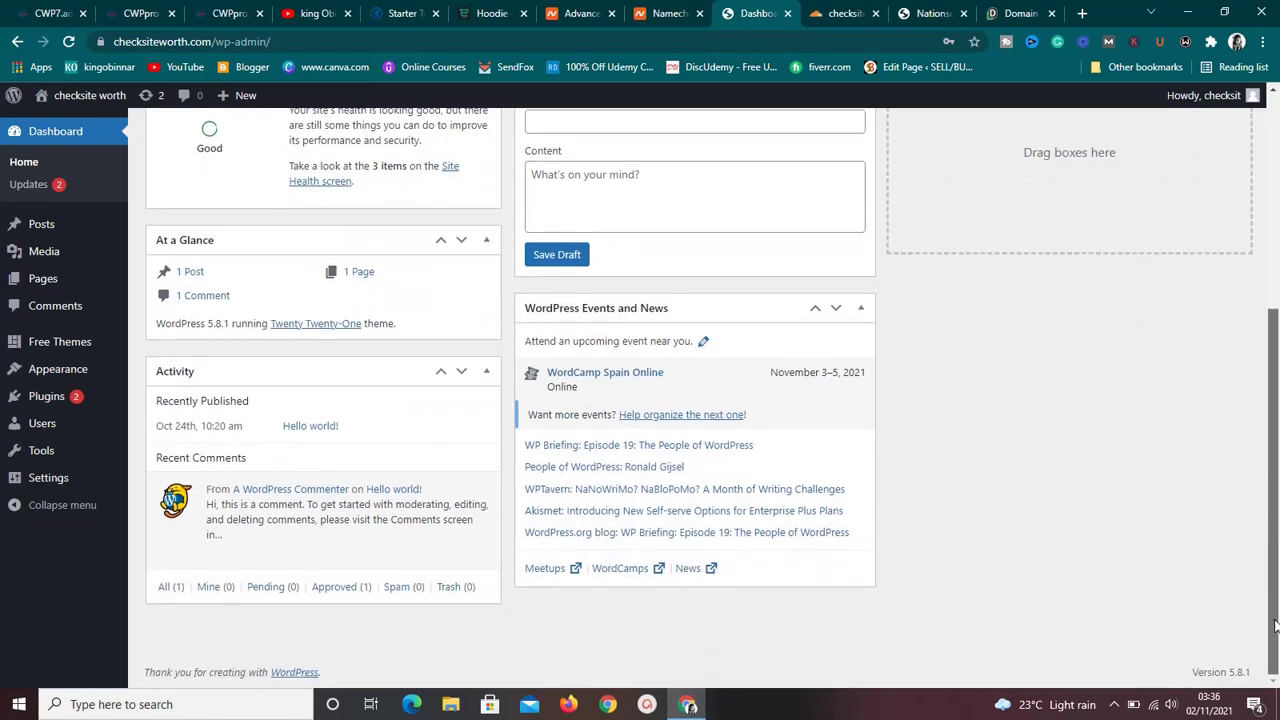
pyautogui.scroll(3, 1275, 560)
pyautogui.scroll(2, 1275, 497)
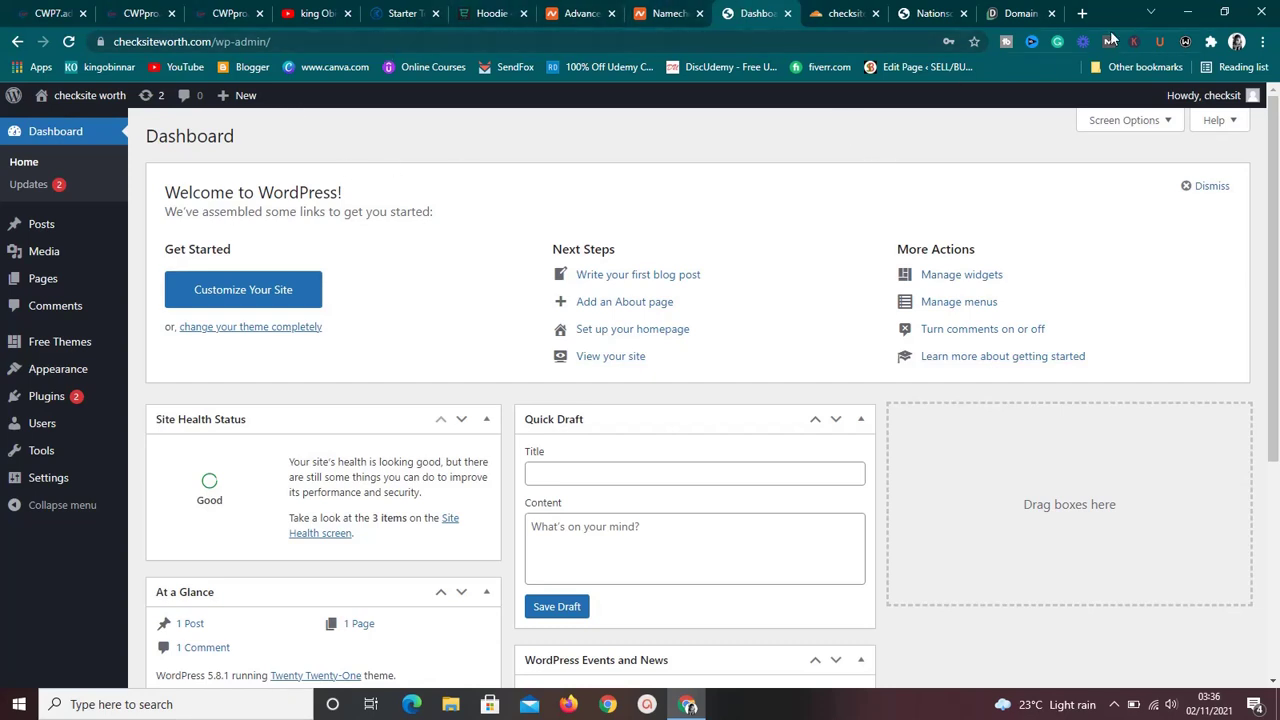
# Open checksiteworth.com in a new tab, scroll its front page, then return to the Dashboard tab.
pyautogui.click(1082, 13)
pyautogui.write('ch')
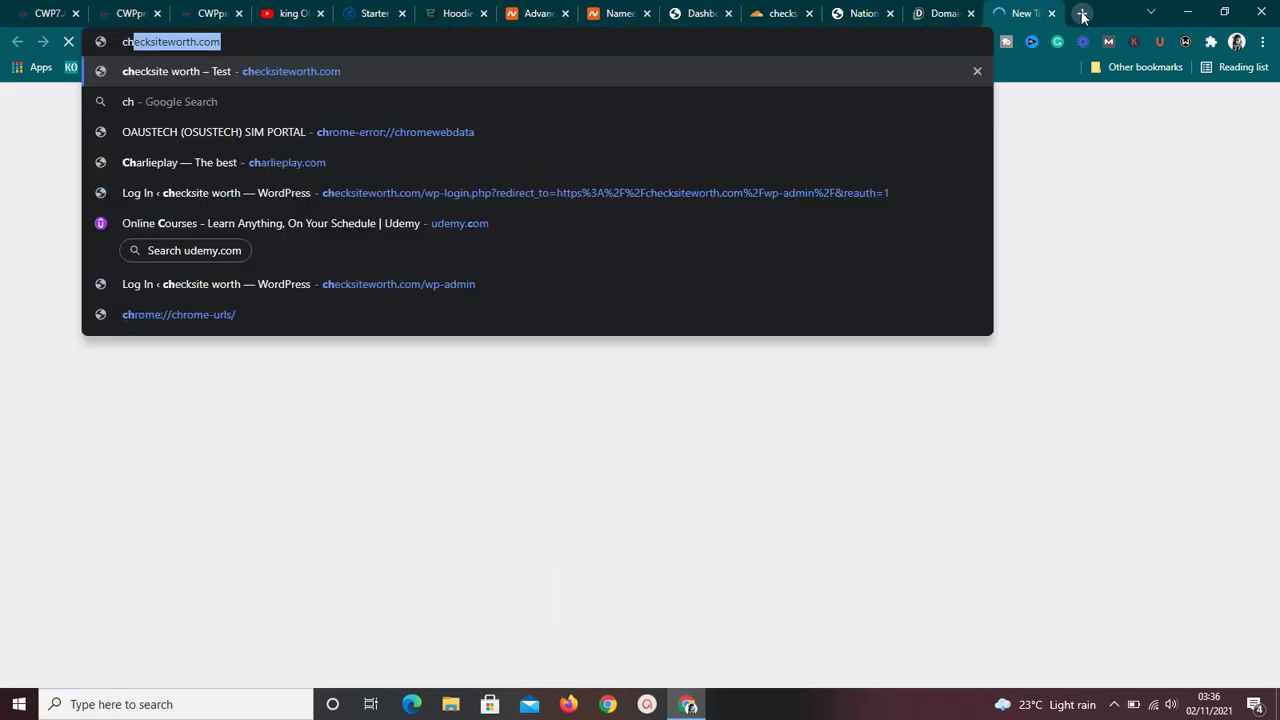
pyautogui.write('e')
pyautogui.press('Return')
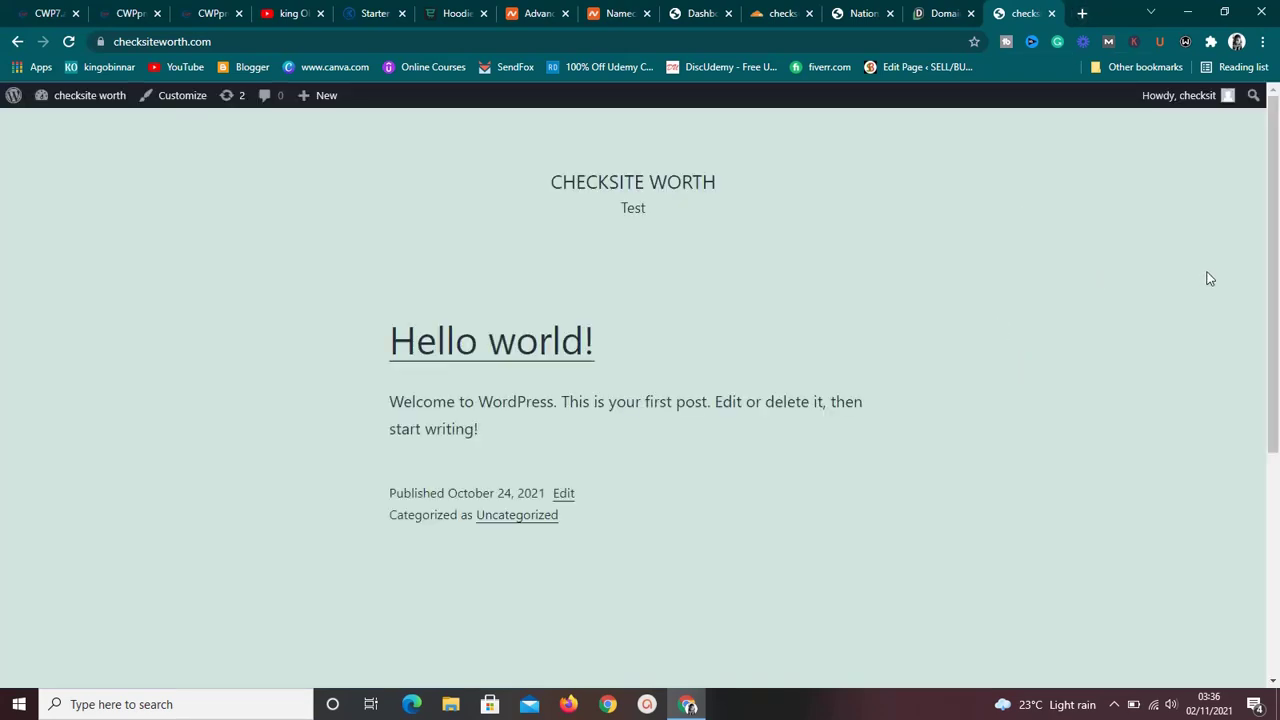
pyautogui.moveTo(1275, 254); pyautogui.dragTo(1275, 161)
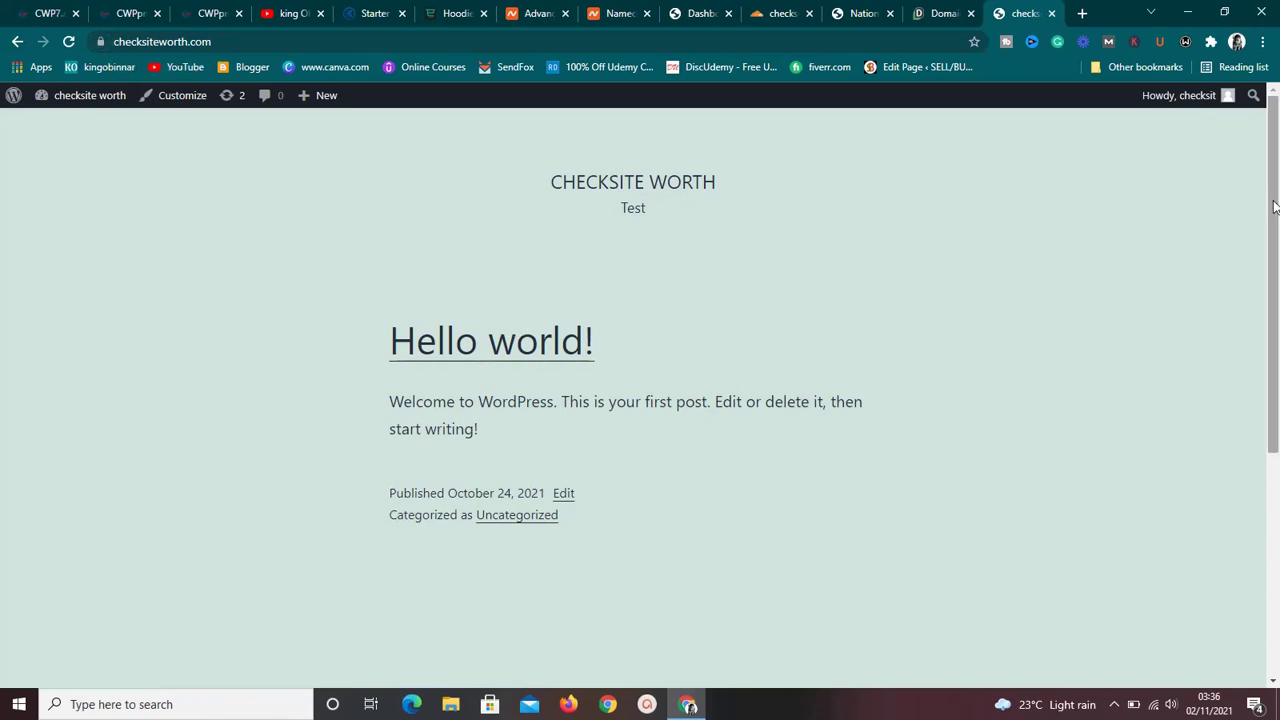
pyautogui.moveTo(1276, 226); pyautogui.dragTo(1276, 200)
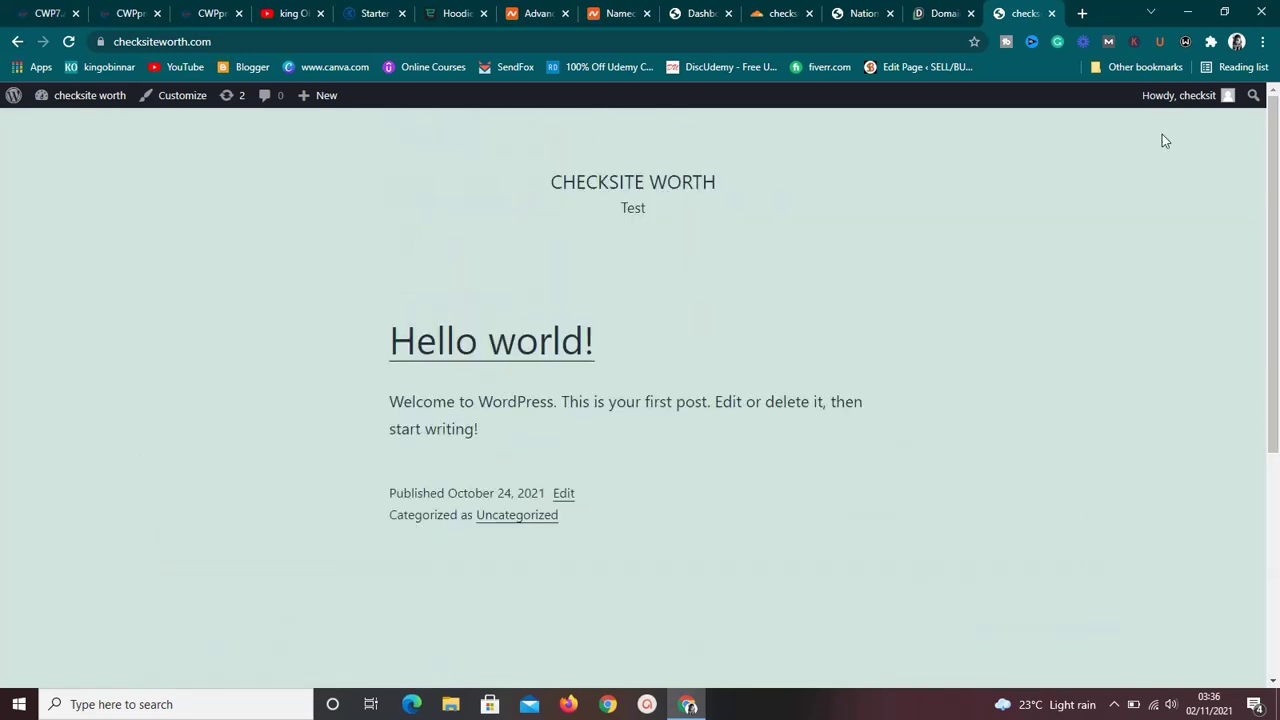
pyautogui.click(692, 12)
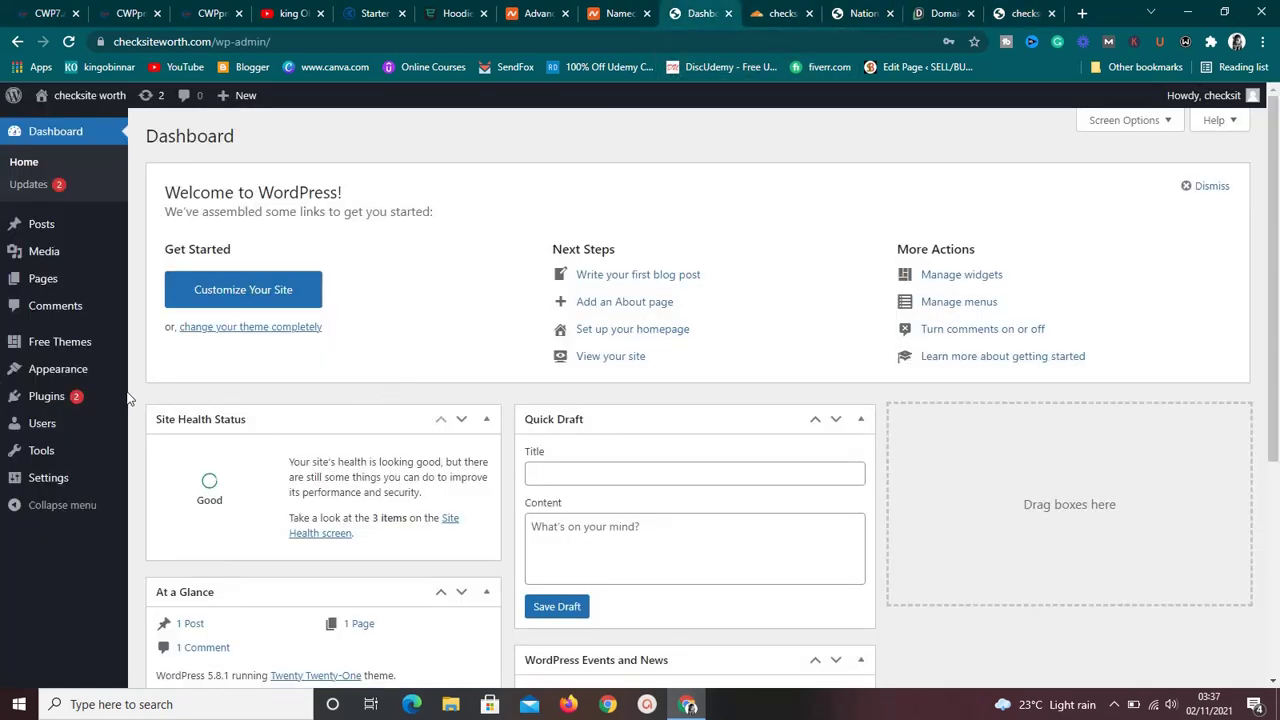
# Go to Appearance > Themes from the admin sidebar.
pyautogui.moveTo(107, 404)
pyautogui.moveTo(102, 374)
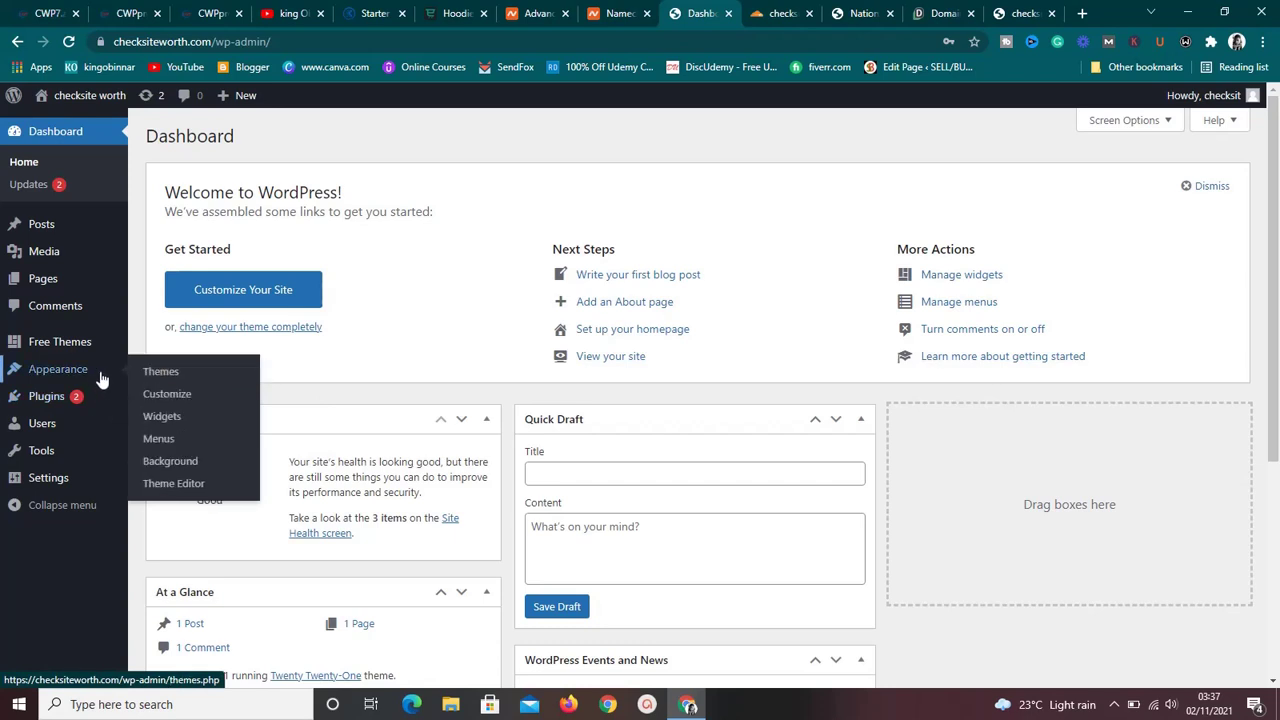
pyautogui.click(152, 372)
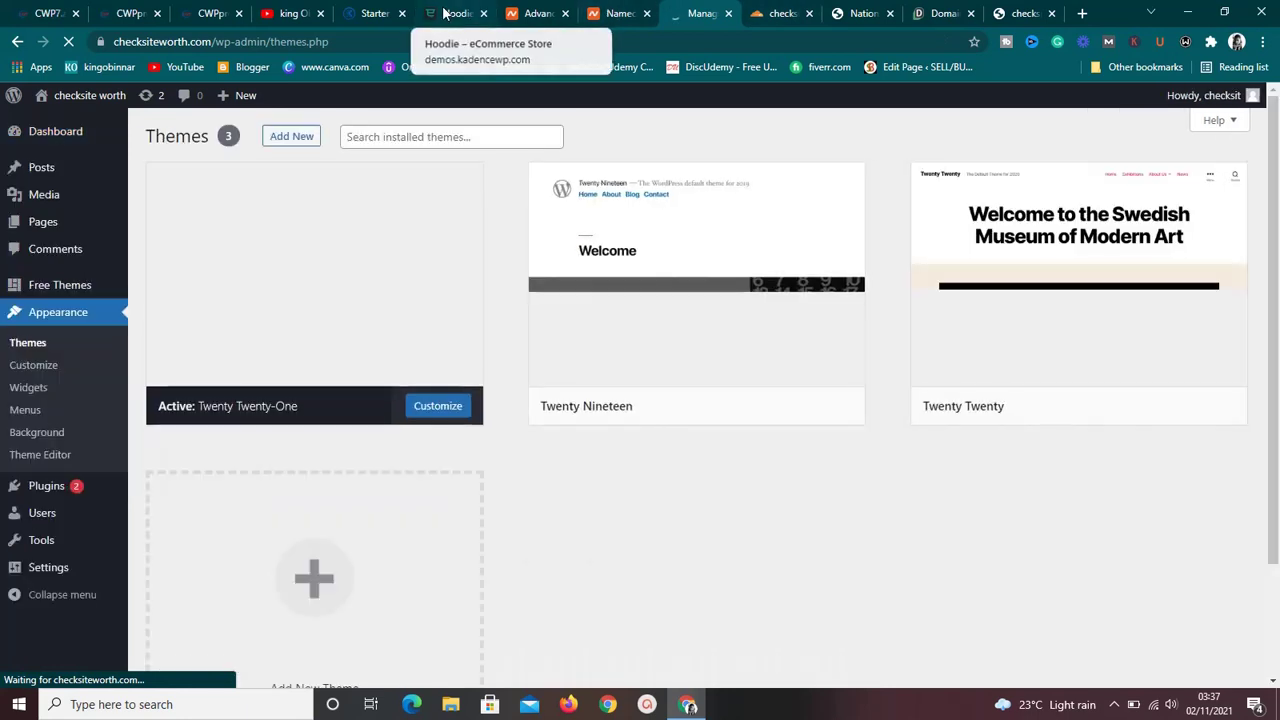
# Look over the Kadence Hoodie demo and starter templates tabs, then return to Themes.
pyautogui.click(445, 12)
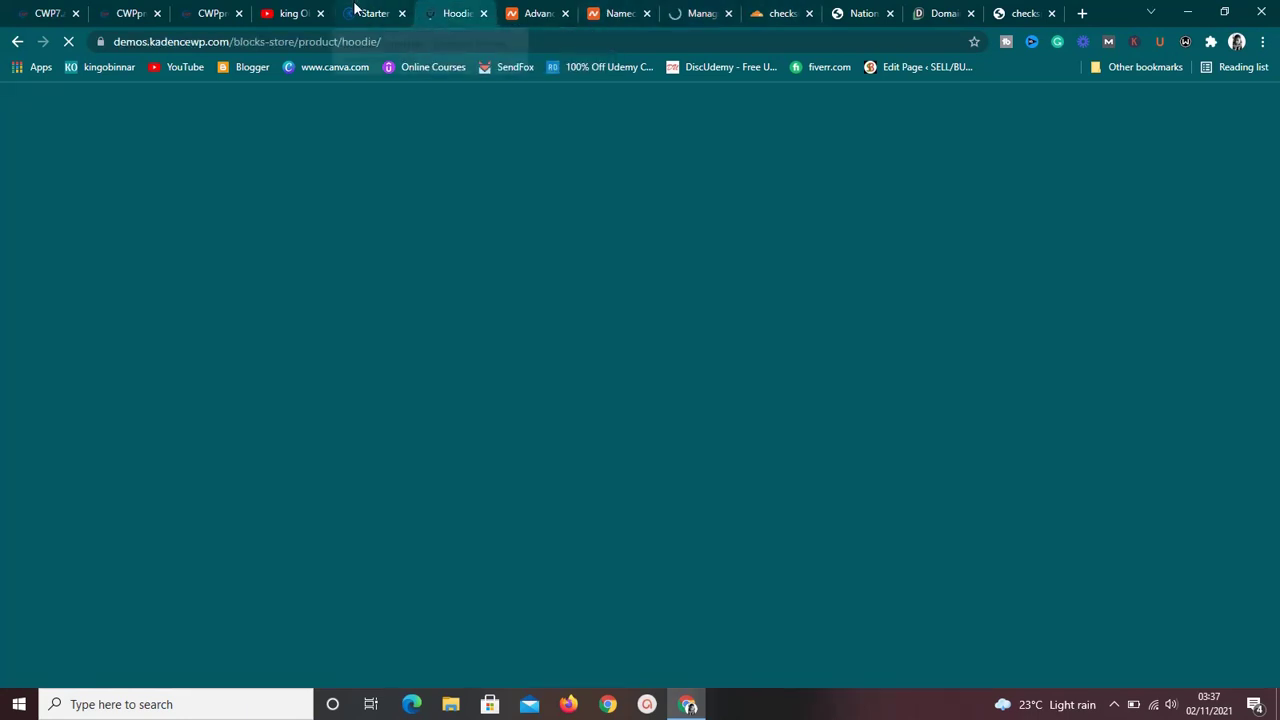
pyautogui.click(352, 10)
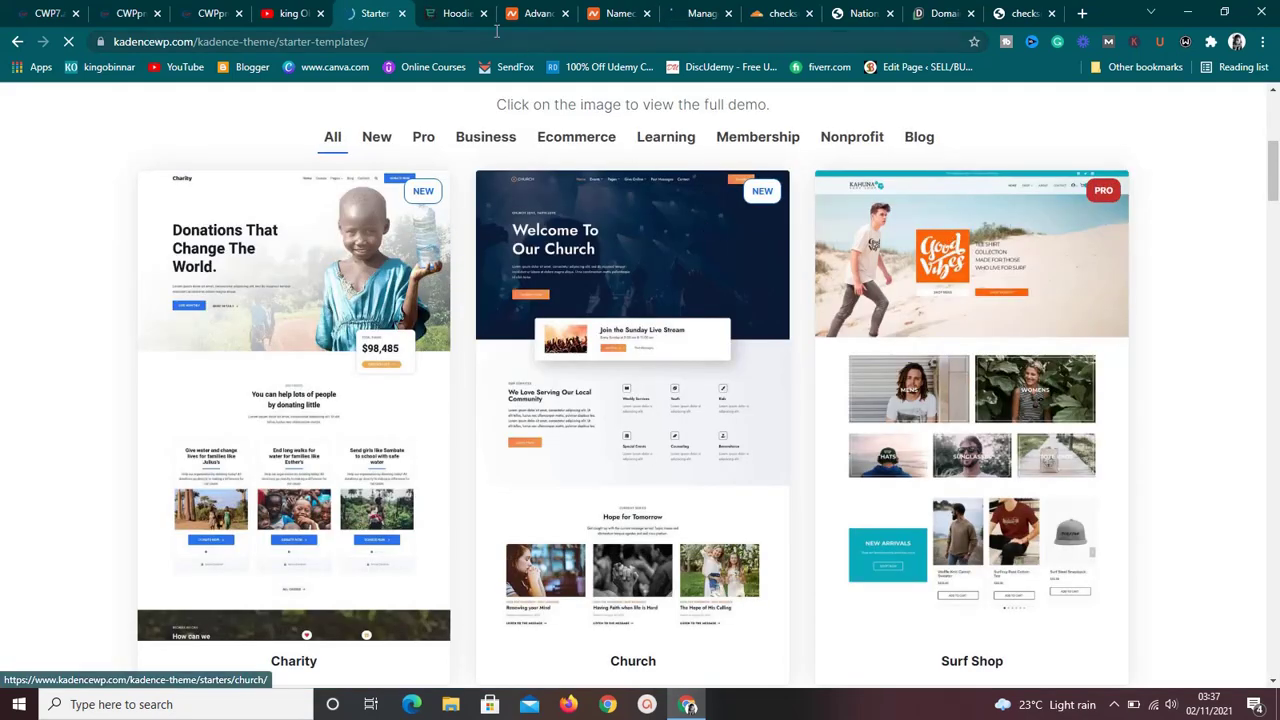
pyautogui.click(452, 13)
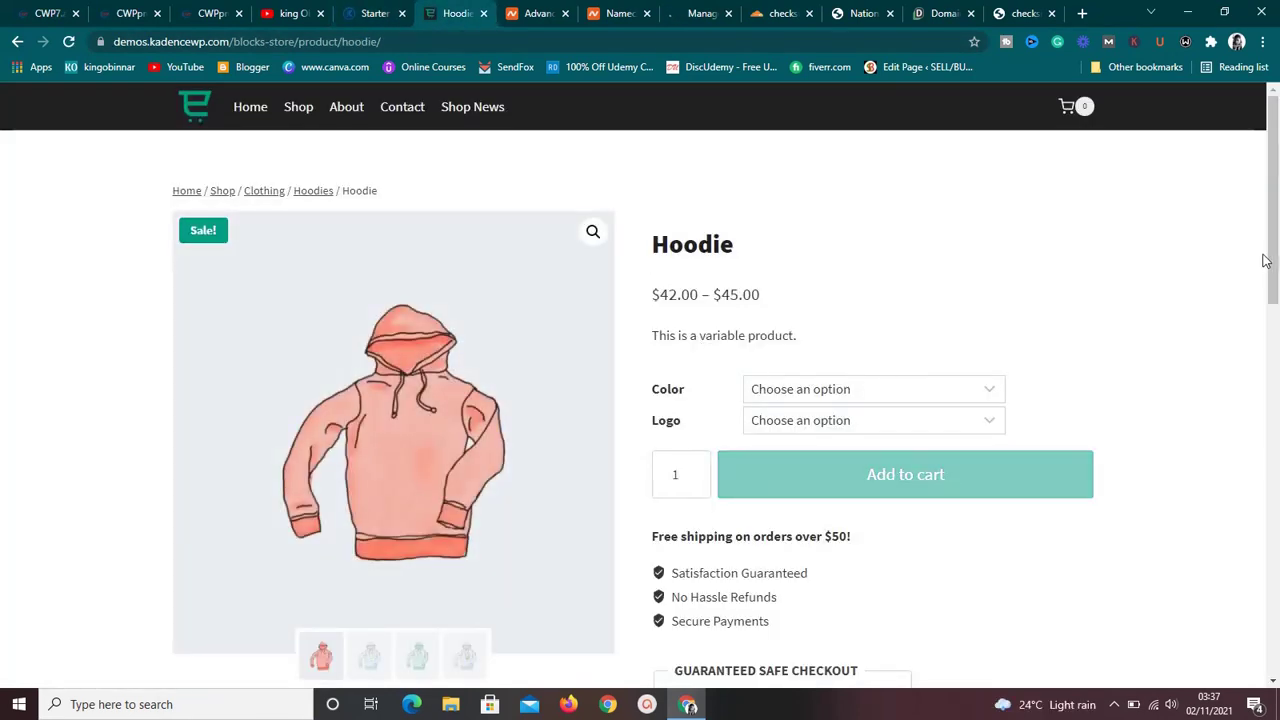
pyautogui.moveTo(1272, 260); pyautogui.dragTo(1278, 138)
pyautogui.click(700, 13)
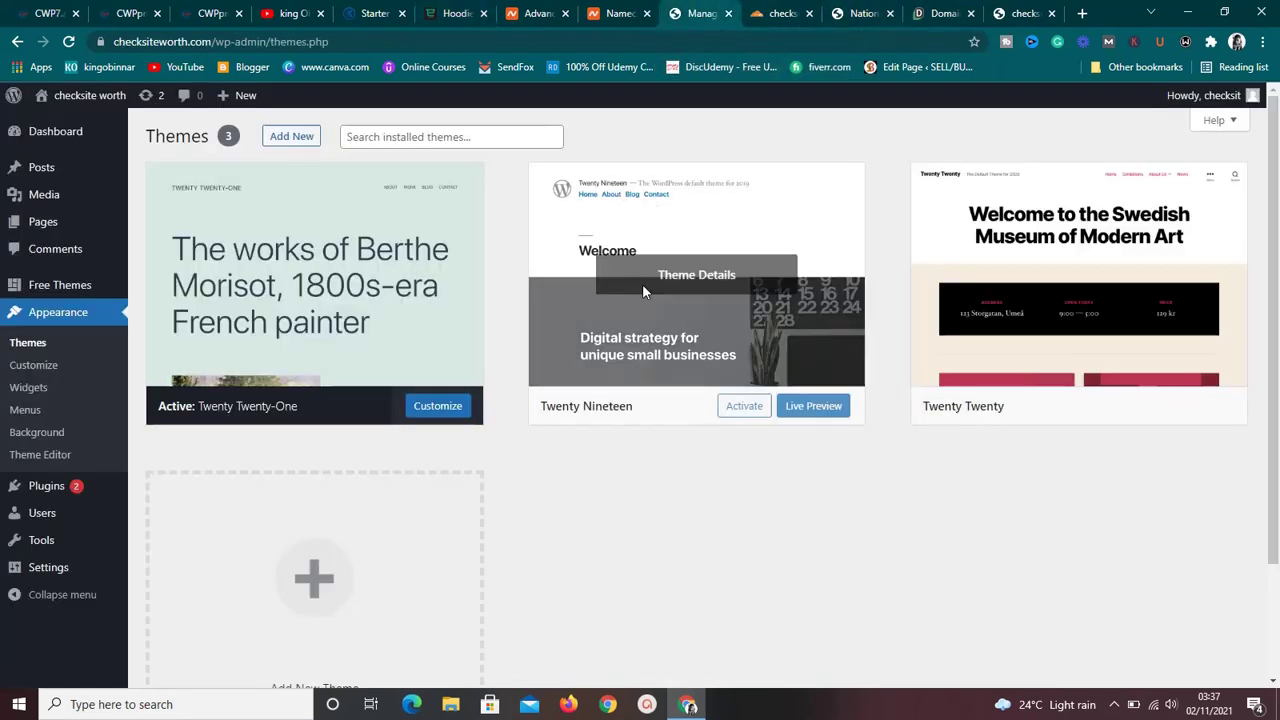
# Search the theme directory for 'kadence', install the Kadence theme and activate it.
pyautogui.click(278, 138)
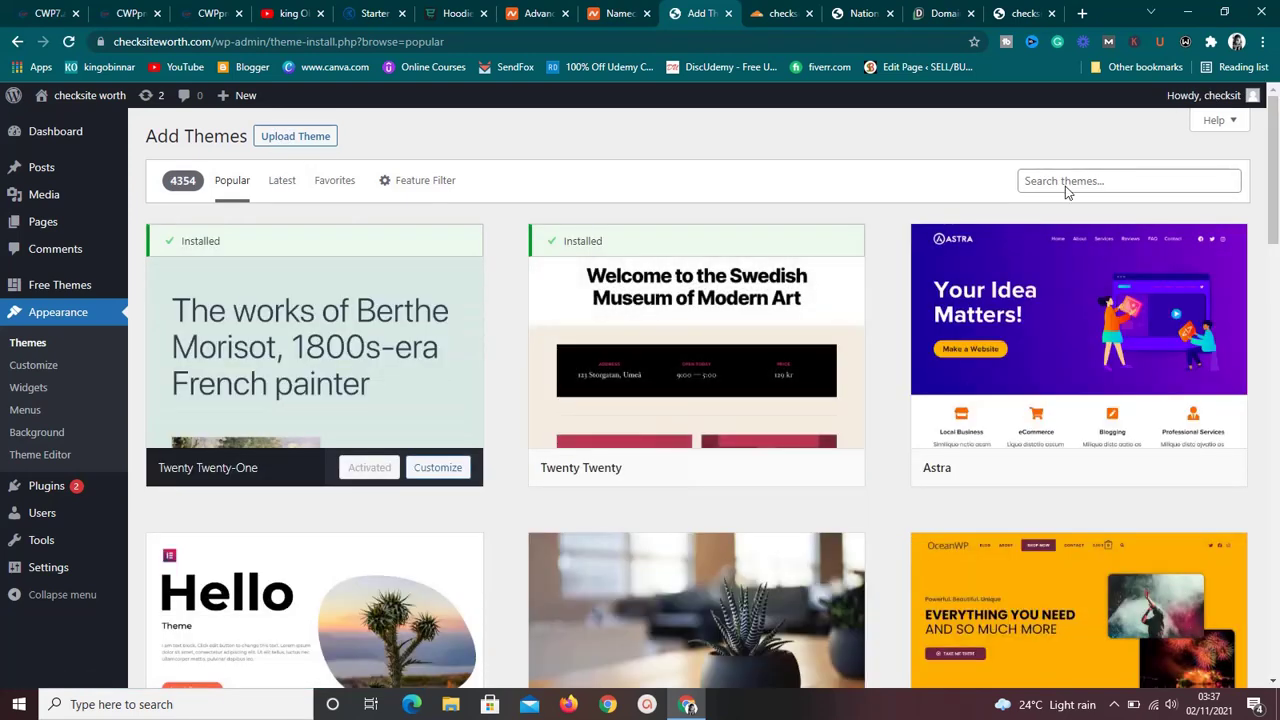
pyautogui.click(1065, 184)
pyautogui.write('kaden')
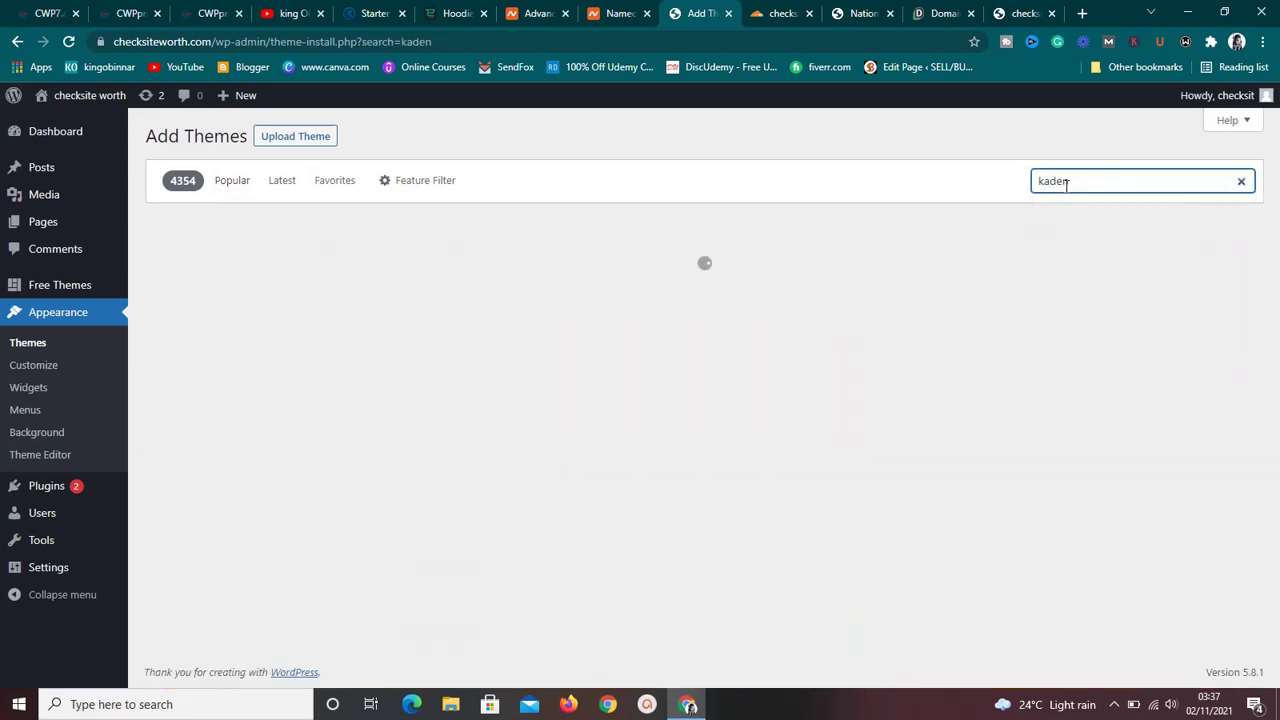
pyautogui.write('ce')
pyautogui.moveTo(342, 410)
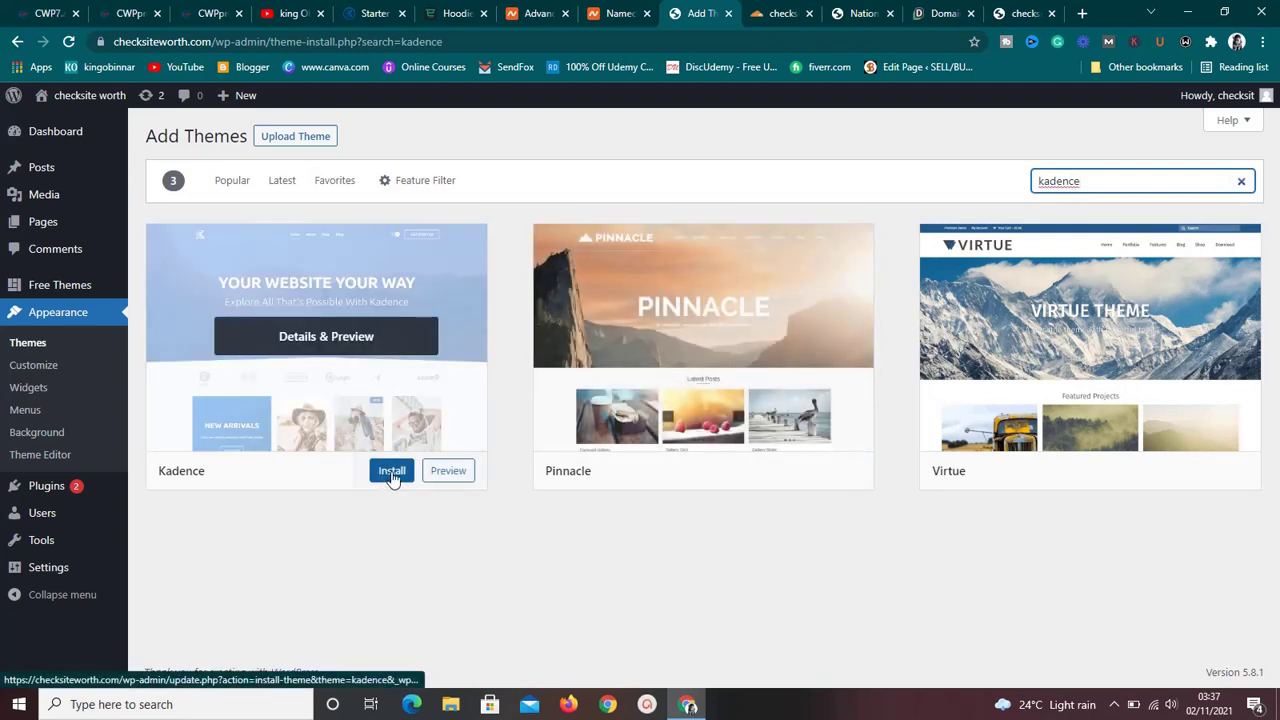
pyautogui.click(392, 474)
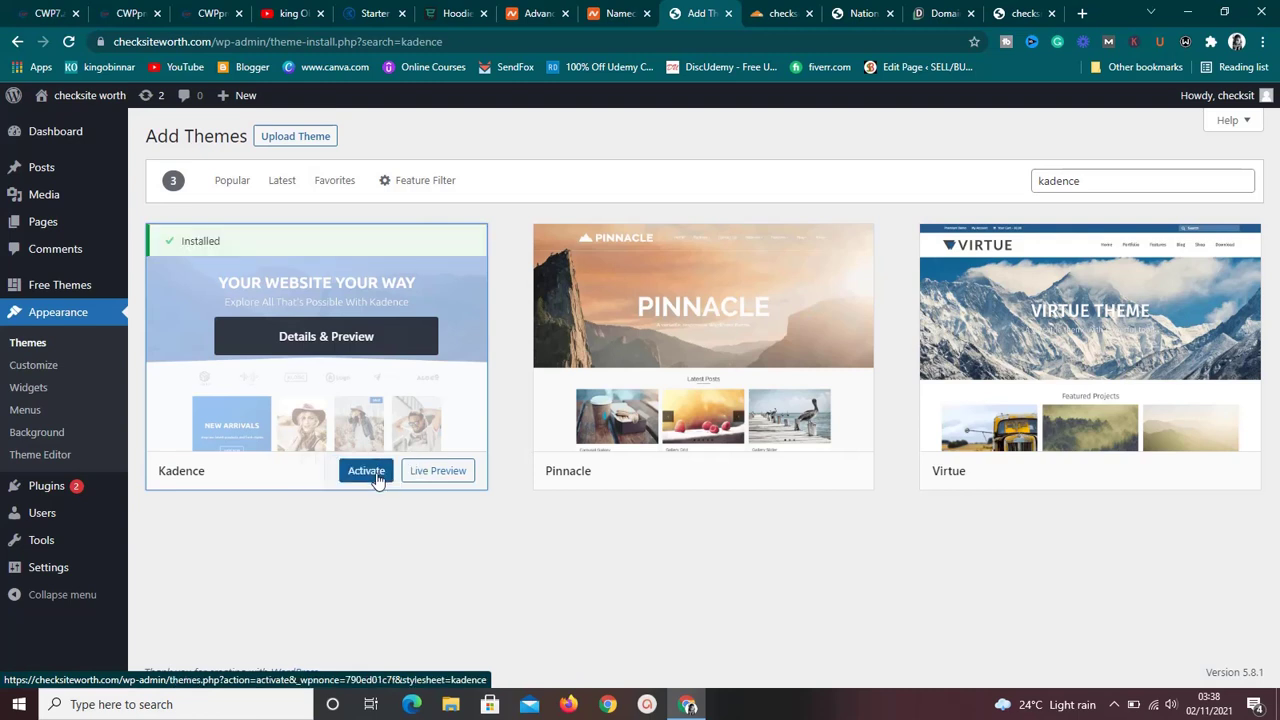
pyautogui.click(377, 478)
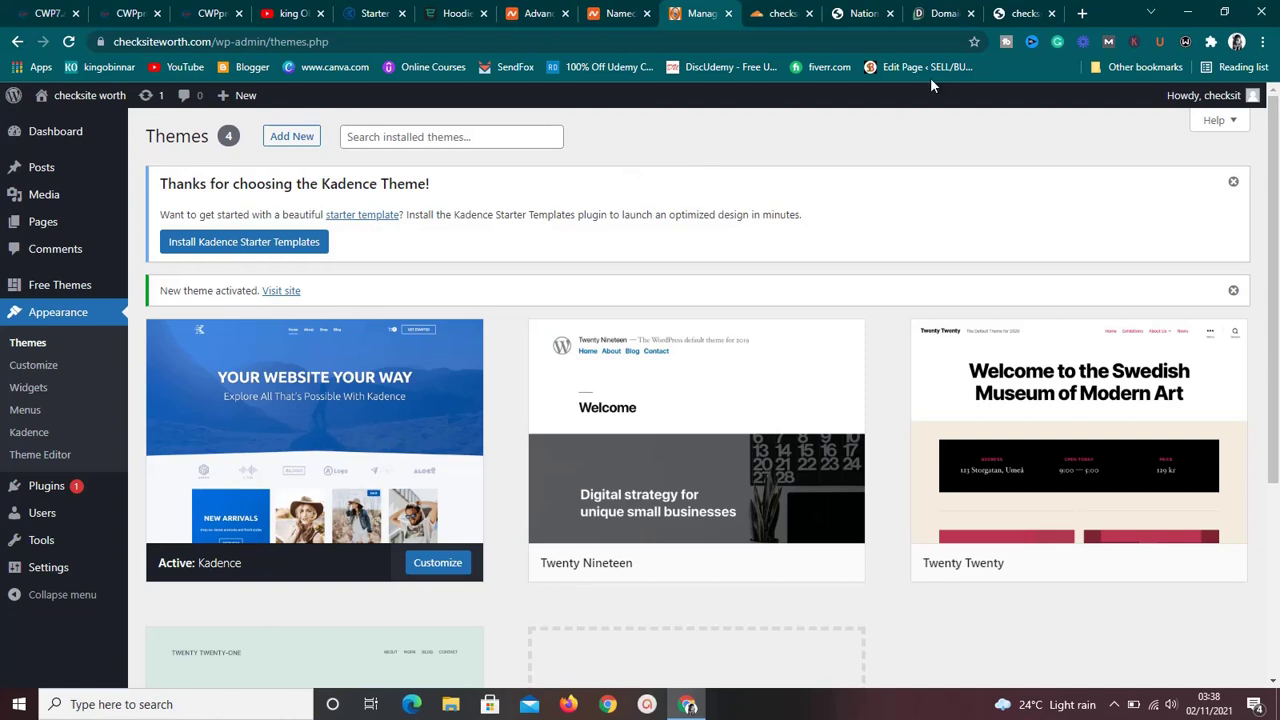
pyautogui.click(1017, 12)
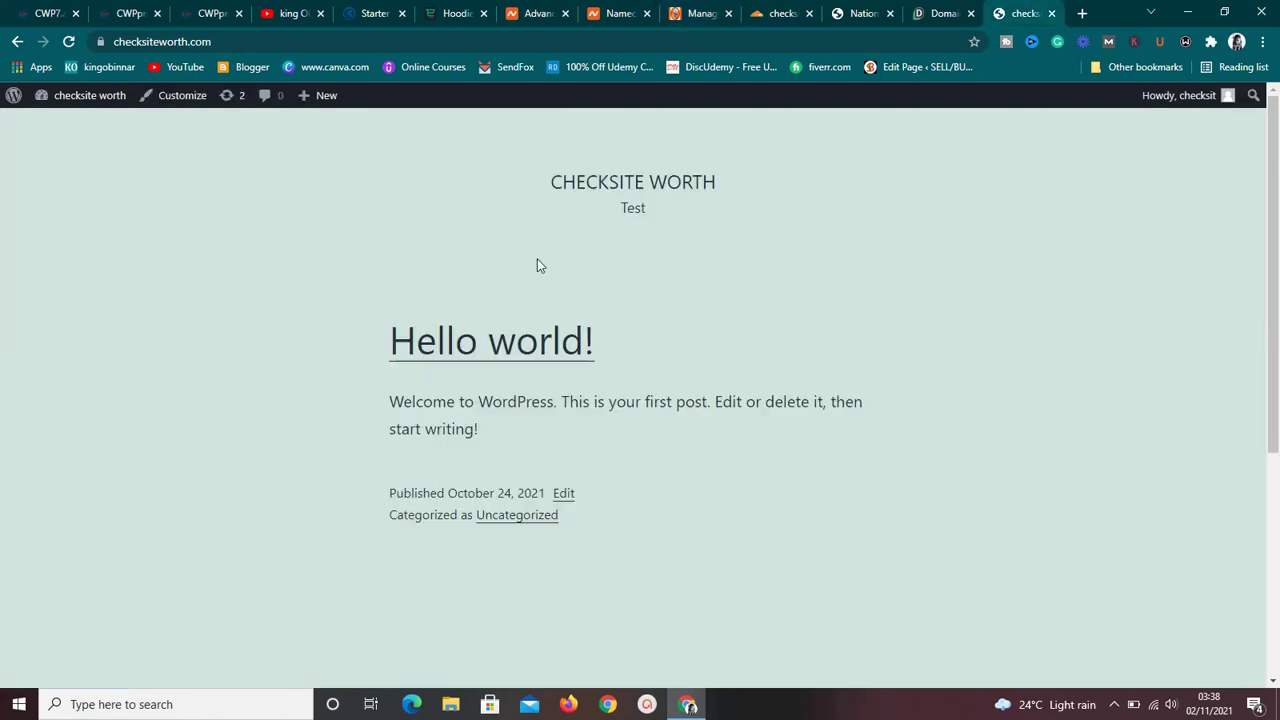
pyautogui.click(68, 42)
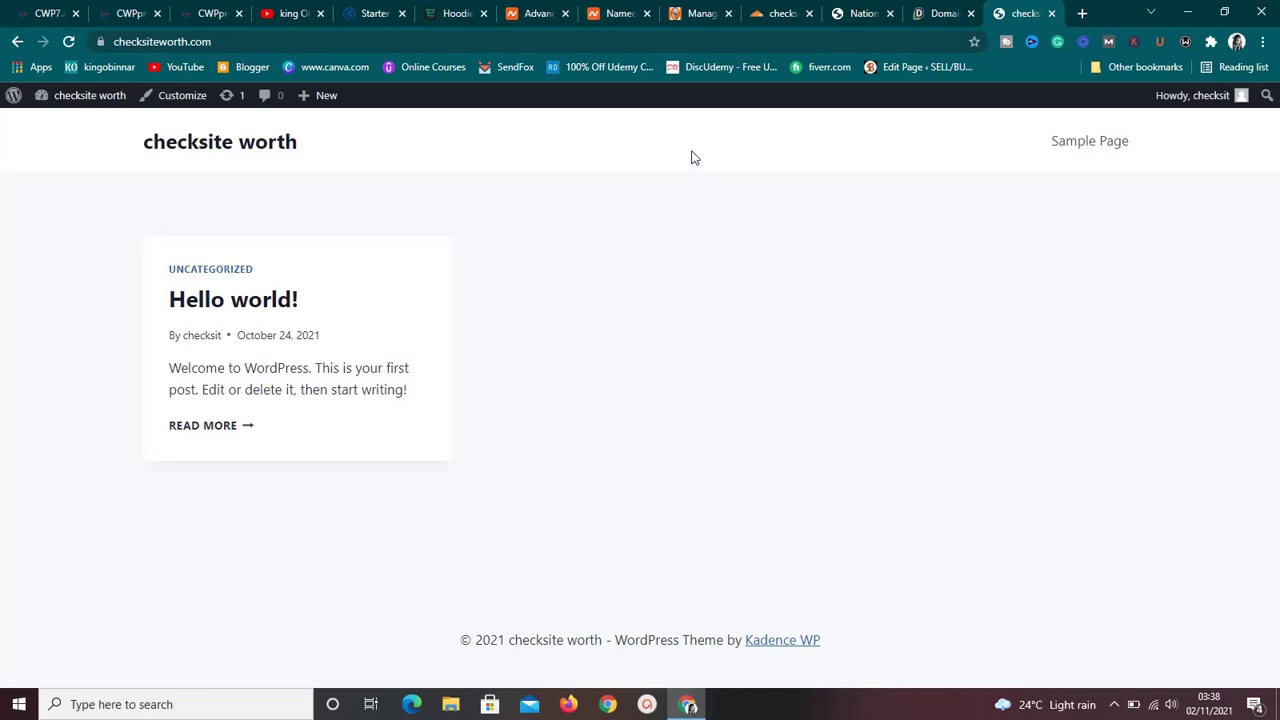
pyautogui.click(686, 15)
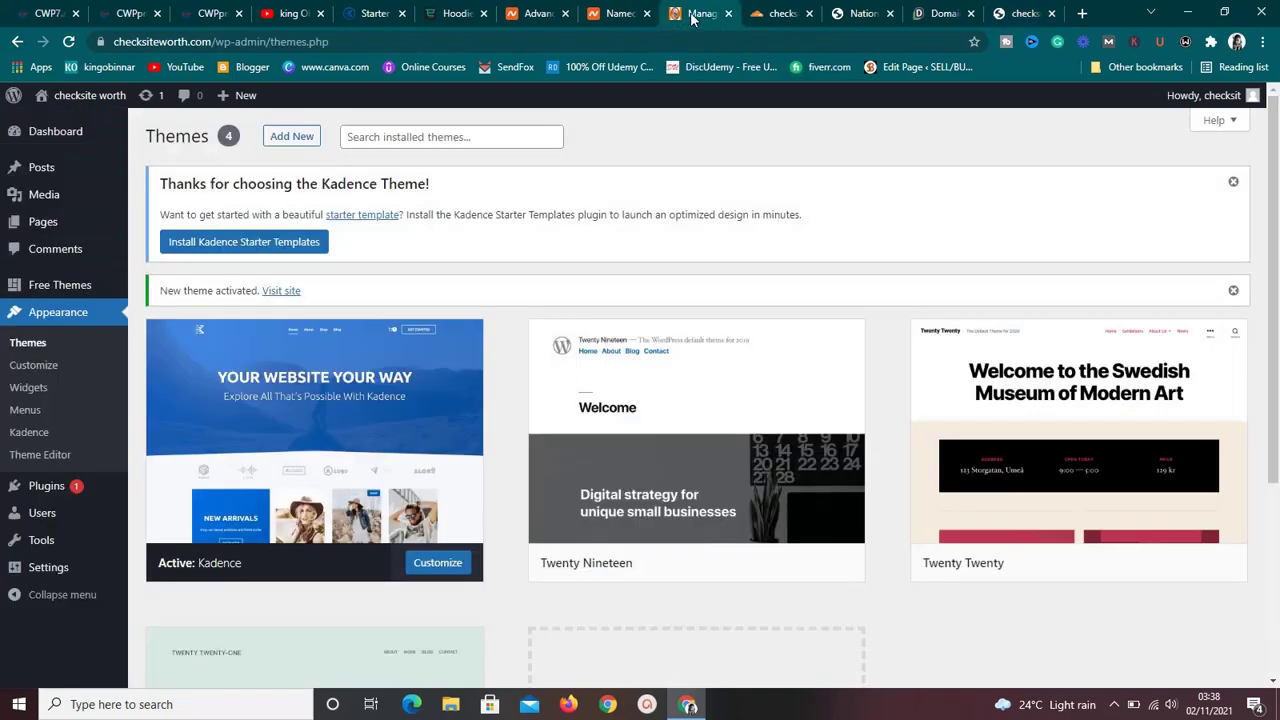
# Install Kadence Starter Templates, pick Elementor as the builder, and browse the template grid.
pyautogui.click(265, 245)
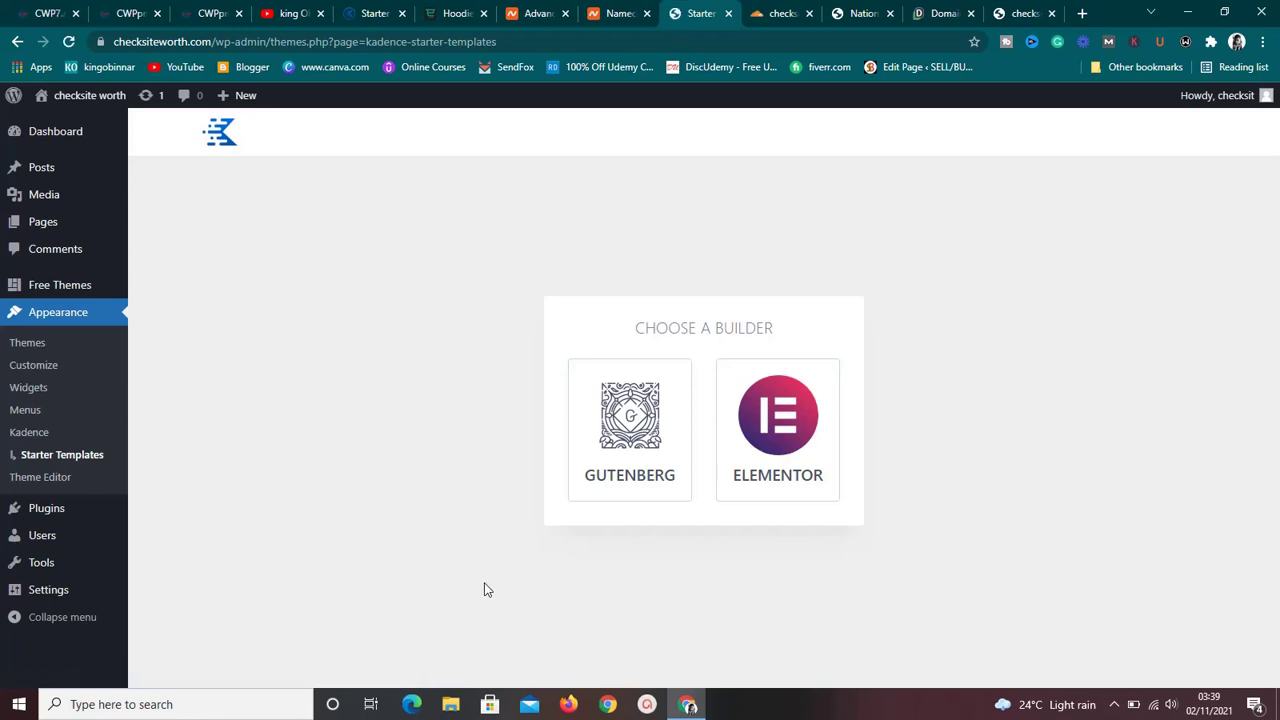
pyautogui.click(753, 440)
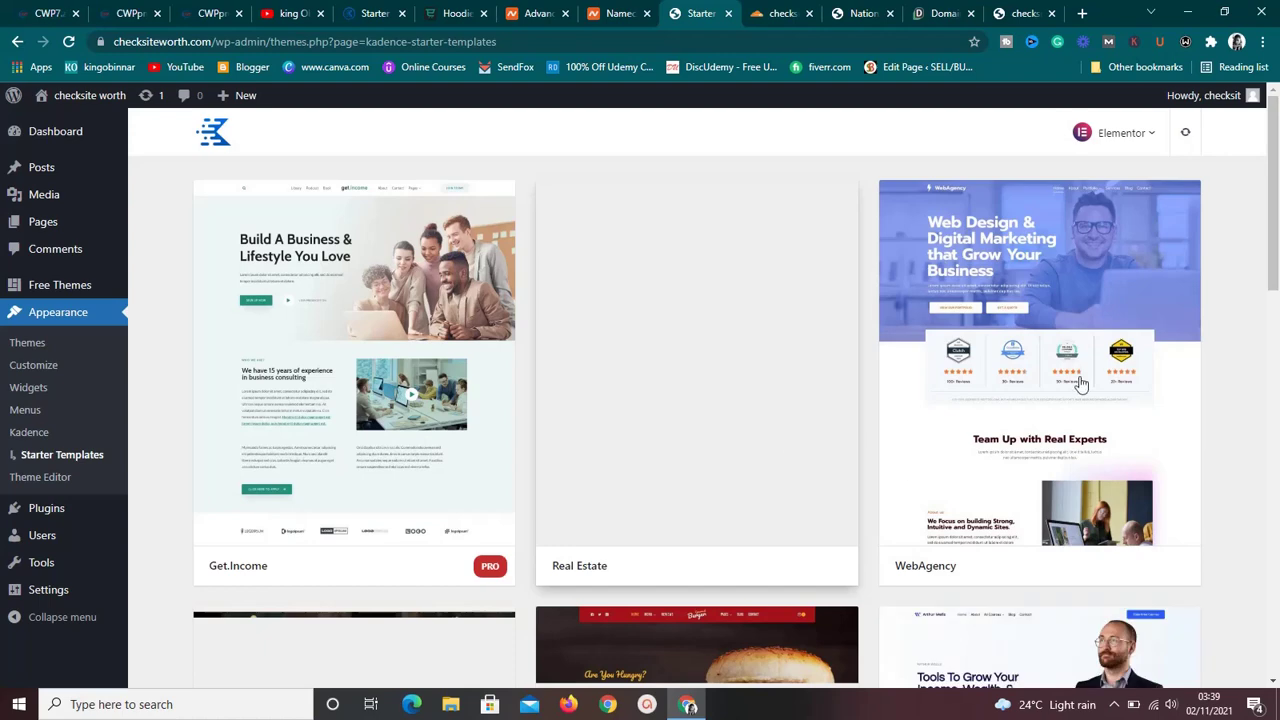
pyautogui.moveTo(1273, 263); pyautogui.dragTo(1273, 103)
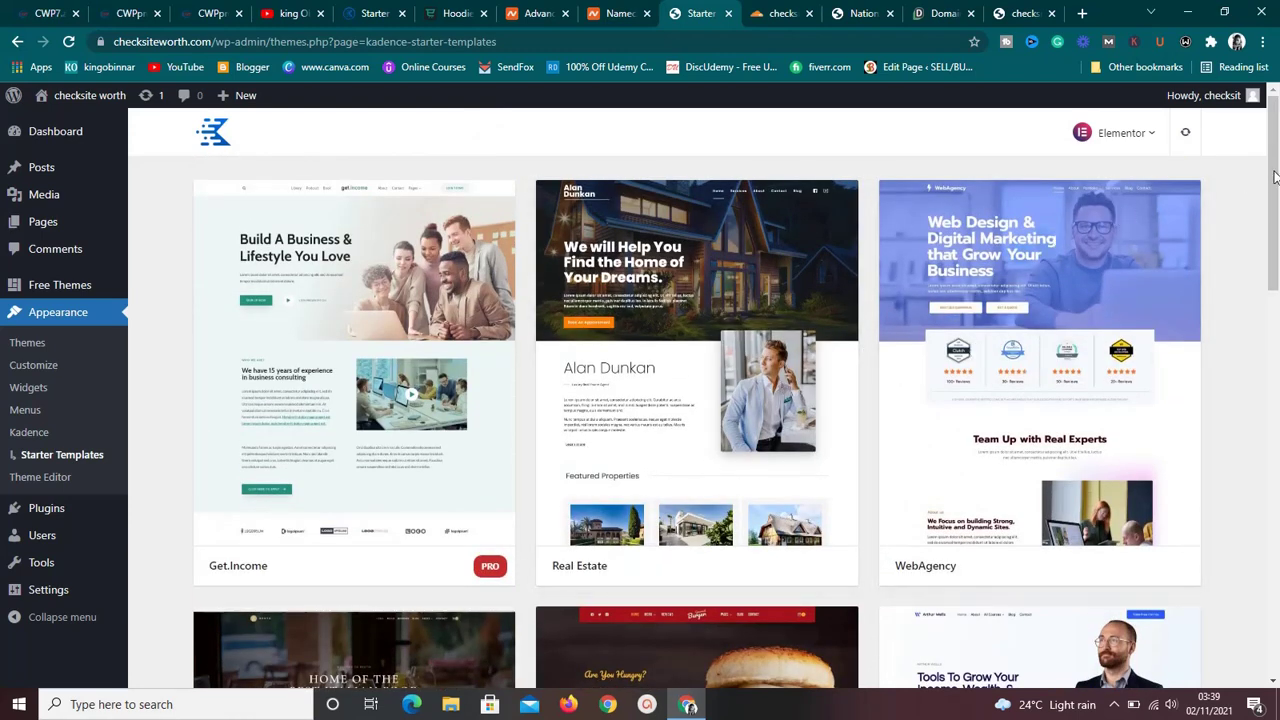
pyautogui.moveTo(1274, 185); pyautogui.dragTo(1276, 140)
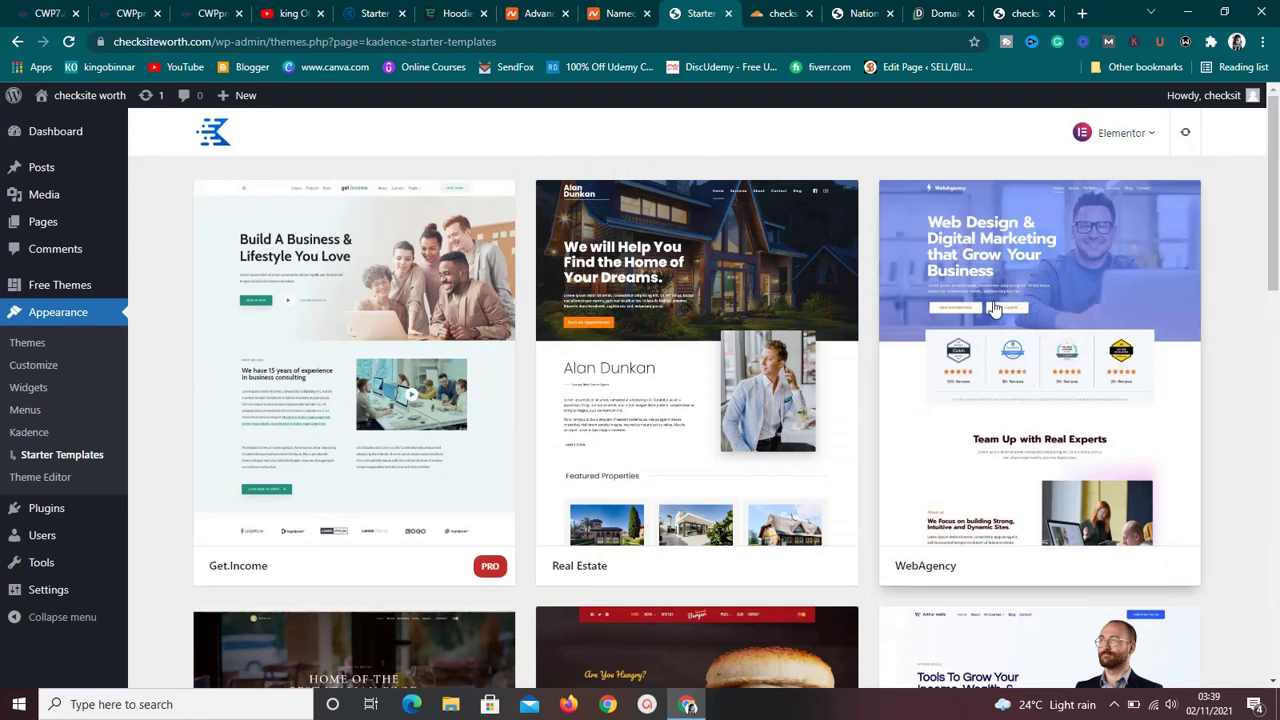
# Switch the template builder to Gutenberg and scroll down the grid to Shopping.
pyautogui.click(1155, 137)
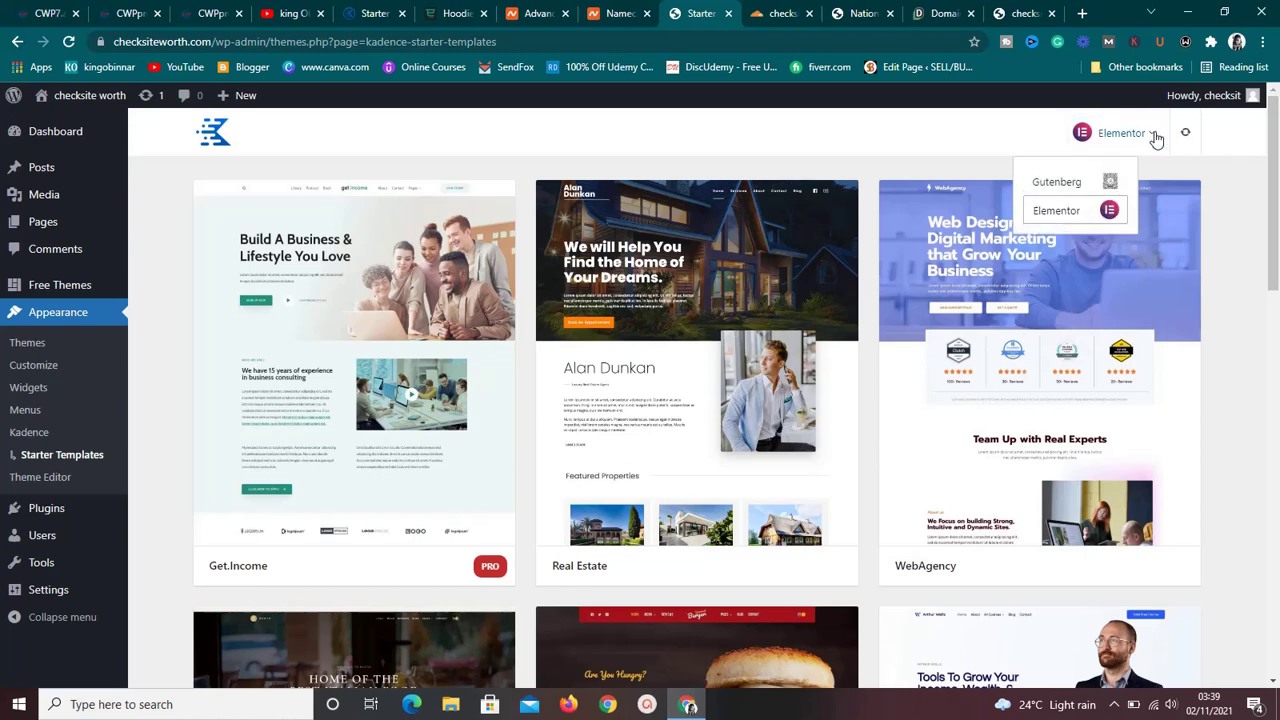
pyautogui.click(1078, 190)
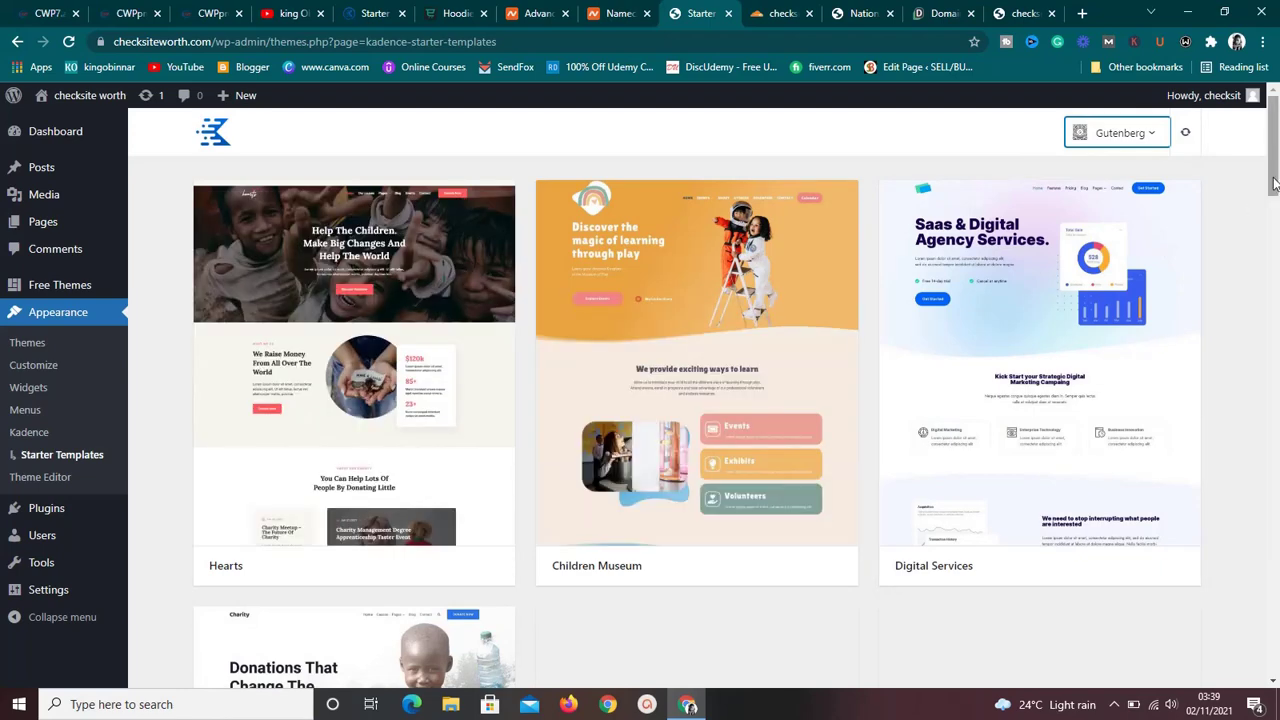
pyautogui.scroll(-2, 1274, 197)
pyautogui.moveTo(1274, 197); pyautogui.dragTo(1274, 505)
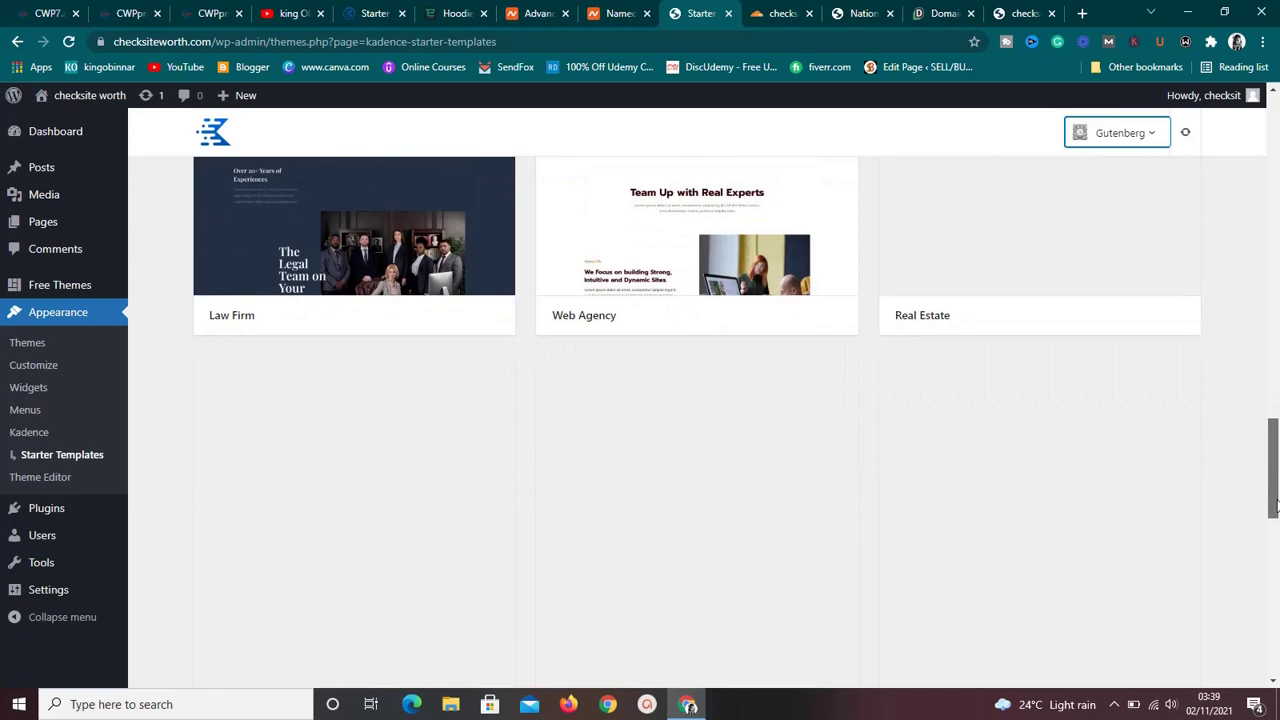
pyautogui.moveTo(1276, 505); pyautogui.dragTo(1275, 686)
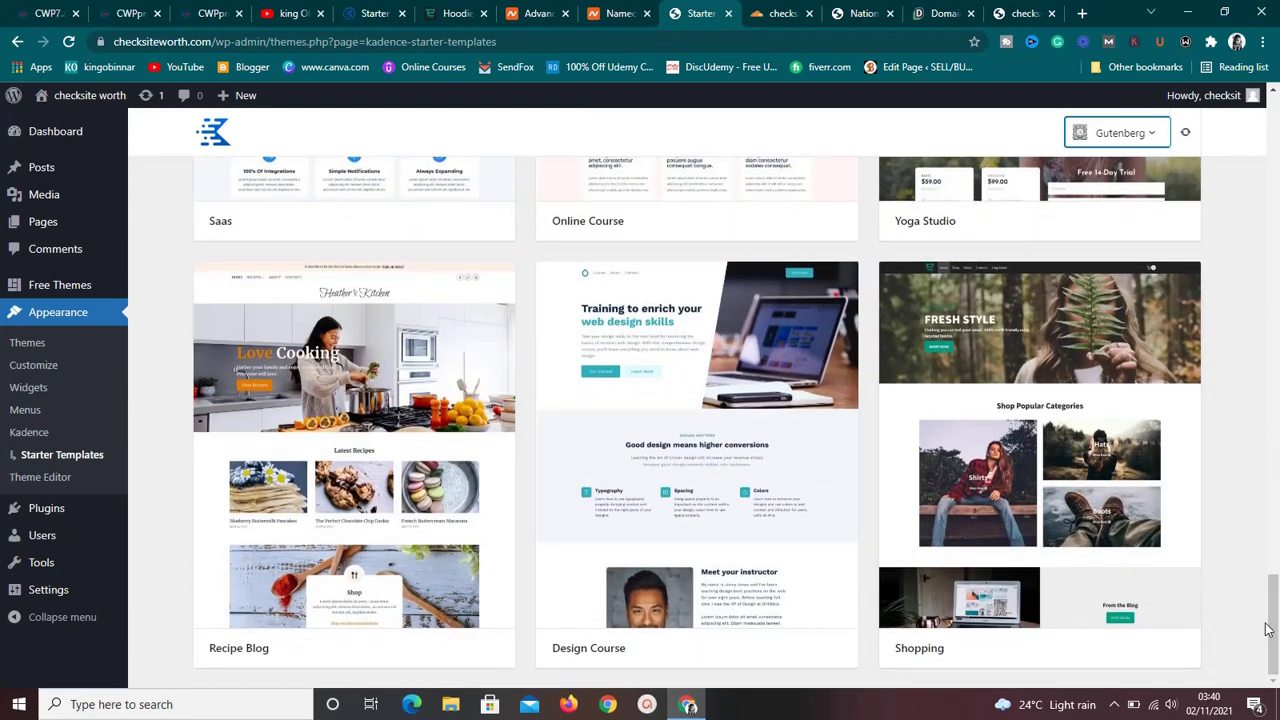
pyautogui.moveTo(1268, 628)
pyautogui.mouseDown()
pyautogui.moveTo(1274, 610)
pyautogui.moveTo(1273, 632)
pyautogui.mouseUp()
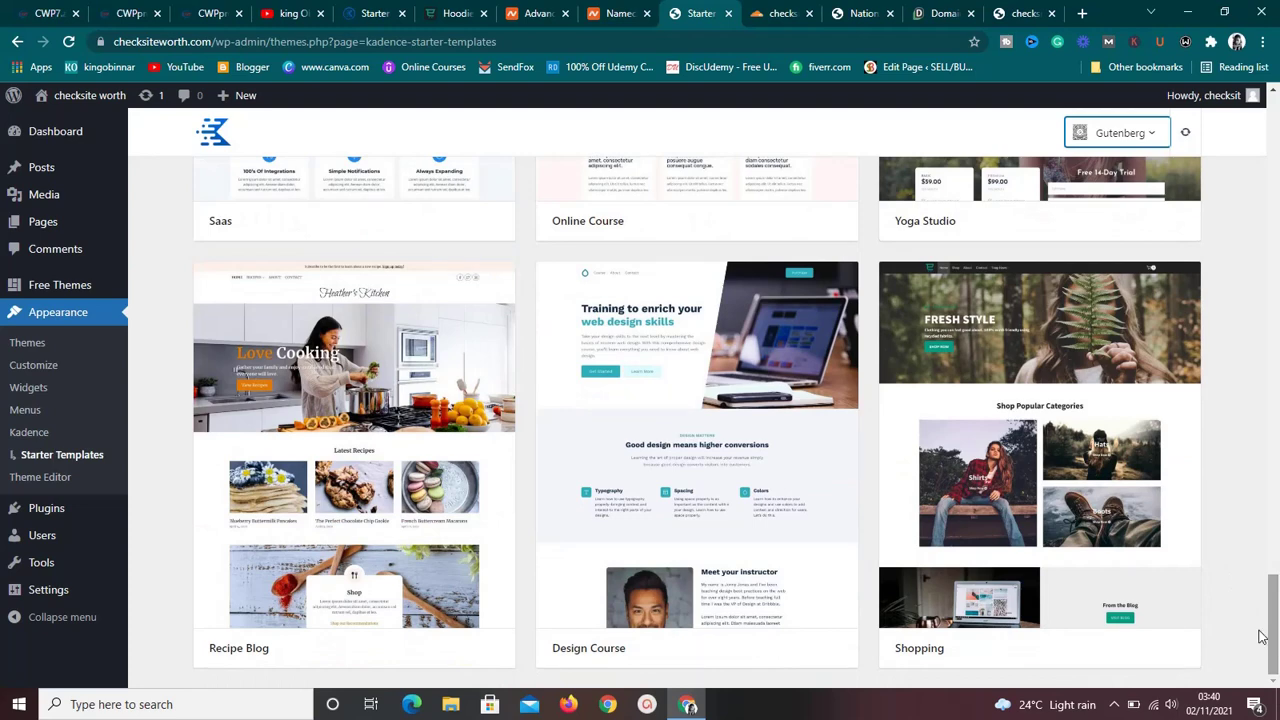
# Open the Shopping template and try the blue, red-navy, green, black and blue-dark schemes.
pyautogui.click(1086, 563)
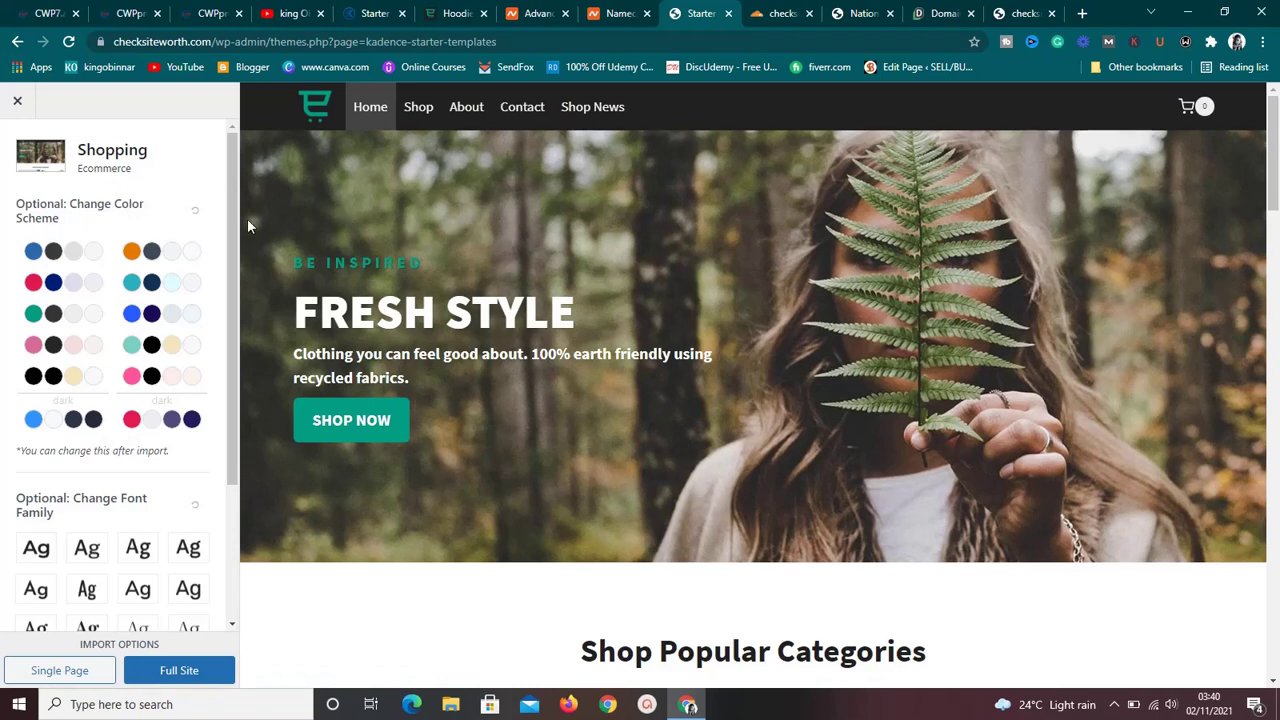
pyautogui.scroll(-2, 236, 240)
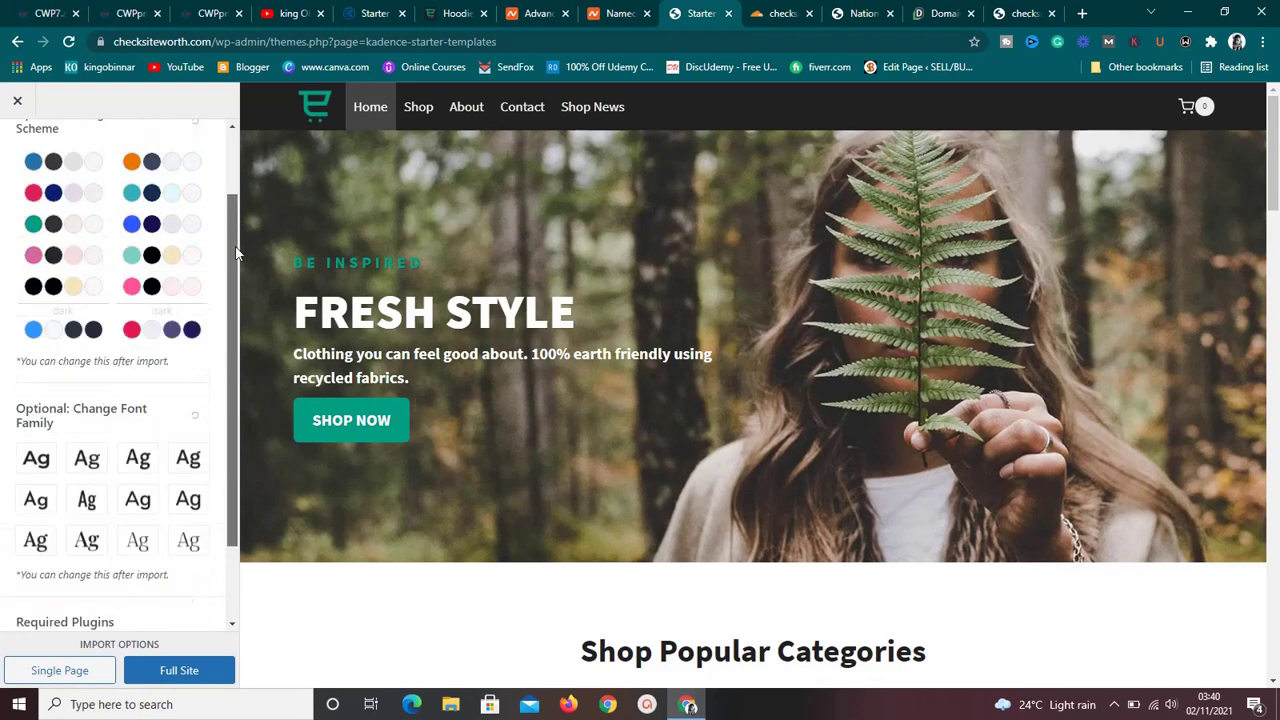
pyautogui.scroll(2, 236, 254)
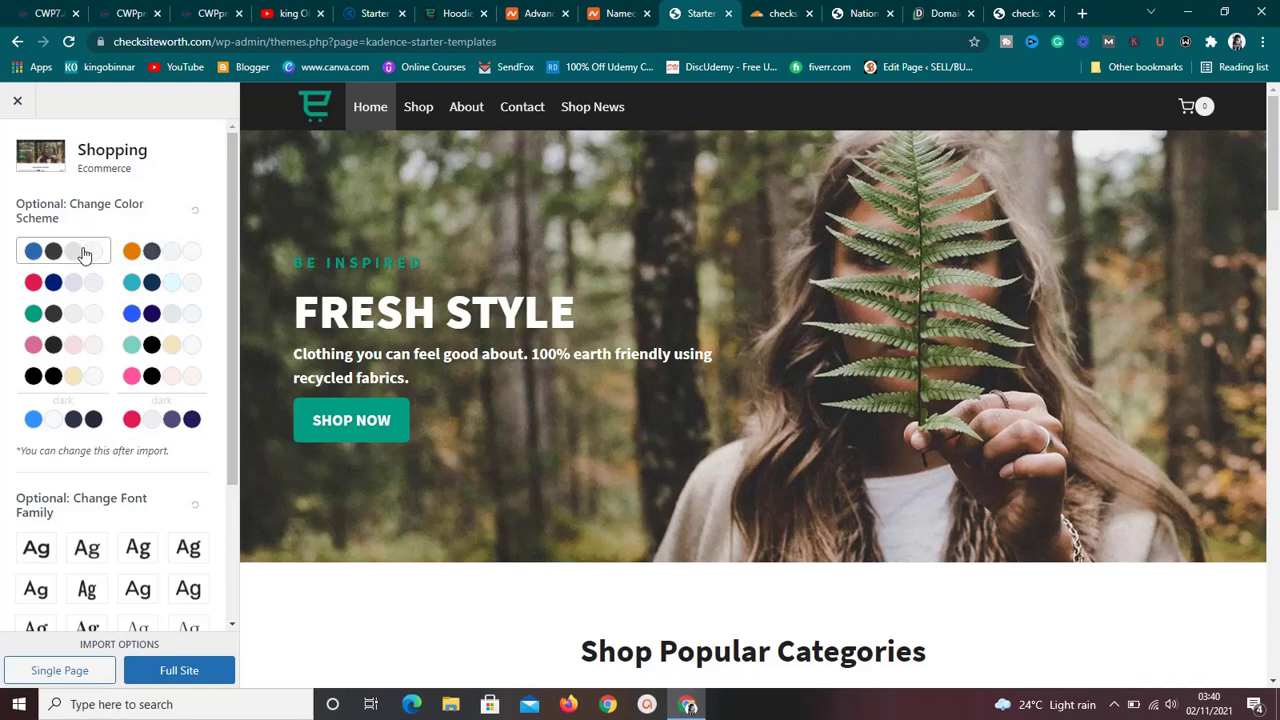
pyautogui.click(84, 254)
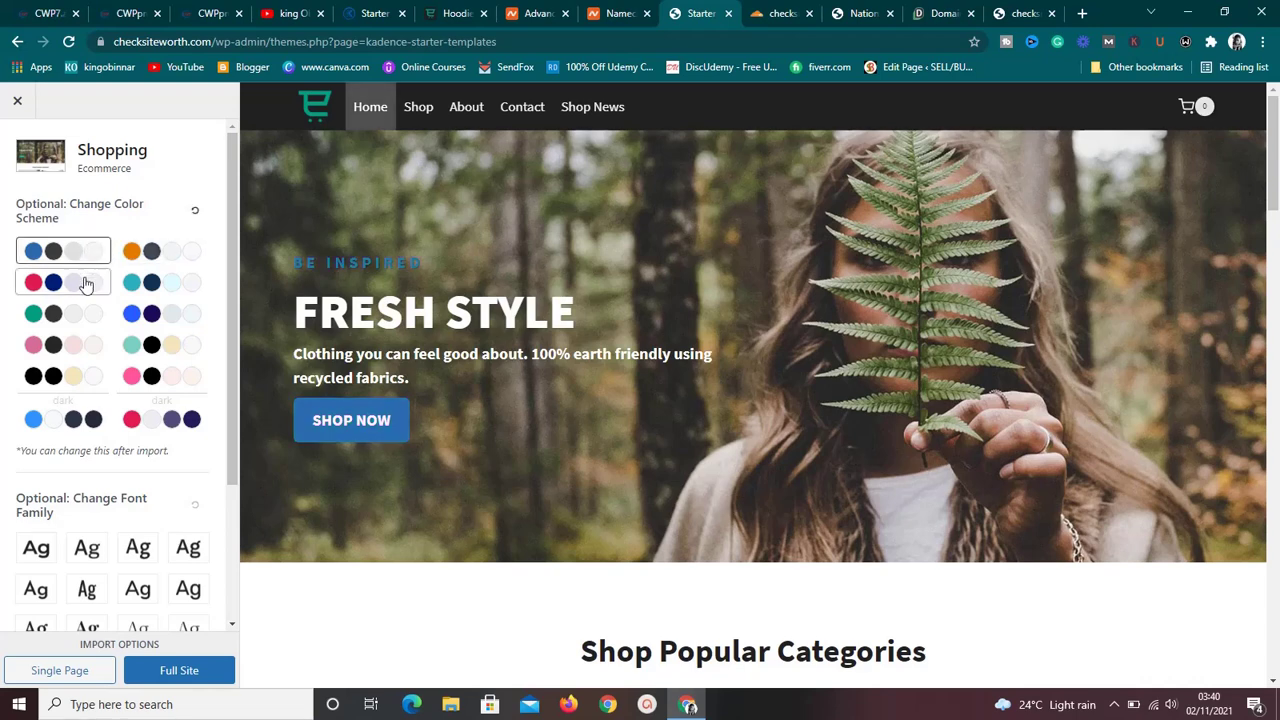
pyautogui.click(86, 285)
pyautogui.click(86, 320)
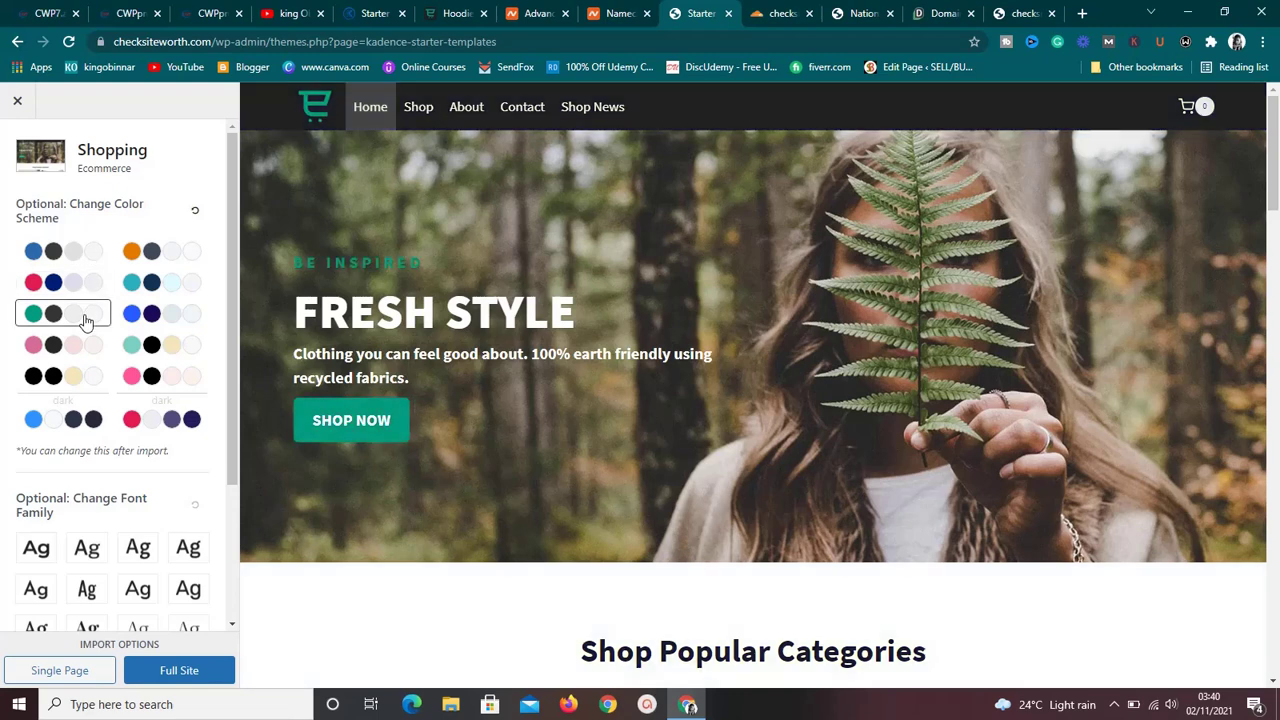
pyautogui.click(85, 382)
pyautogui.click(88, 426)
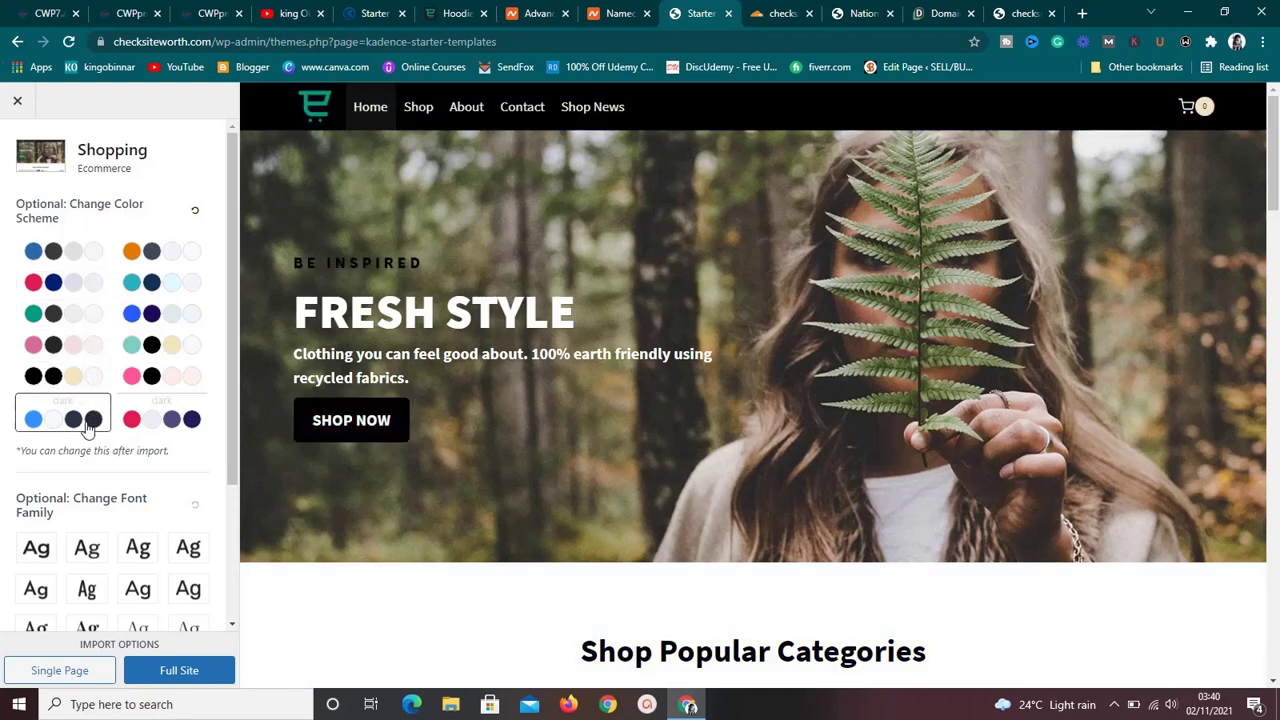
# Try the orange, teal, blue-indigo, mint, pink and red-indigo schemes, then reapply the first blue.
pyautogui.click(183, 265)
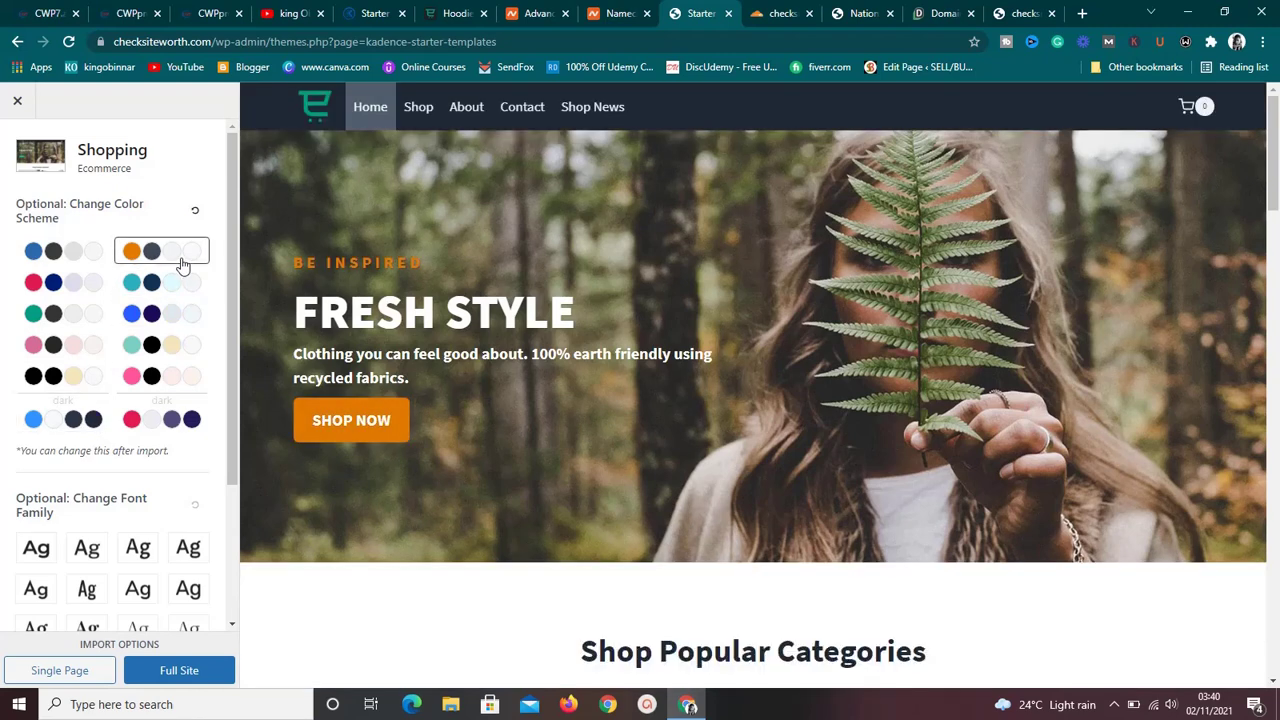
pyautogui.click(177, 294)
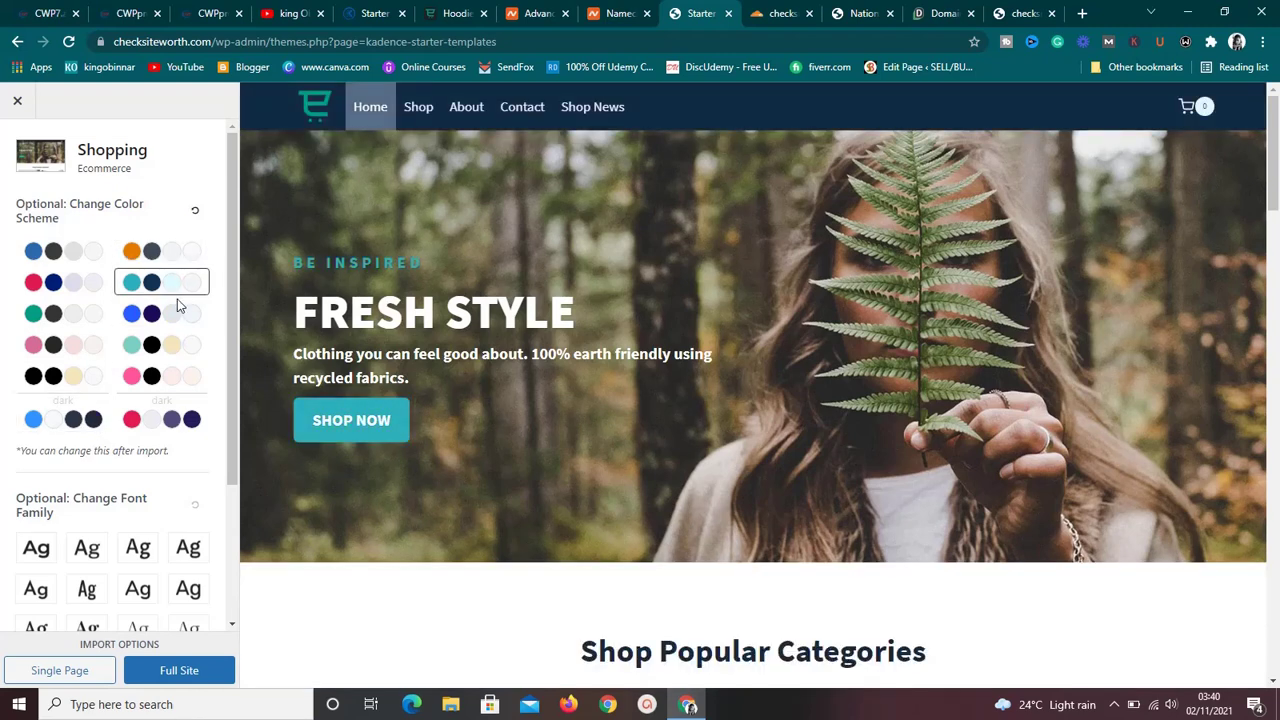
pyautogui.click(177, 310)
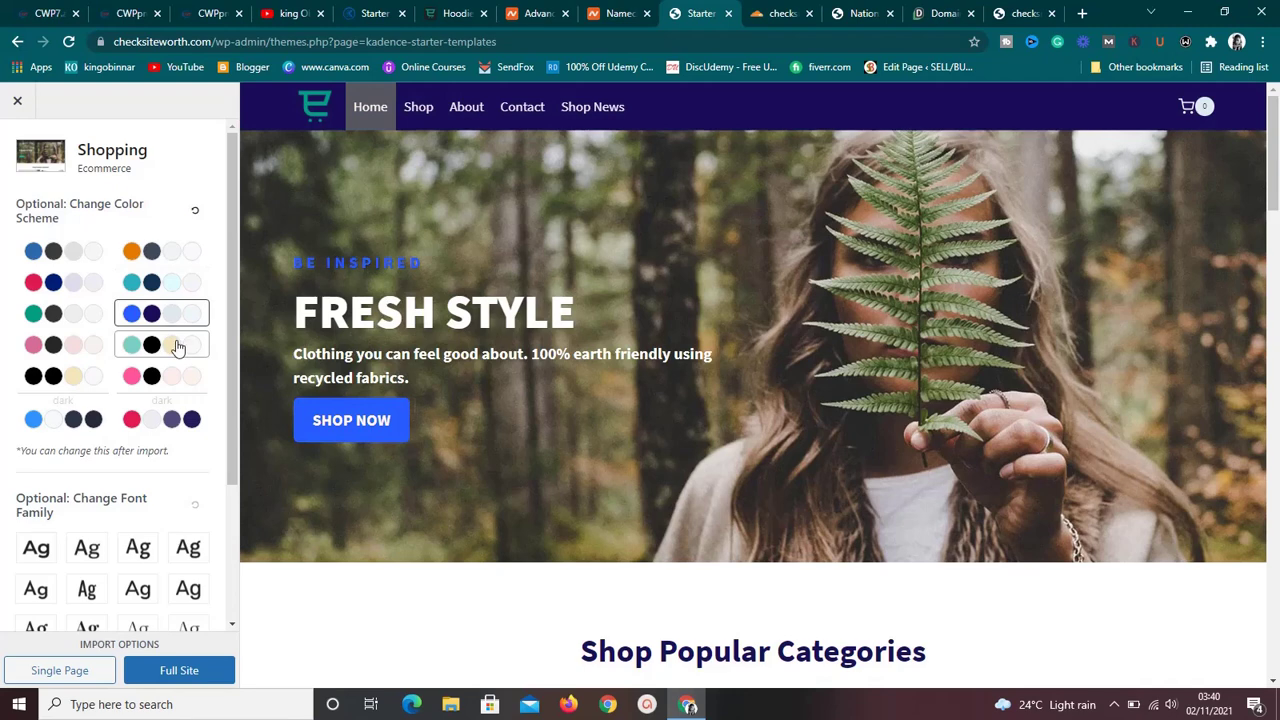
pyautogui.click(177, 343)
pyautogui.click(180, 379)
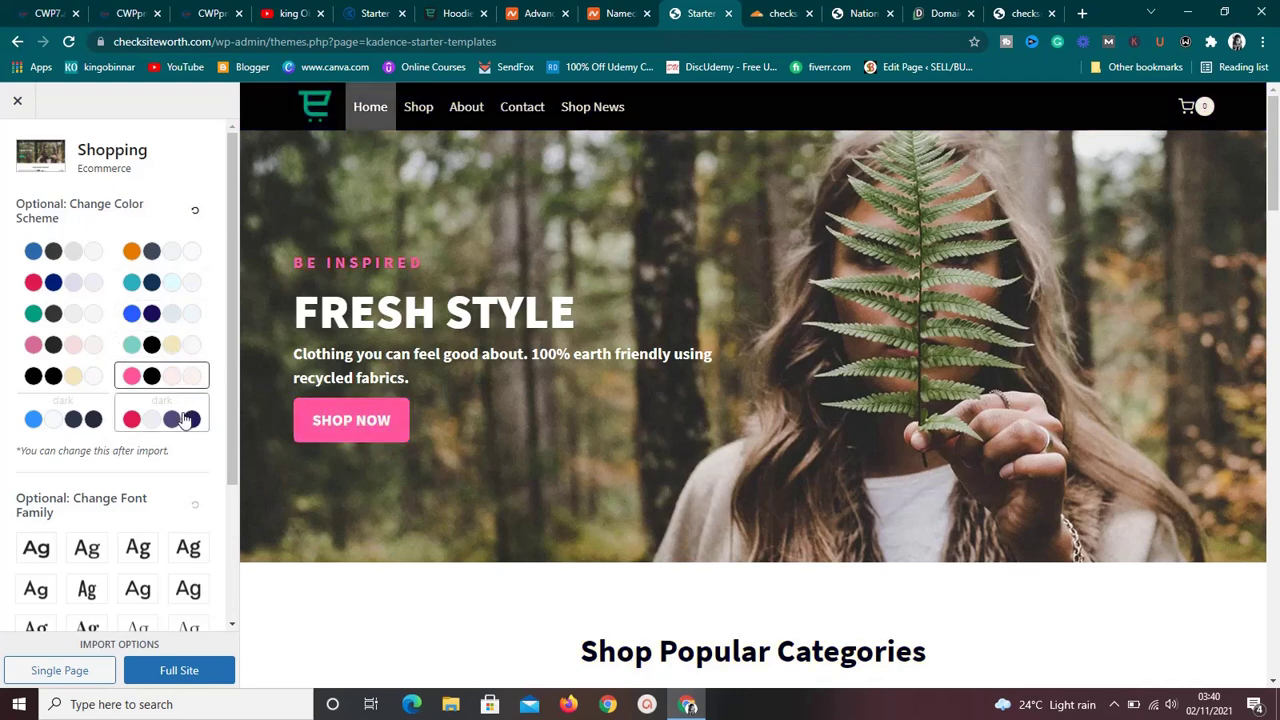
pyautogui.click(183, 420)
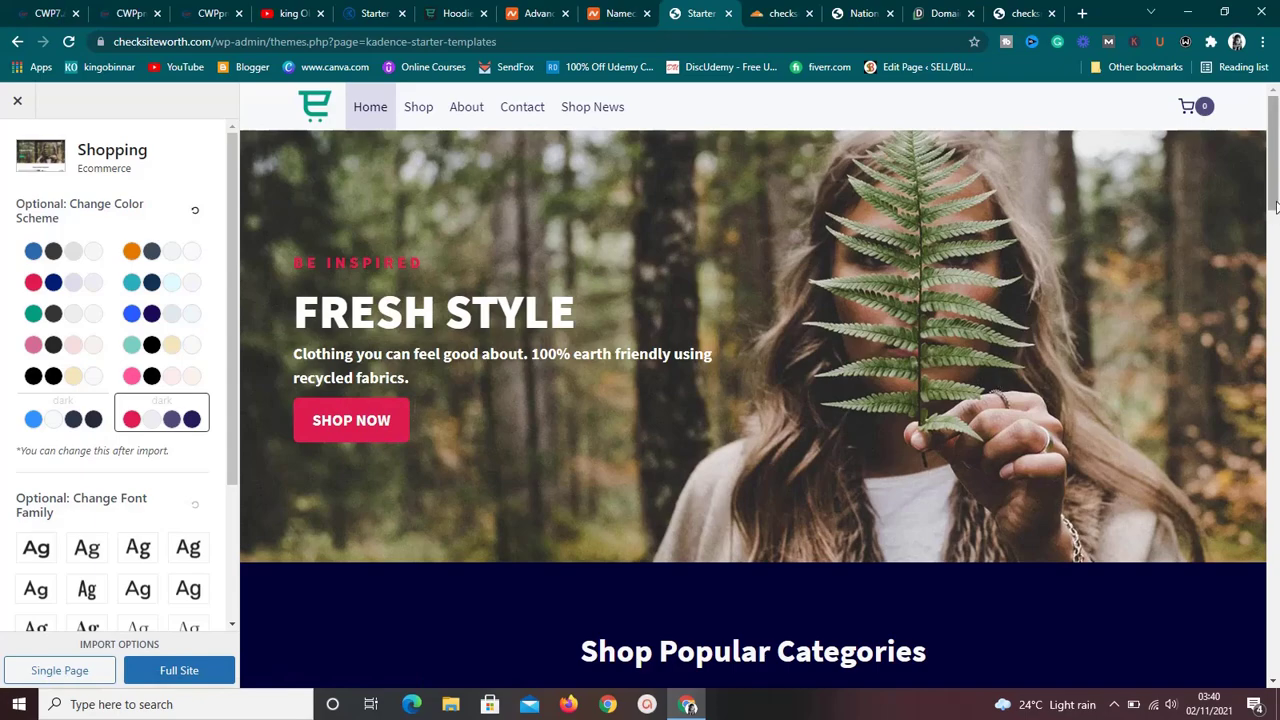
pyautogui.moveTo(1274, 205); pyautogui.dragTo(1278, 162)
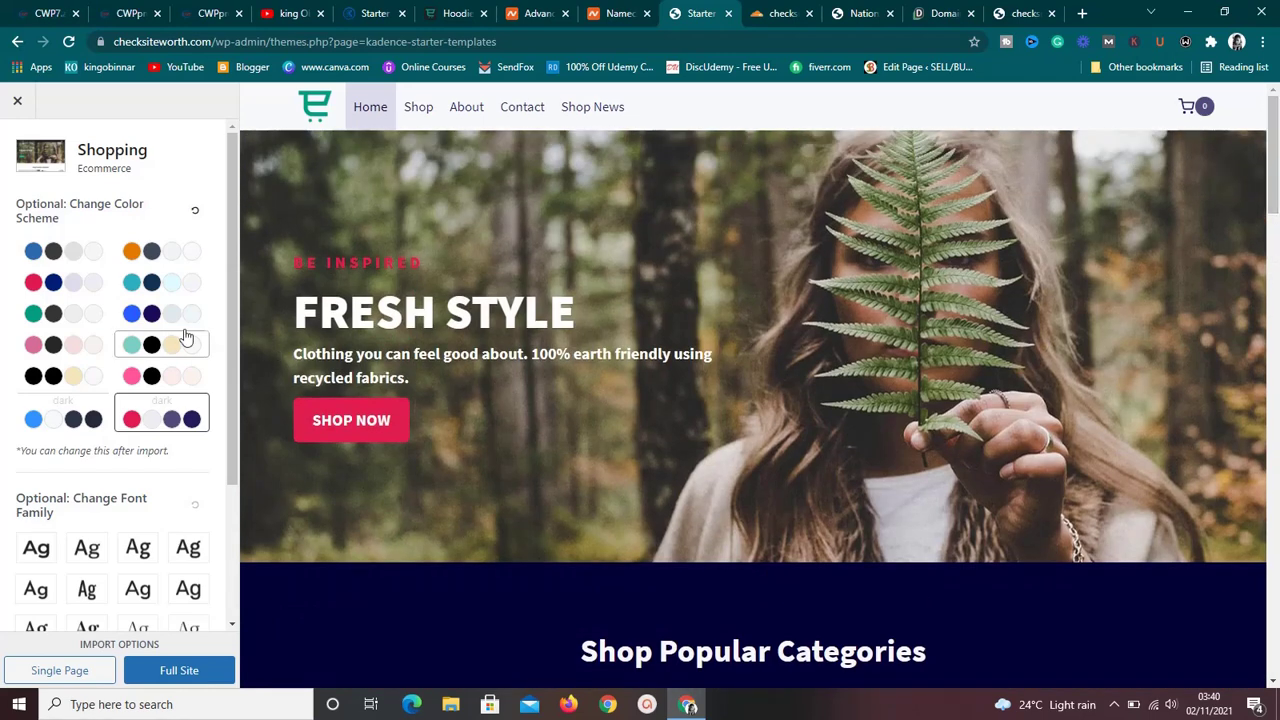
pyautogui.click(72, 420)
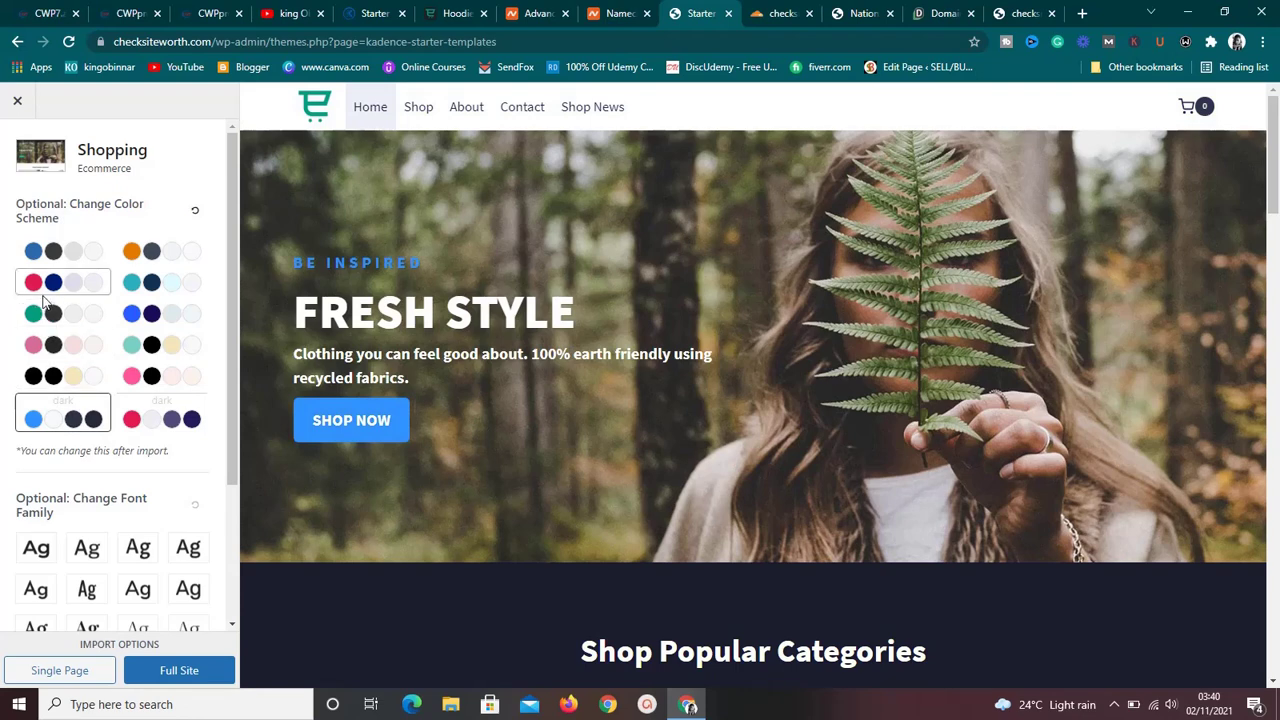
pyautogui.click(82, 251)
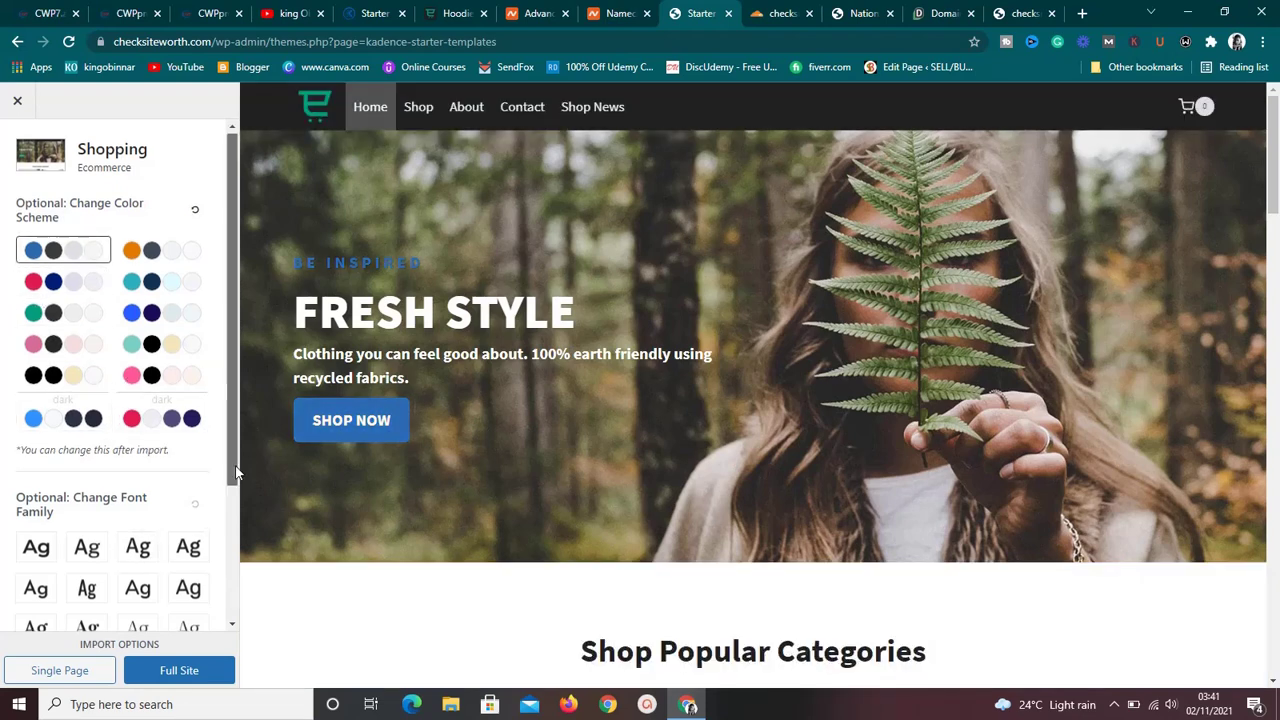
pyautogui.moveTo(232, 476); pyautogui.dragTo(232, 607)
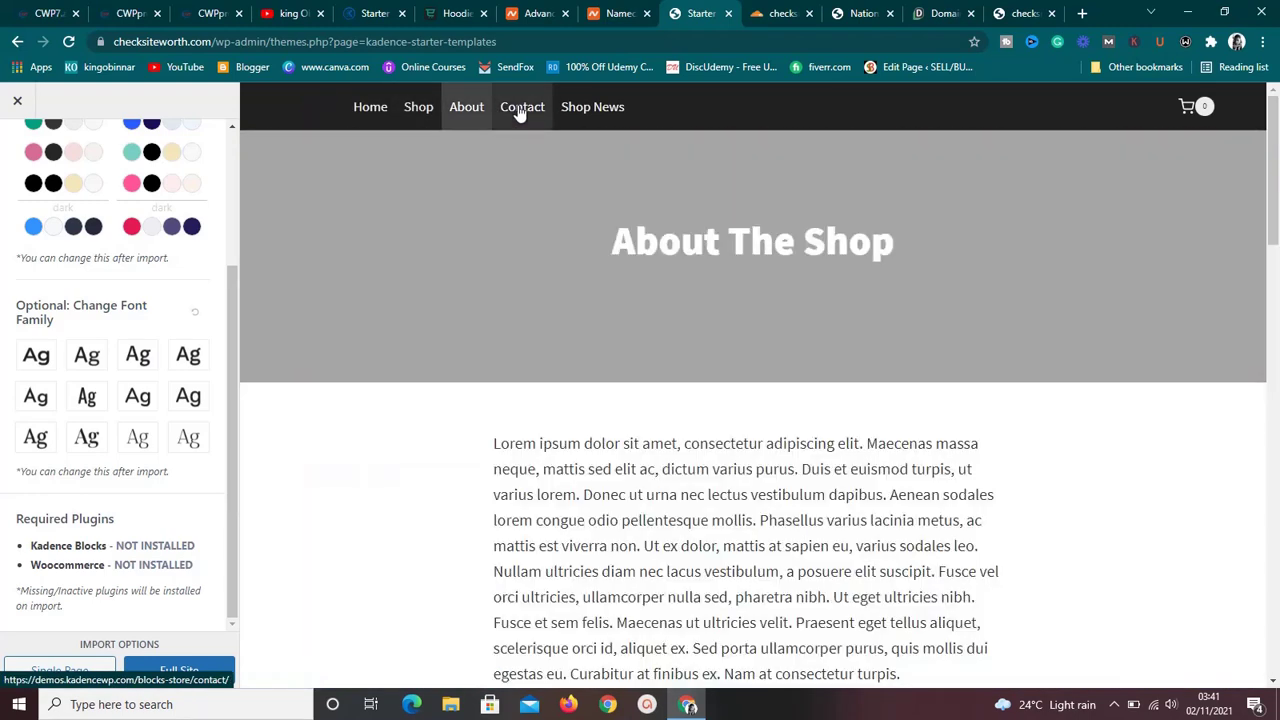
pyautogui.click(521, 115)
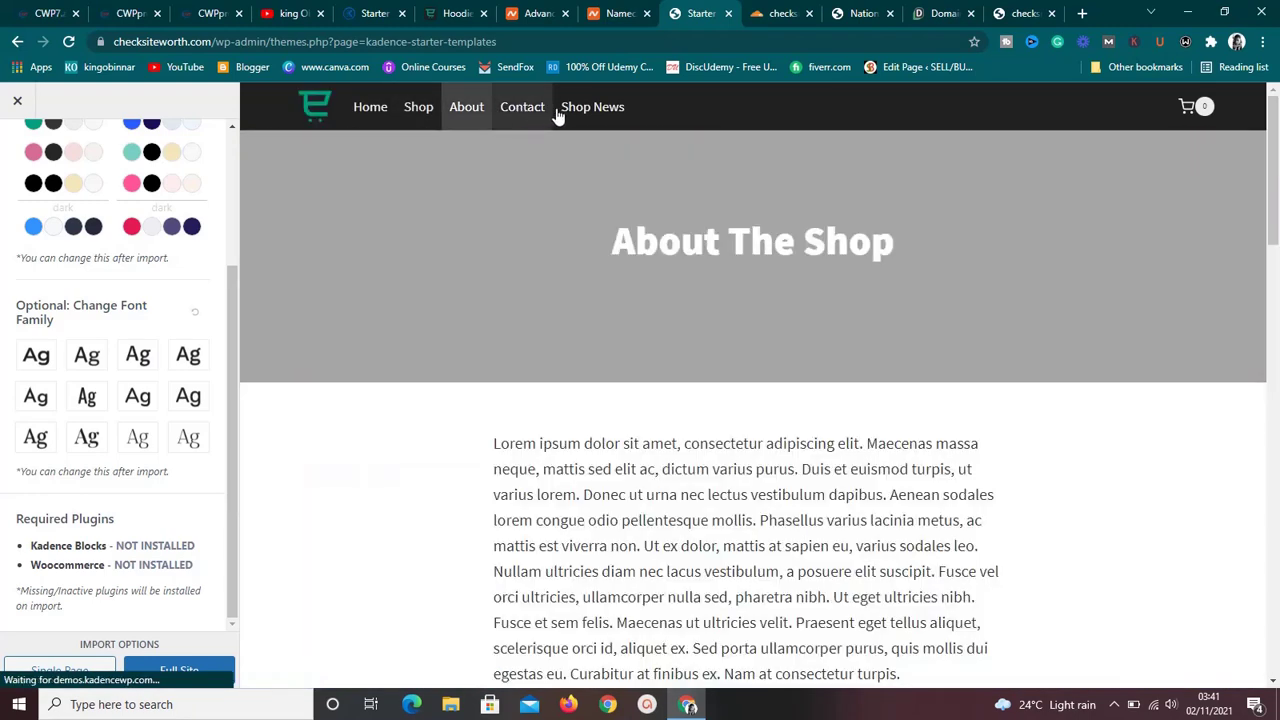
pyautogui.click(588, 117)
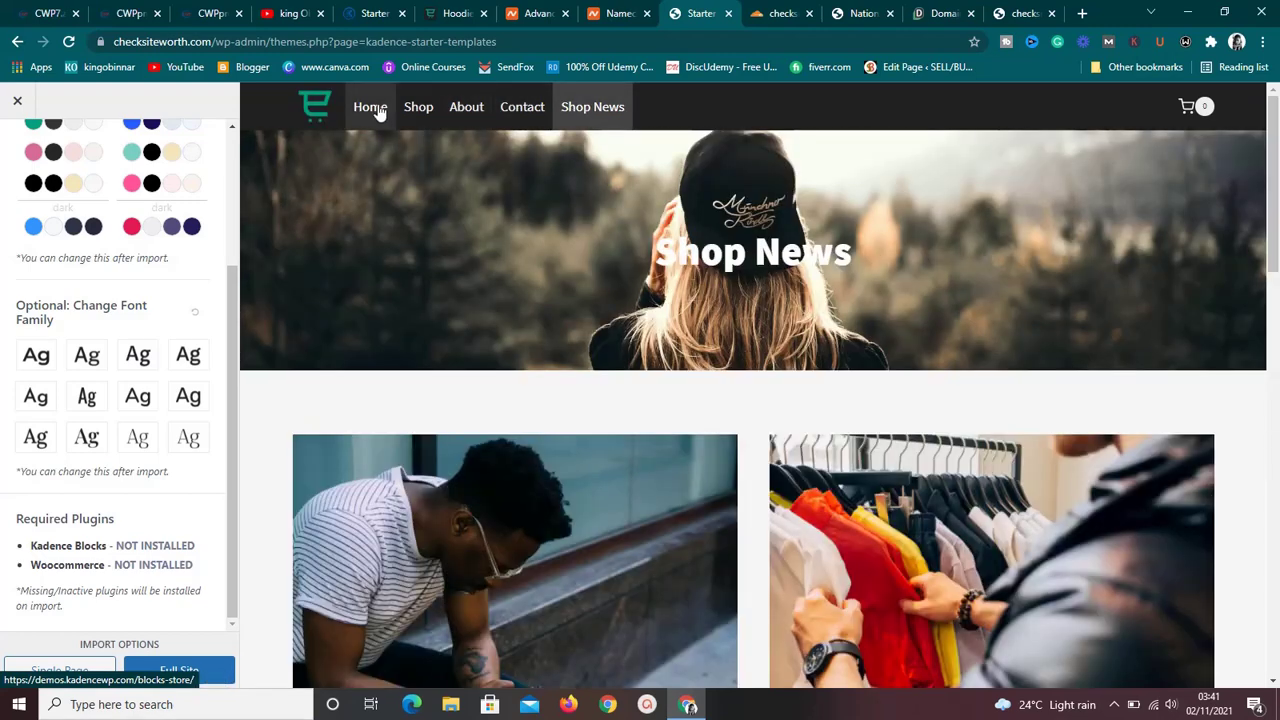
pyautogui.click(376, 109)
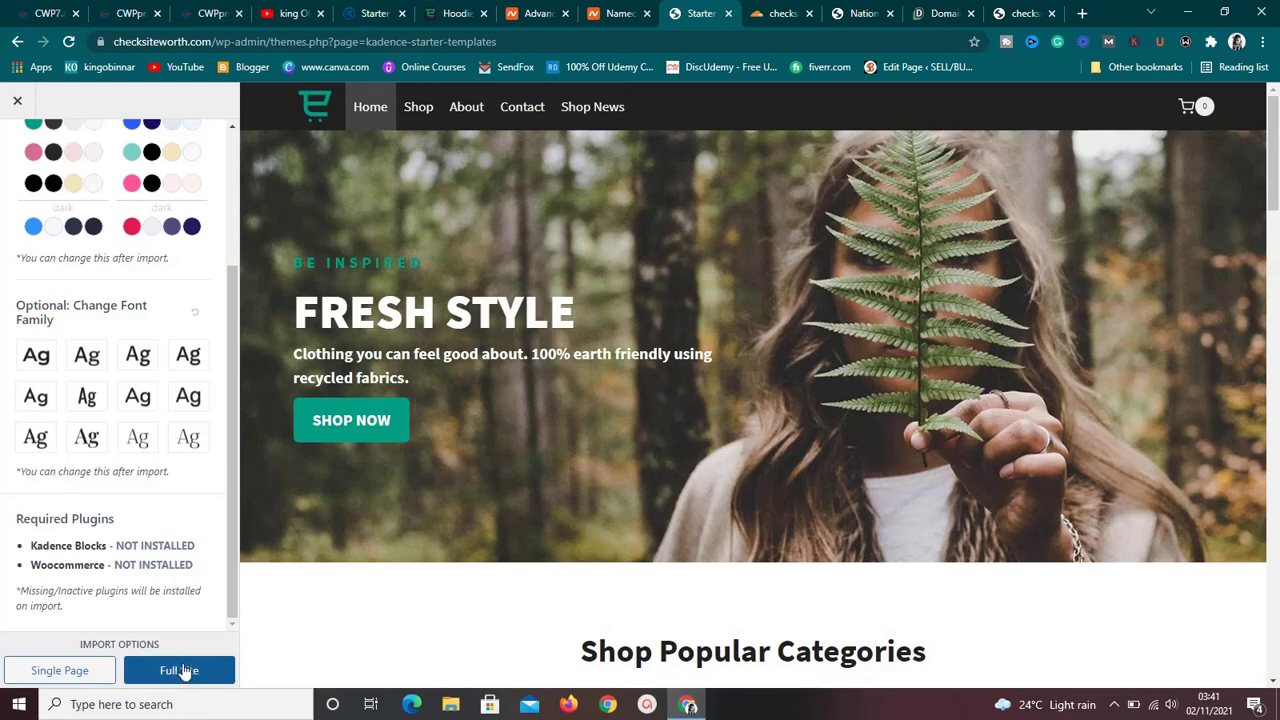
# Import the full Shopping site, skipping the newsletter, and wait for 'Import complete!'.
pyautogui.click(180, 670)
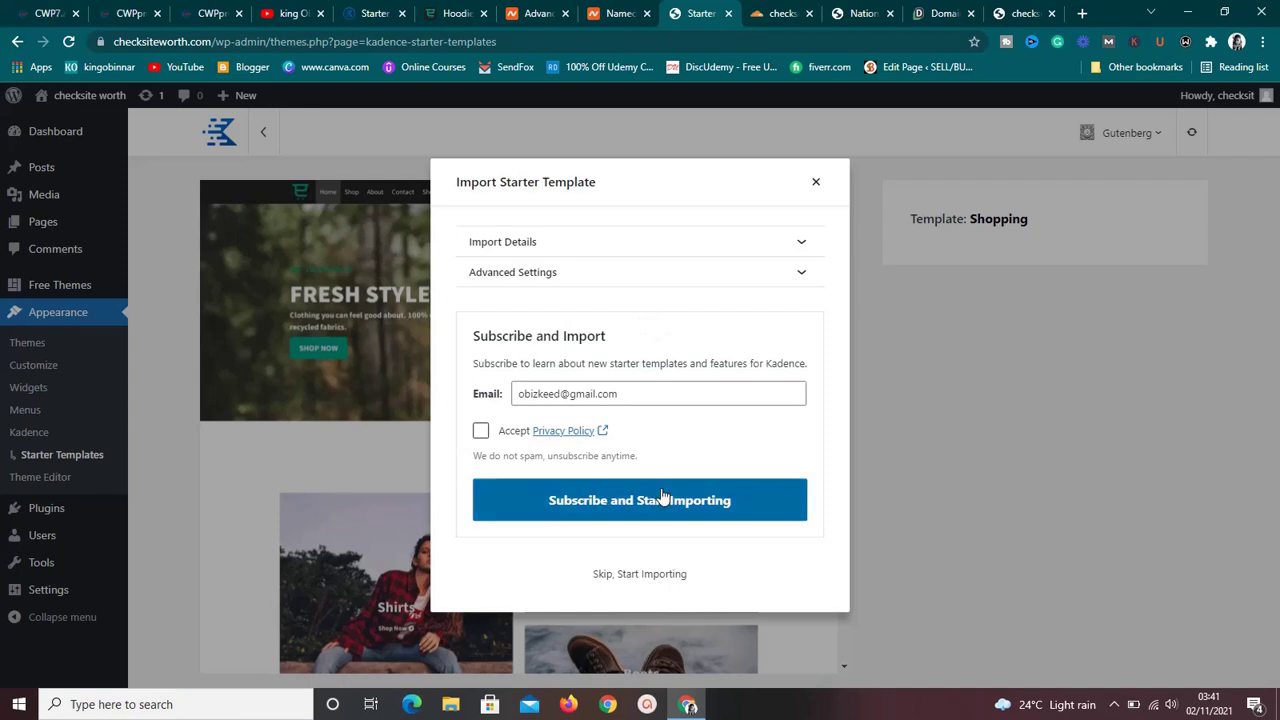
pyautogui.click(657, 576)
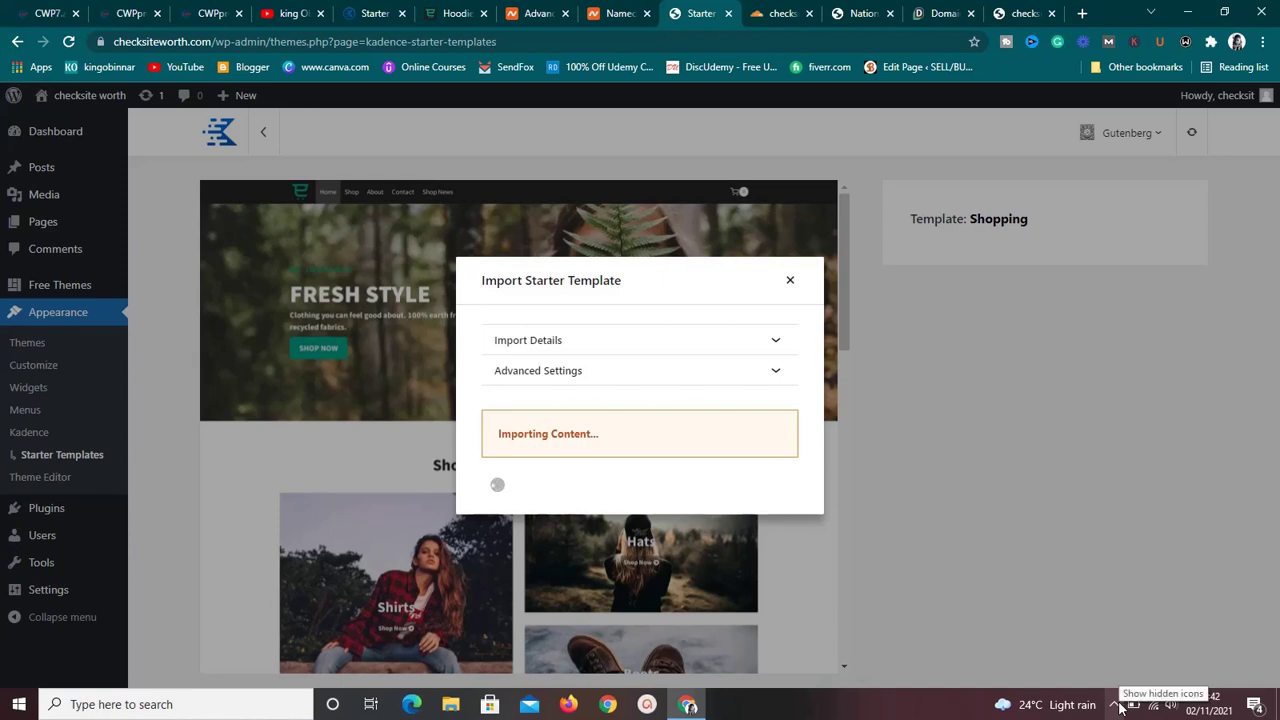
pyautogui.click(1115, 704)
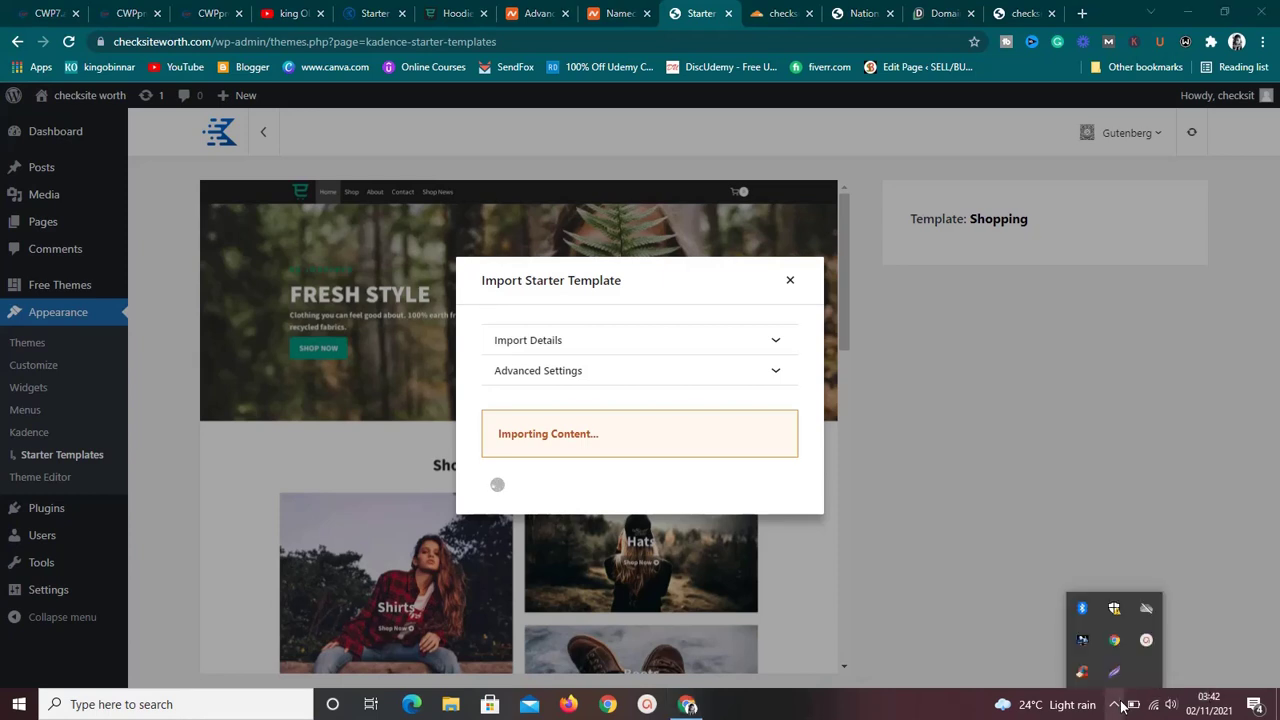
pyautogui.click(1144, 646)
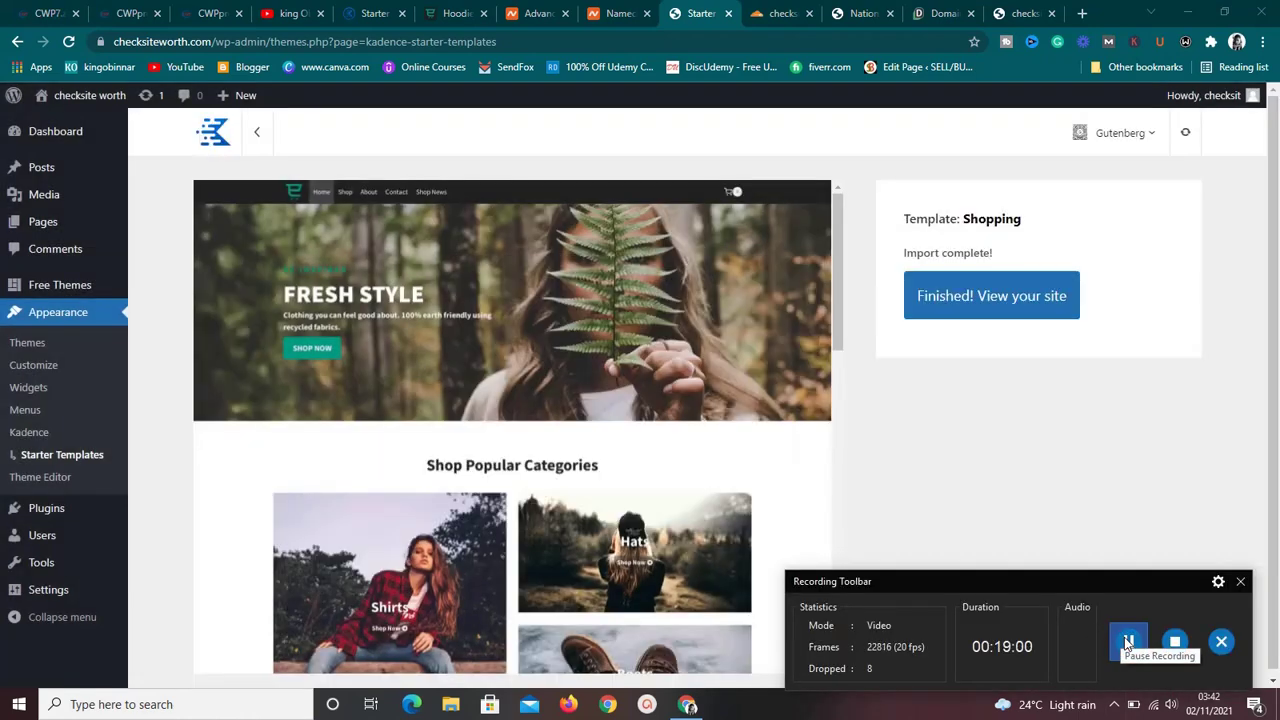
# Reload the live site, scroll through the imported Fresh Style shop homepage, then open Customize.
pyautogui.click(1243, 582)
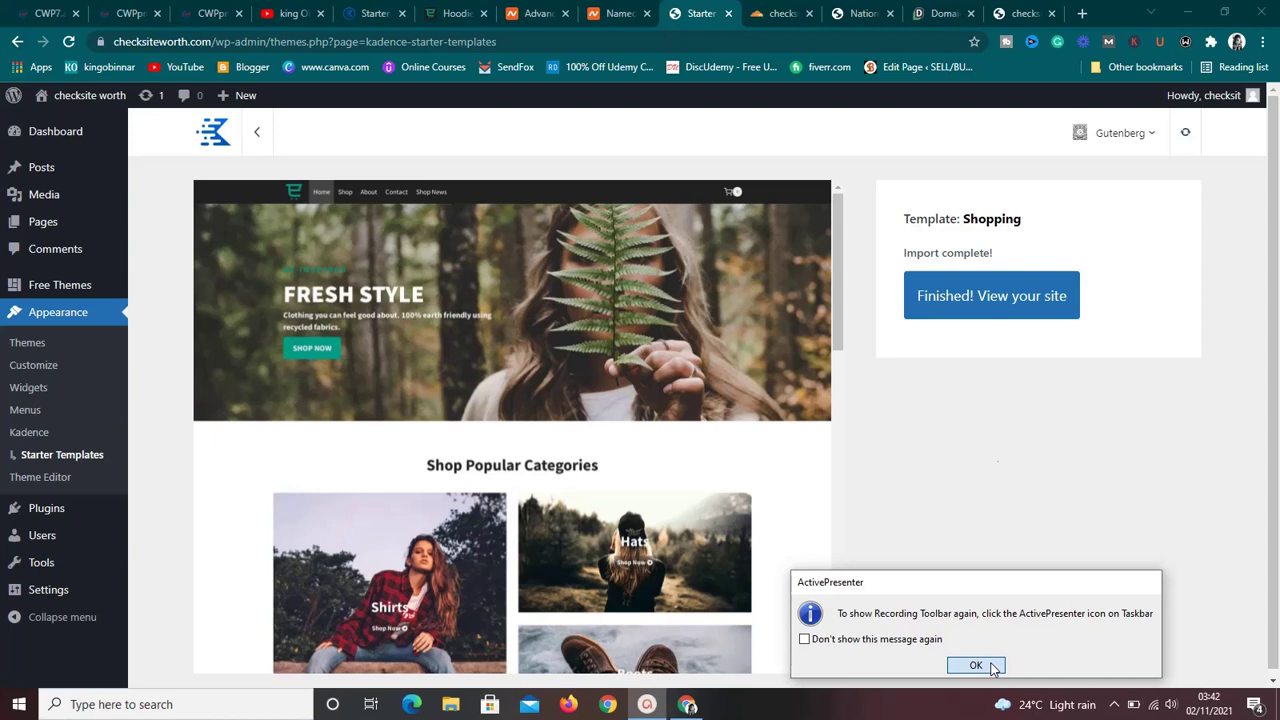
pyautogui.click(975, 665)
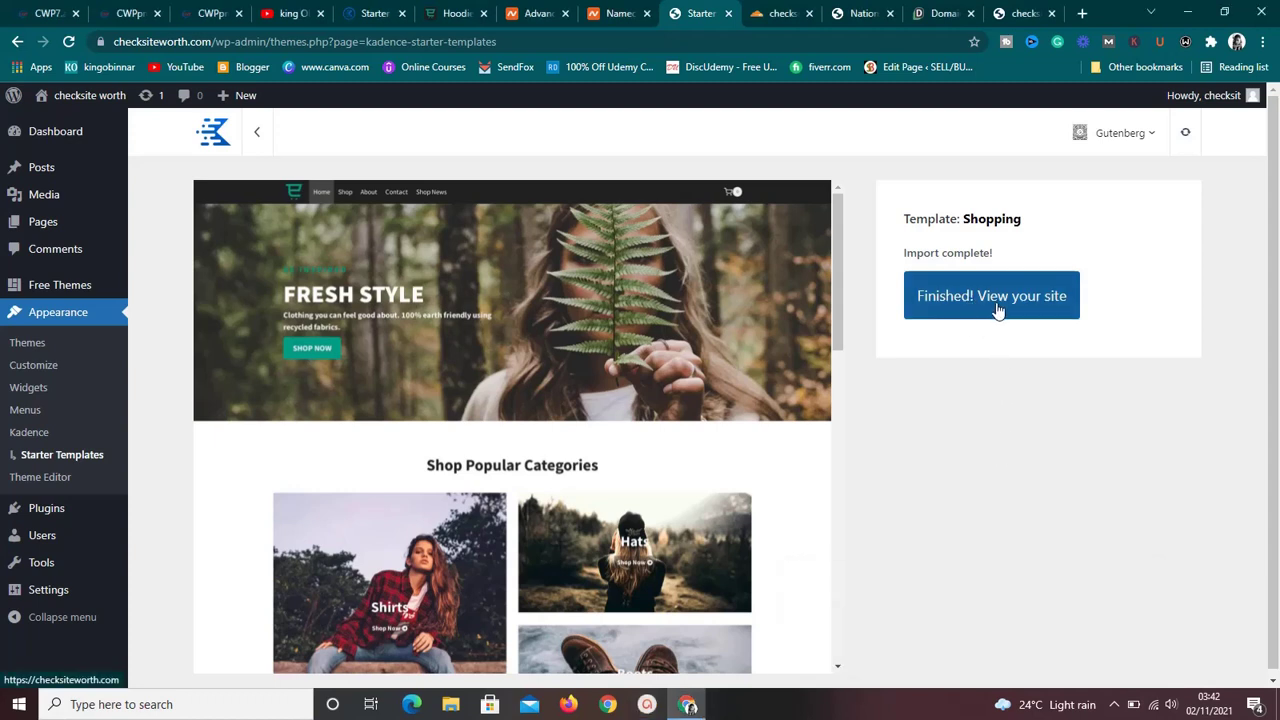
pyautogui.click(1015, 13)
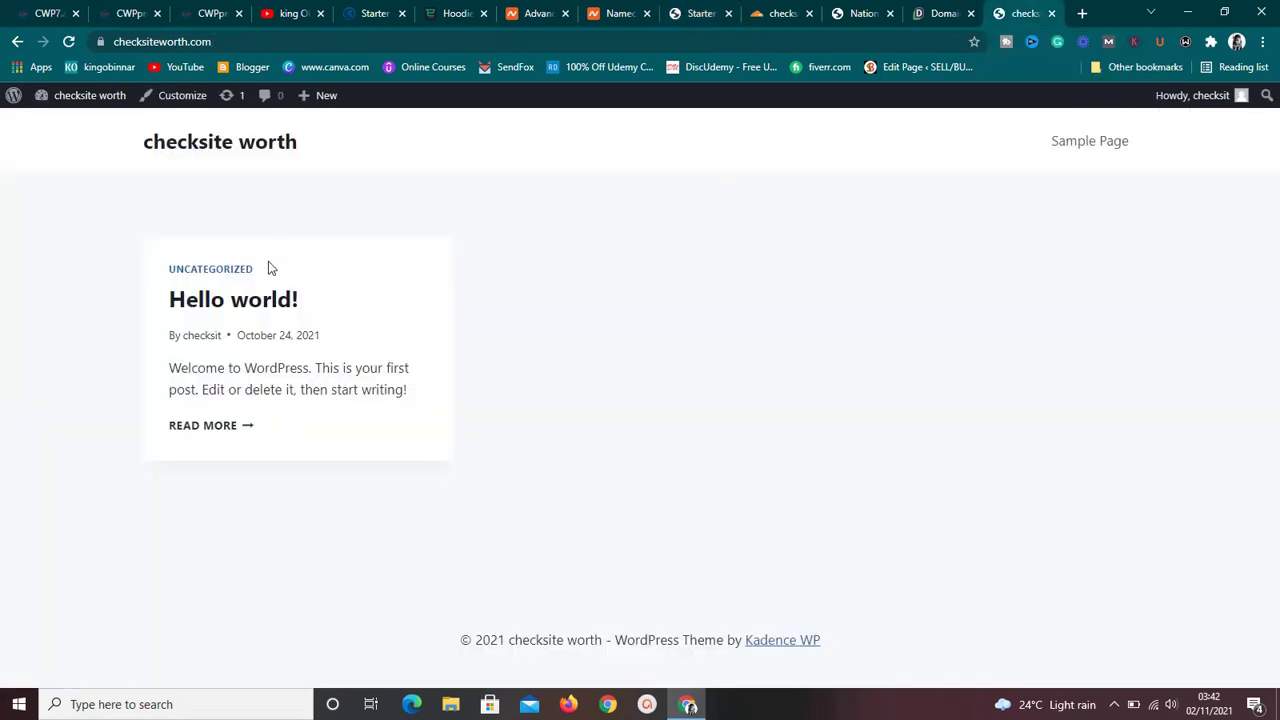
pyautogui.click(68, 42)
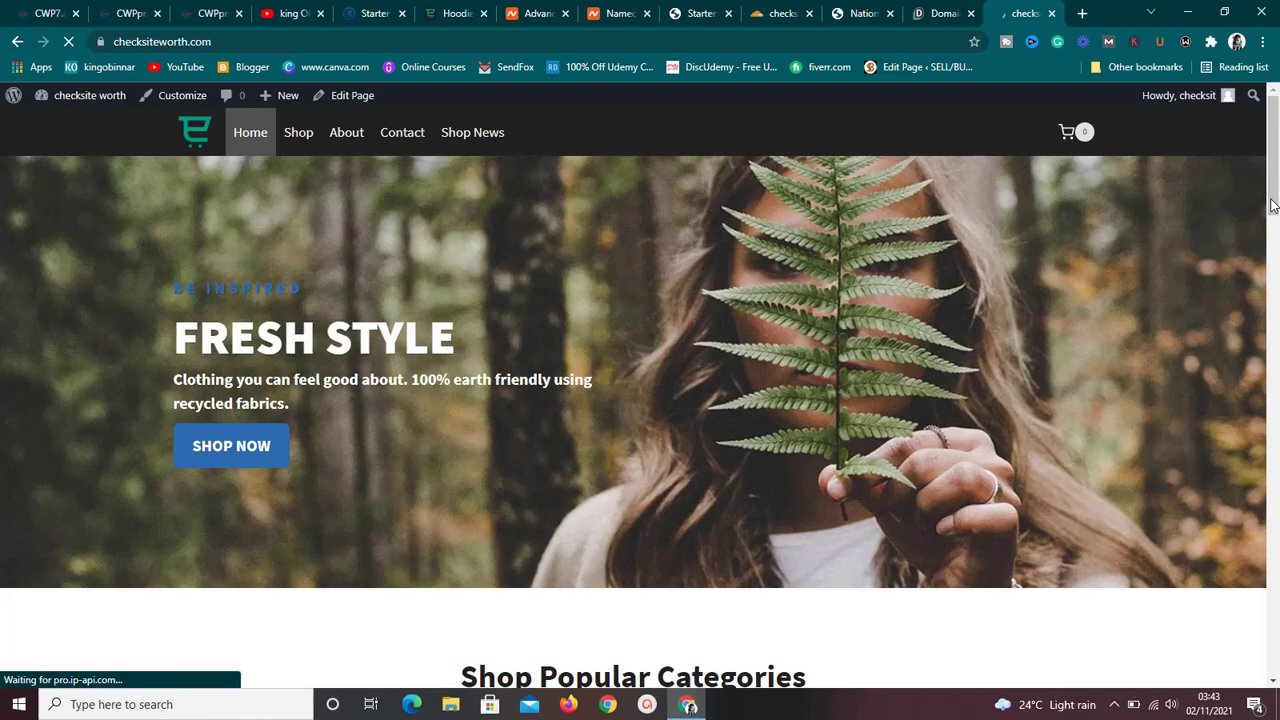
pyautogui.moveTo(1272, 205)
pyautogui.mouseDown()
pyautogui.moveTo(1270, 670)
pyautogui.moveTo(1275, 190)
pyautogui.mouseUp()
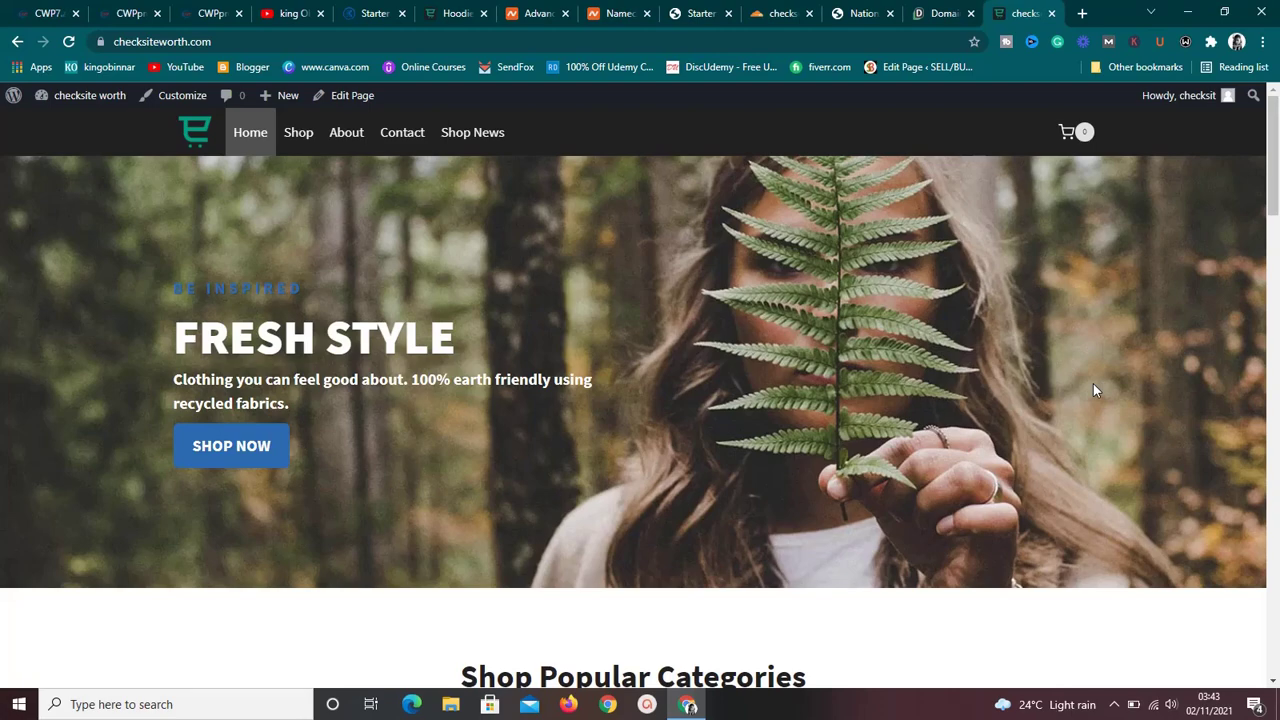
pyautogui.moveTo(1276, 143); pyautogui.dragTo(1276, 643)
pyautogui.moveTo(1276, 583); pyautogui.dragTo(1277, 122)
pyautogui.click(196, 104)
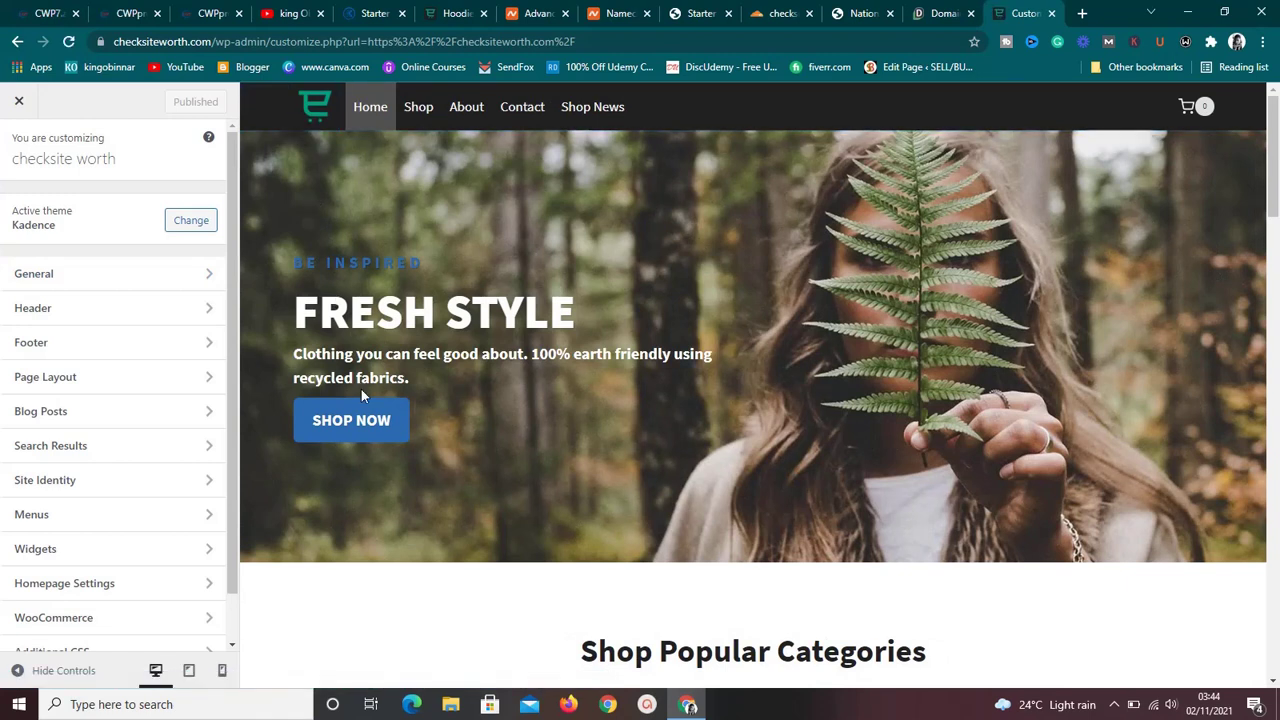
# Open Header › Logo settings from the logo's edit shortcut, showing the header builder layout.
pyautogui.moveTo(310, 122)
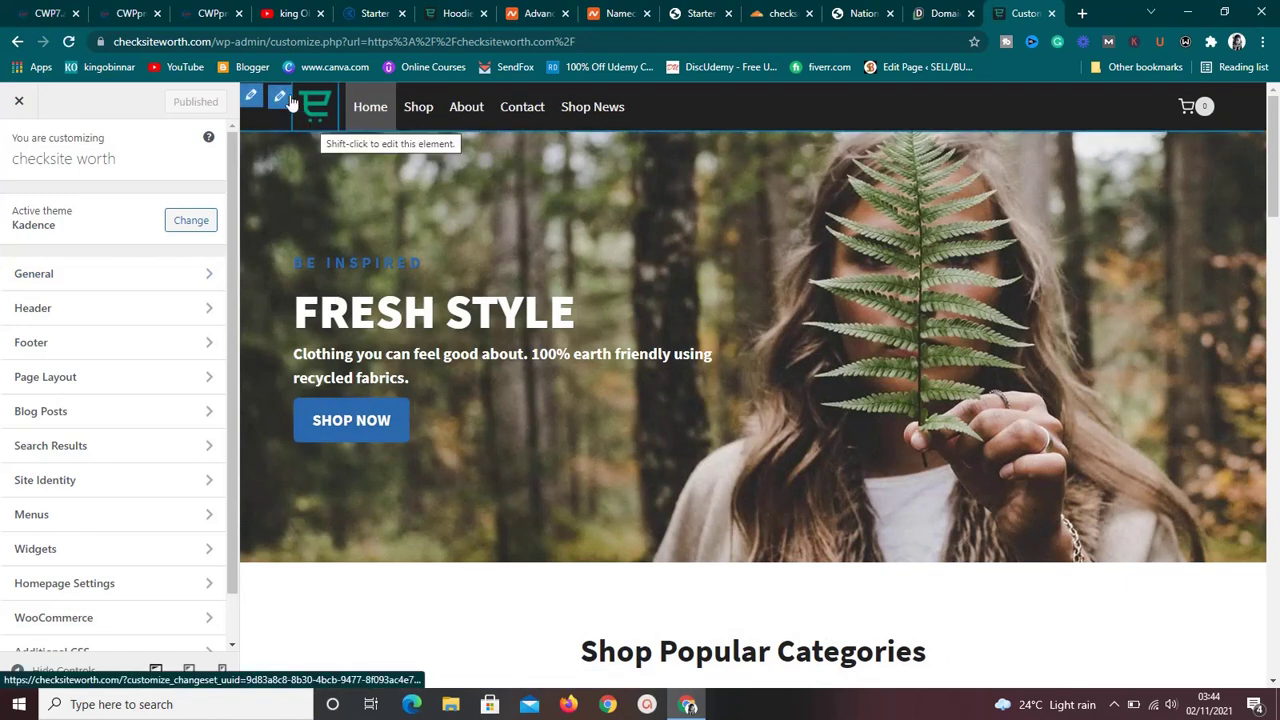
pyautogui.click(281, 101)
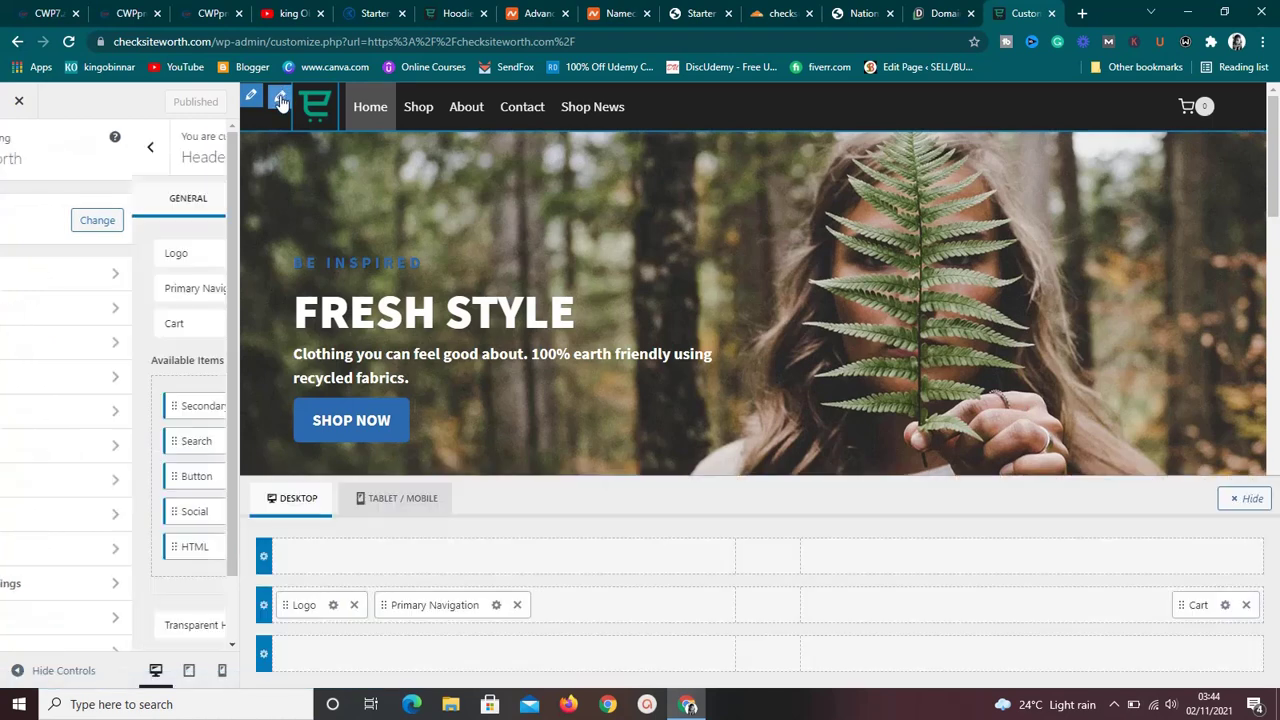
pyautogui.moveTo(229, 215); pyautogui.dragTo(215, 275)
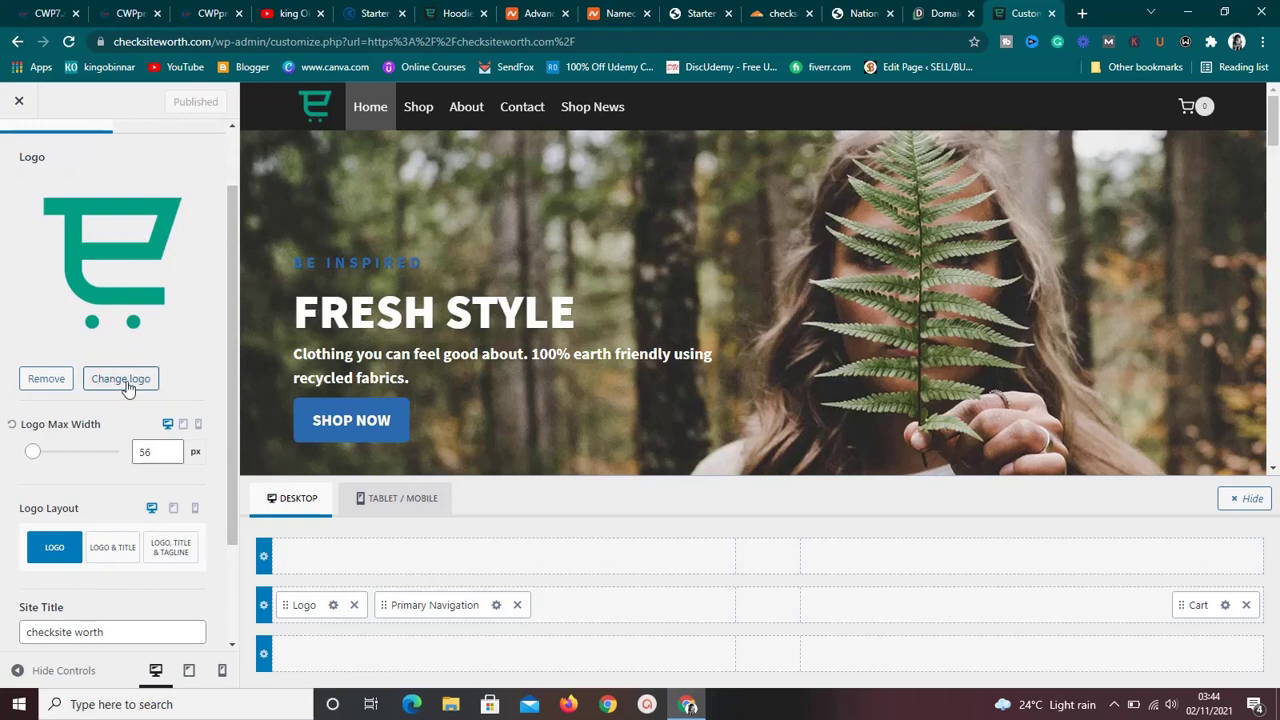
# Review the logo picker, site title 'checksite worth' and tagline 'Test' without changing them.
pyautogui.click(122, 380)
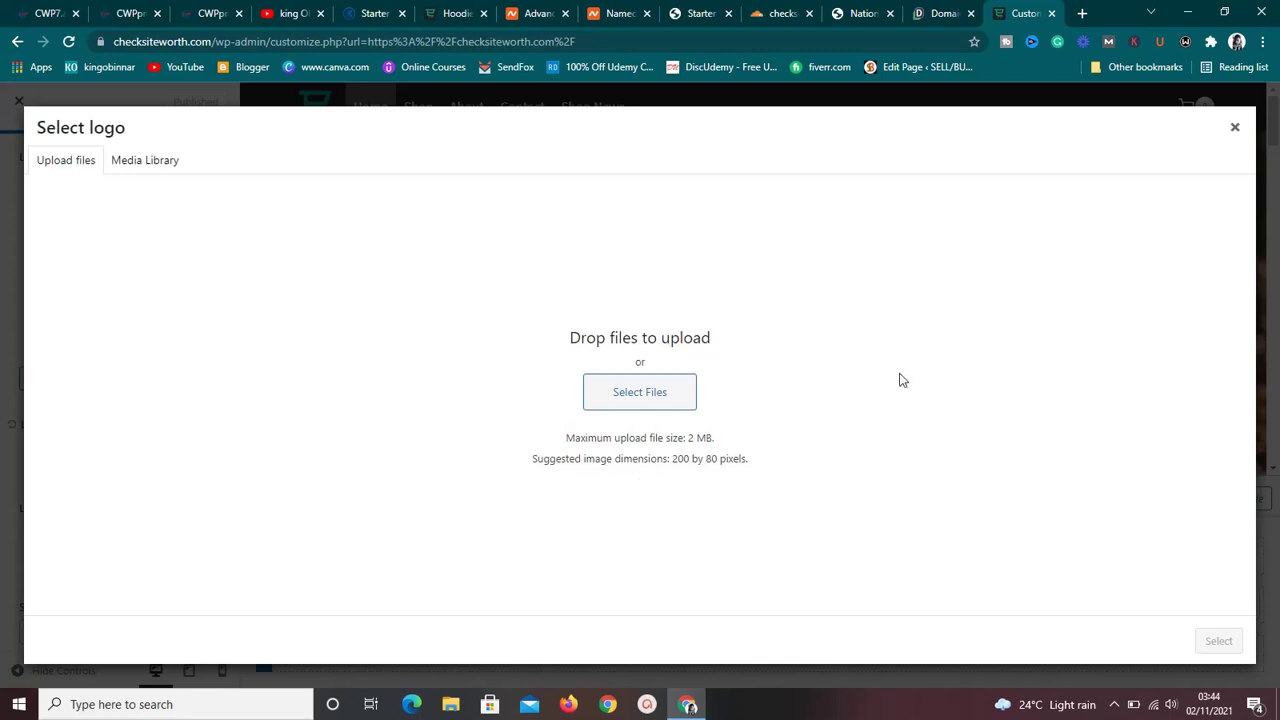
pyautogui.click(1236, 133)
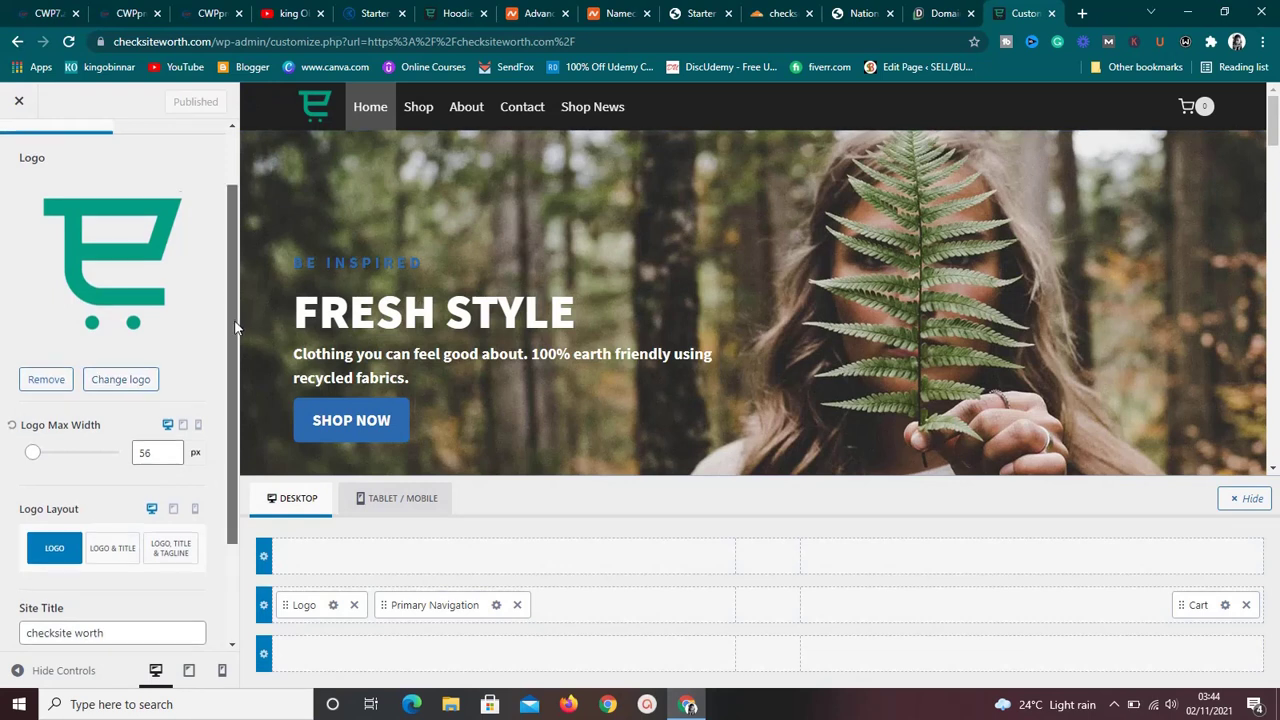
pyautogui.moveTo(236, 316); pyautogui.dragTo(232, 462)
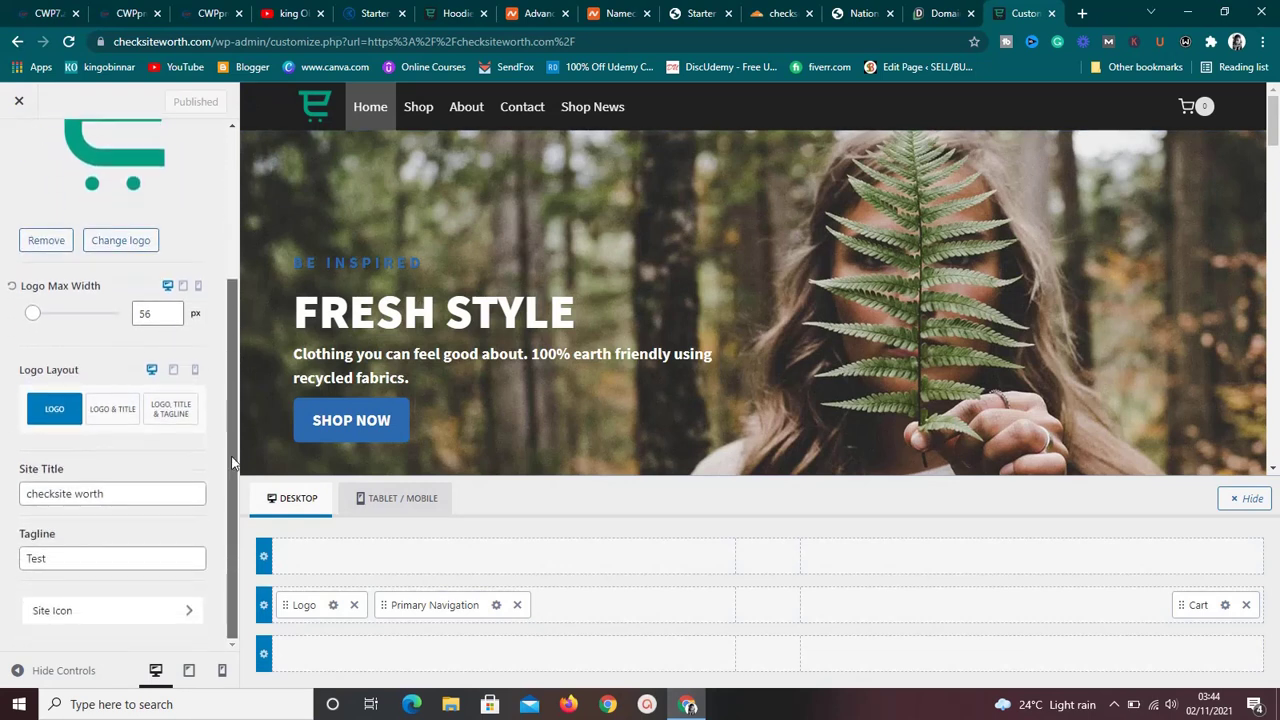
pyautogui.click(173, 494)
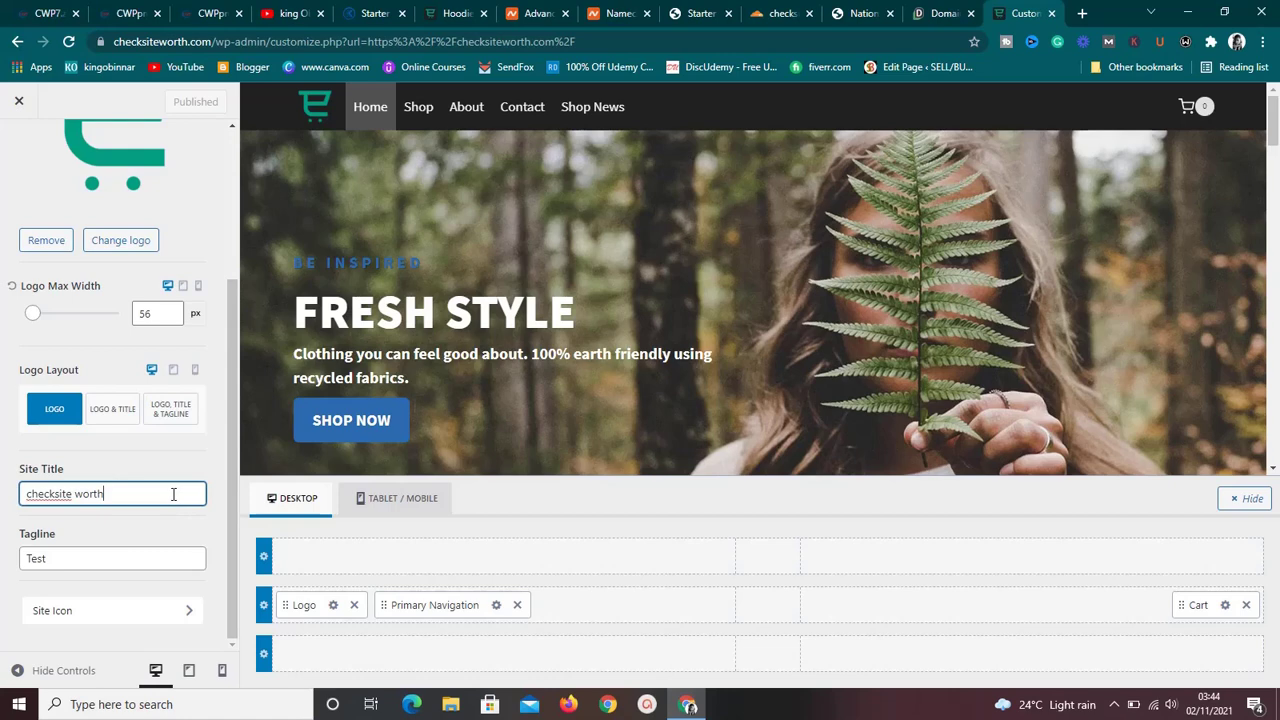
pyautogui.click(158, 563)
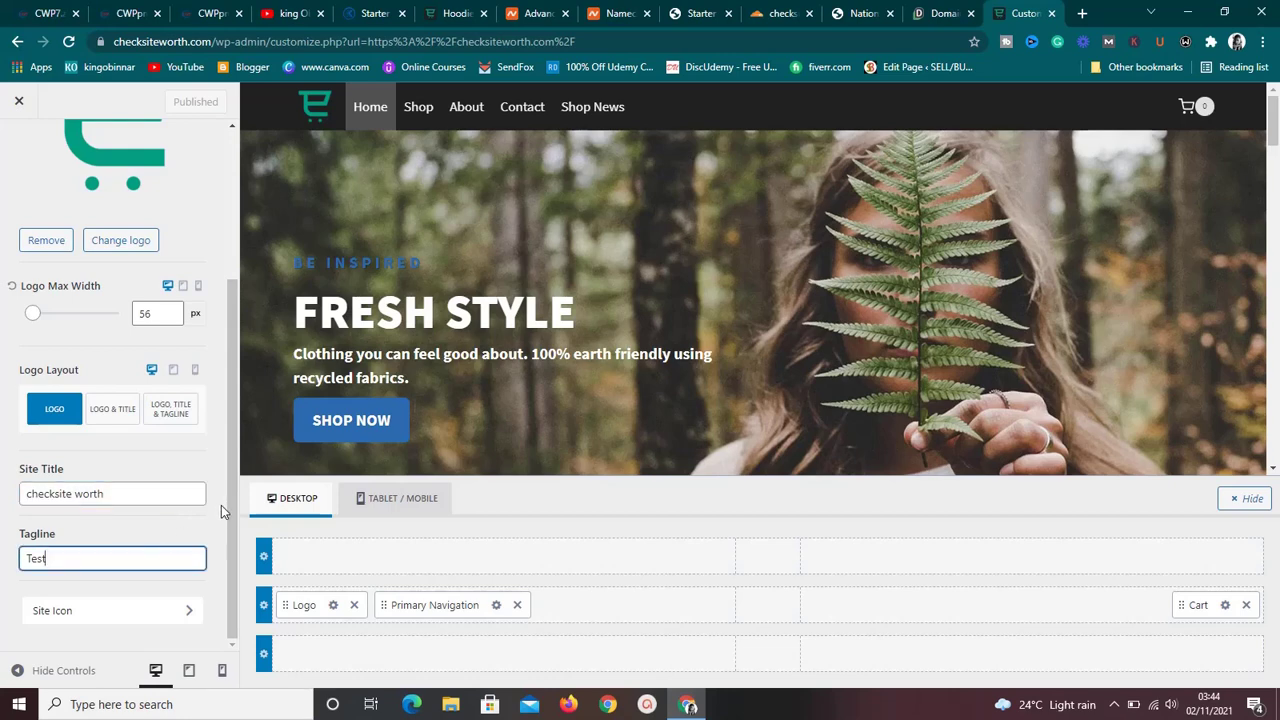
# Inspect the Site Icon settings, then return to the Customizer's main section list.
pyautogui.click(180, 610)
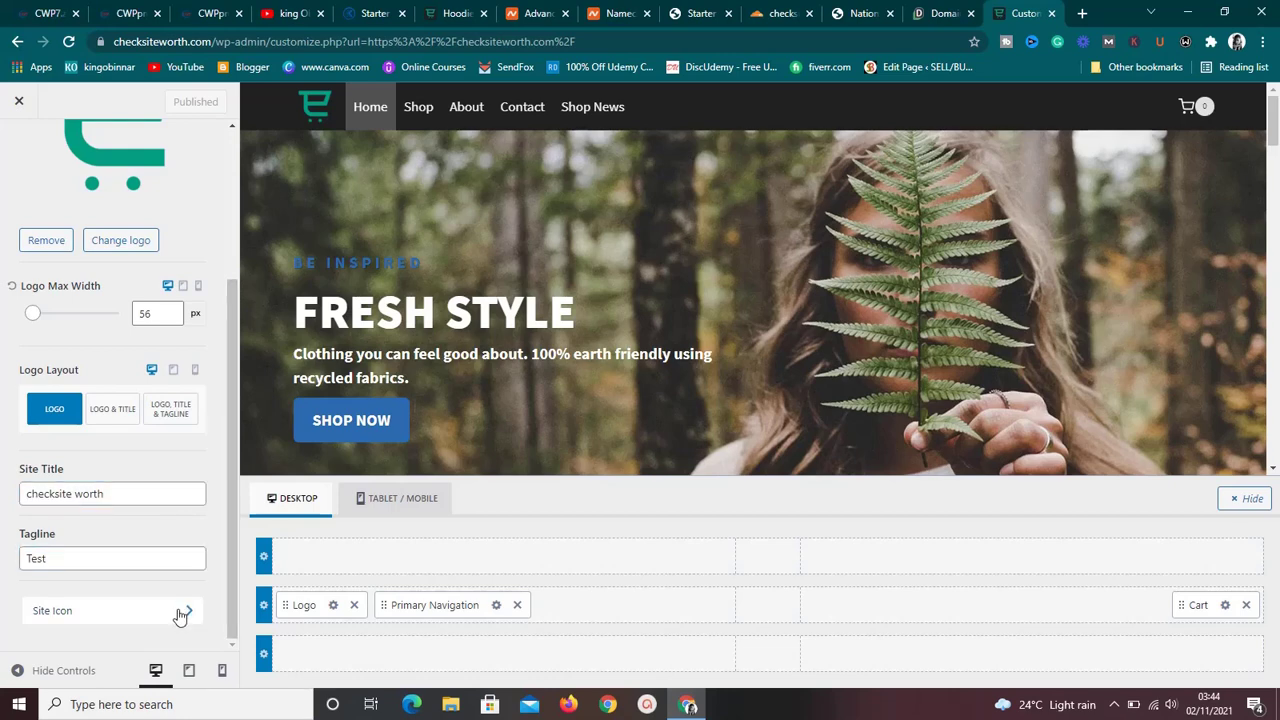
pyautogui.click(1081, 14)
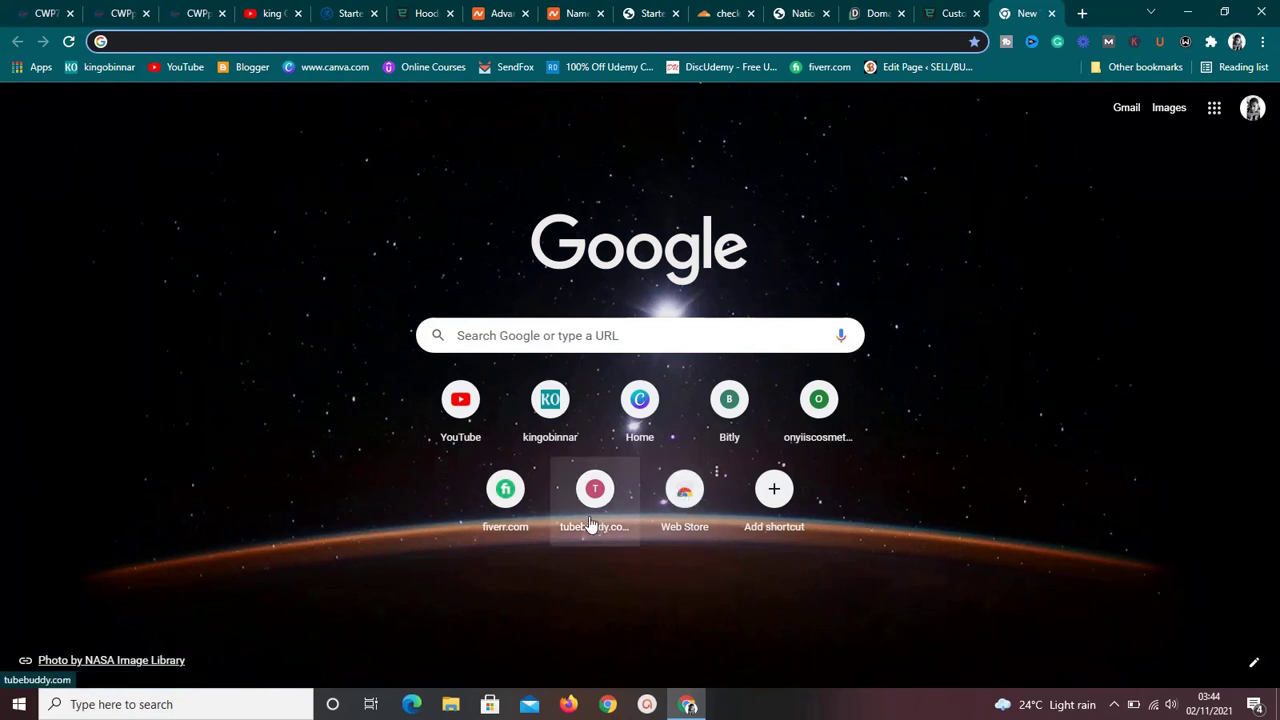
pyautogui.click(553, 414)
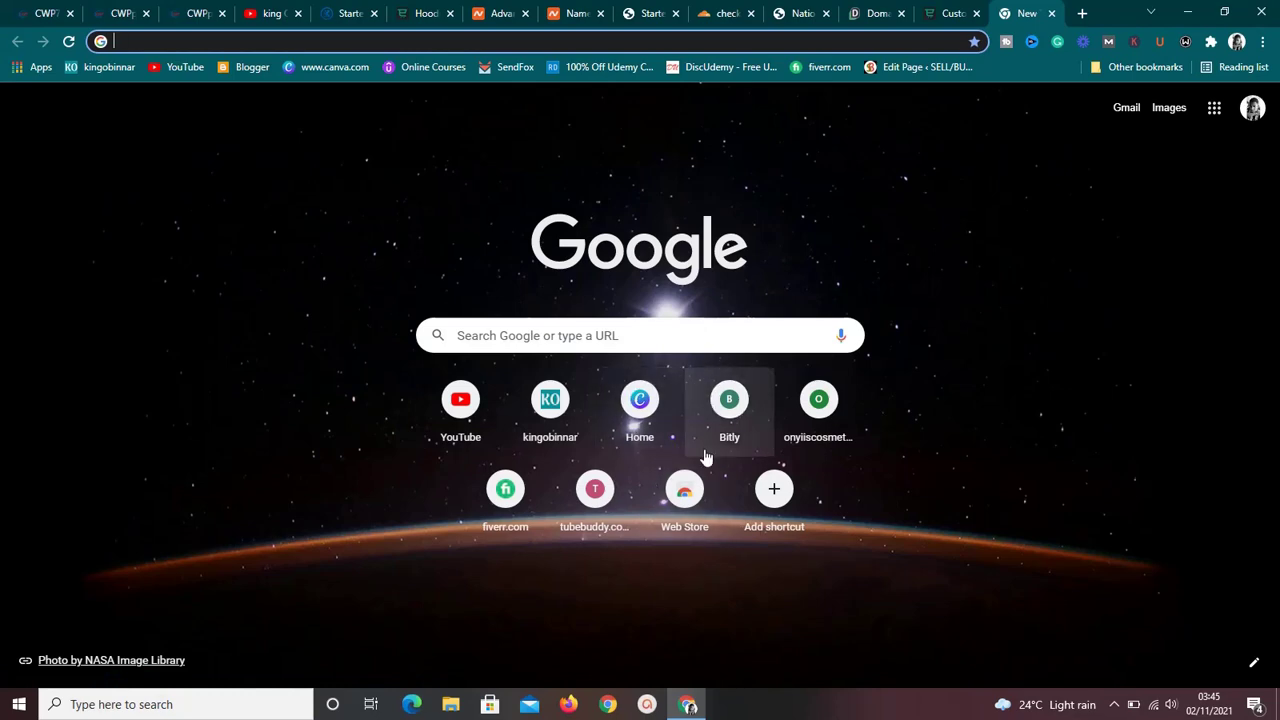
pyautogui.click(948, 13)
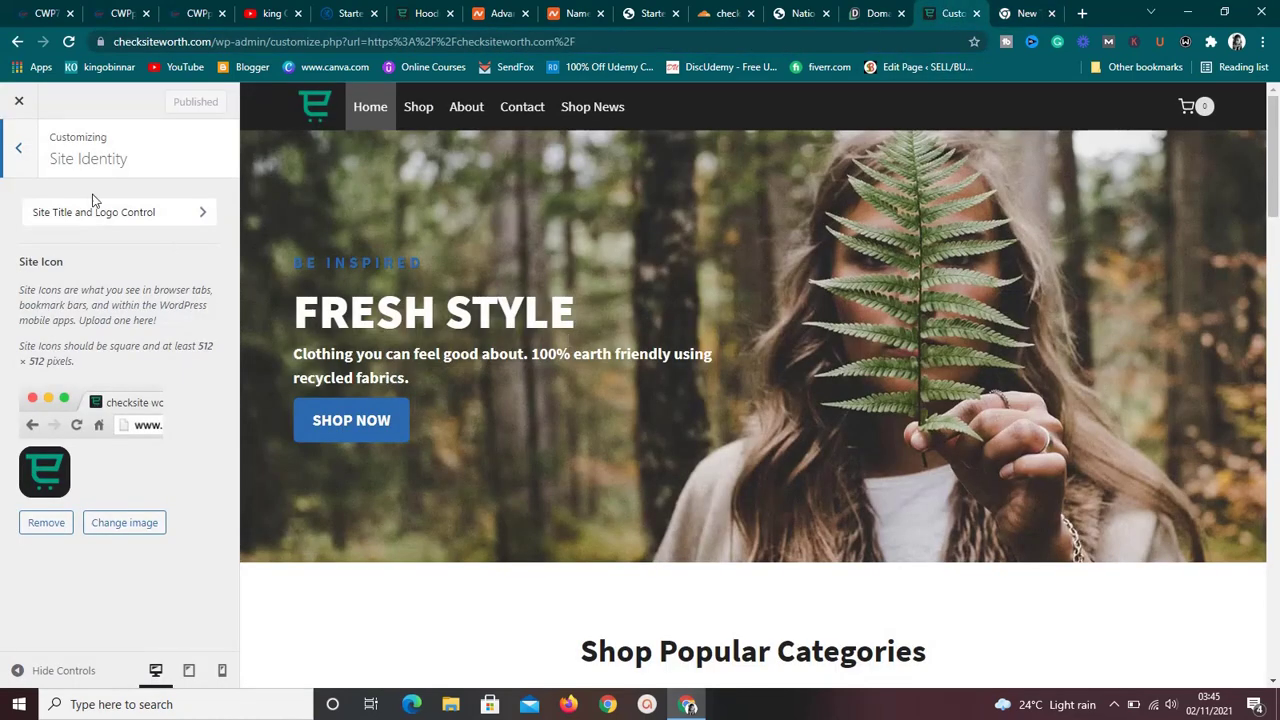
pyautogui.click(18, 148)
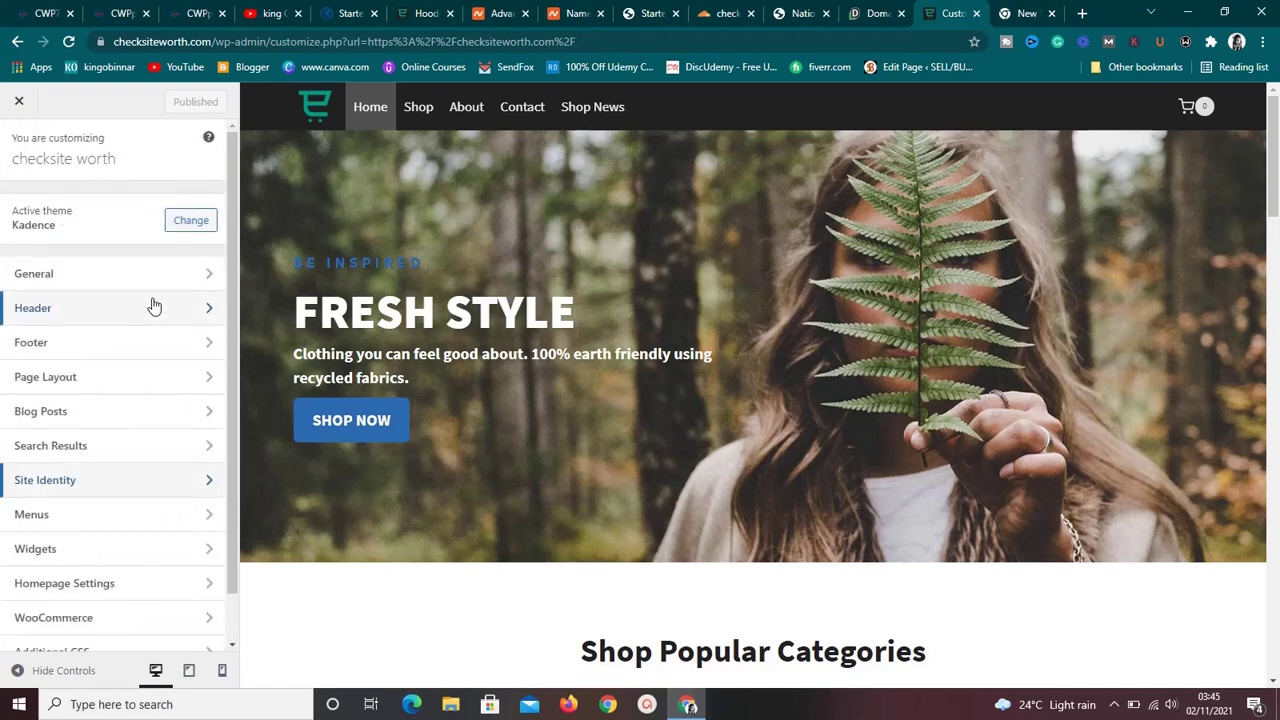
# Enable Scroll To Top under General and scroll the preview to confirm the button appears.
pyautogui.click(170, 279)
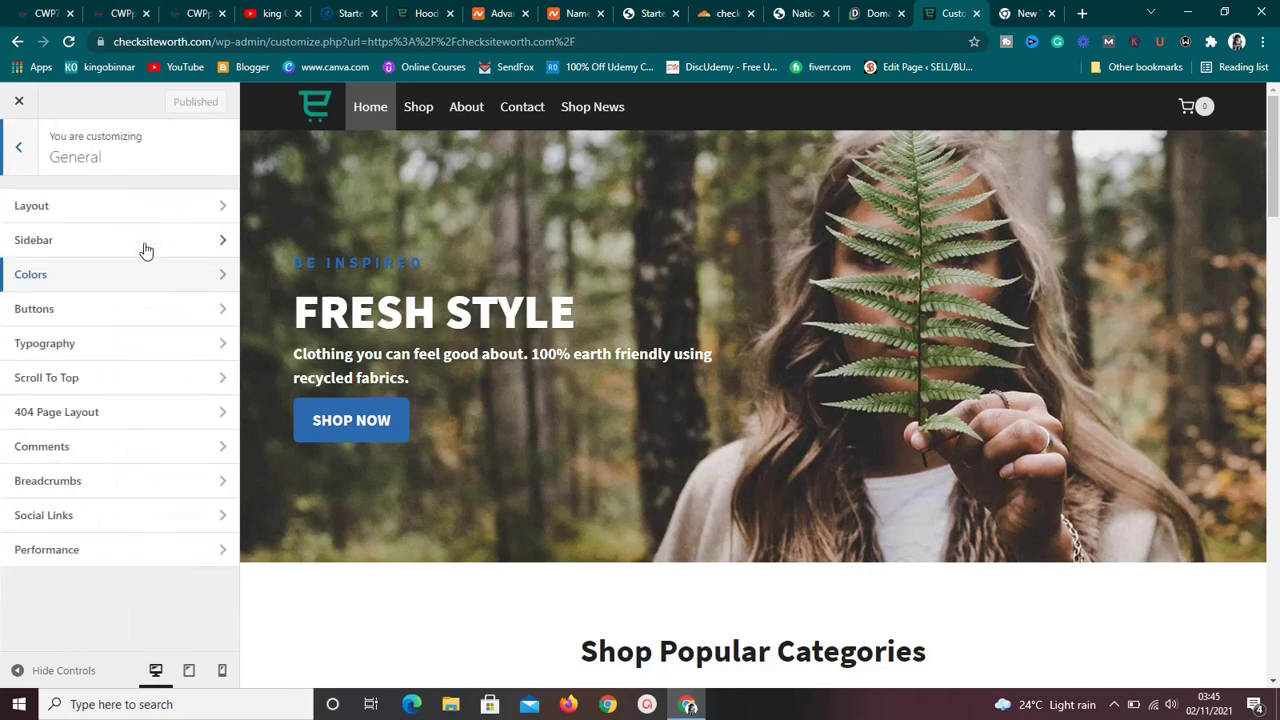
pyautogui.click(143, 390)
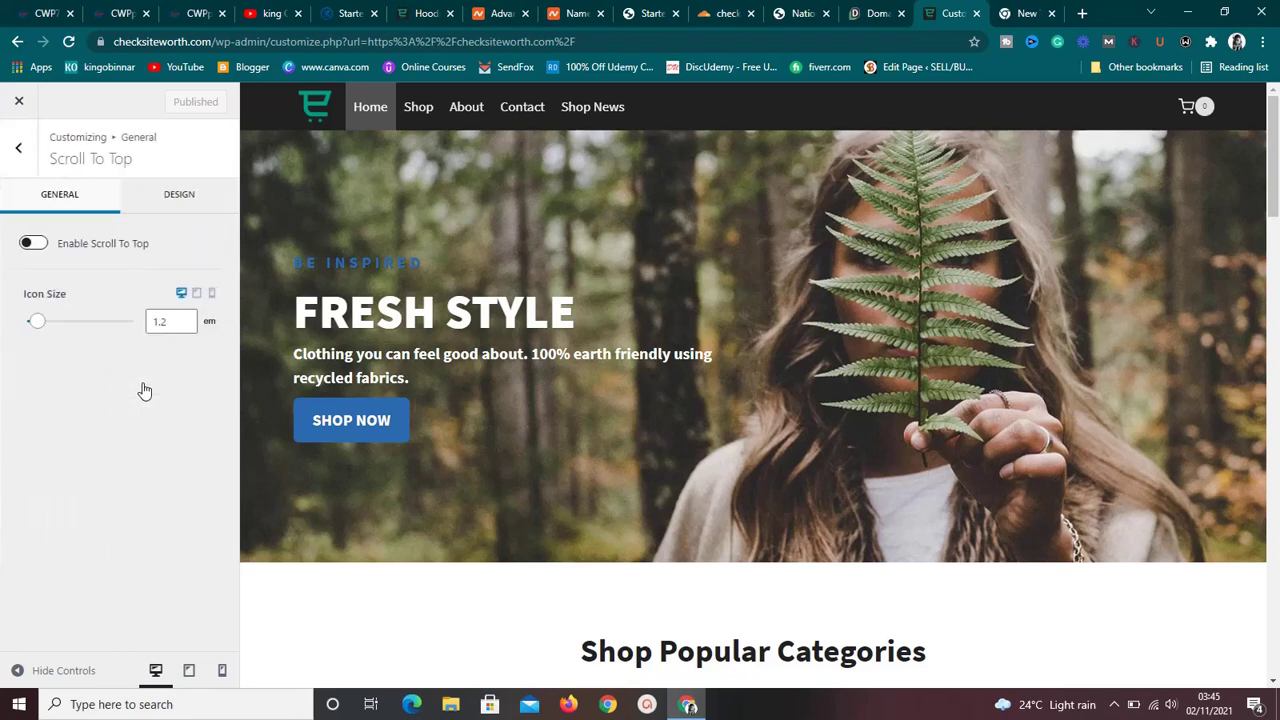
pyautogui.click(36, 245)
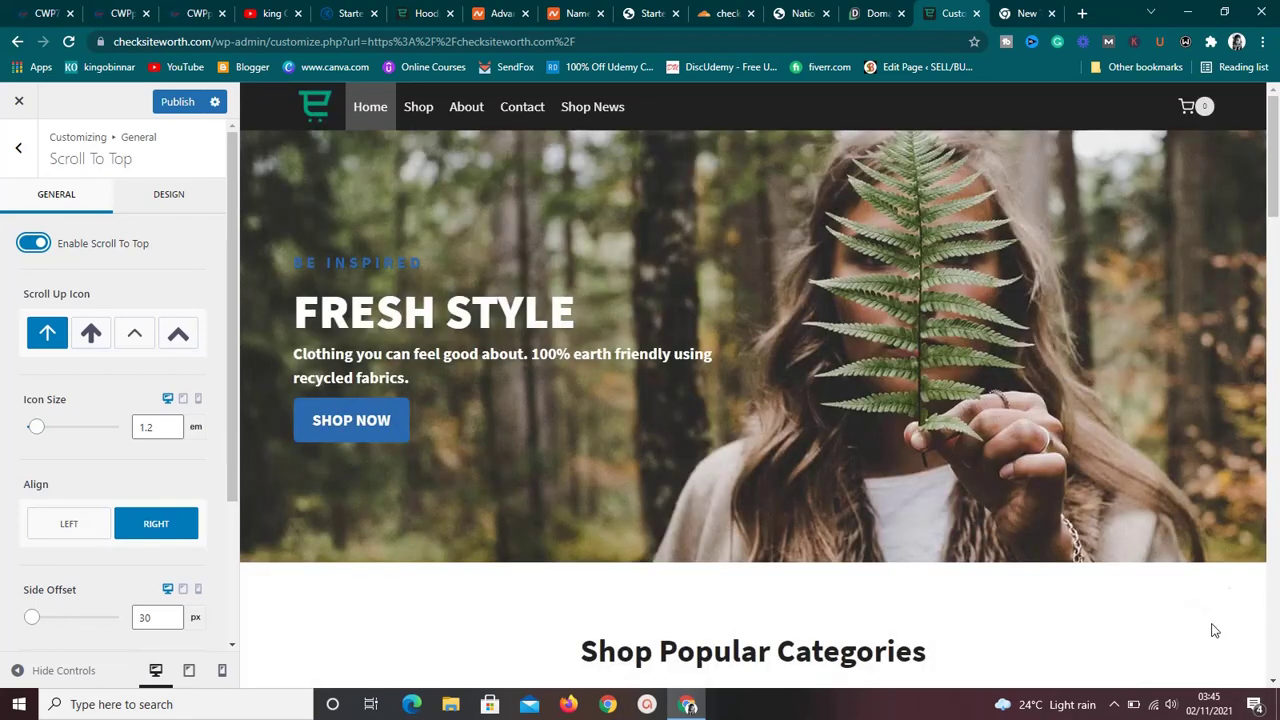
pyautogui.moveTo(1272, 214); pyautogui.dragTo(1273, 302)
pyautogui.moveTo(1275, 357); pyautogui.dragTo(1272, 427)
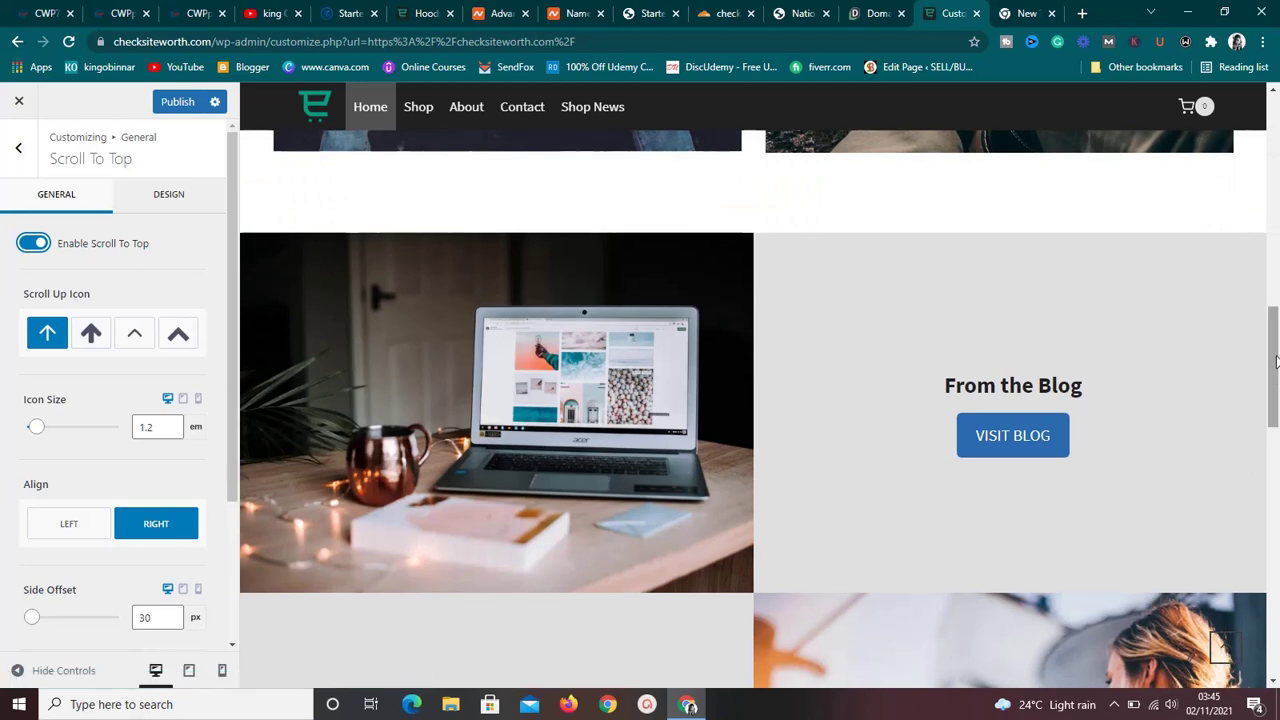
pyautogui.scroll(2, 1275, 360)
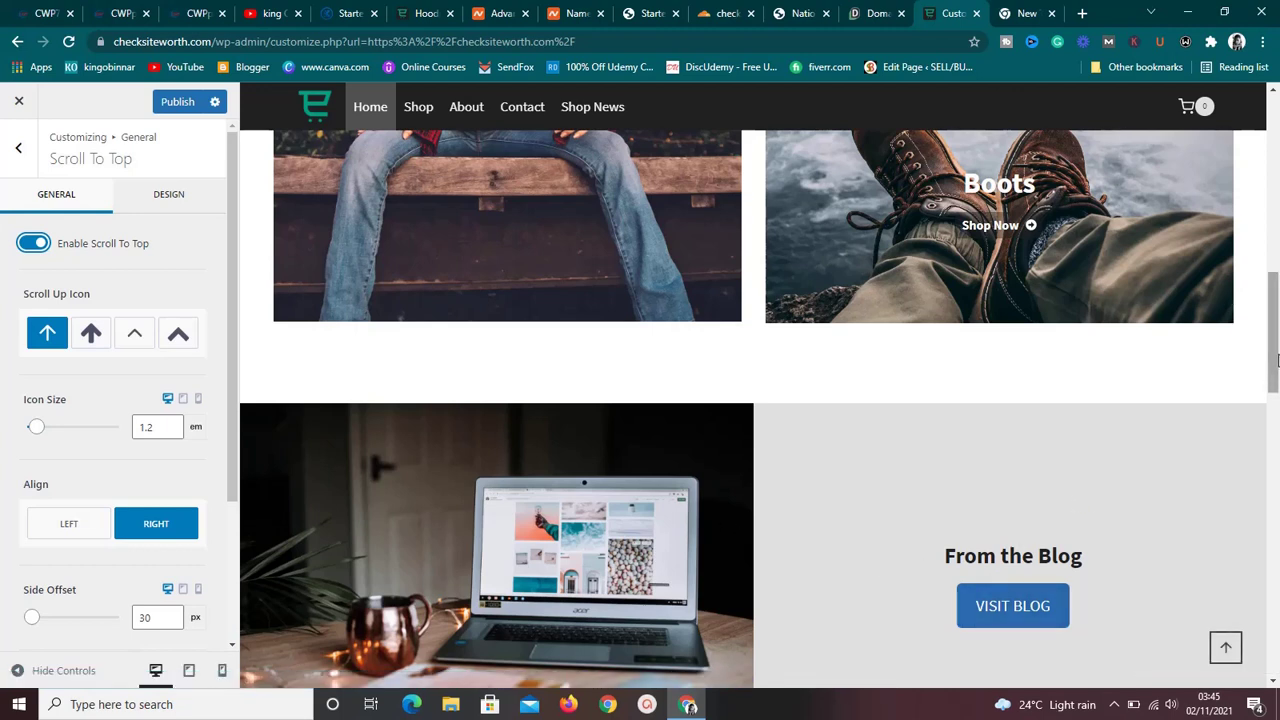
pyautogui.moveTo(1276, 360); pyautogui.dragTo(1276, 258)
pyautogui.moveTo(1276, 207); pyautogui.dragTo(1276, 117)
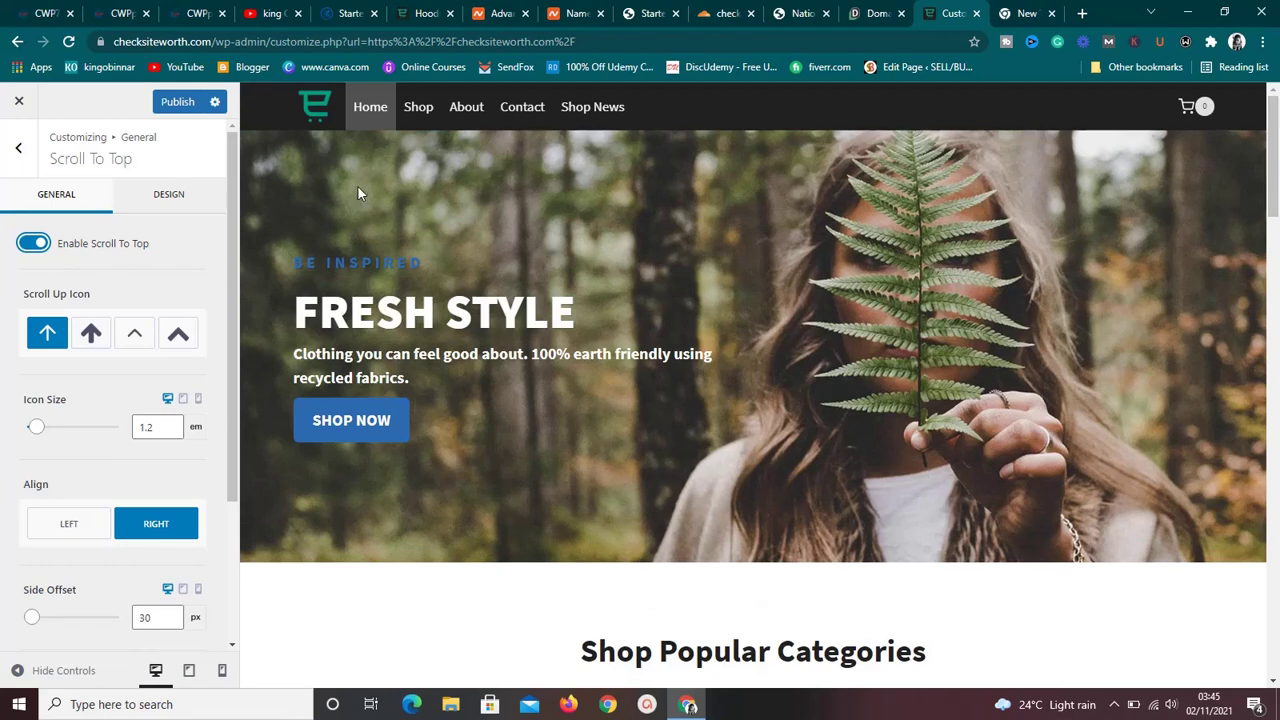
pyautogui.click(18, 150)
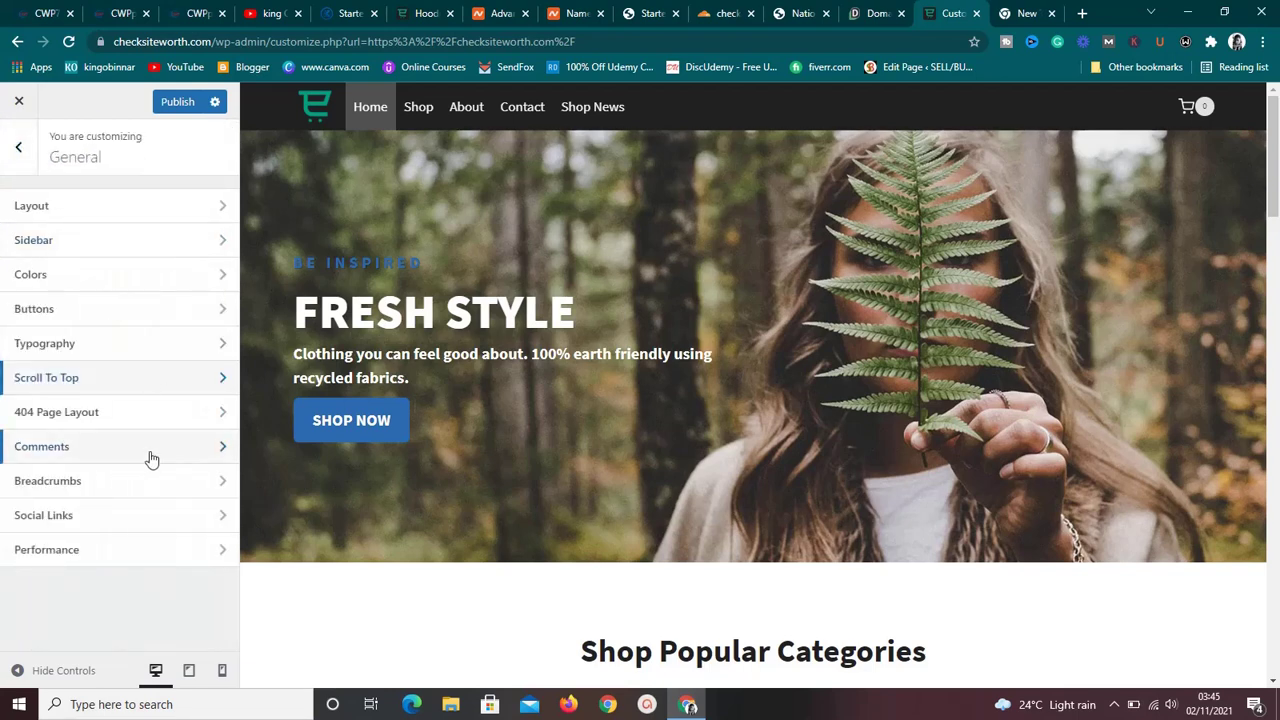
# Glance at Performance settings, then close the Customizer and discard the unsaved changes.
pyautogui.click(166, 553)
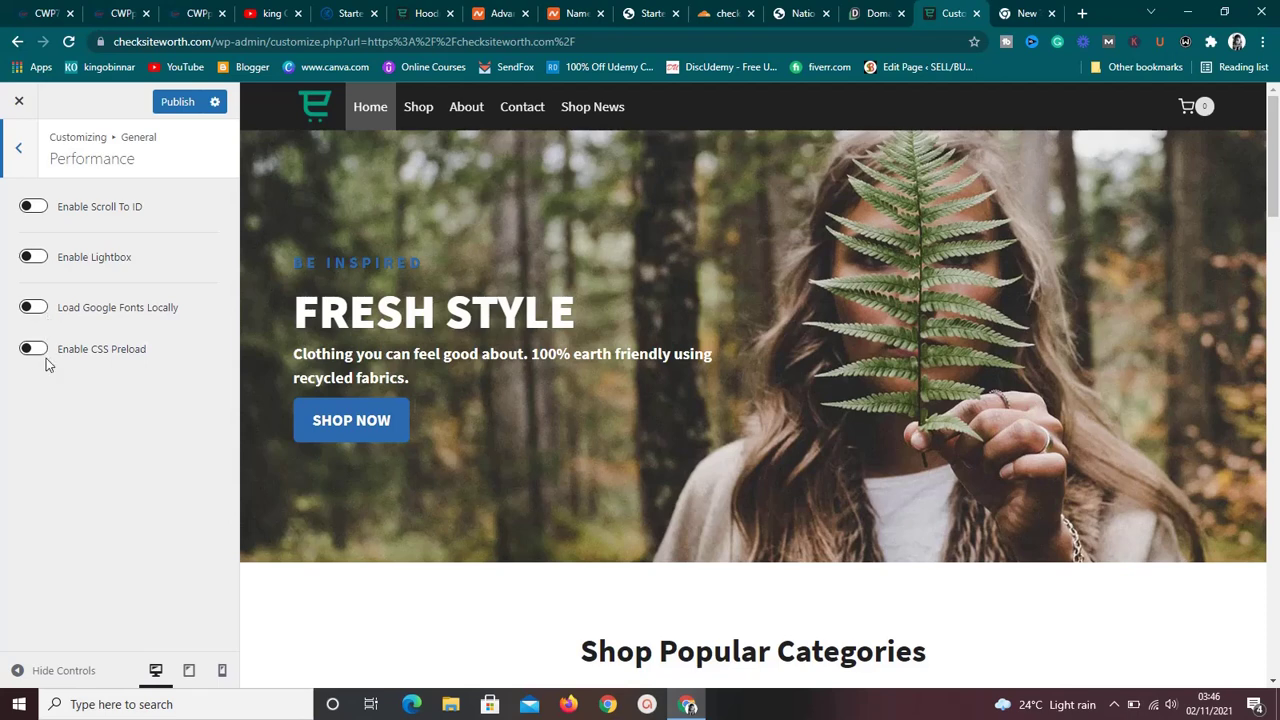
pyautogui.click(20, 155)
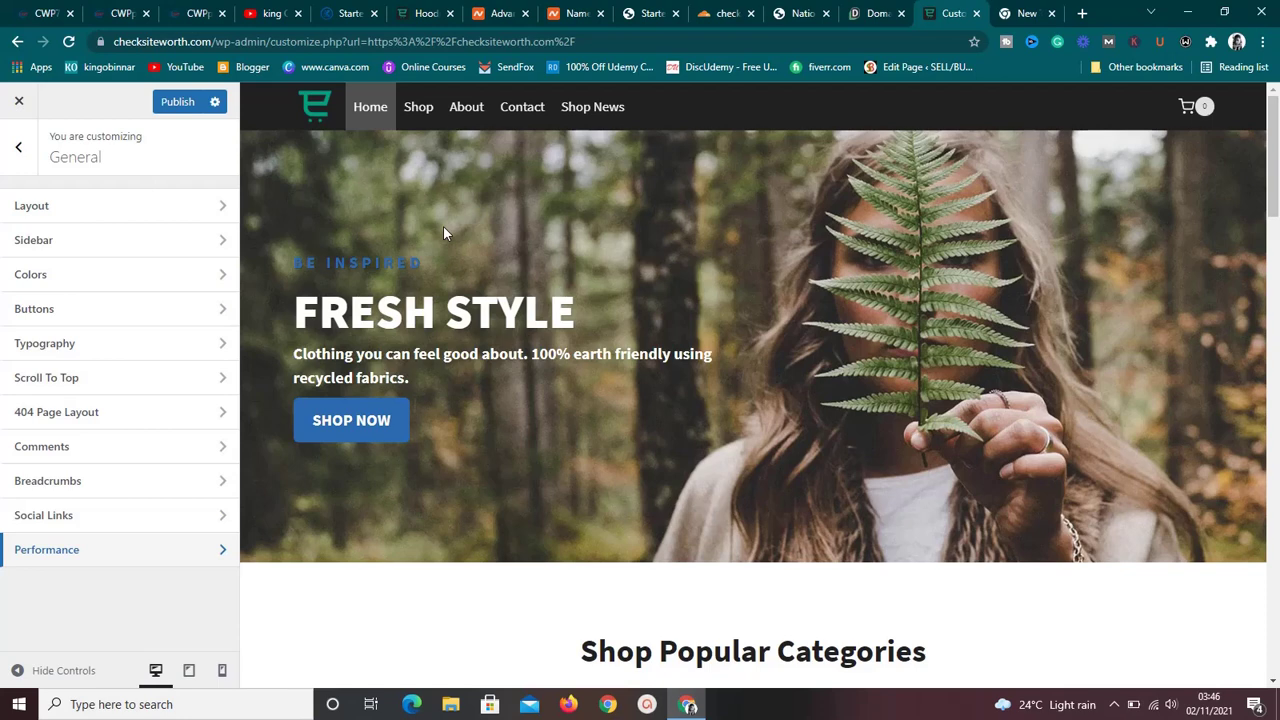
pyautogui.click(17, 105)
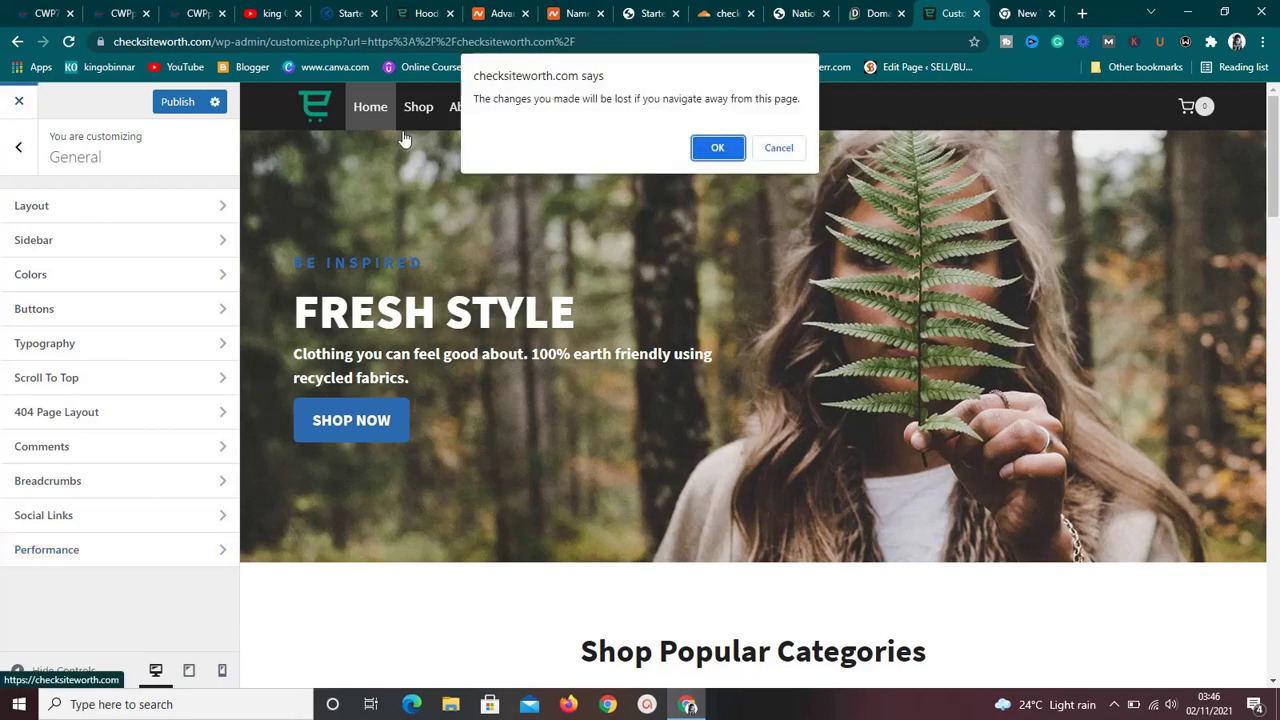
pyautogui.click(731, 150)
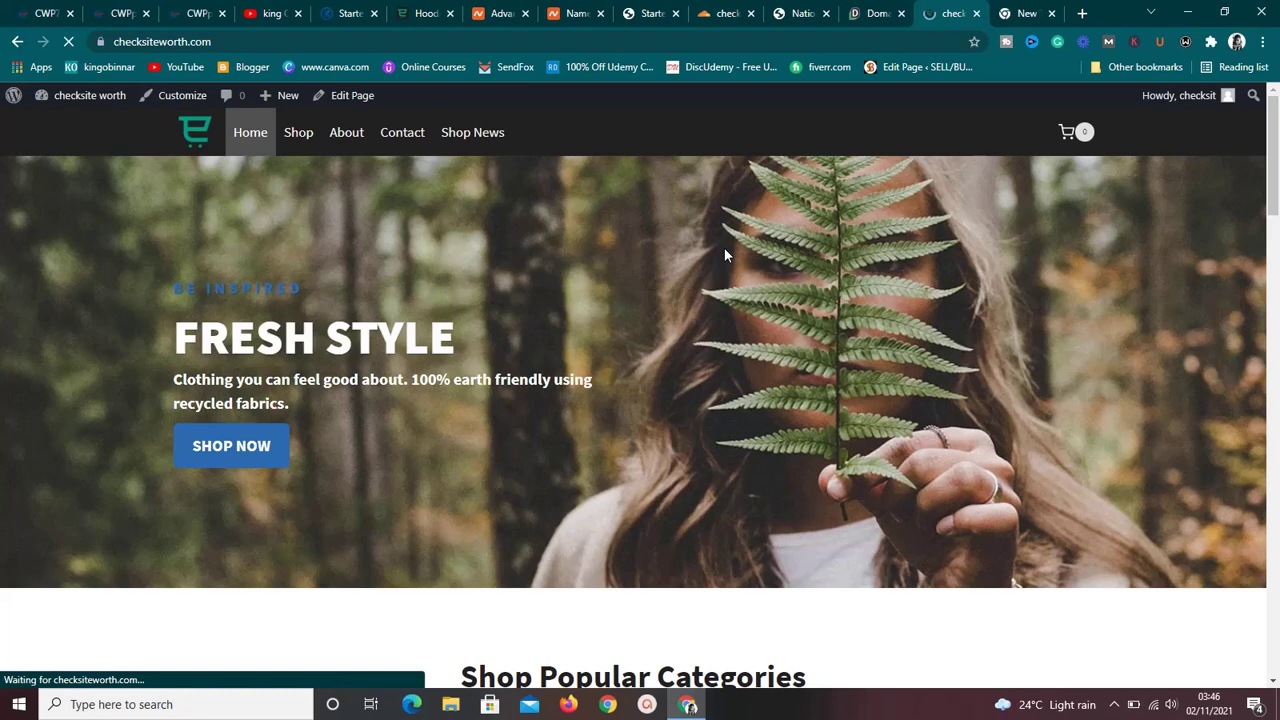
# Go from the Starter Templates page to the admin Dashboard showing the WooCommerce update notice.
pyautogui.click(652, 13)
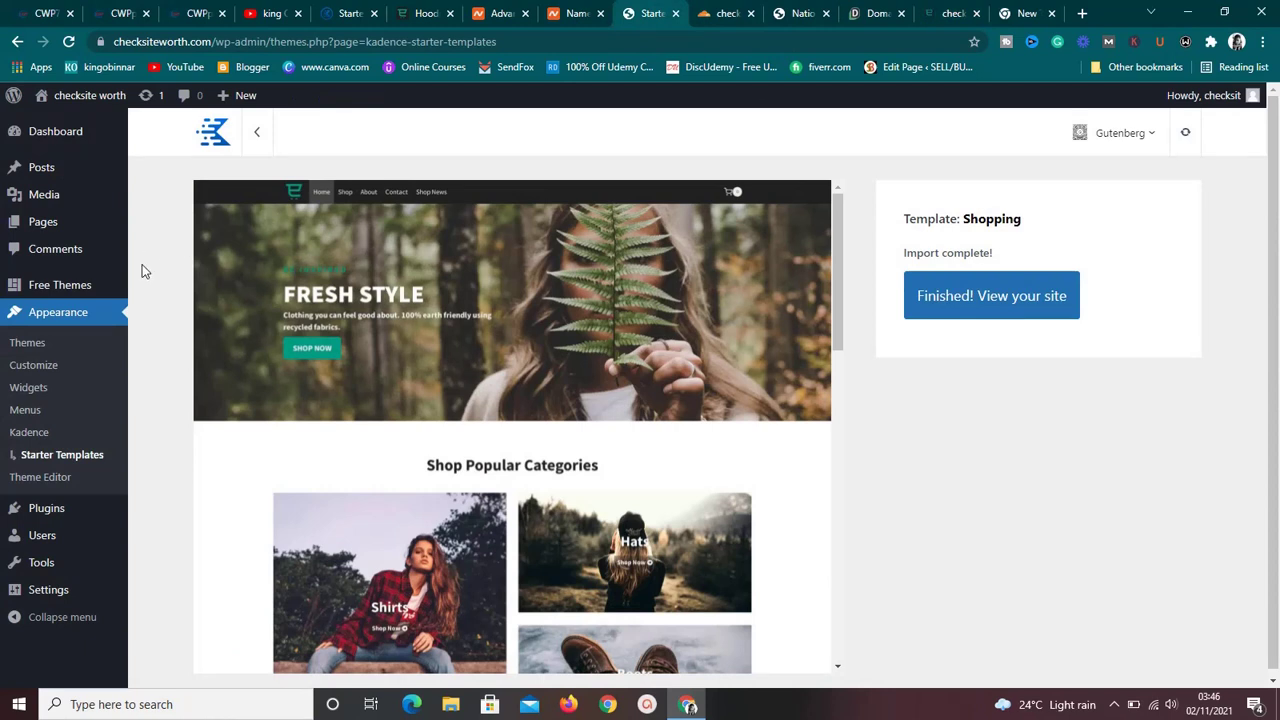
pyautogui.moveTo(38, 130)
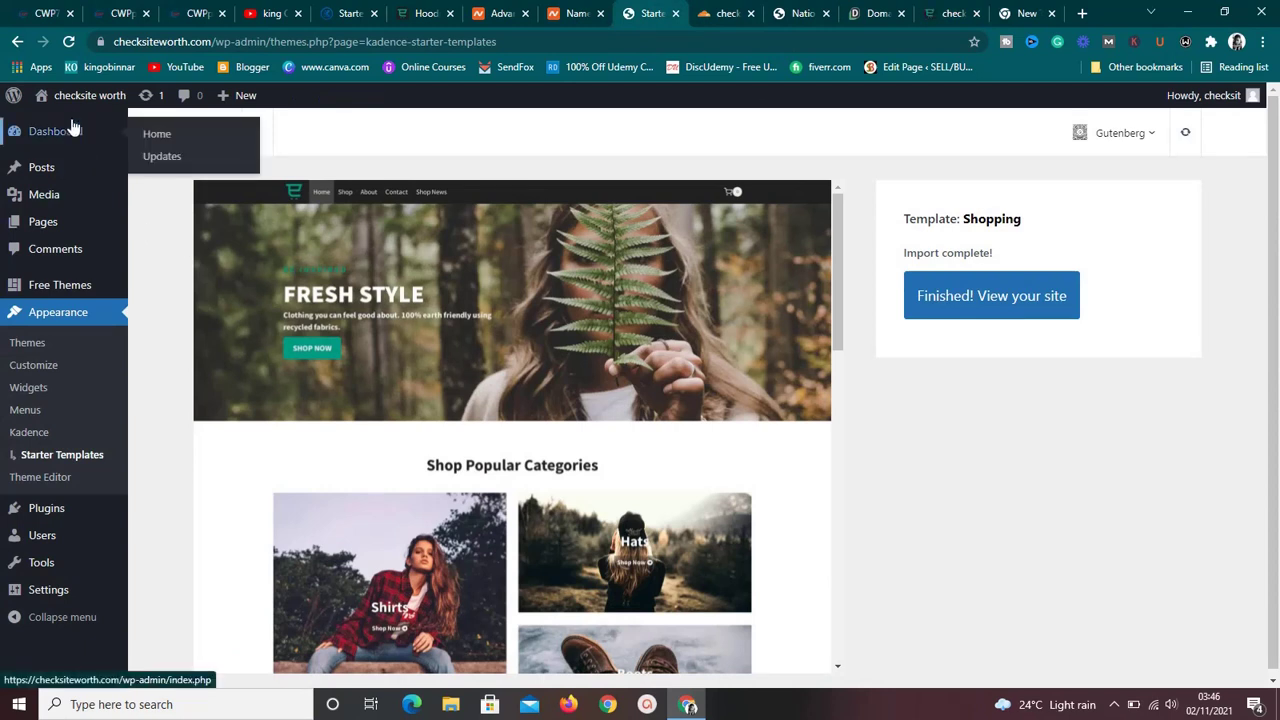
pyautogui.moveTo(90, 103)
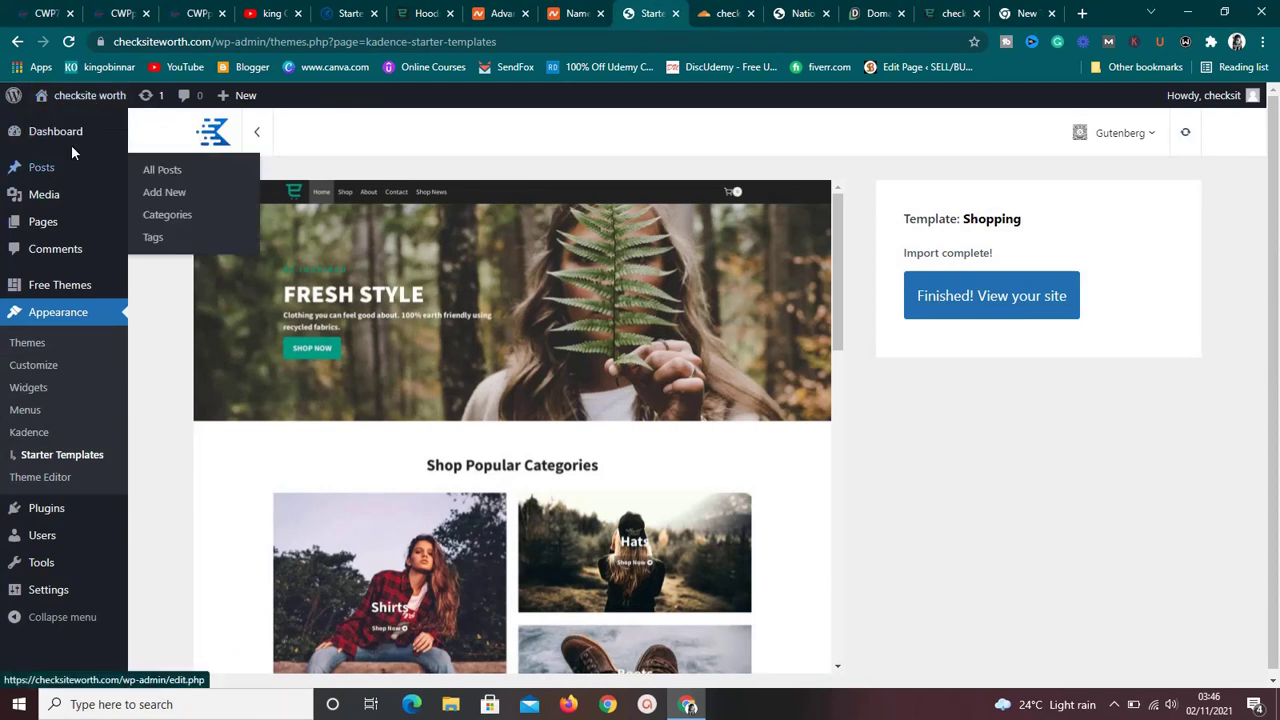
pyautogui.click(71, 147)
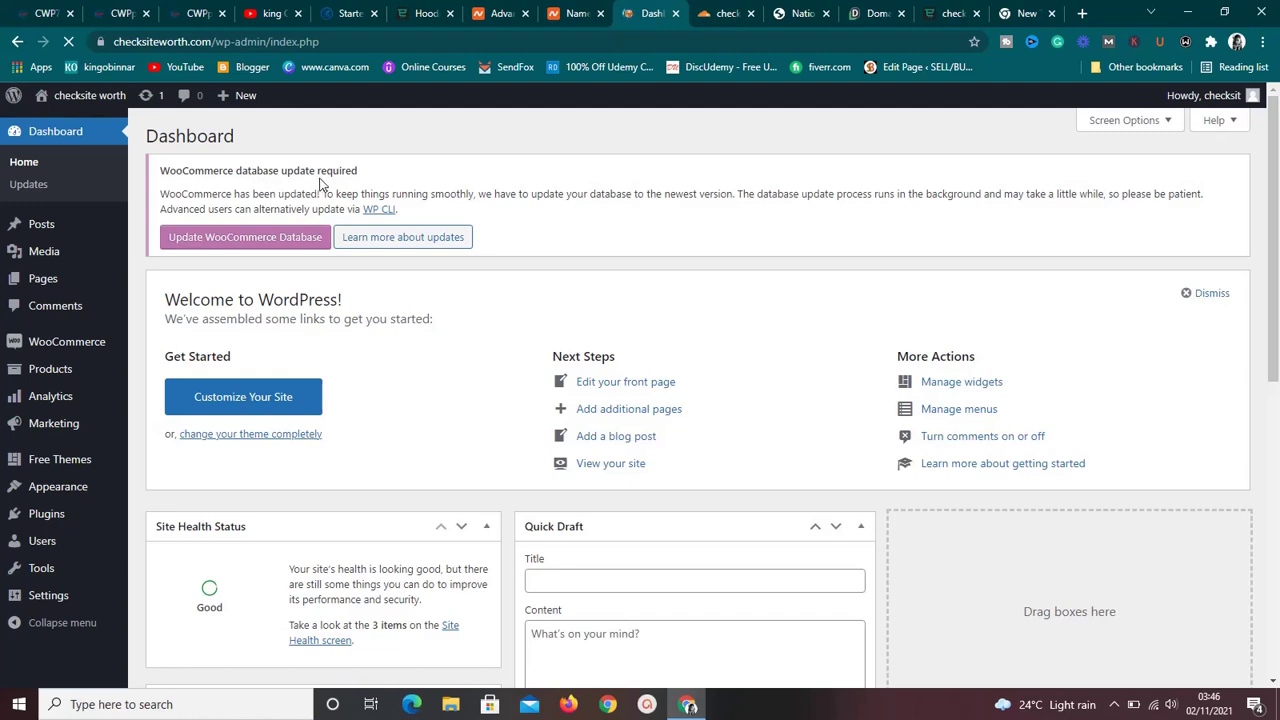
# Run the WooCommerce database update and scroll to the General settings' store address fields.
pyautogui.click(277, 243)
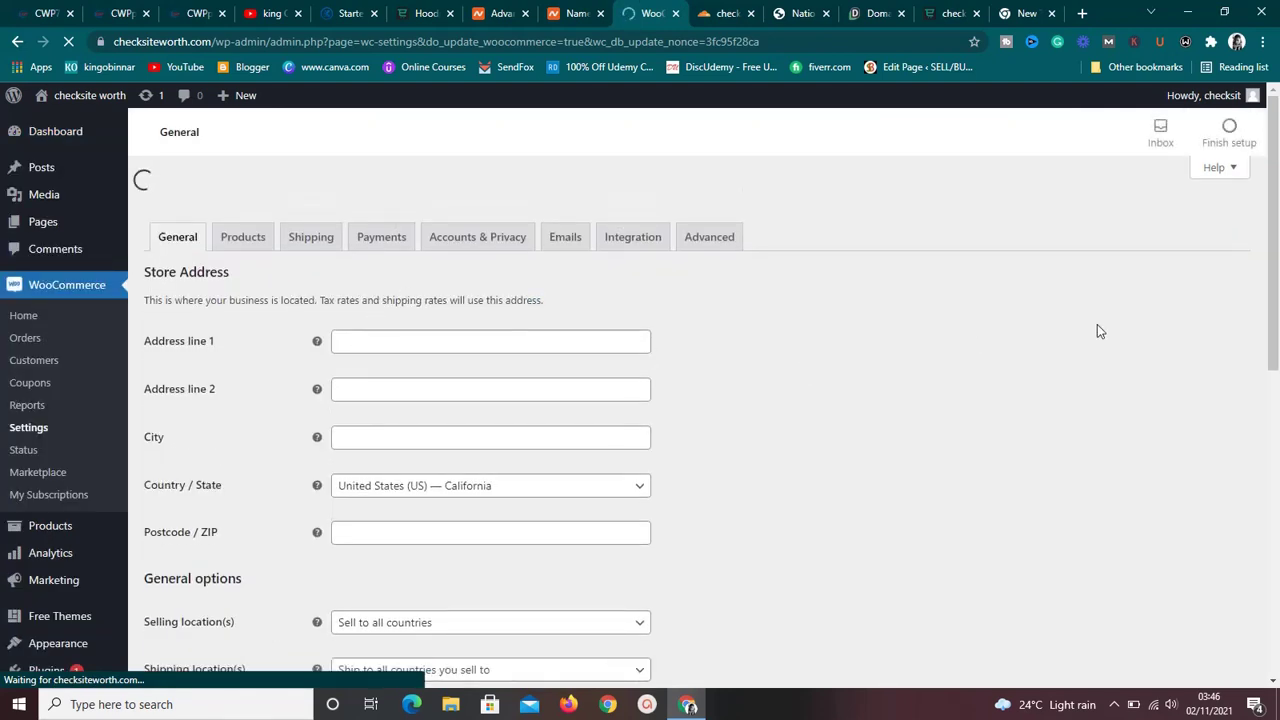
pyautogui.moveTo(1274, 264)
pyautogui.mouseDown()
pyautogui.moveTo(1276, 289)
pyautogui.moveTo(1277, 249)
pyautogui.mouseUp()
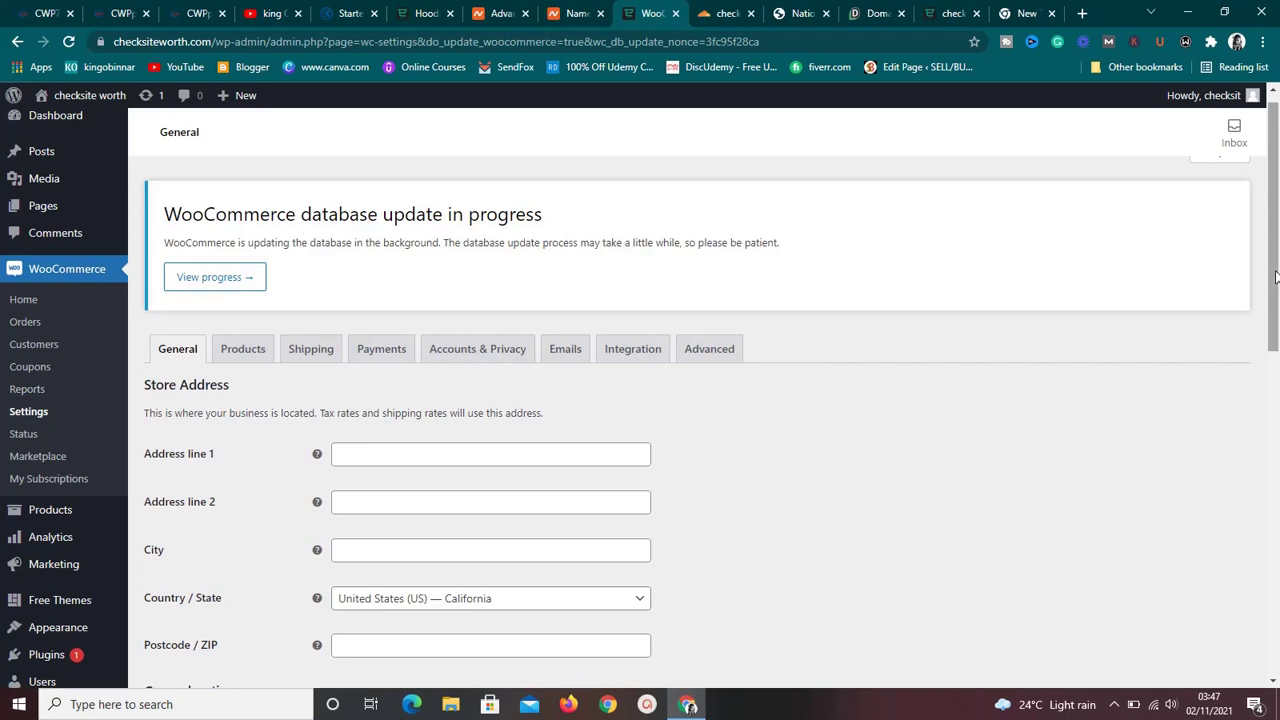
pyautogui.moveTo(1274, 276); pyautogui.dragTo(1275, 346)
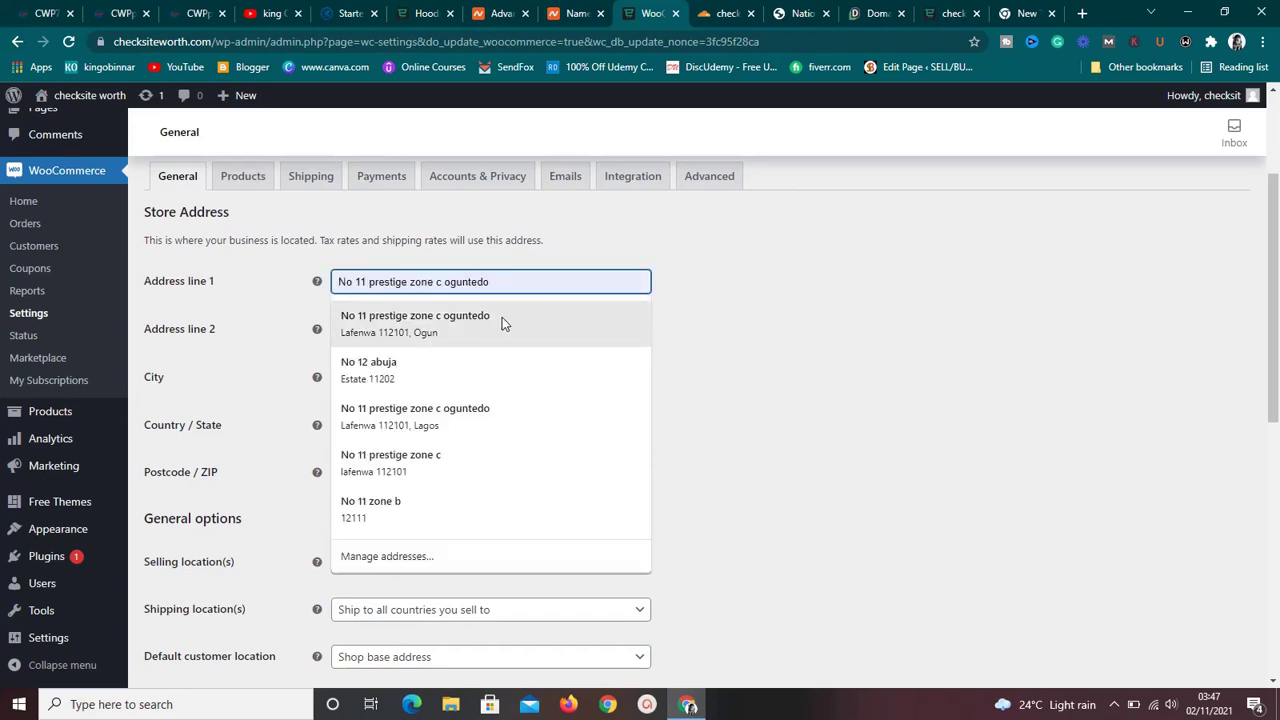
# Autofill the store address, clear Address line 1, and keep California as country/state.
pyautogui.click(502, 317)
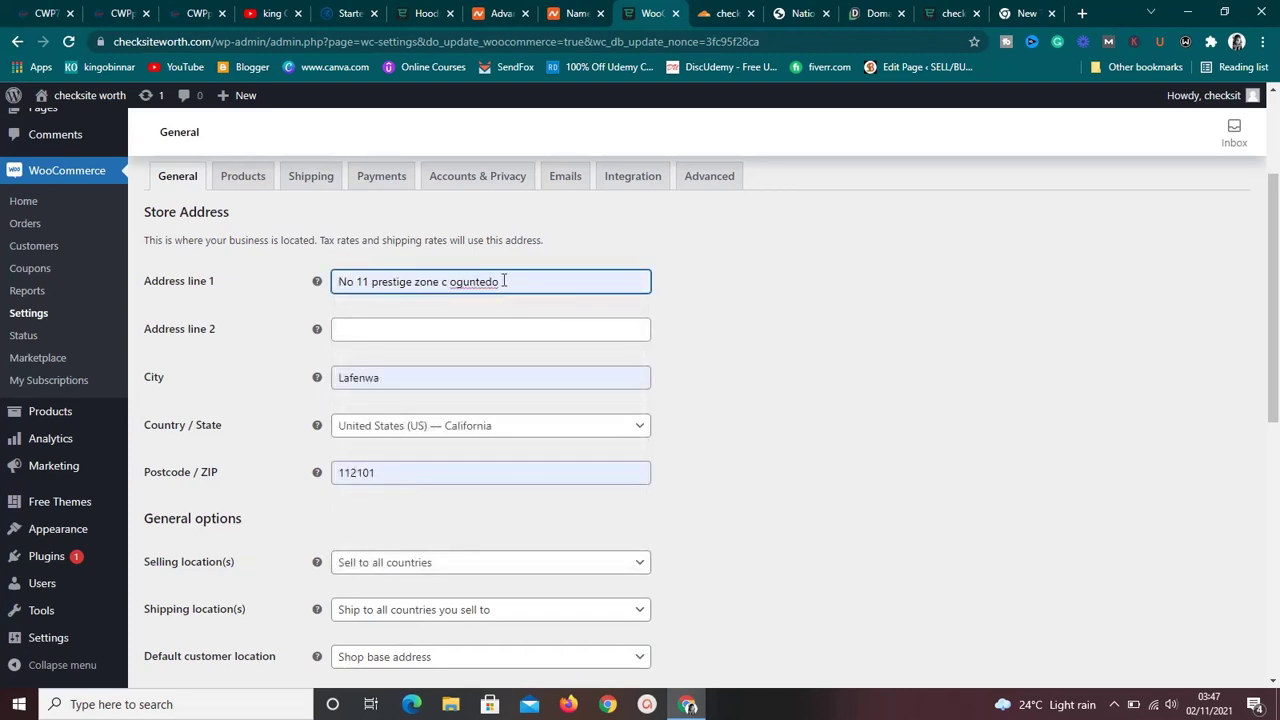
pyautogui.click(505, 281)
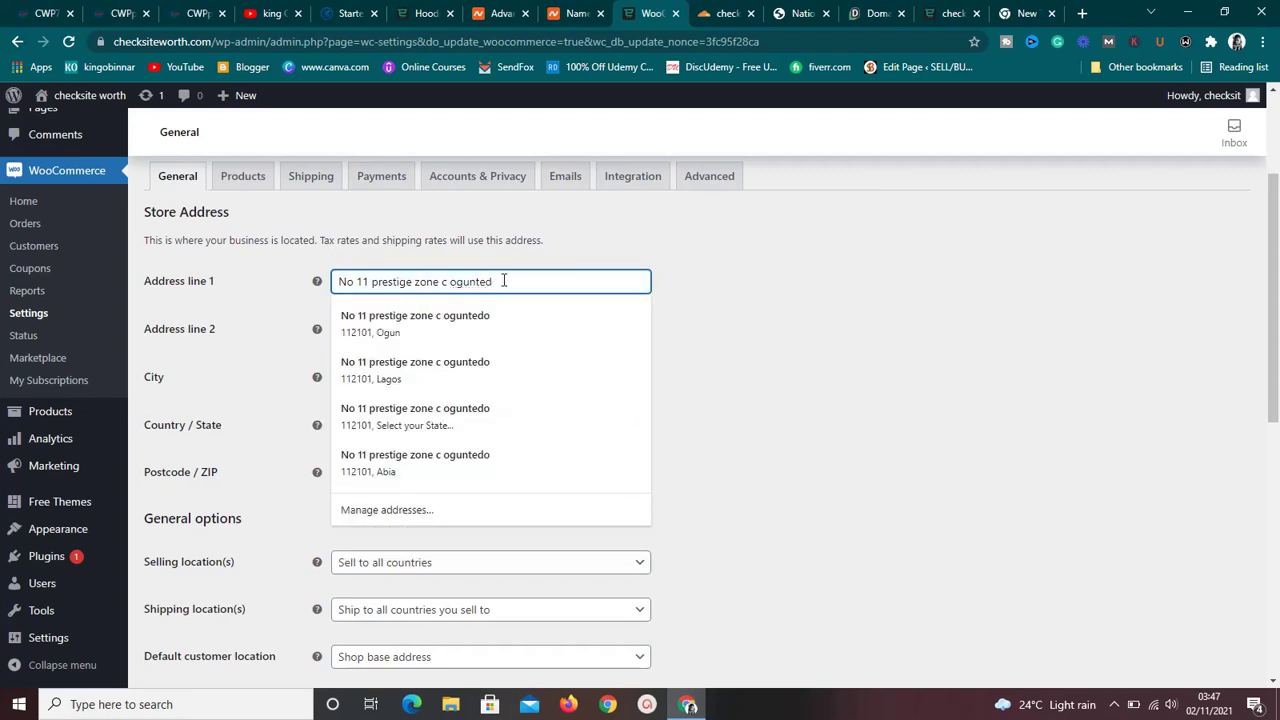
pyautogui.press('BackSpace')
pyautogui.press('BackSpace')
pyautogui.press('BackSpace')
pyautogui.press('BackSpace')
pyautogui.press('BackSpace')
pyautogui.press('BackSpace')
pyautogui.press('BackSpace')
pyautogui.press('BackSpace')
pyautogui.press('BackSpace')
pyautogui.press('BackSpace')
pyautogui.press('BackSpace')
pyautogui.press('BackSpace')
pyautogui.press('BackSpace')
pyautogui.press('BackSpace')
pyautogui.press('BackSpace')
pyautogui.press('BackSpace')
pyautogui.press('BackSpace')
pyautogui.press('BackSpace')
pyautogui.press('BackSpace')
pyautogui.press('BackSpace')
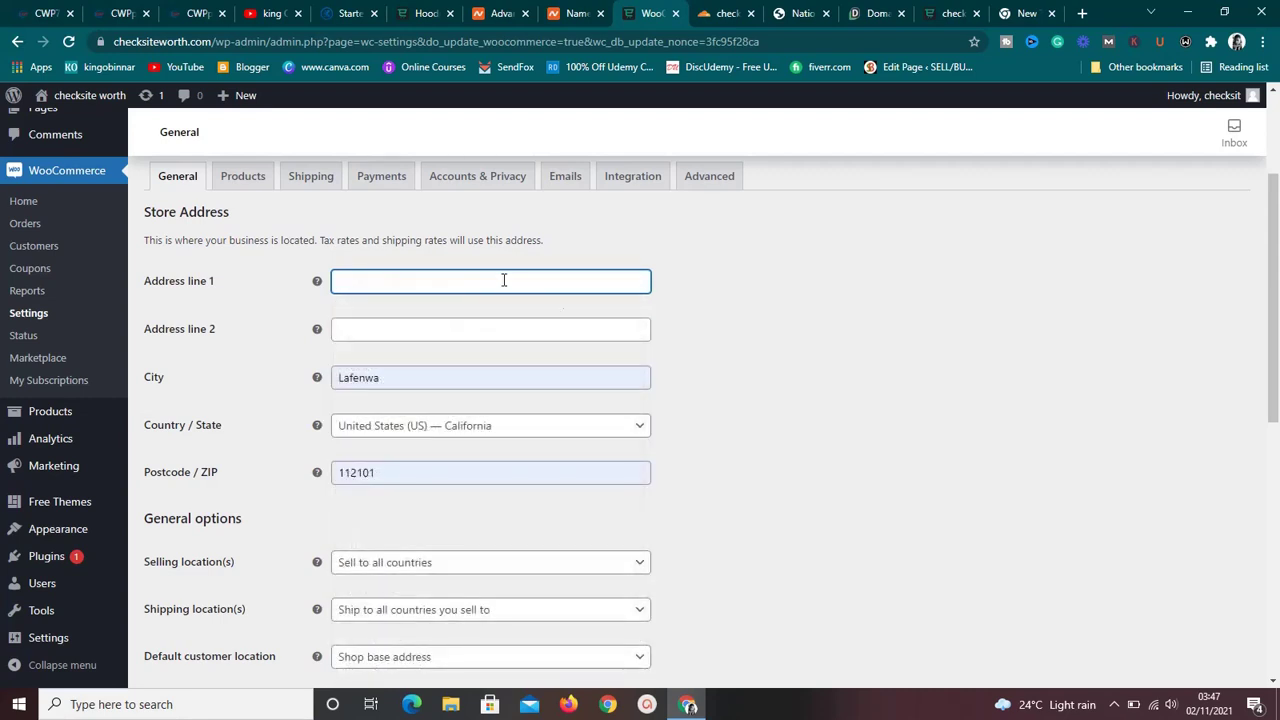
pyautogui.click(745, 367)
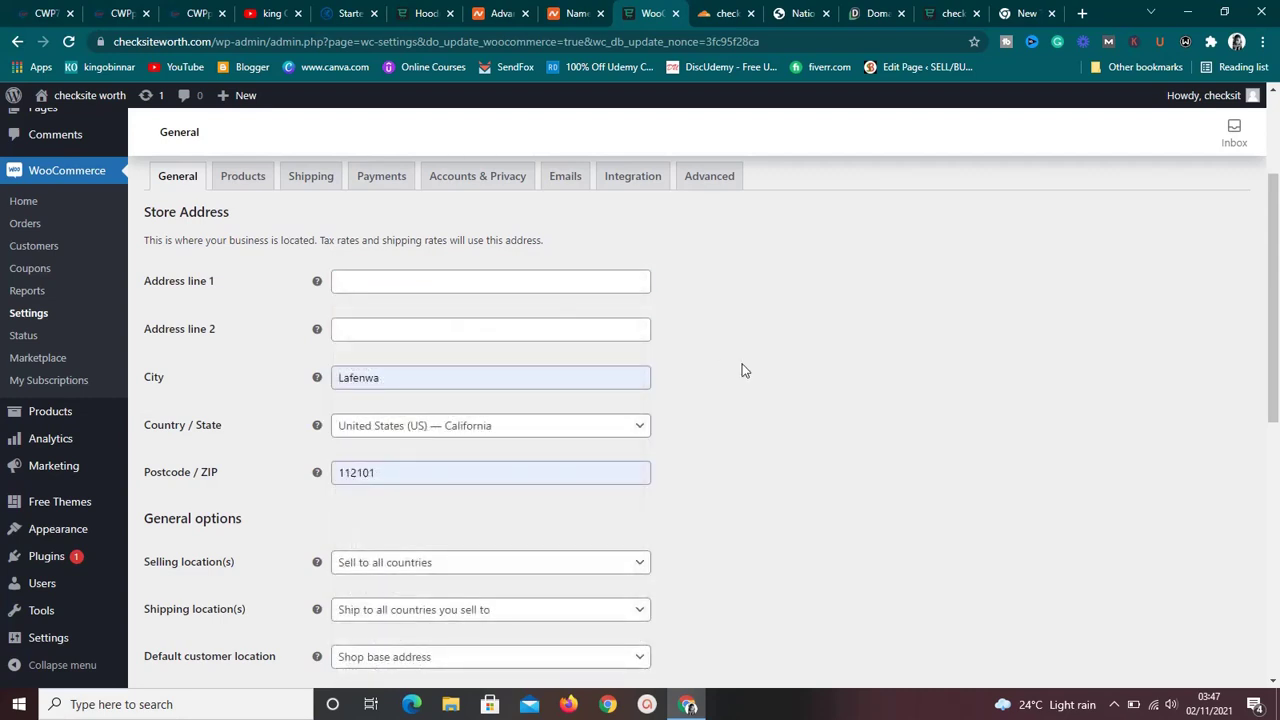
pyautogui.click(634, 436)
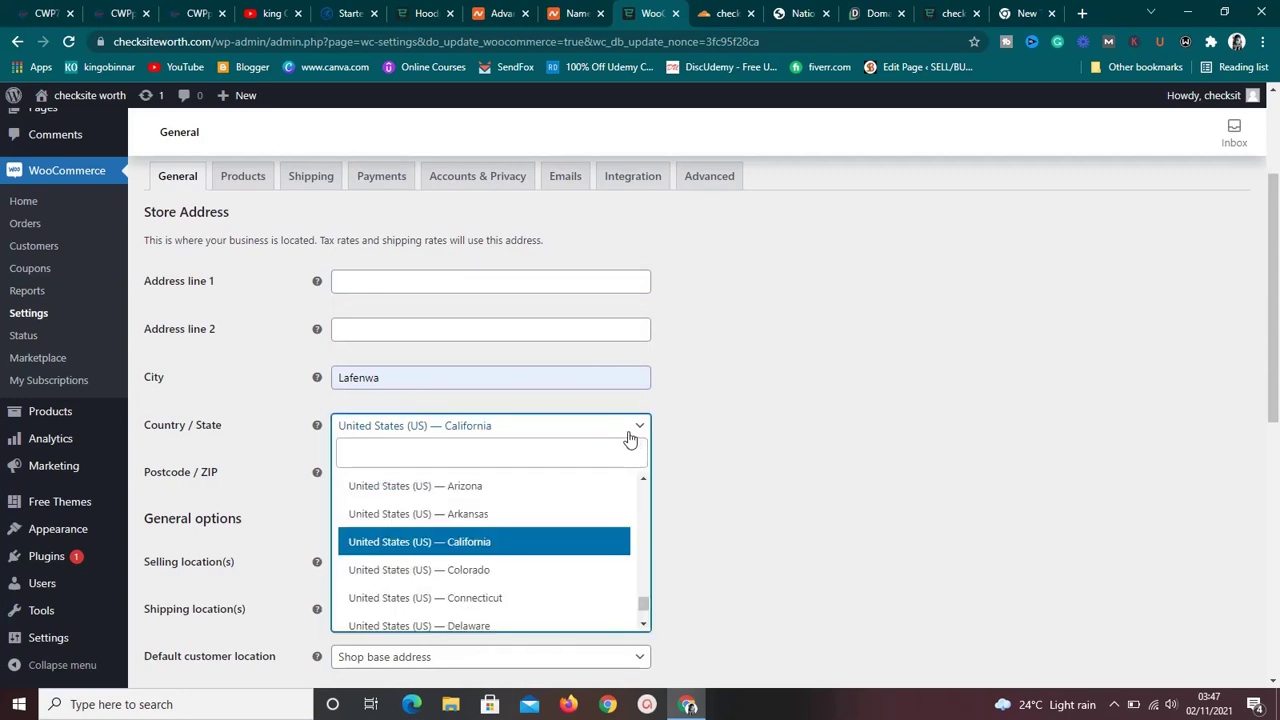
pyautogui.write('n')
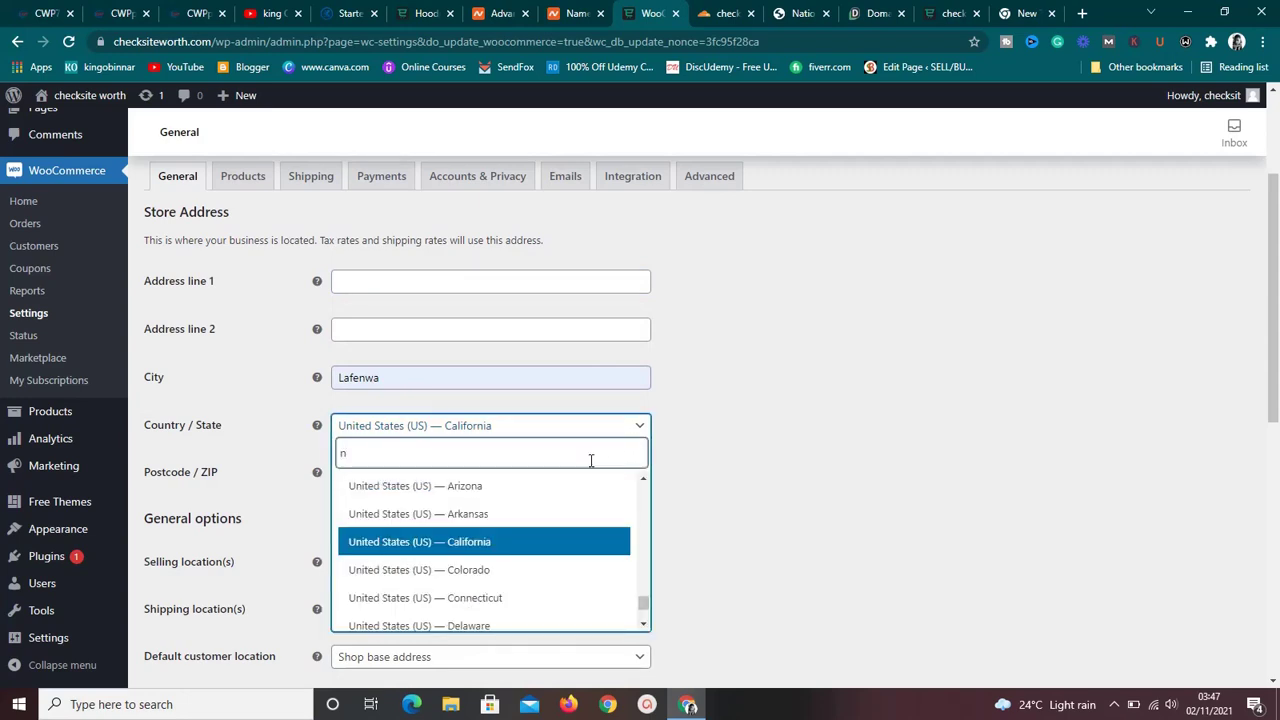
pyautogui.click(756, 438)
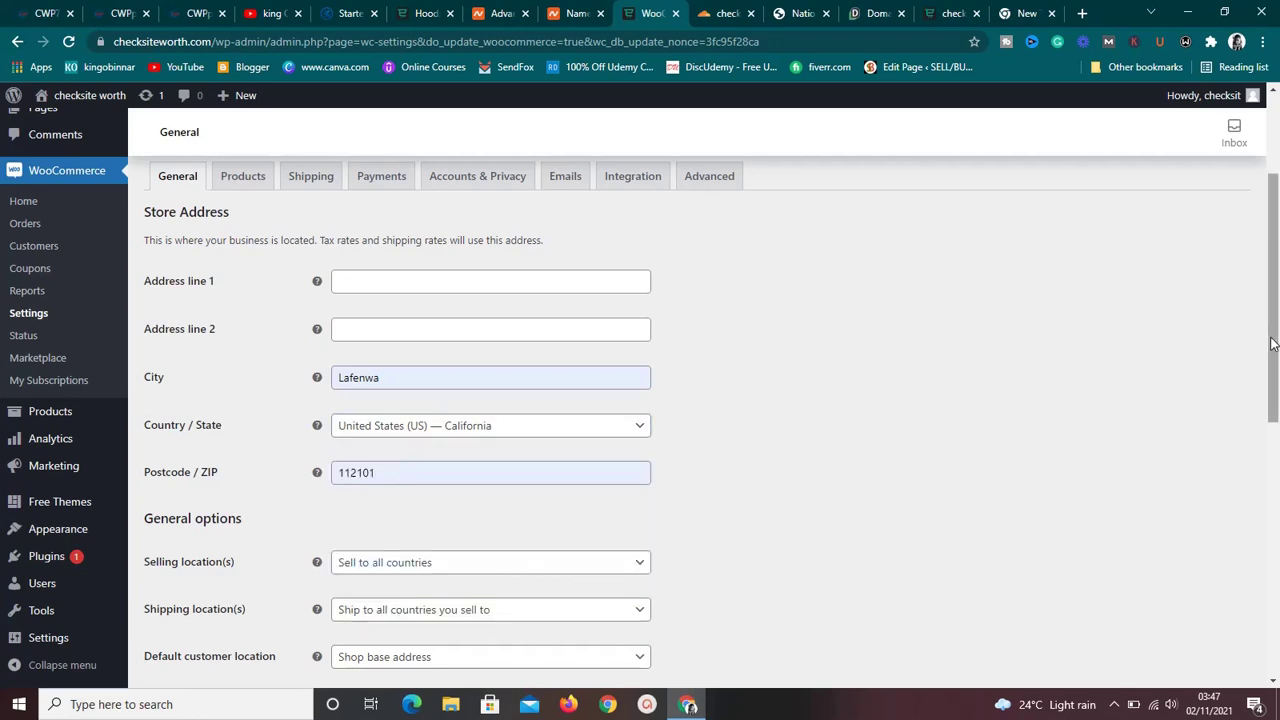
# Keep Shop base address as the default customer location, then move to Products settings.
pyautogui.moveTo(1272, 410); pyautogui.dragTo(1276, 562)
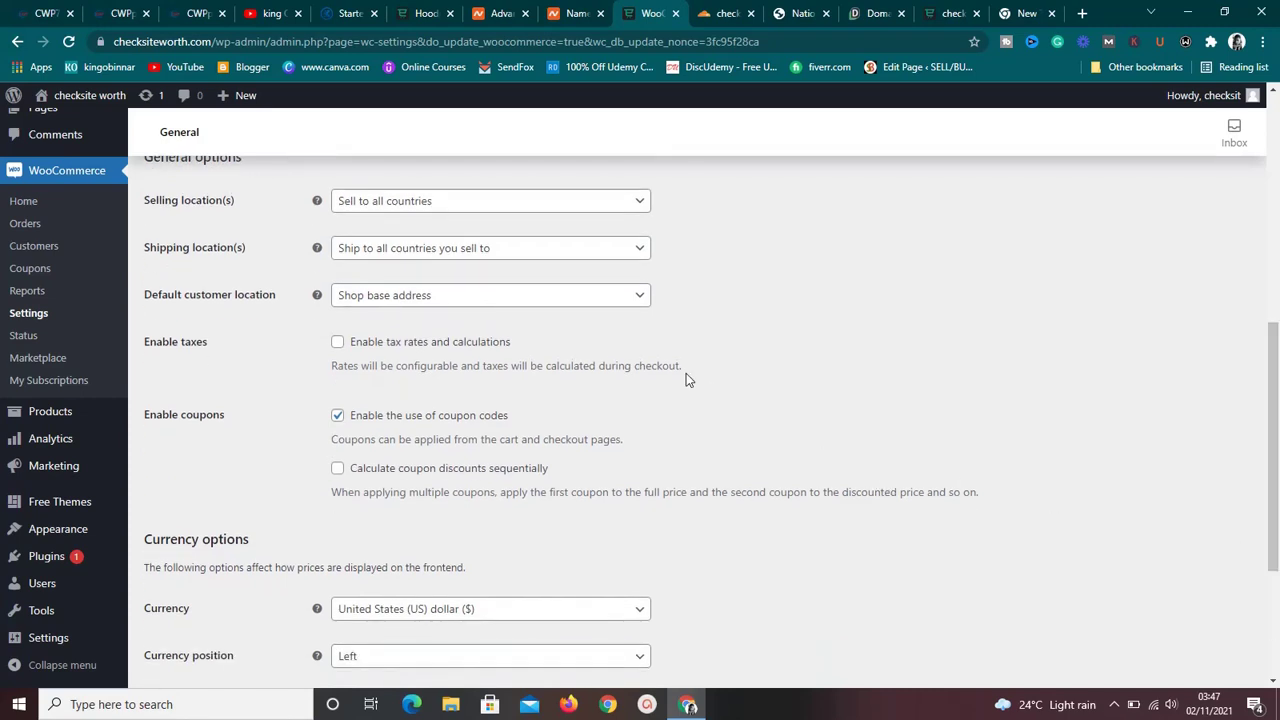
pyautogui.click(613, 304)
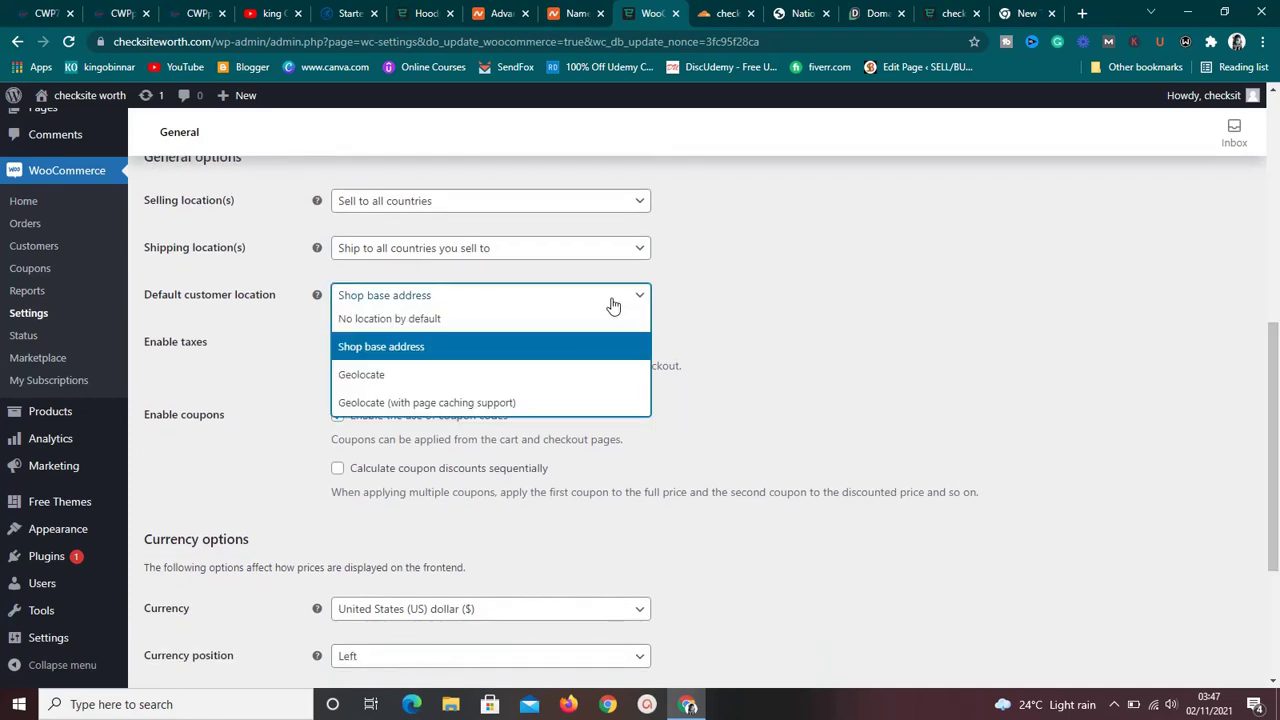
pyautogui.click(717, 299)
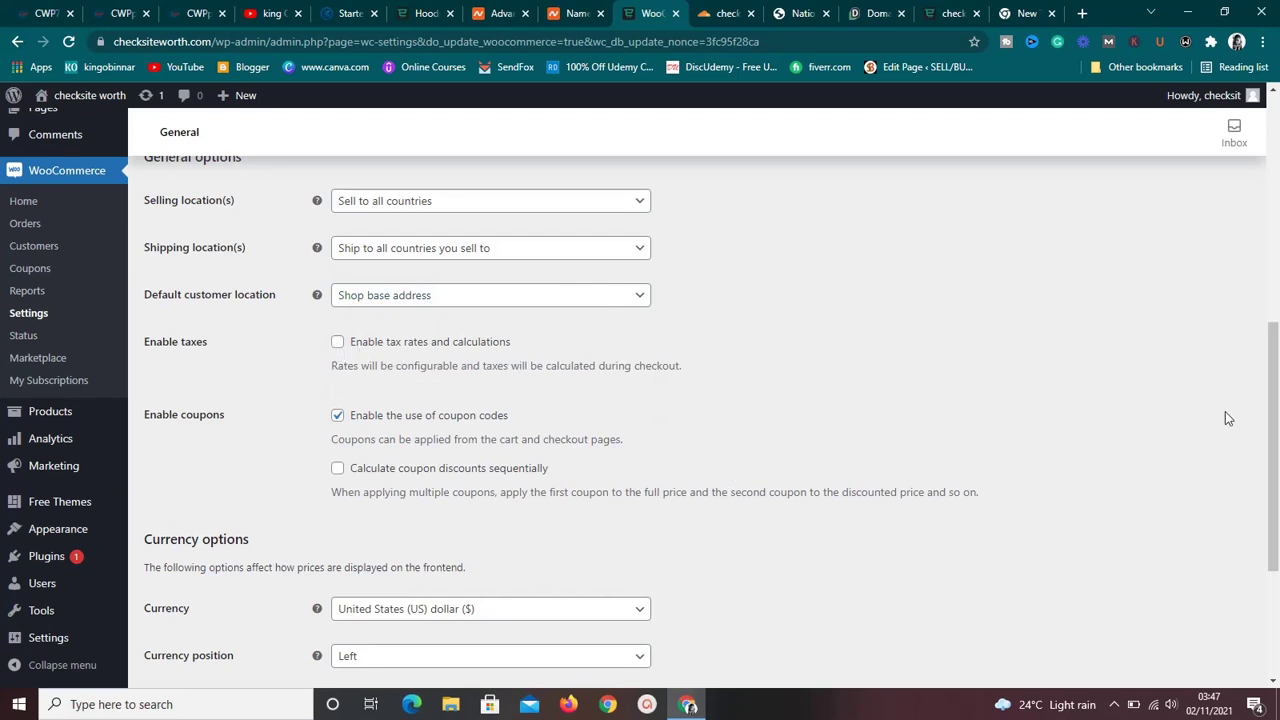
pyautogui.moveTo(1273, 430); pyautogui.dragTo(1273, 512)
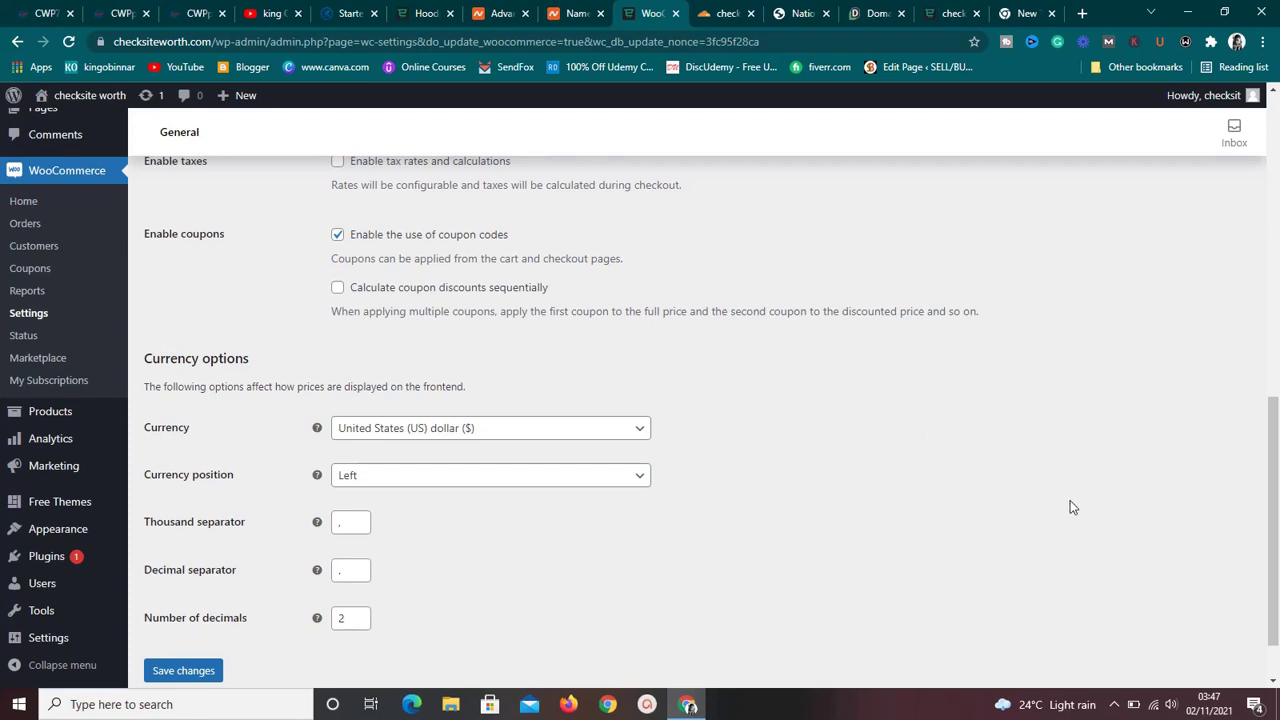
pyautogui.moveTo(1272, 534); pyautogui.dragTo(1270, 262)
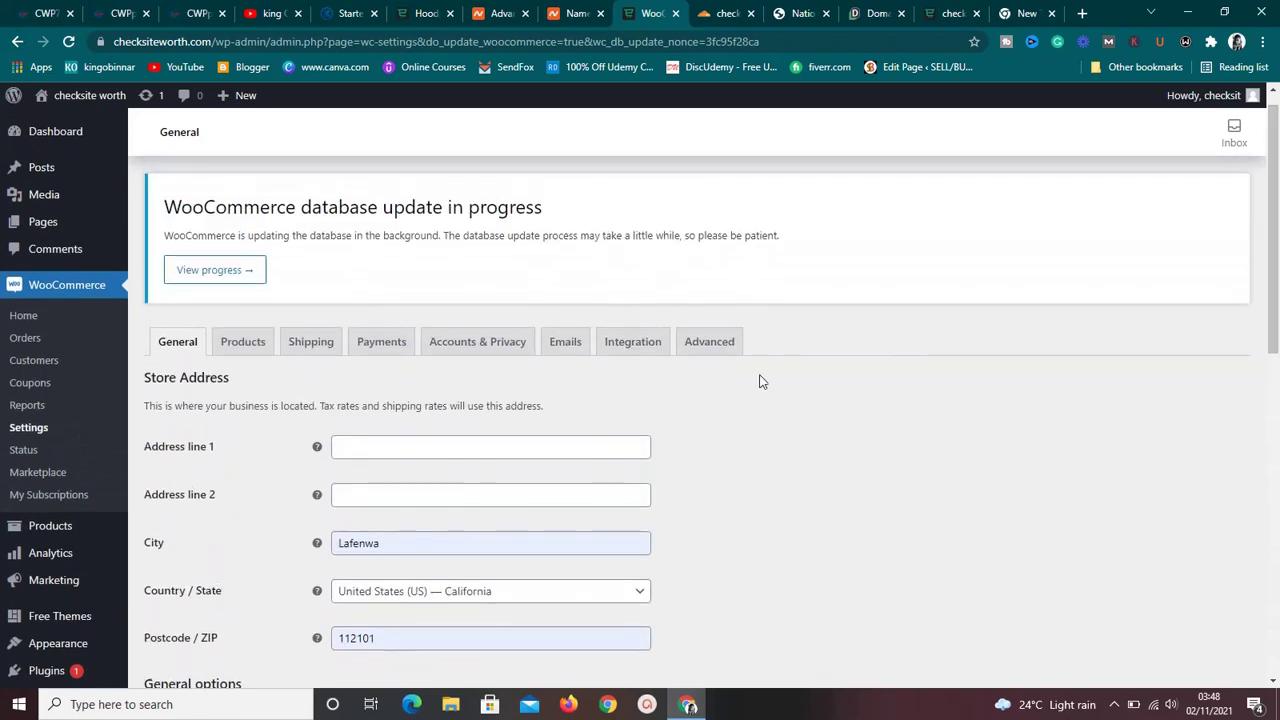
pyautogui.click(240, 358)
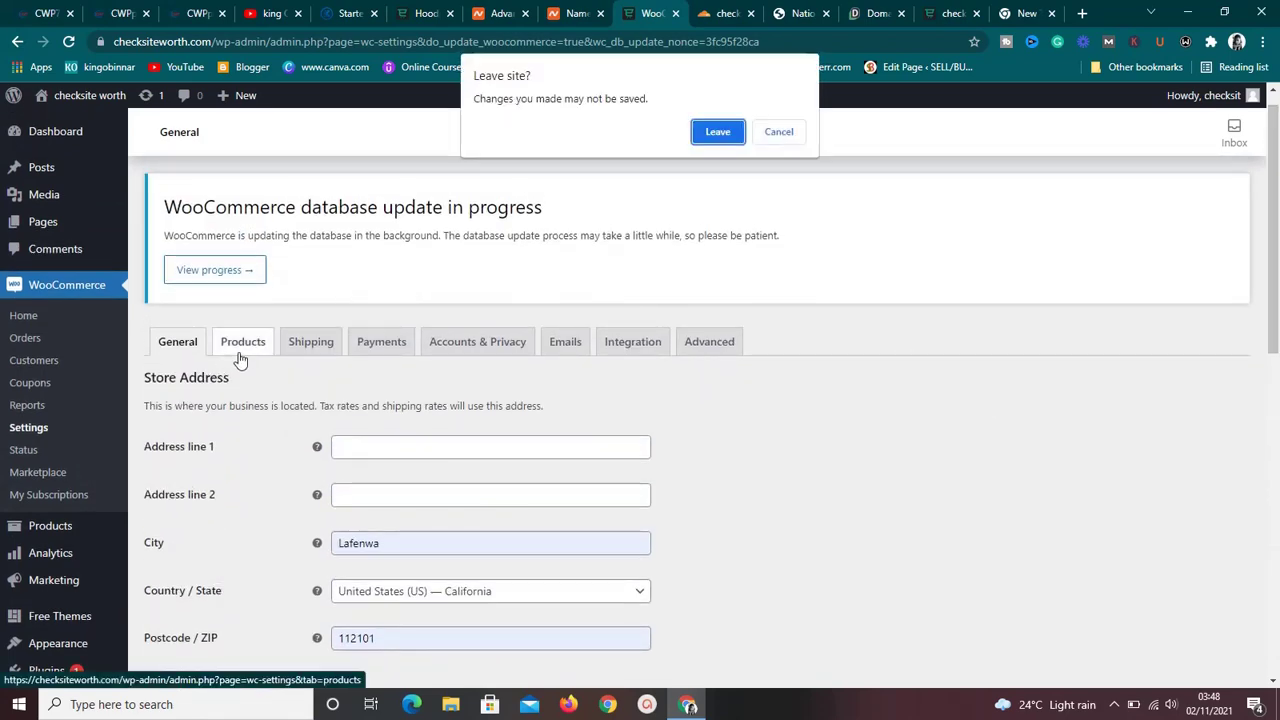
# Leave General settings unsaved and confirm Shop stays selected as the shop page.
pyautogui.click(728, 132)
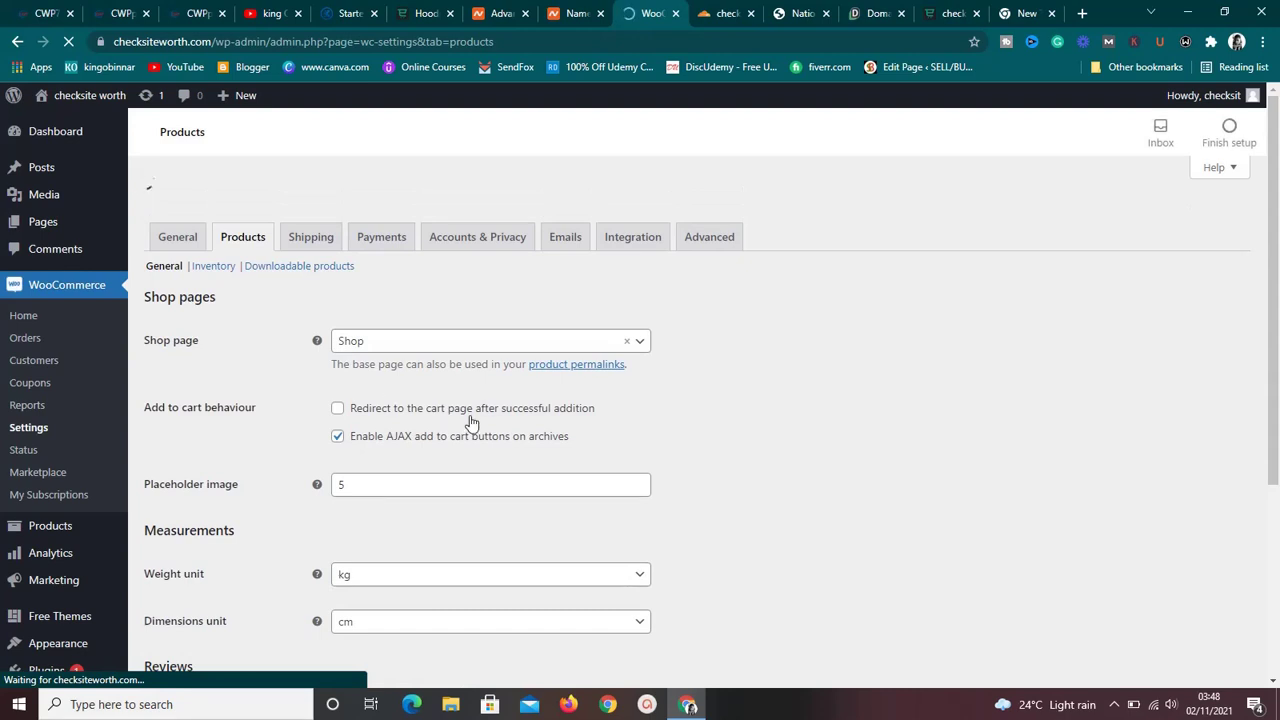
pyautogui.moveTo(1276, 304); pyautogui.dragTo(1274, 362)
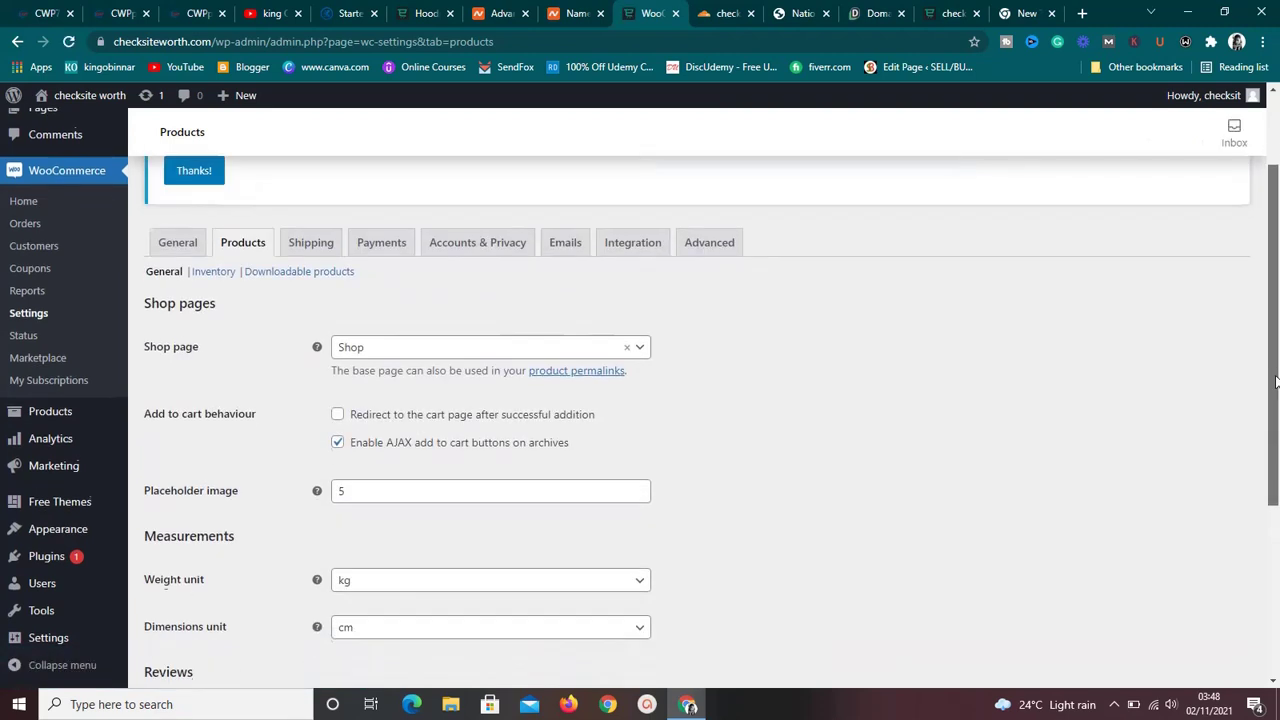
pyautogui.click(644, 350)
pyautogui.click(644, 350)
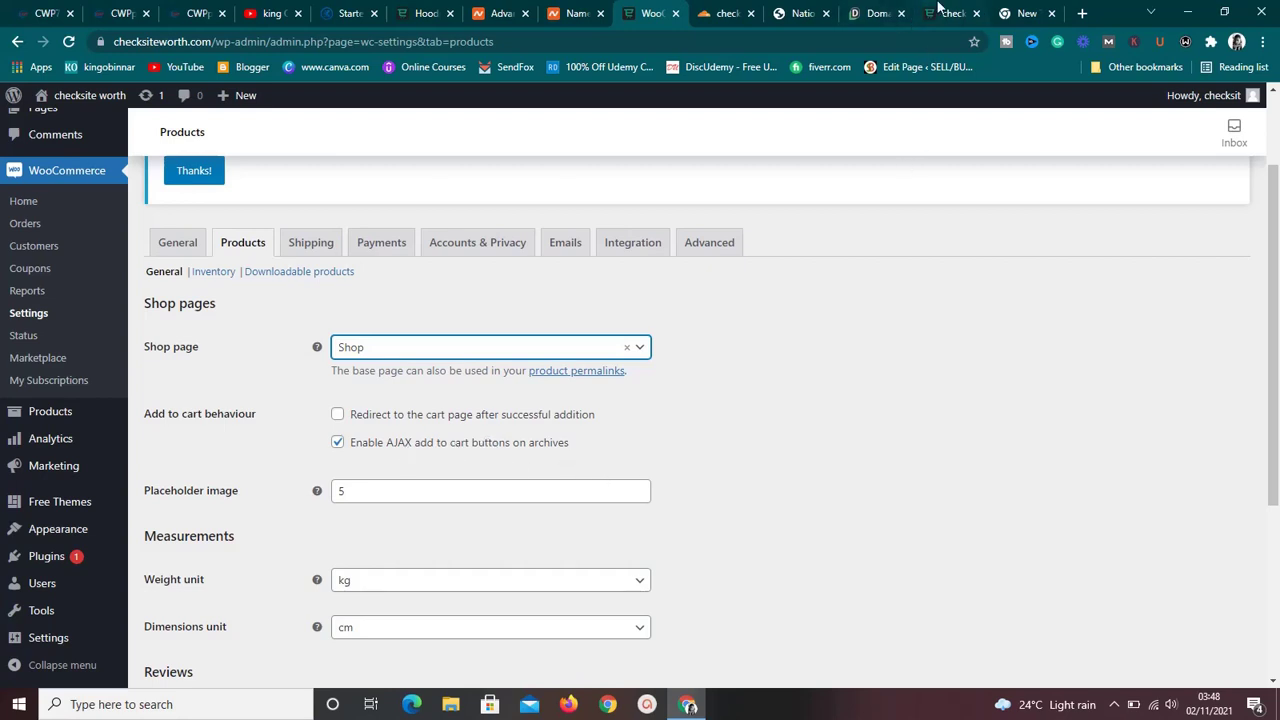
# Go from the site homepage to the store's product listing page.
pyautogui.click(940, 10)
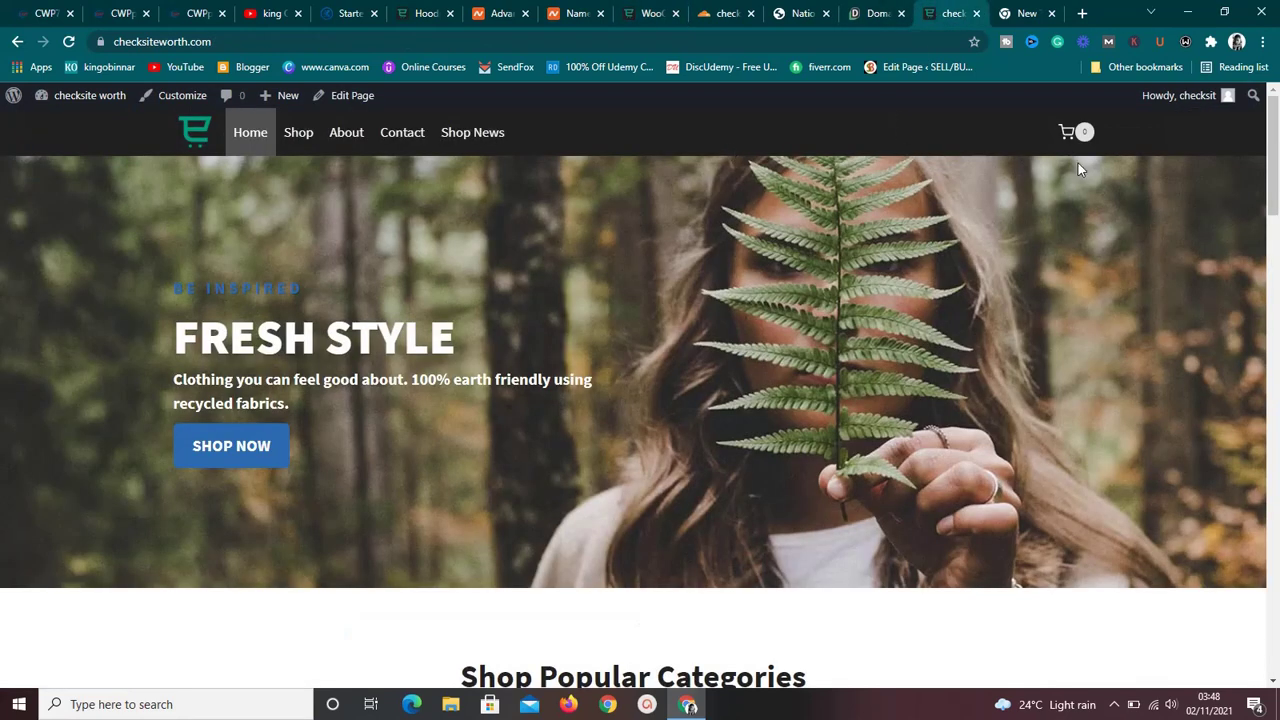
pyautogui.moveTo(1277, 188)
pyautogui.mouseDown()
pyautogui.moveTo(1277, 290)
pyautogui.moveTo(1277, 208)
pyautogui.mouseUp()
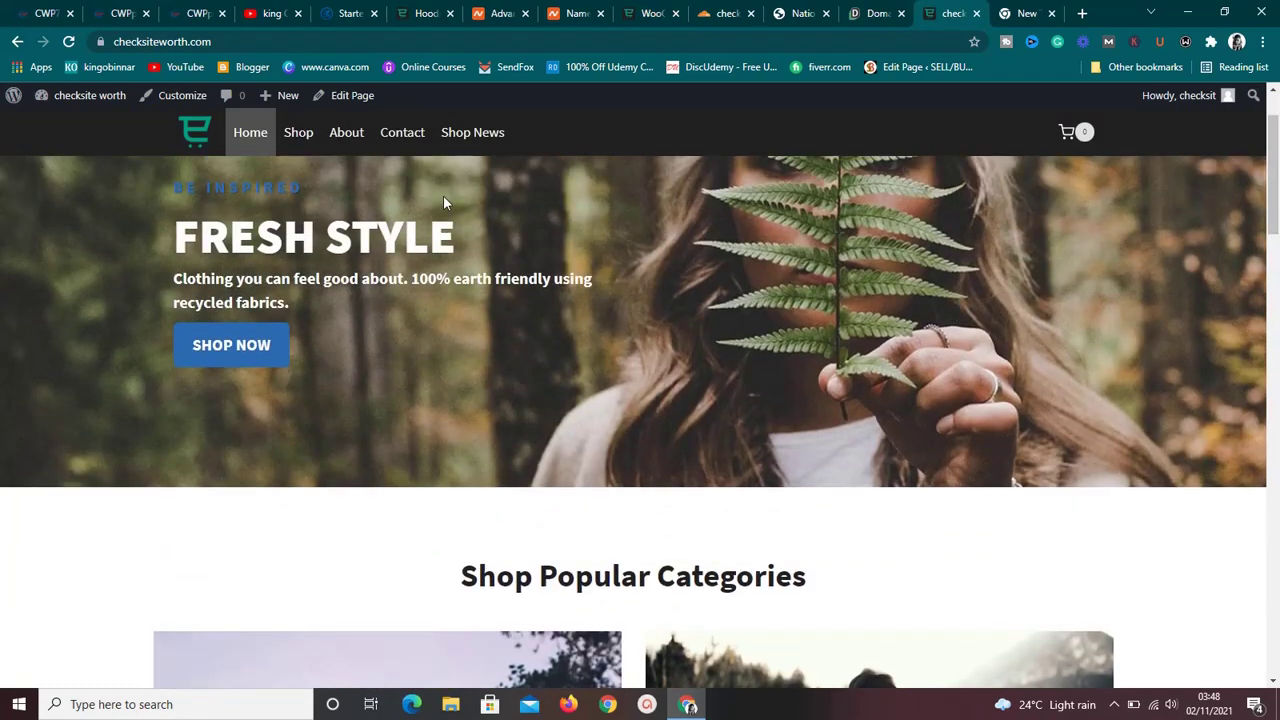
pyautogui.click(298, 143)
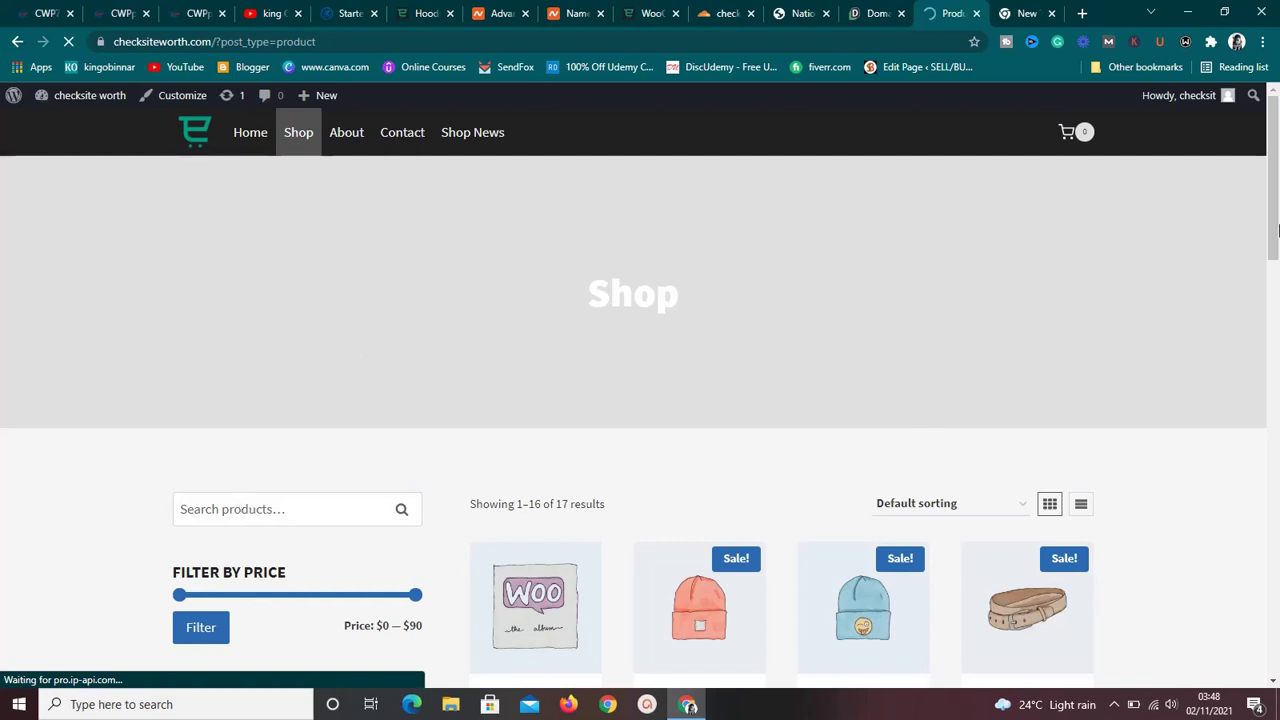
pyautogui.moveTo(1275, 226); pyautogui.dragTo(1258, 298)
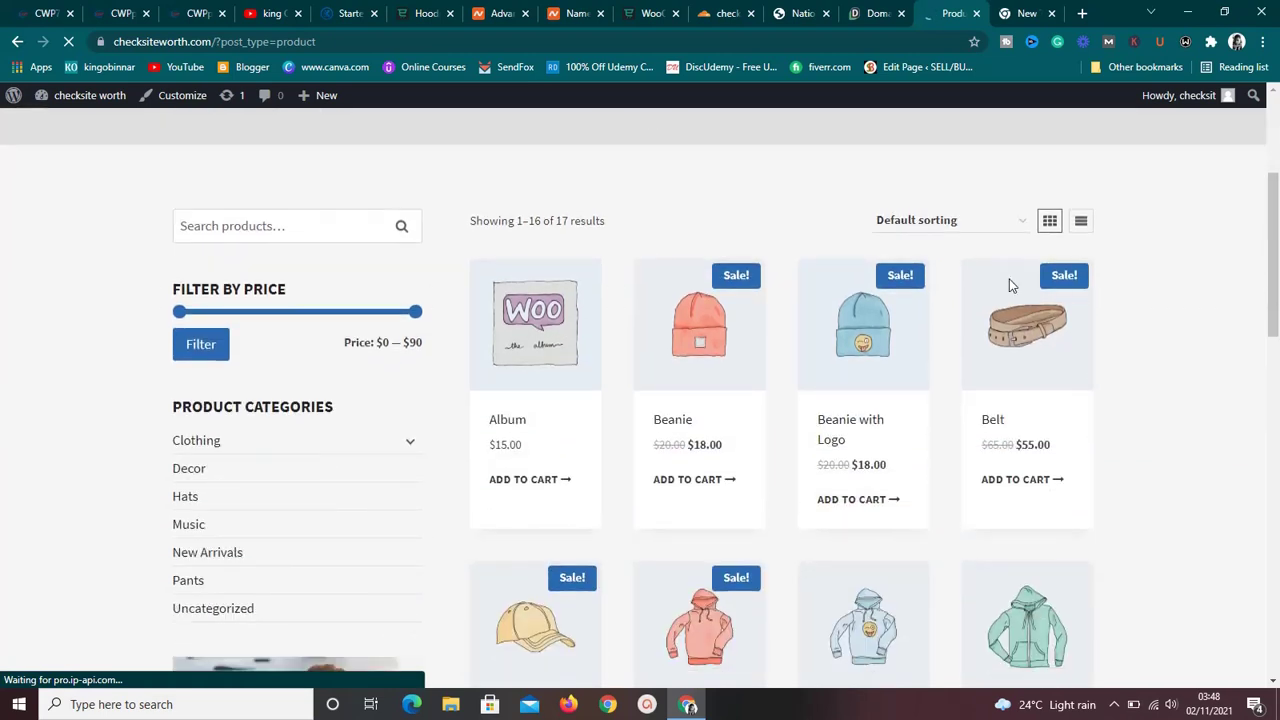
# Search the shop for 'belt', view the Belt product, then return to the home page.
pyautogui.click(314, 224)
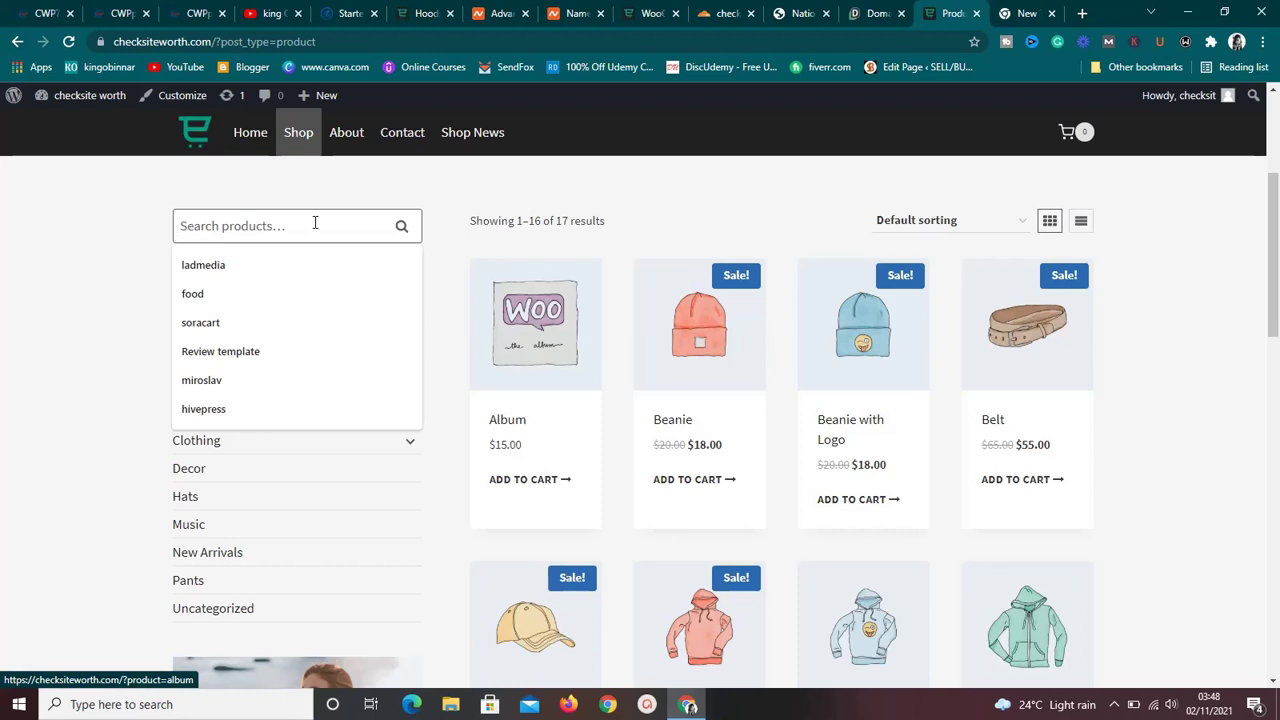
pyautogui.write('be')
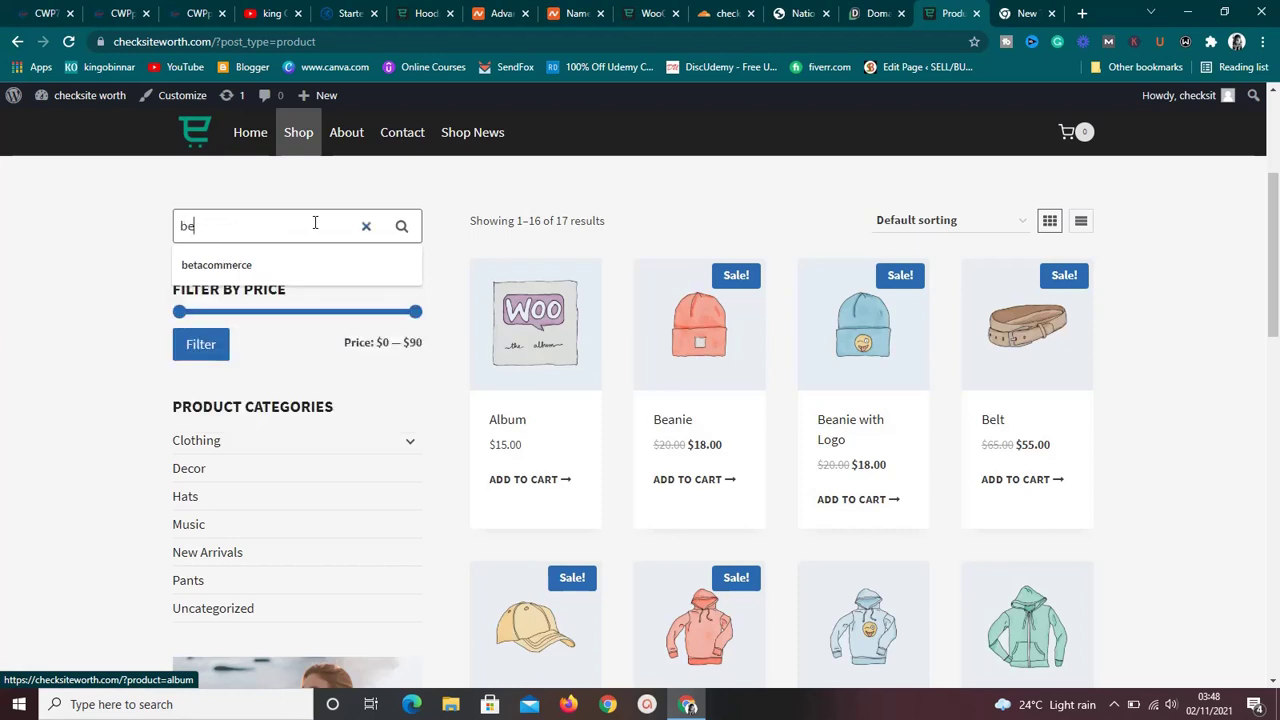
pyautogui.write('l')
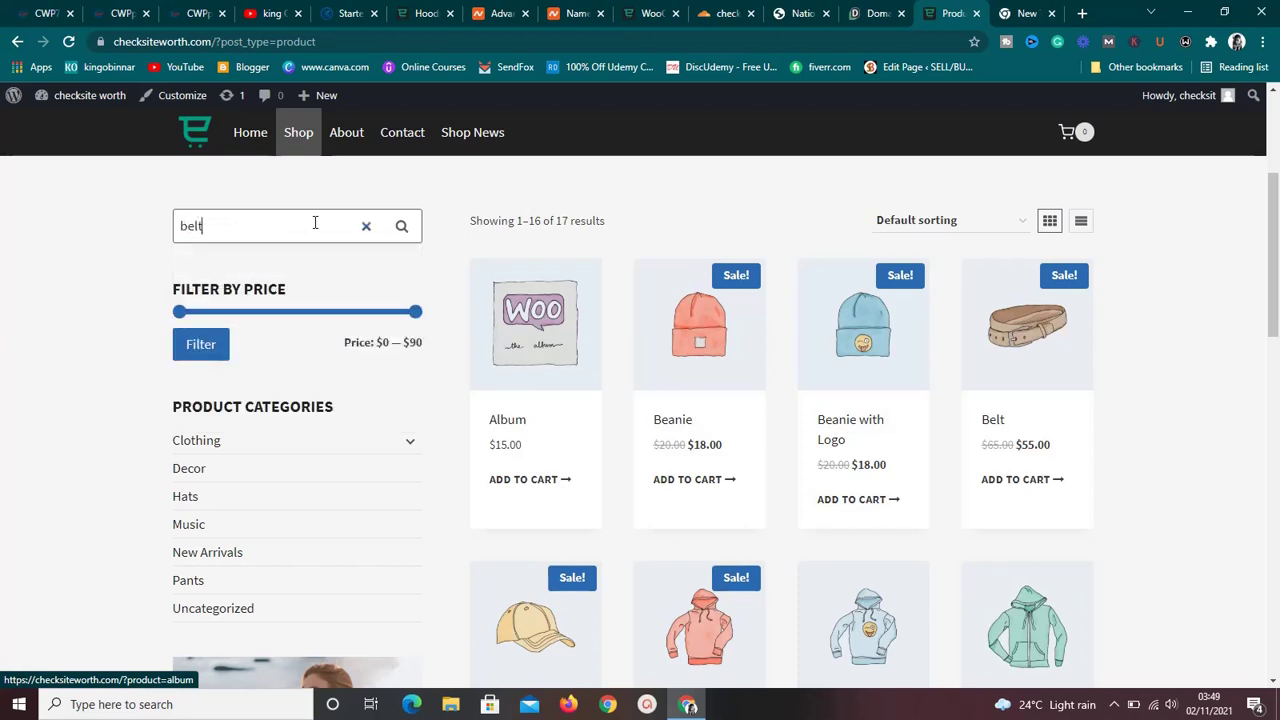
pyautogui.write('t')
pyautogui.click(402, 229)
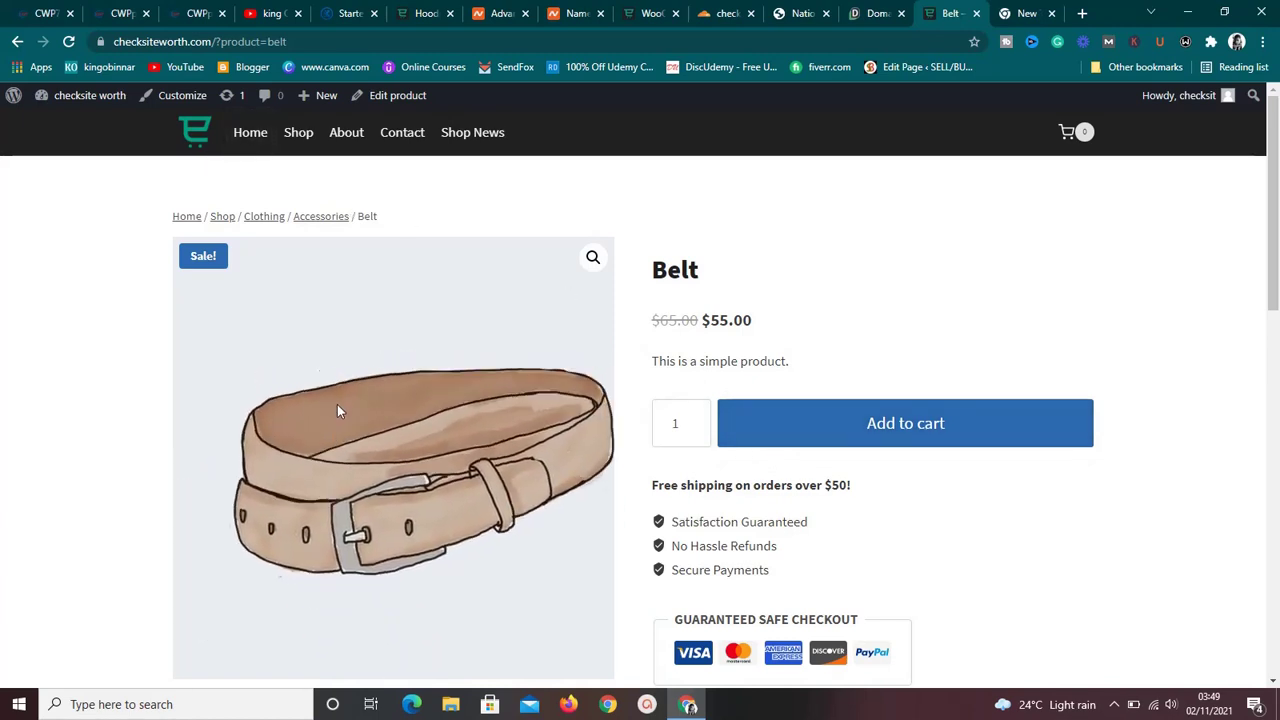
pyautogui.click(250, 134)
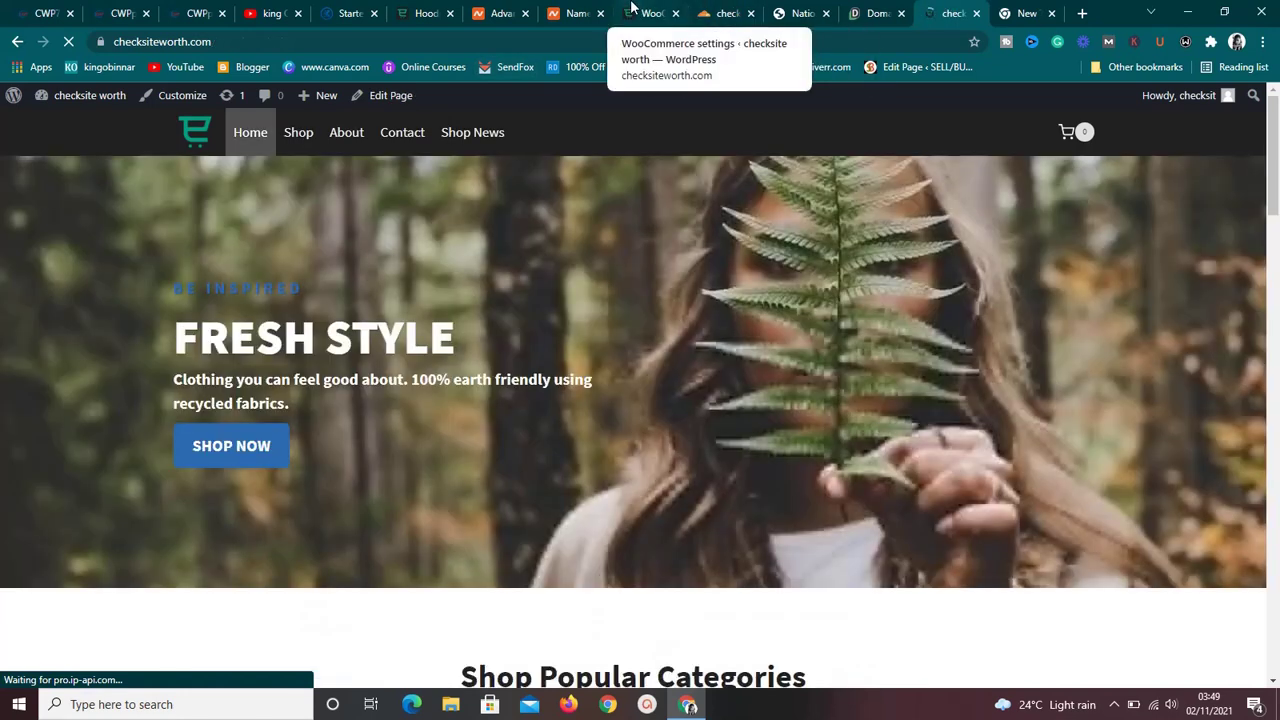
# Move from WooCommerce Products through Shipping to Payments, listing bank transfer, check and cash on delivery.
pyautogui.click(640, 12)
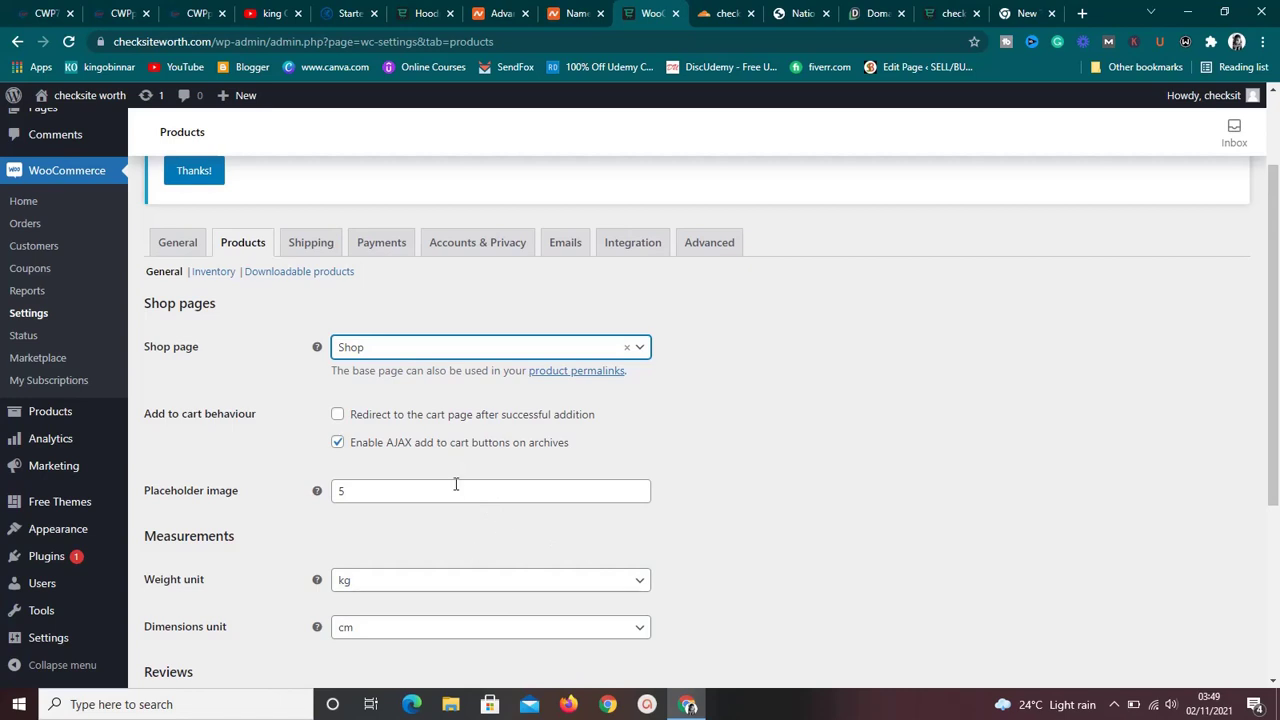
pyautogui.click(313, 250)
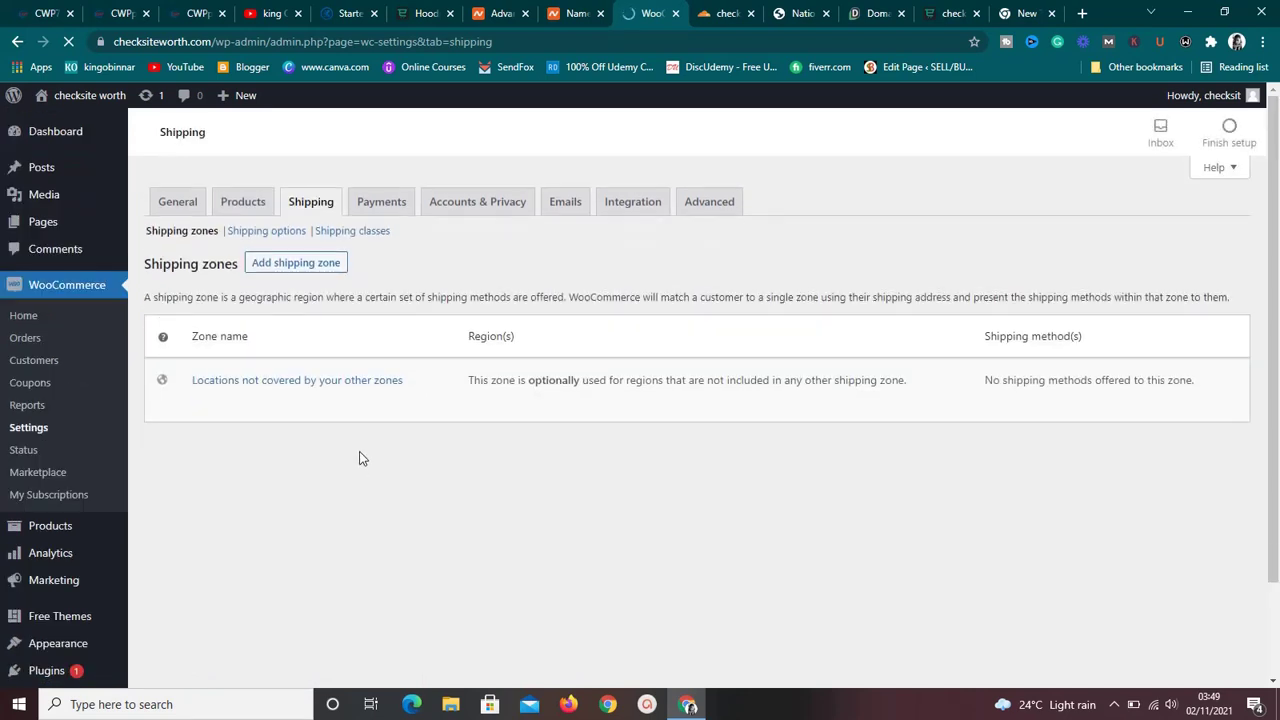
pyautogui.moveTo(386, 413)
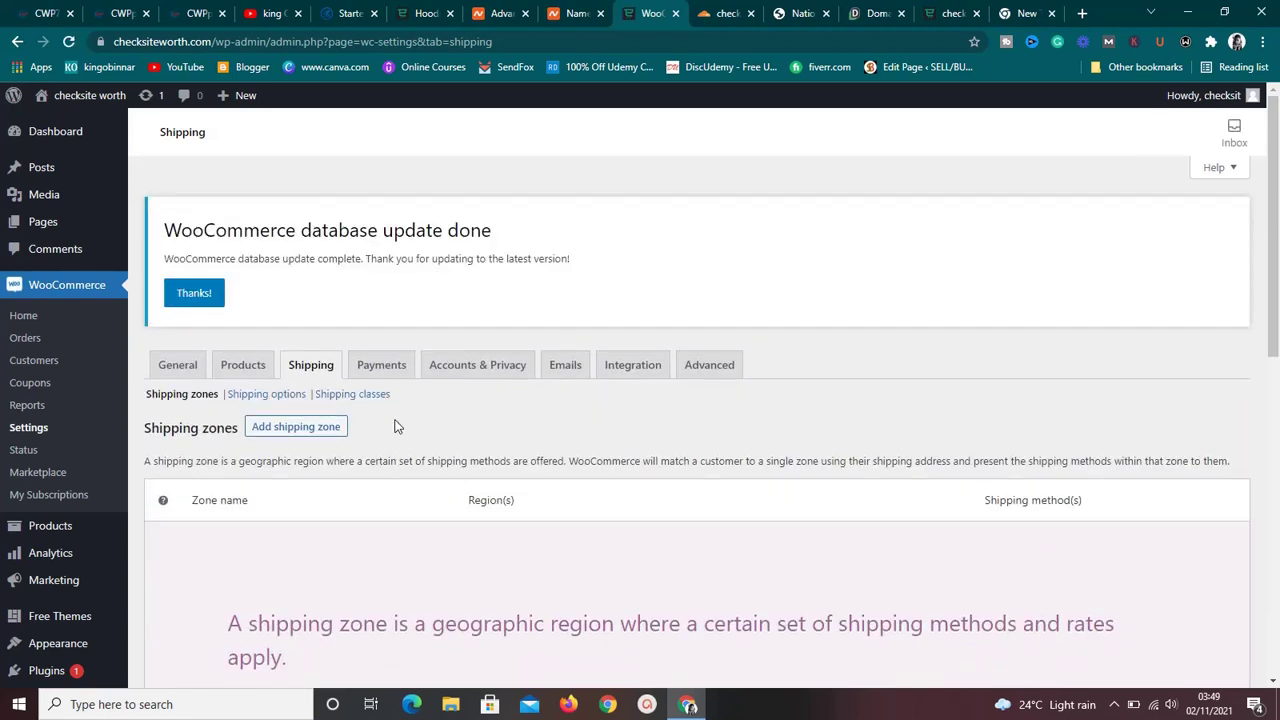
pyautogui.click(382, 366)
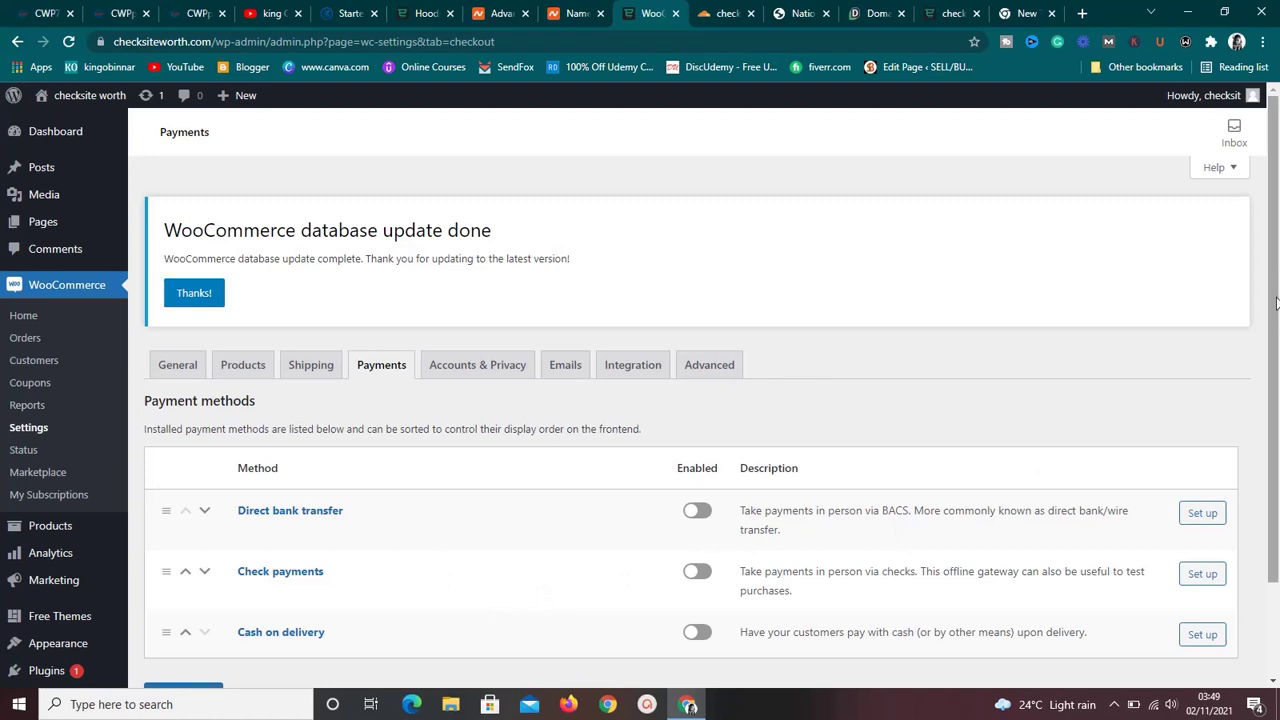
# Scroll through the Payments tab to review bank transfer, check payments, cash on delivery and recommended providers.
pyautogui.moveTo(1275, 362); pyautogui.dragTo(1275, 492)
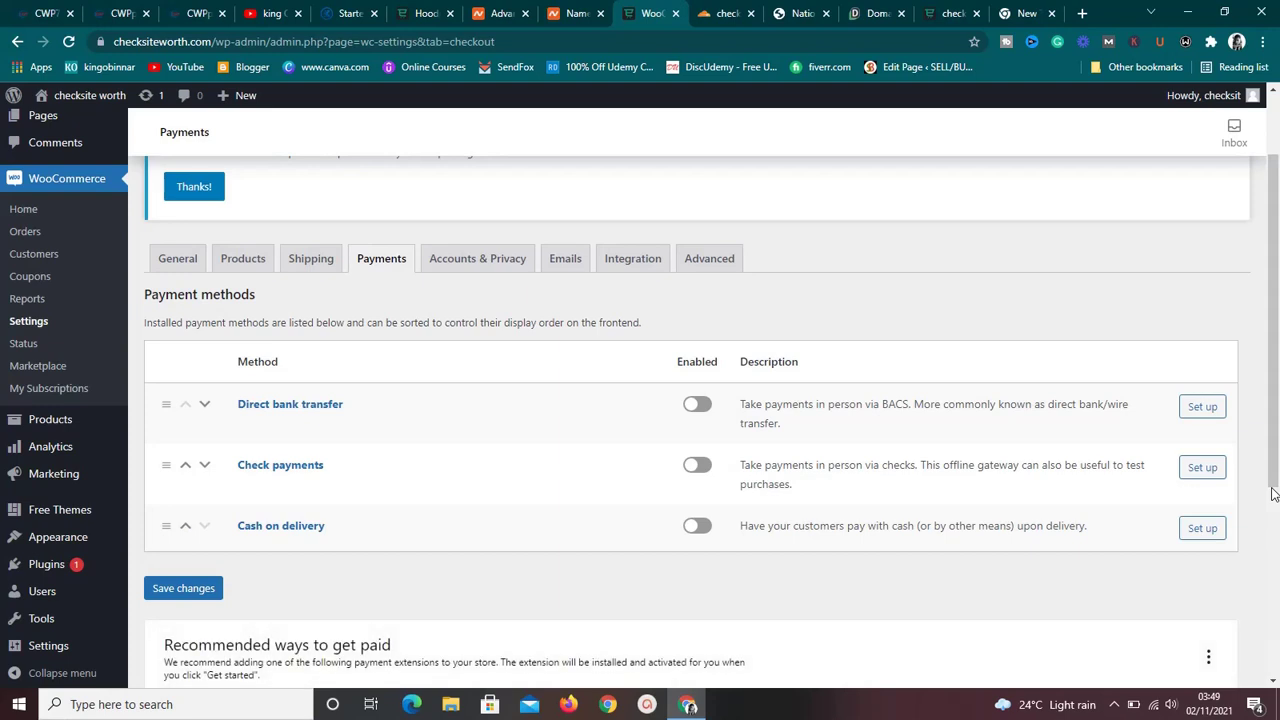
pyautogui.click(1274, 514)
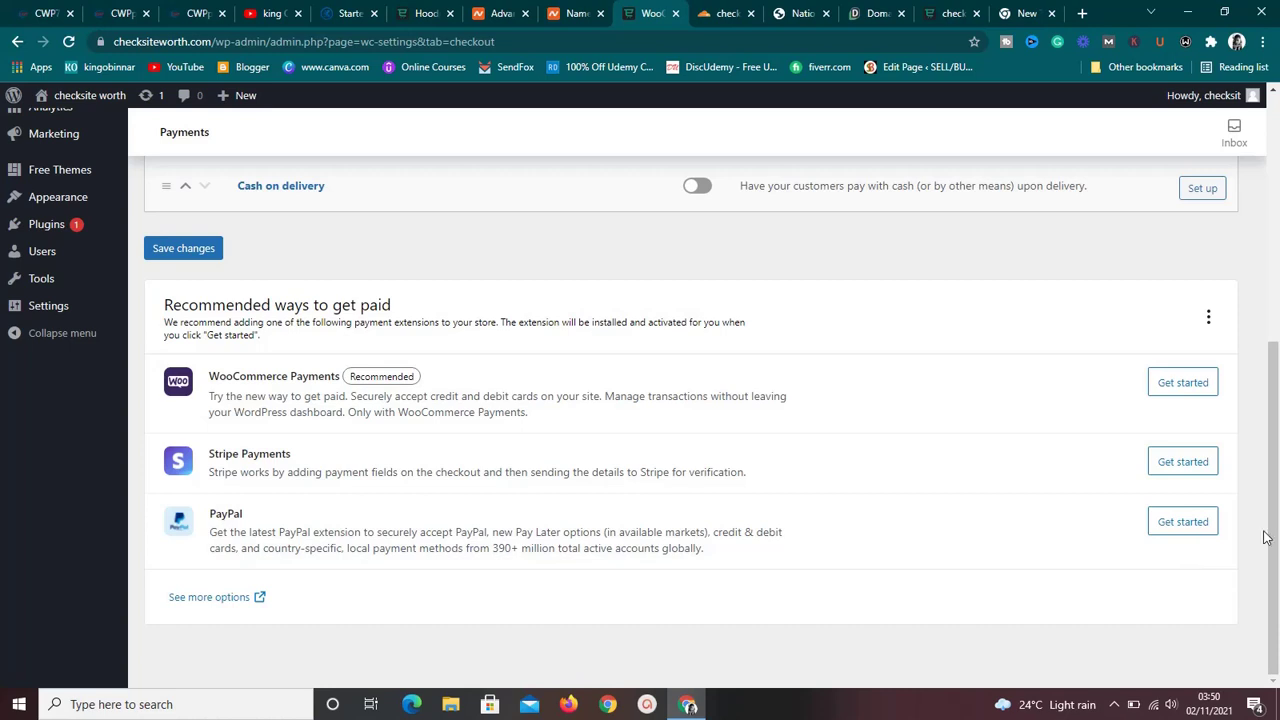
pyautogui.moveTo(1277, 532); pyautogui.dragTo(1273, 406)
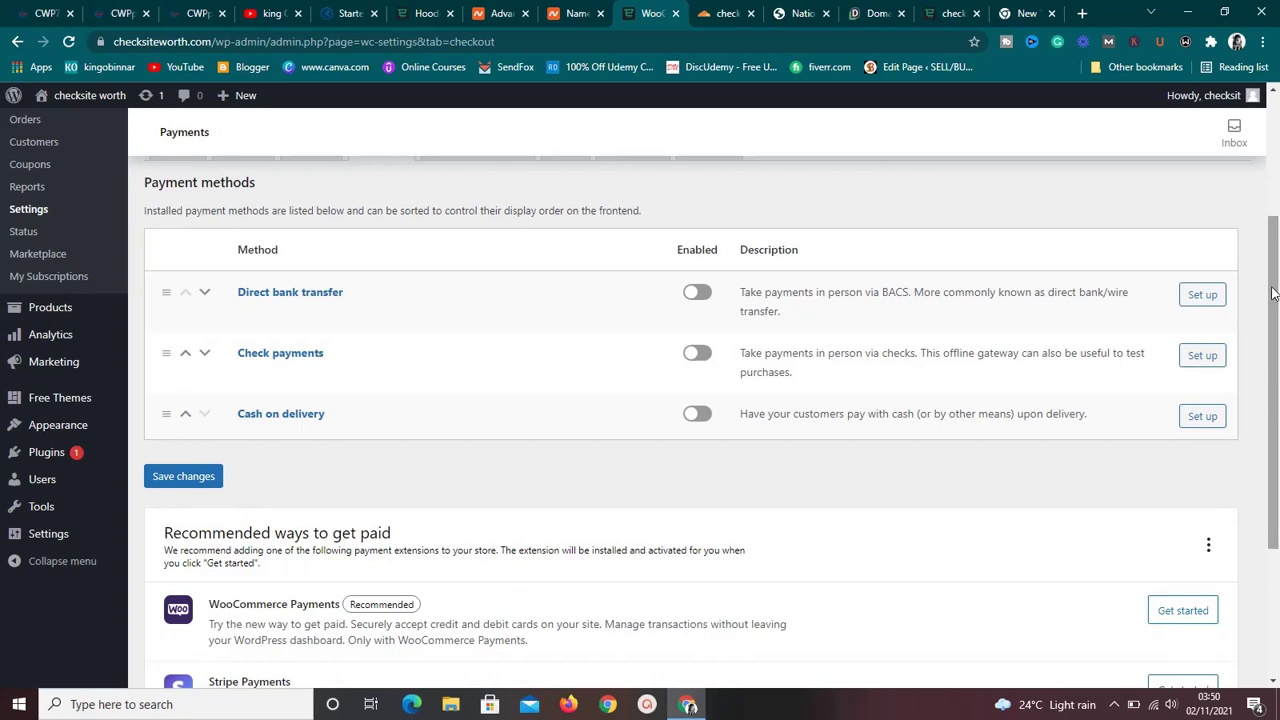
pyautogui.moveTo(1275, 297); pyautogui.dragTo(1276, 192)
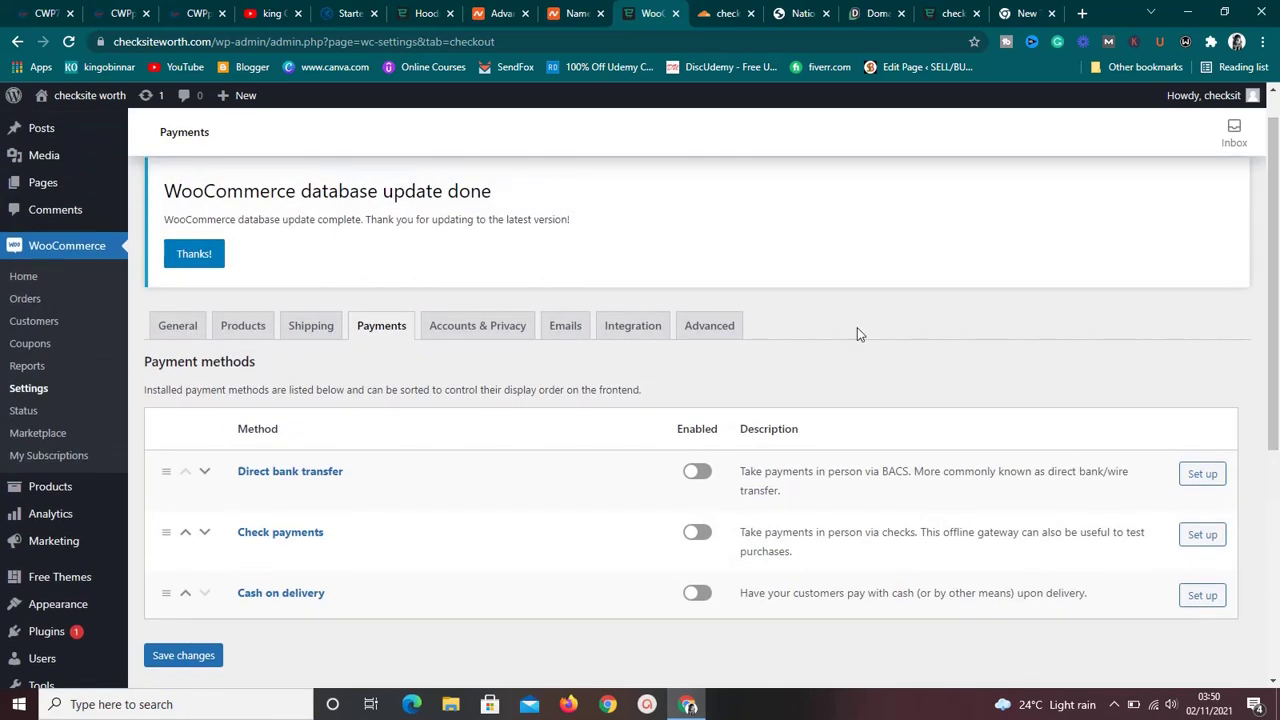
# Step through the Accounts & Privacy, Emails and Integration tabs to reach the Advanced settings.
pyautogui.click(508, 333)
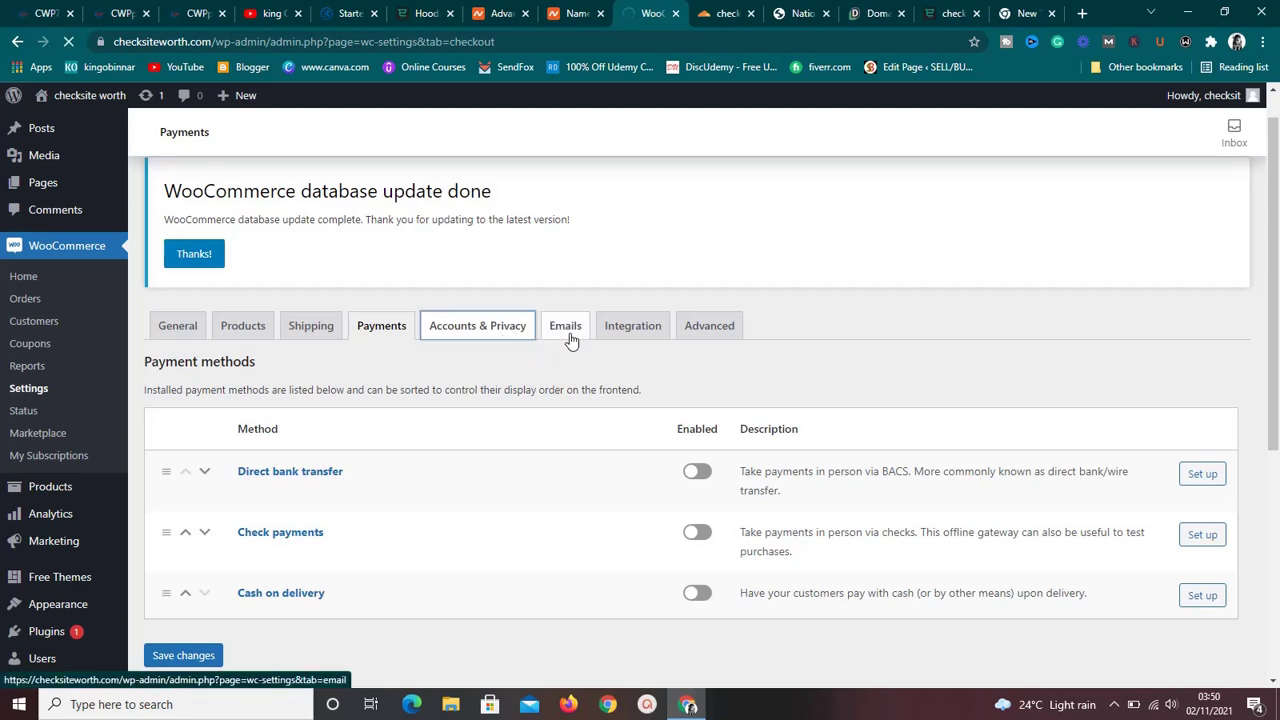
pyautogui.click(570, 338)
pyautogui.click(622, 336)
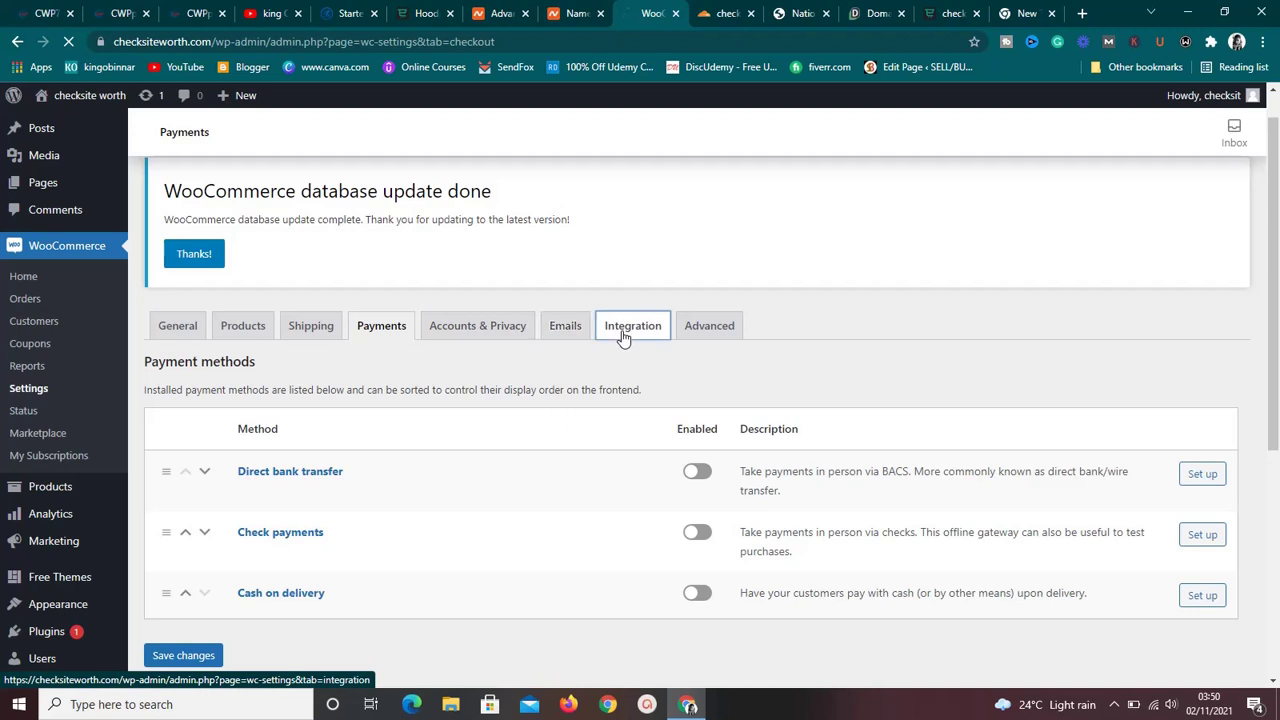
pyautogui.click(692, 339)
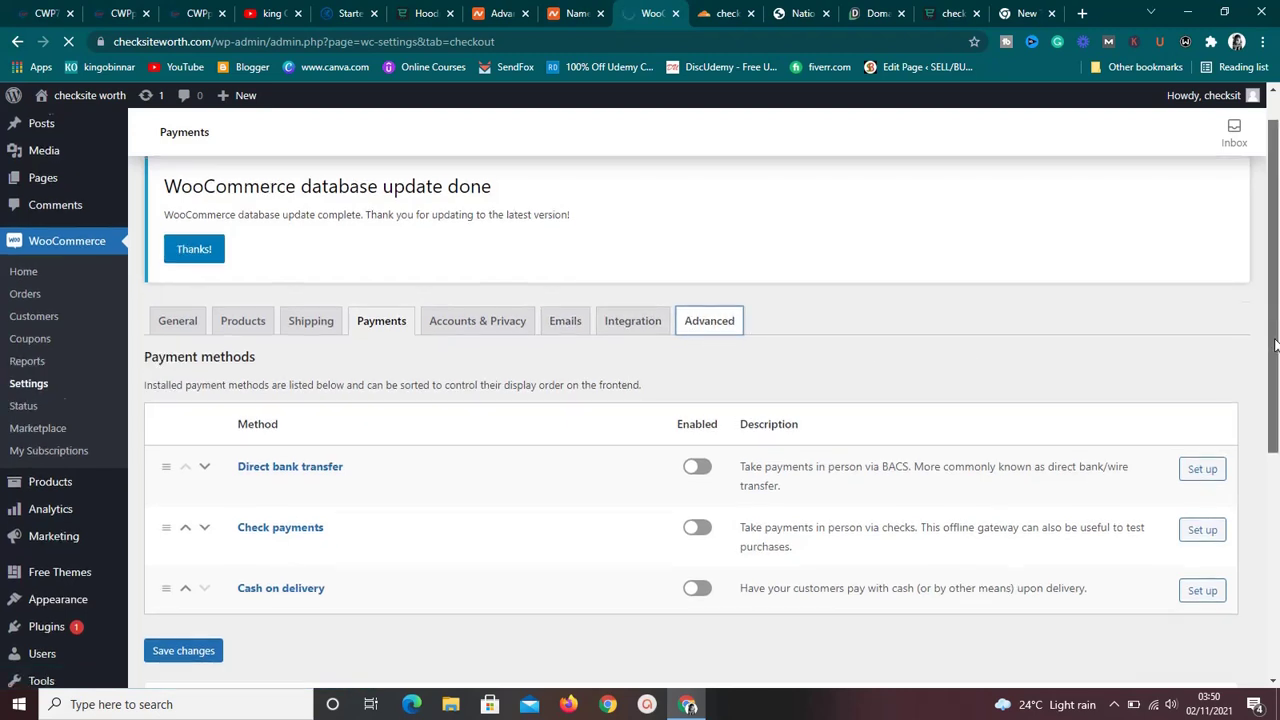
pyautogui.moveTo(1274, 318); pyautogui.dragTo(1276, 462)
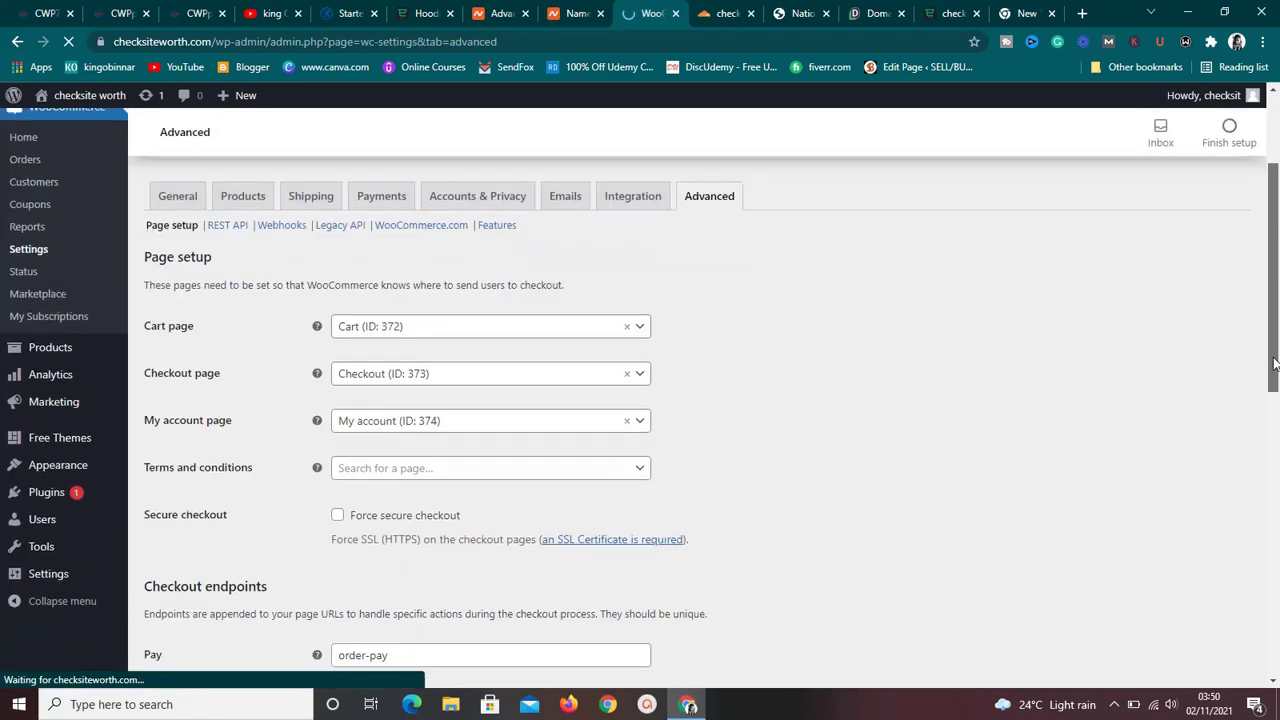
# Look over the Advanced checkout endpoints, then bring up the All Products list of 18 items.
pyautogui.moveTo(1274, 298); pyautogui.dragTo(1274, 411)
pyautogui.scroll(-2, 1274, 415)
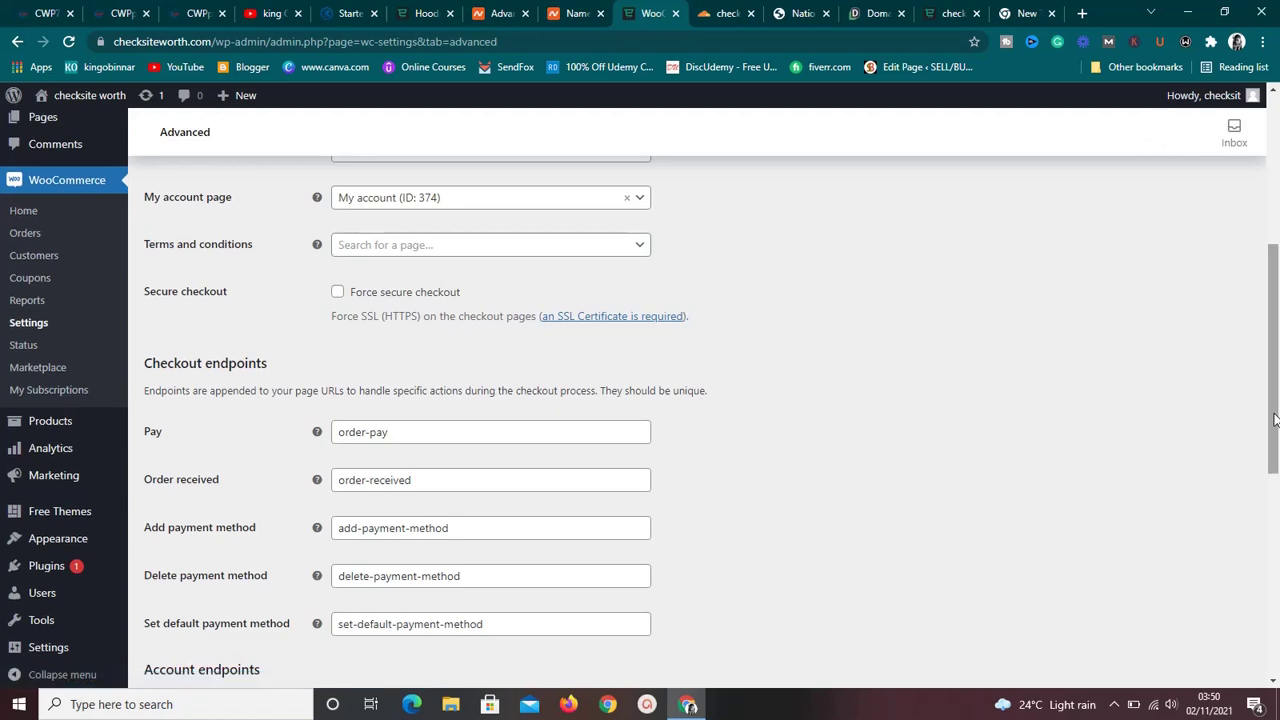
pyautogui.moveTo(1274, 418); pyautogui.dragTo(1275, 333)
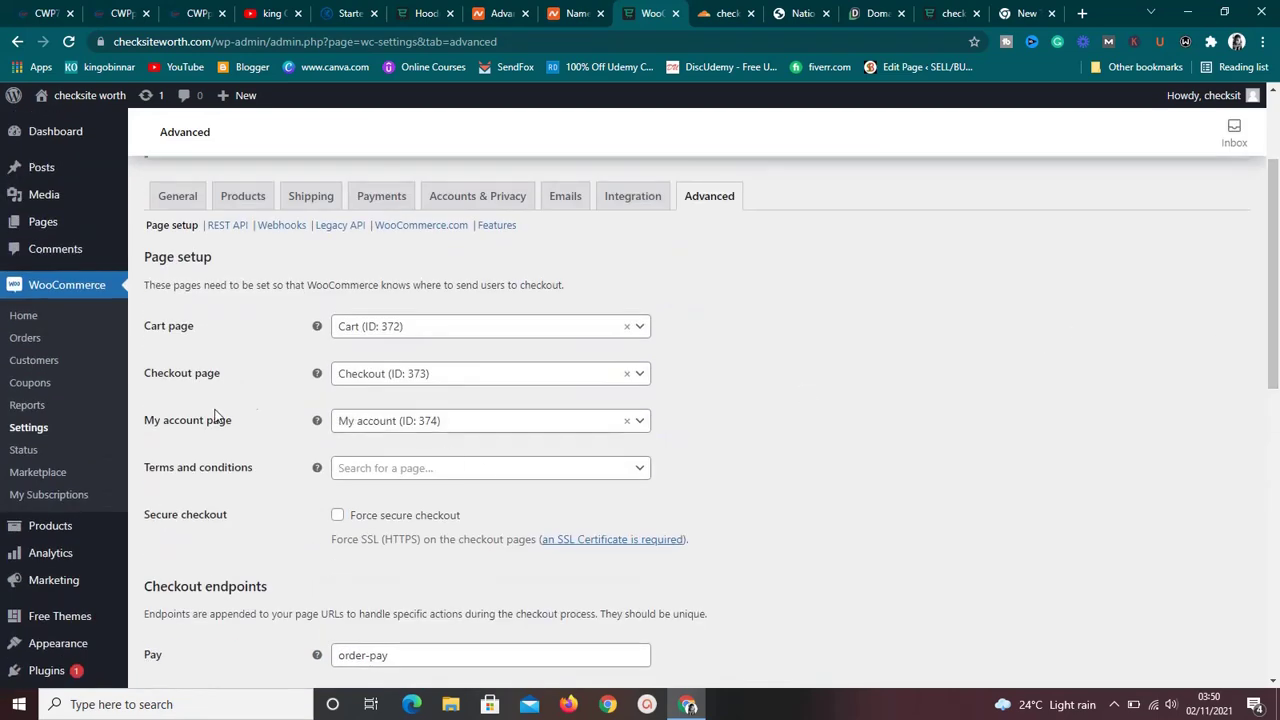
pyautogui.moveTo(41, 537)
pyautogui.click(145, 532)
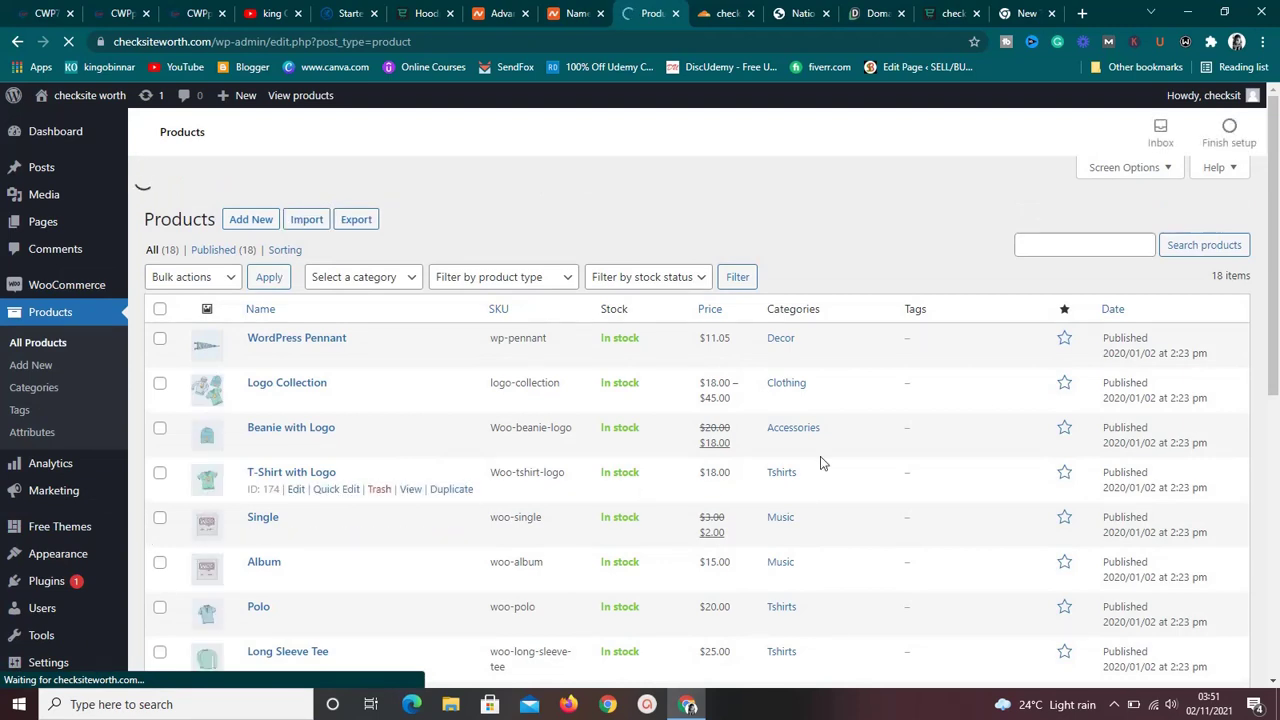
# Select all listed products and view the Bulk actions choices without applying any.
pyautogui.moveTo(1275, 294); pyautogui.dragTo(1254, 351)
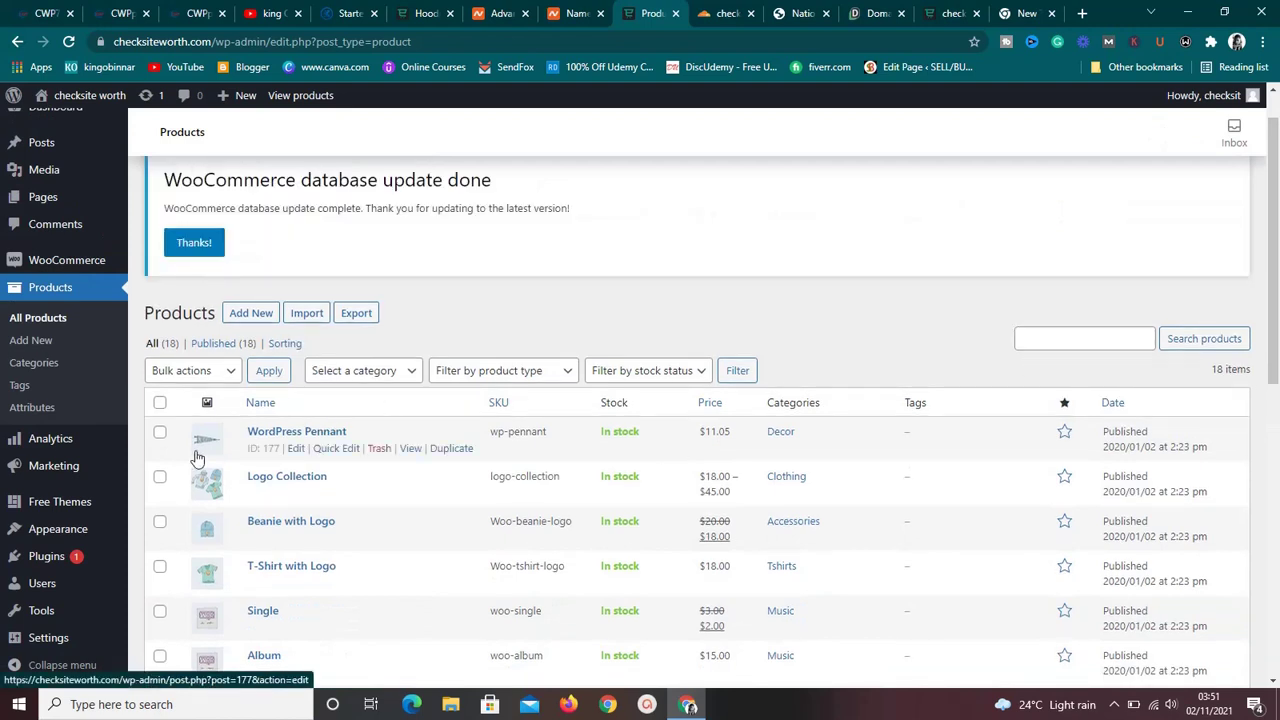
pyautogui.click(160, 403)
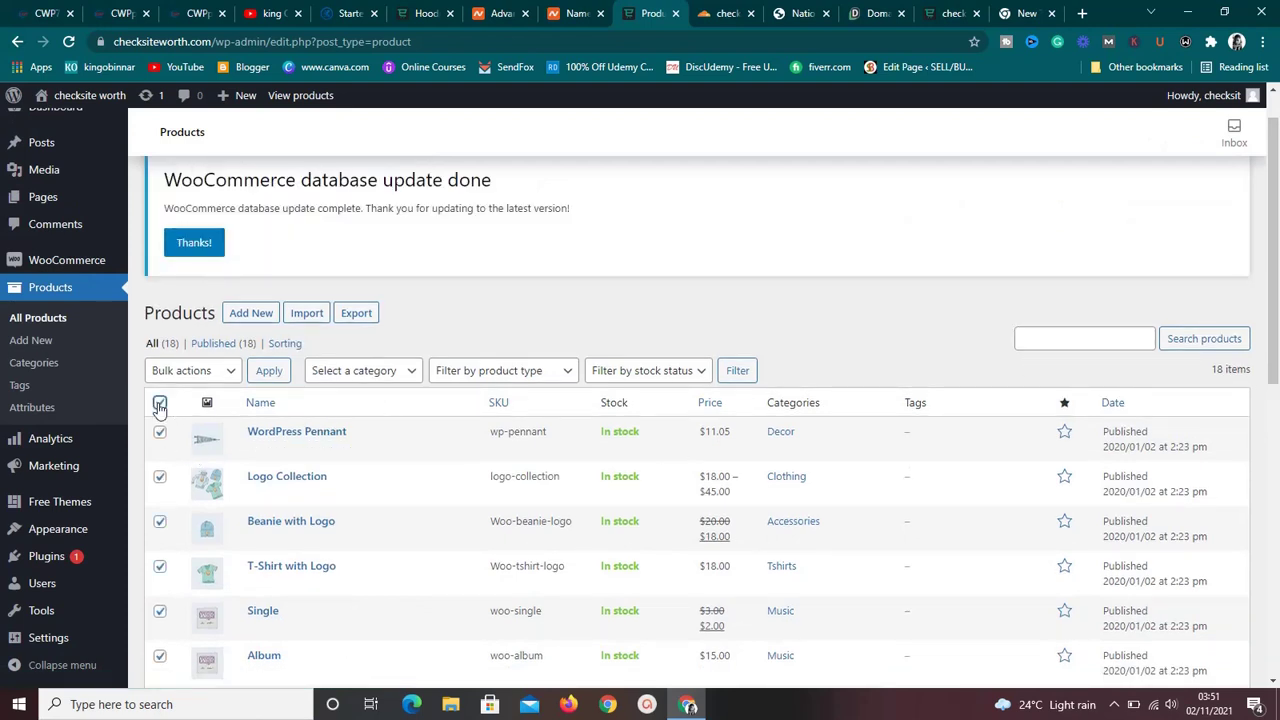
pyautogui.click(229, 376)
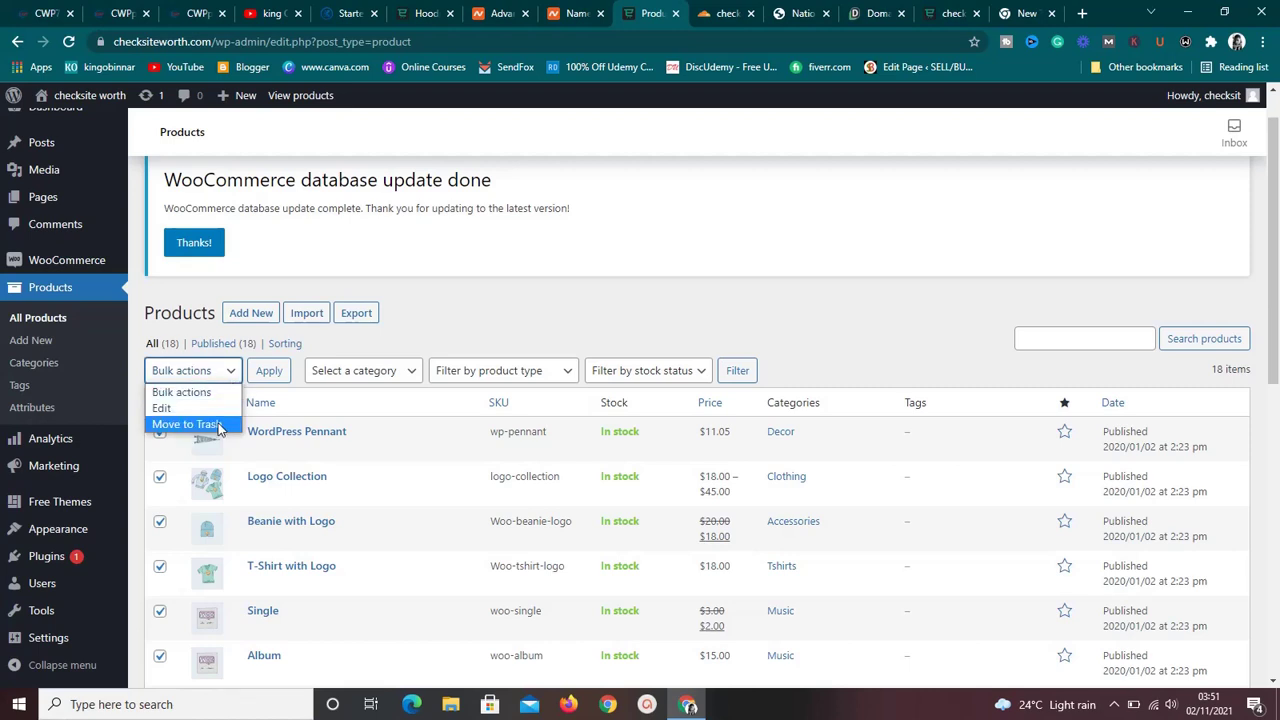
pyautogui.click(425, 315)
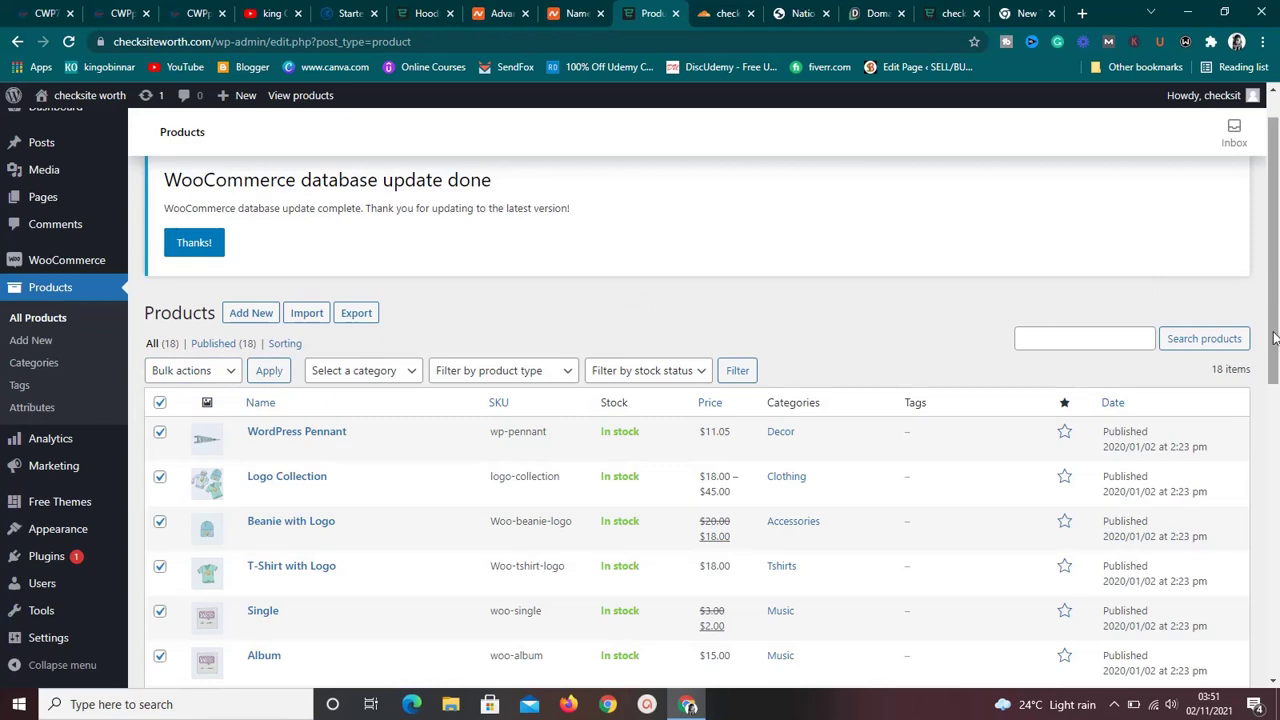
# Go to All Pages to see Cart, Checkout, My account and Shop.
pyautogui.moveTo(1275, 340); pyautogui.dragTo(1275, 313)
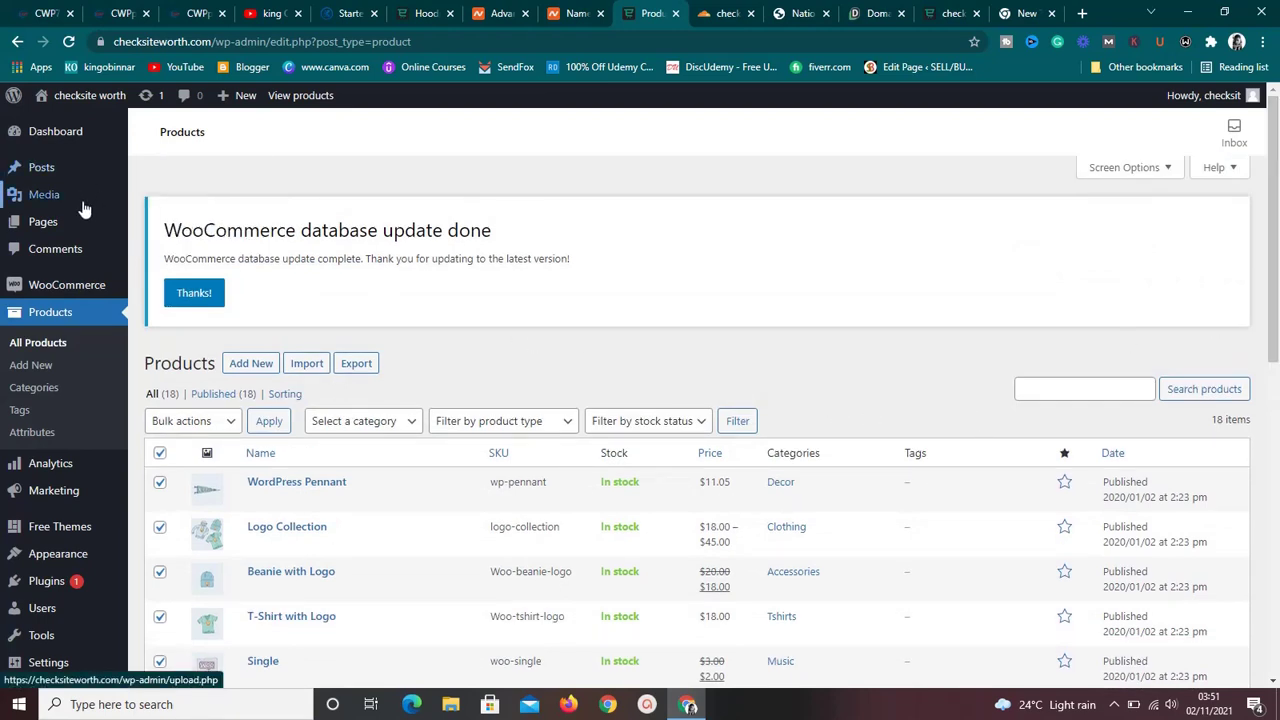
pyautogui.moveTo(77, 222)
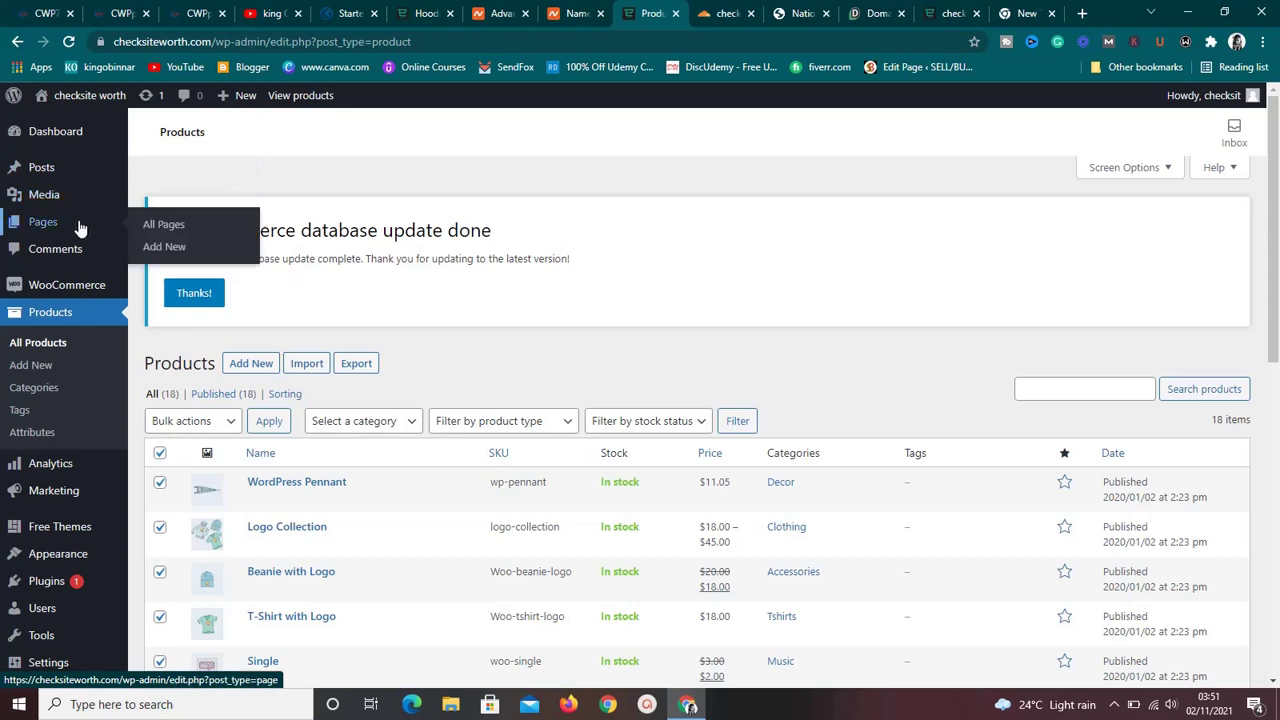
pyautogui.click(155, 225)
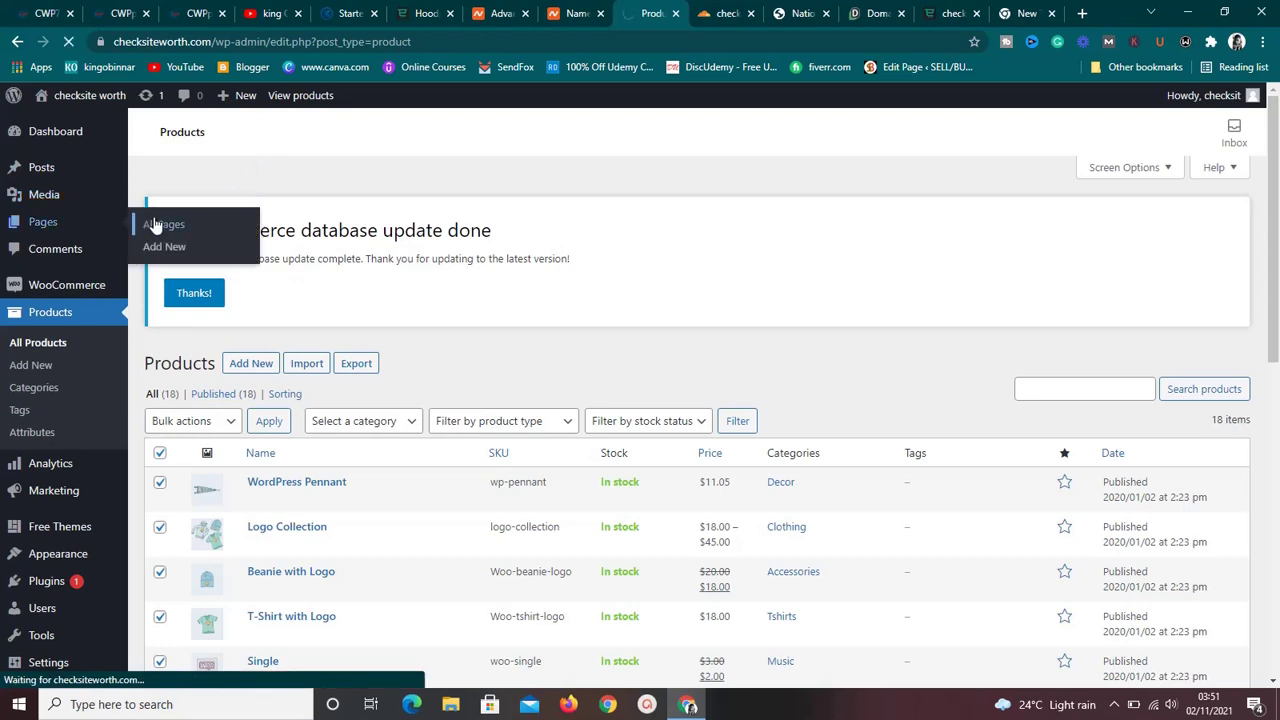
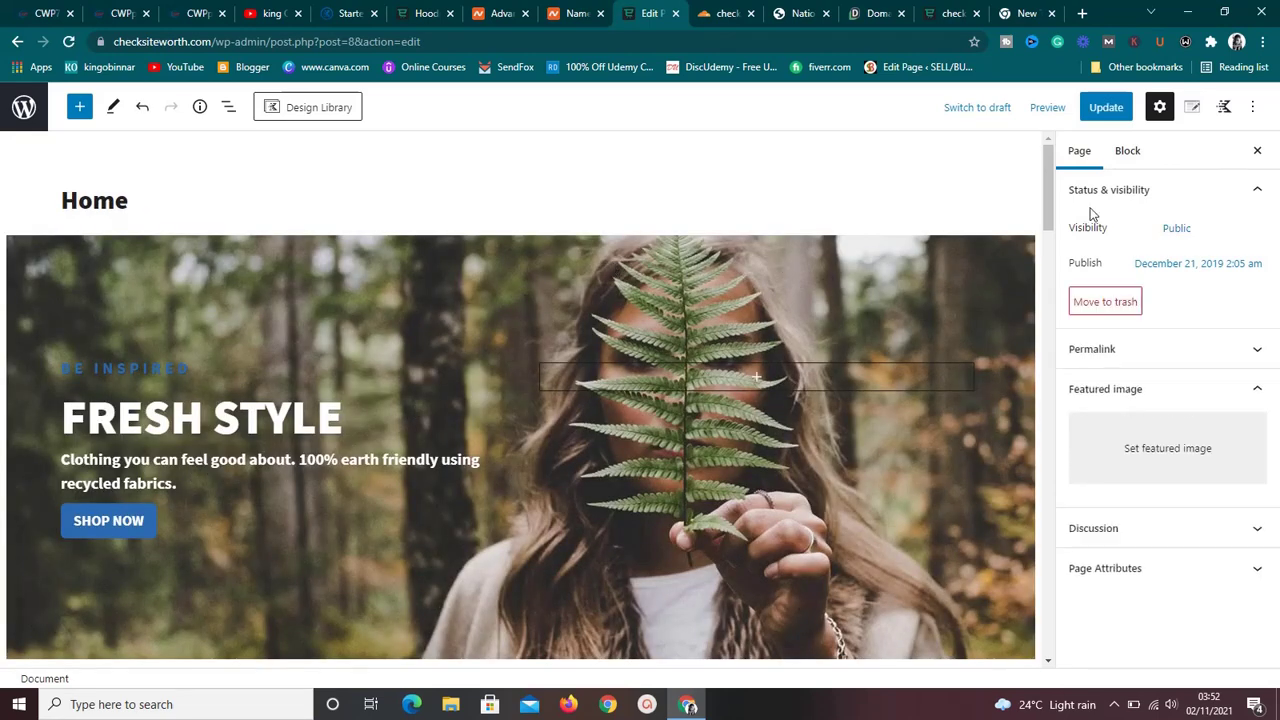
# Select the hero Row Layout and swap its forest background for the watch photo from the Media Library.
pyautogui.moveTo(1050, 222); pyautogui.dragTo(1067, 195)
pyautogui.click(922, 452)
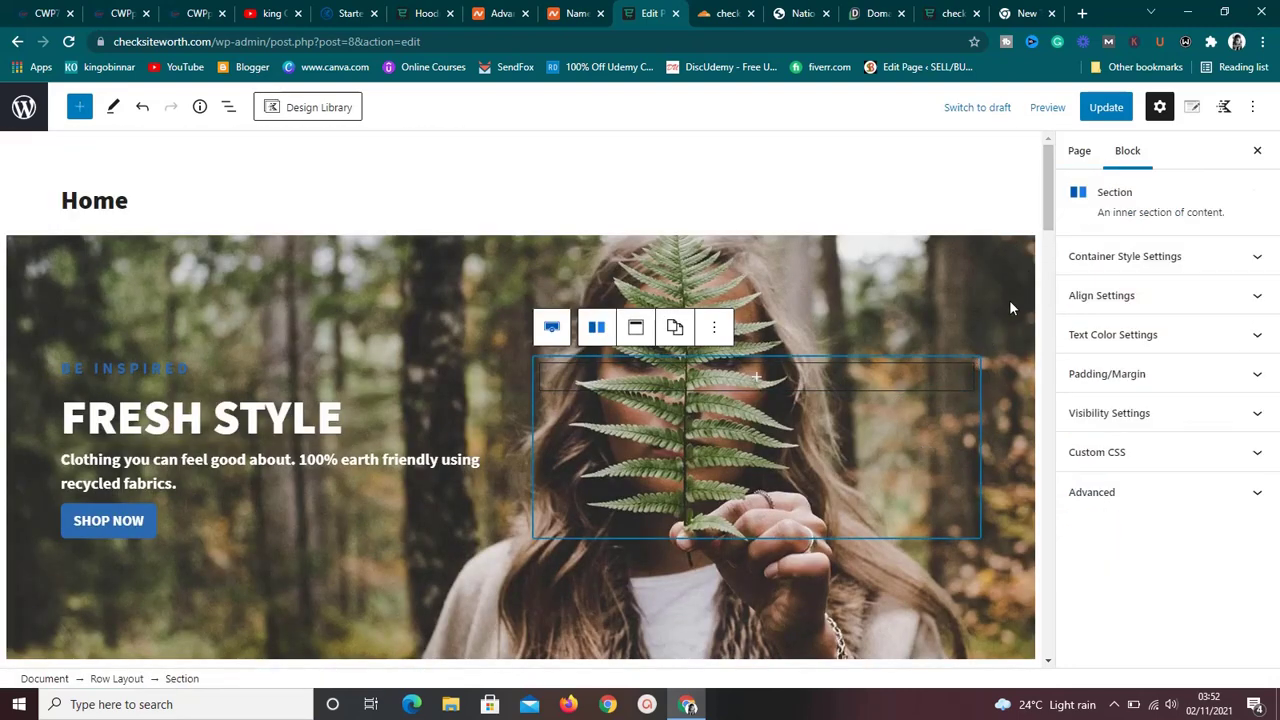
pyautogui.scroll(-1, 1049, 230)
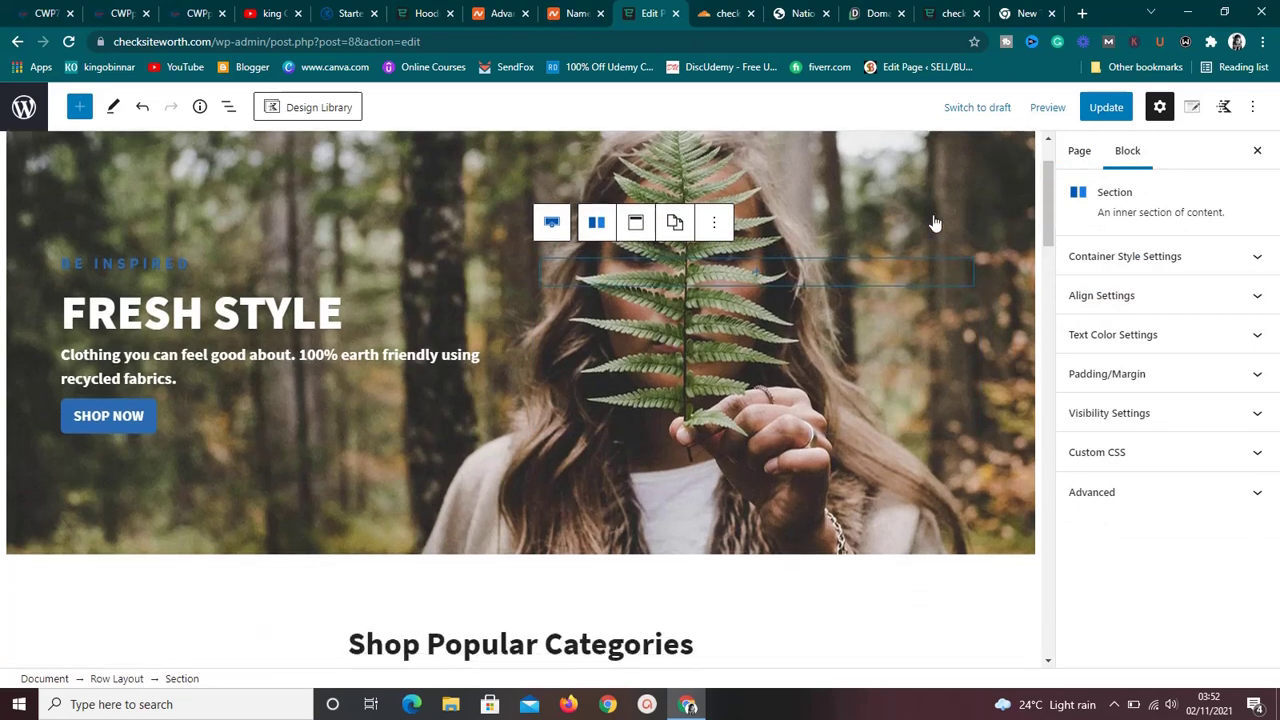
pyautogui.click(961, 169)
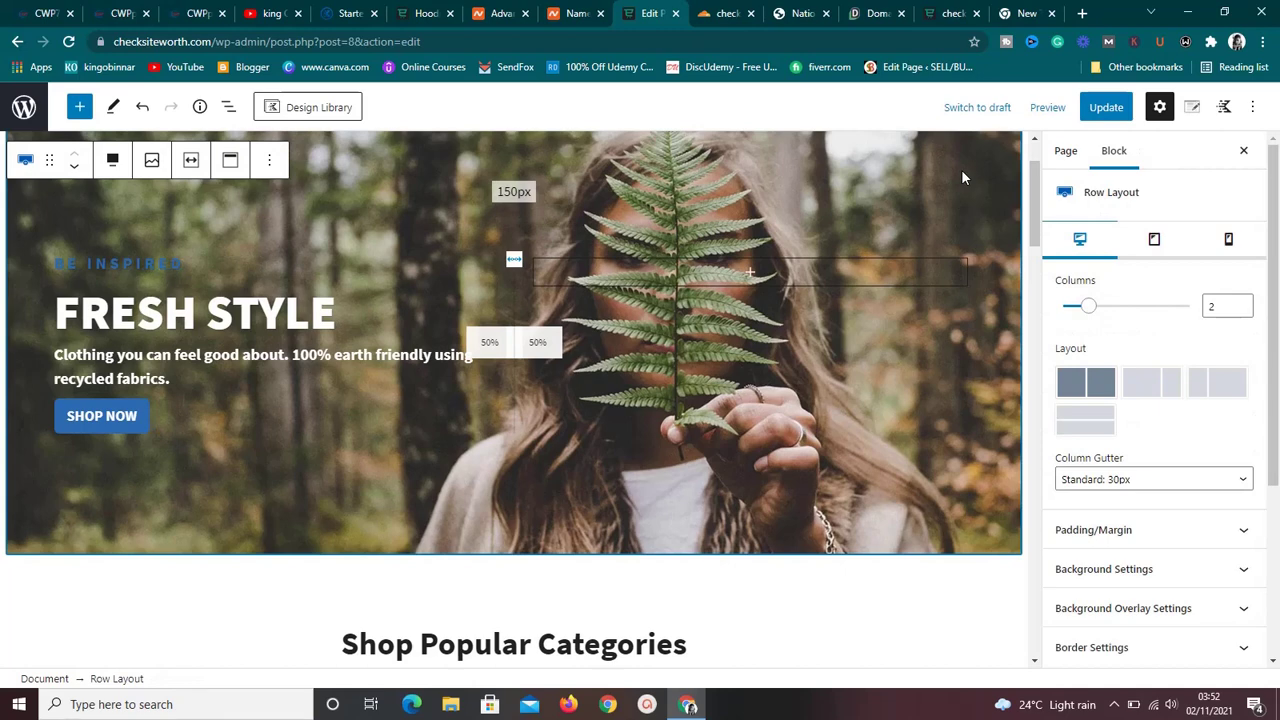
pyautogui.moveTo(1032, 241); pyautogui.dragTo(1032, 232)
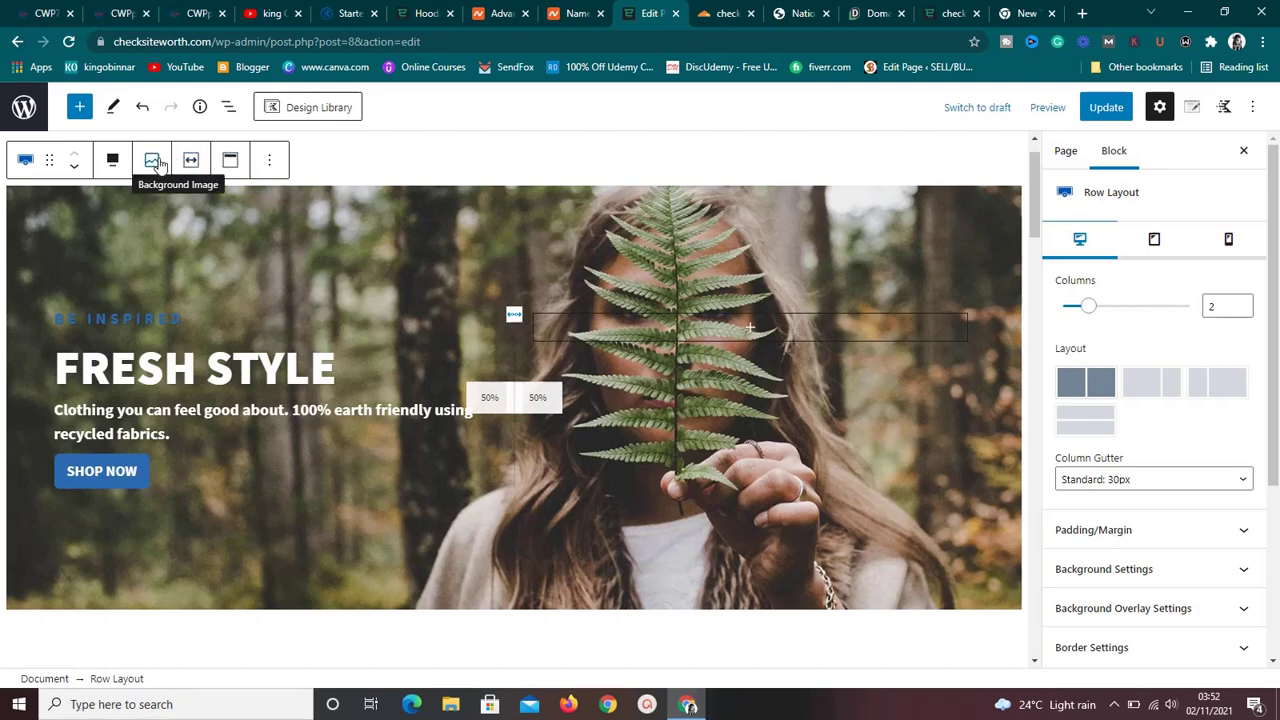
pyautogui.click(153, 161)
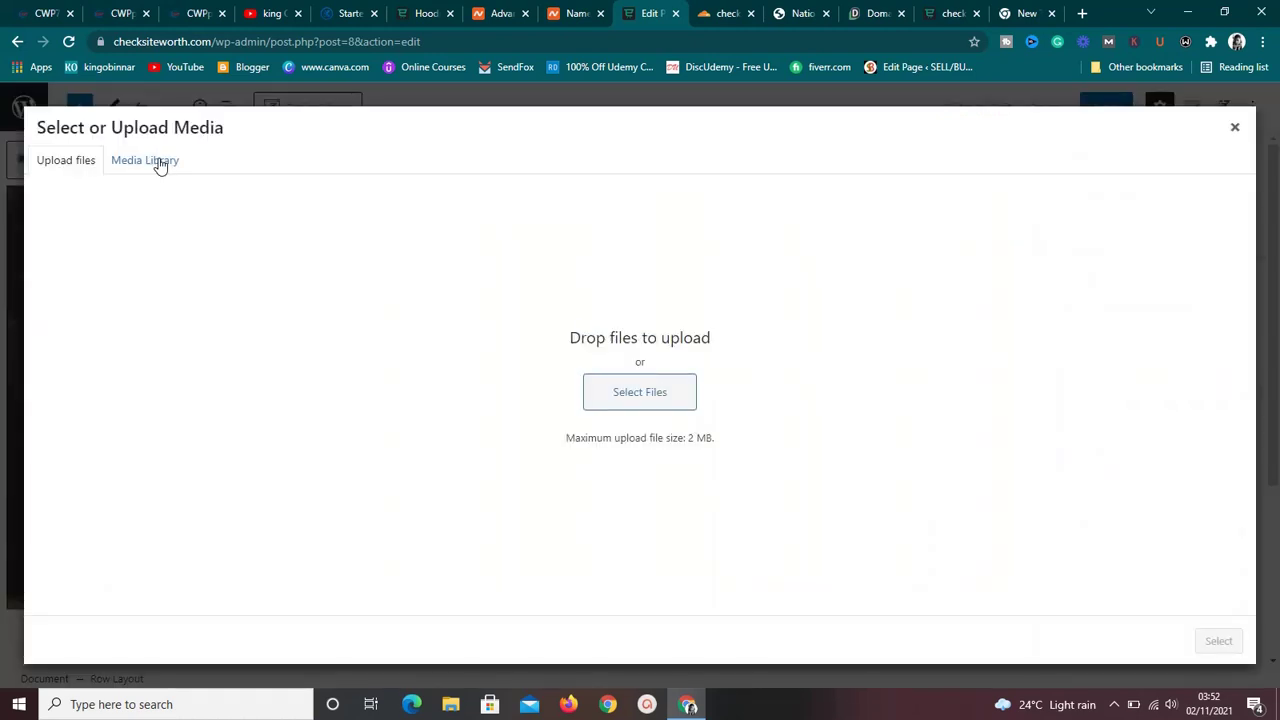
pyautogui.click(158, 162)
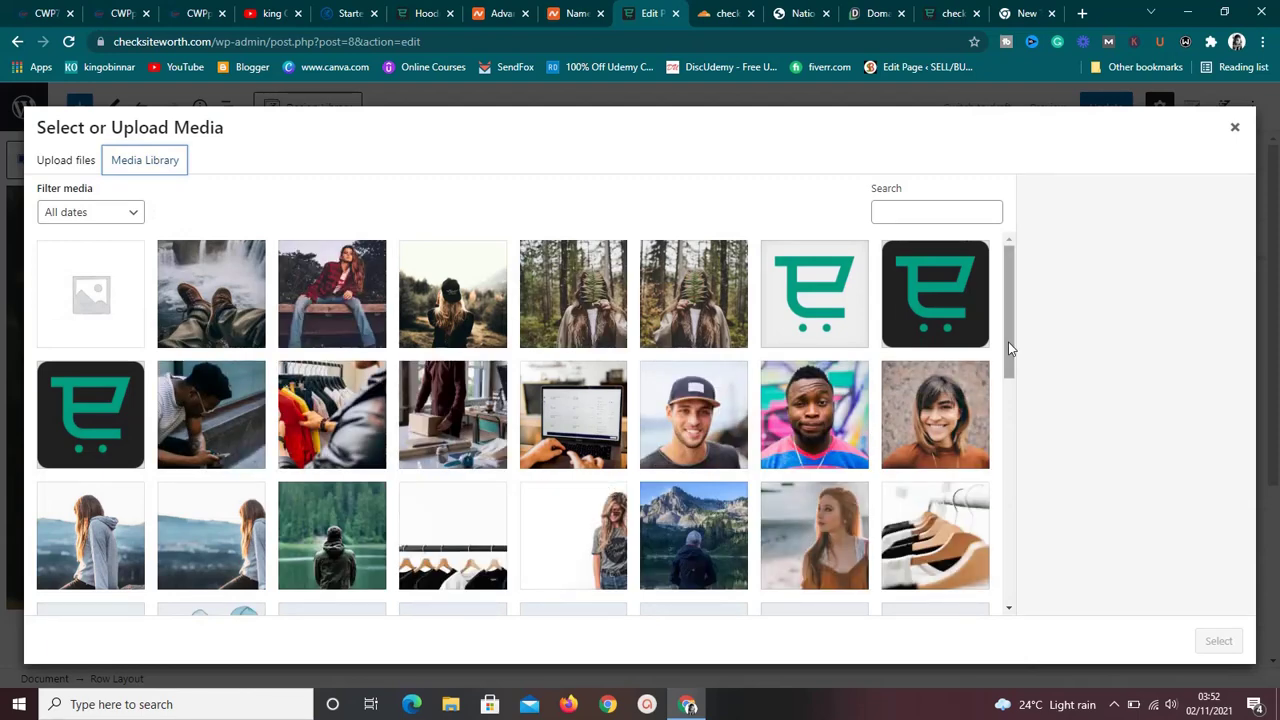
pyautogui.moveTo(1008, 372); pyautogui.dragTo(1008, 470)
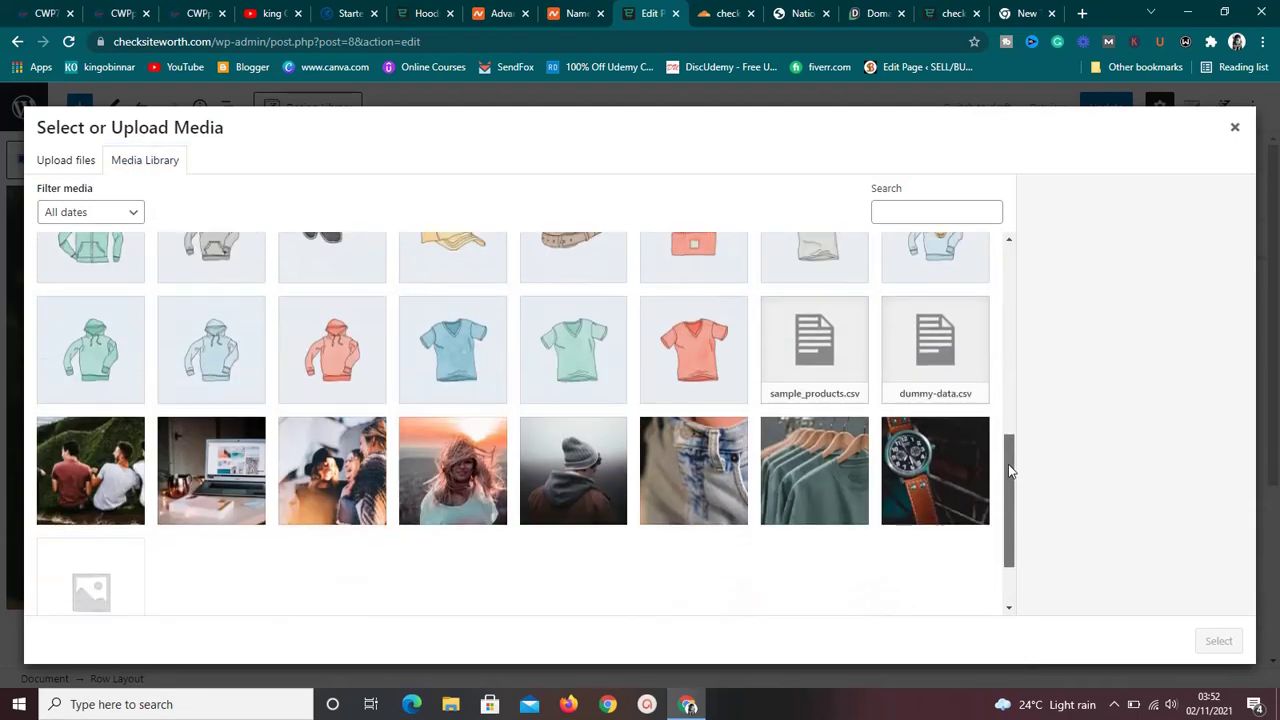
pyautogui.click(908, 462)
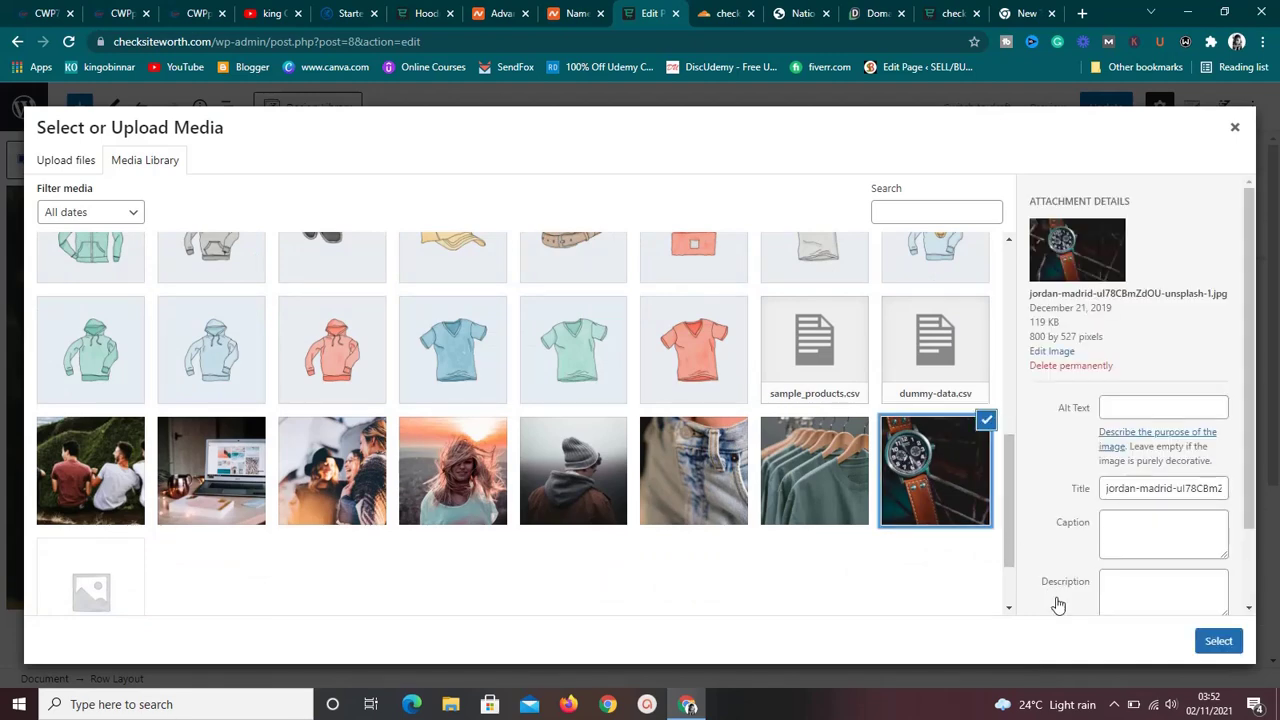
pyautogui.click(1215, 643)
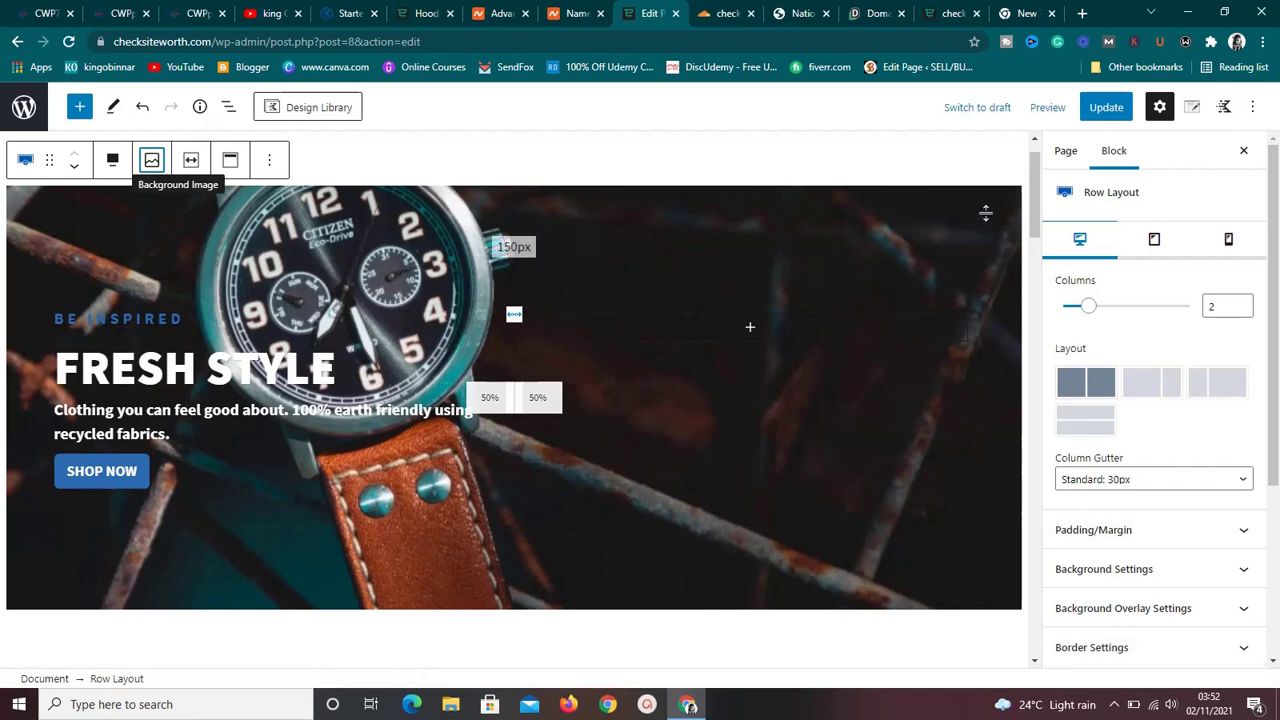
pyautogui.moveTo(1032, 223); pyautogui.dragTo(1035, 285)
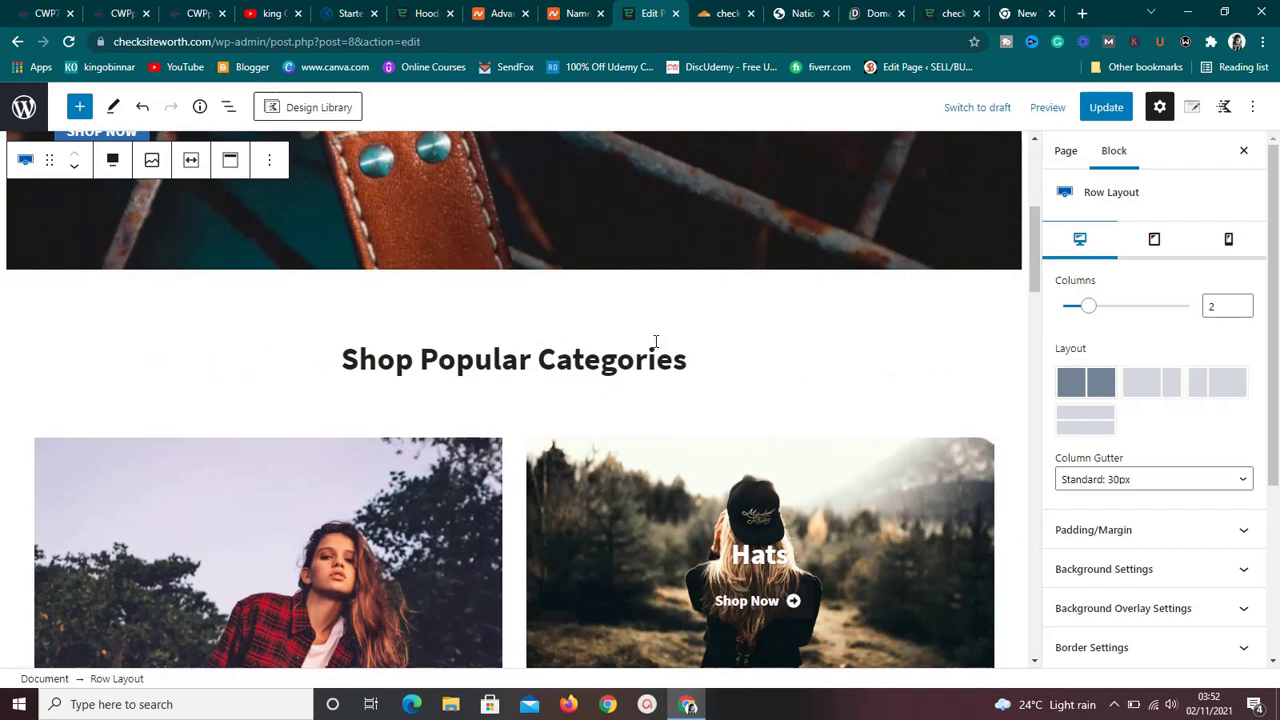
pyautogui.click(685, 358)
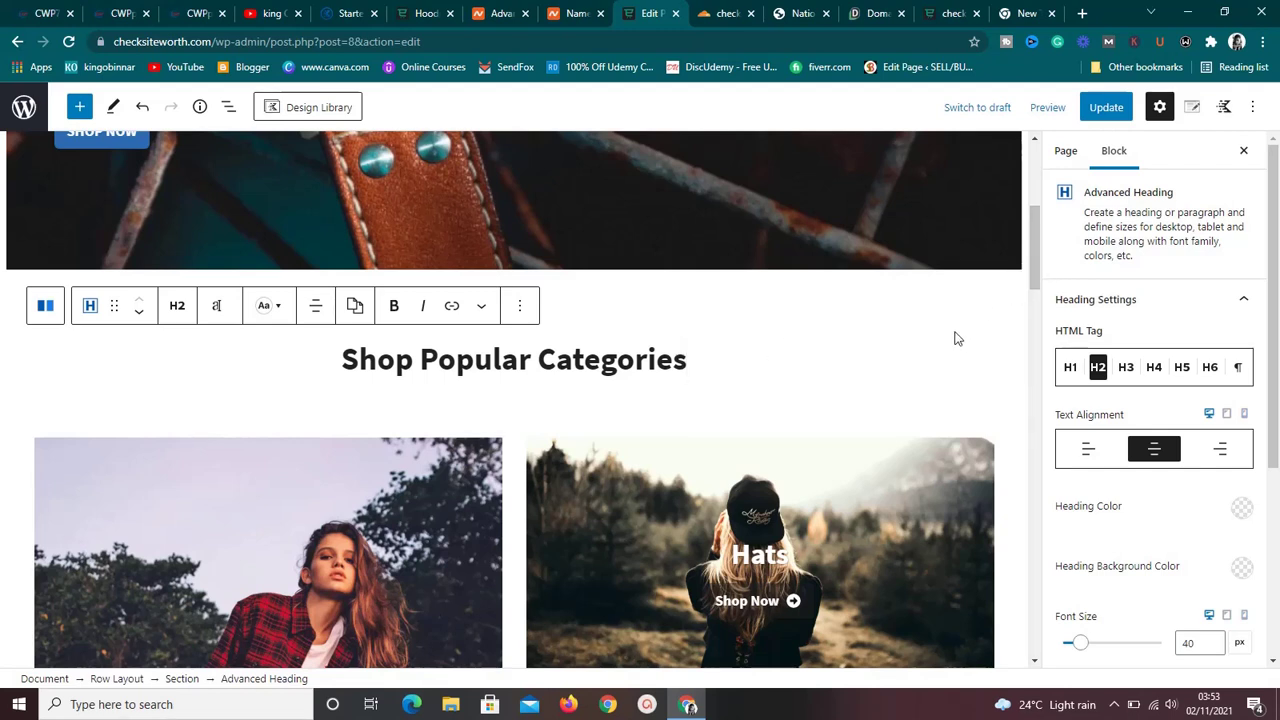
pyautogui.write('b')
pyautogui.press('BackSpace')
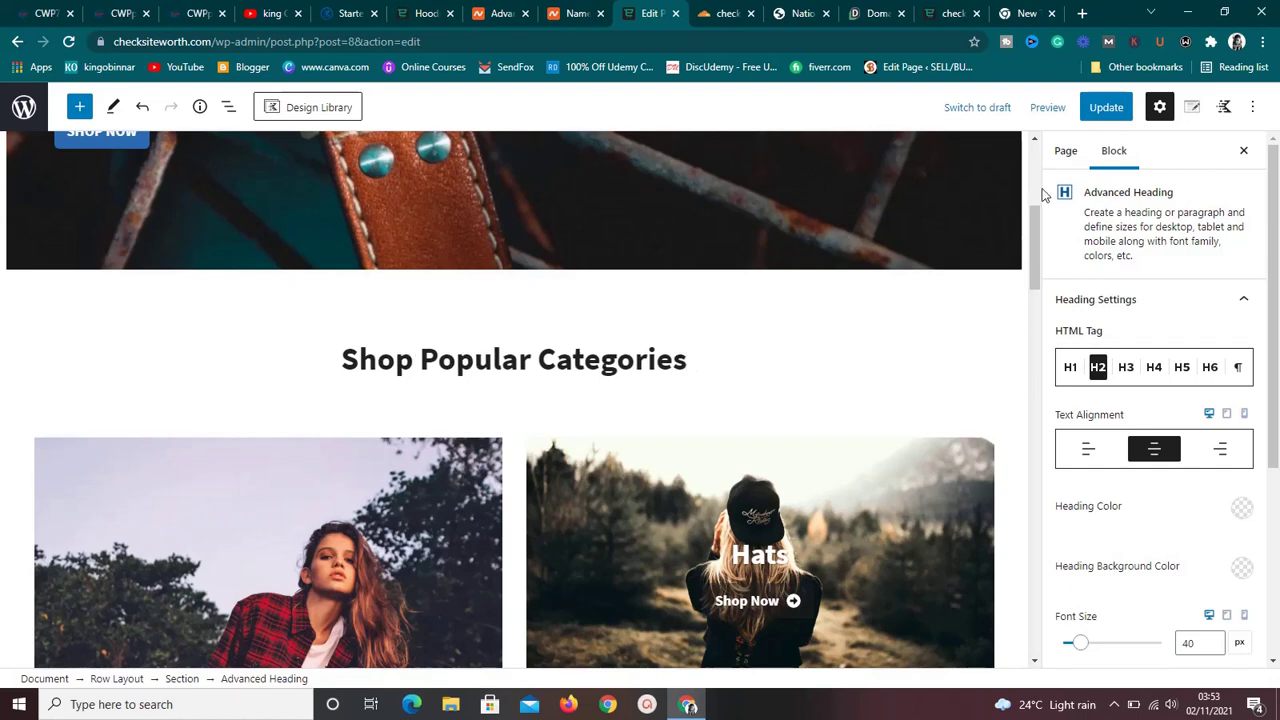
pyautogui.moveTo(1037, 260); pyautogui.dragTo(1037, 290)
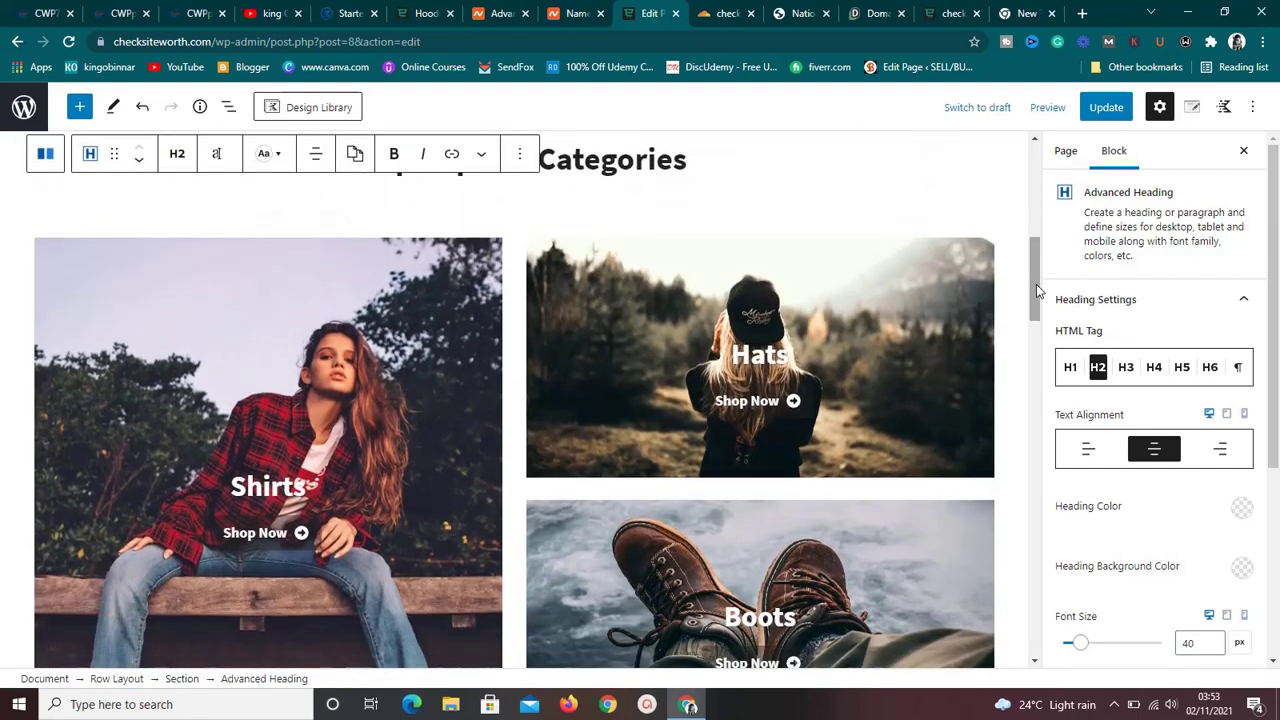
pyautogui.click(875, 323)
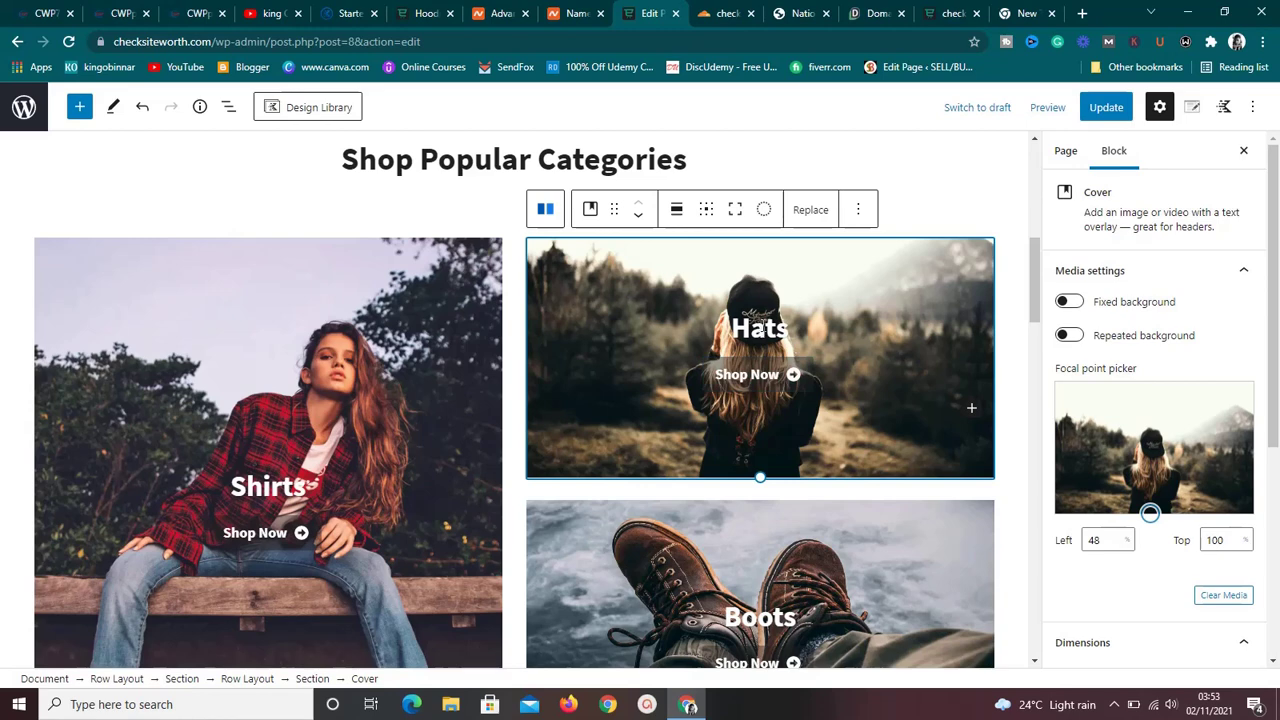
pyautogui.click(758, 327)
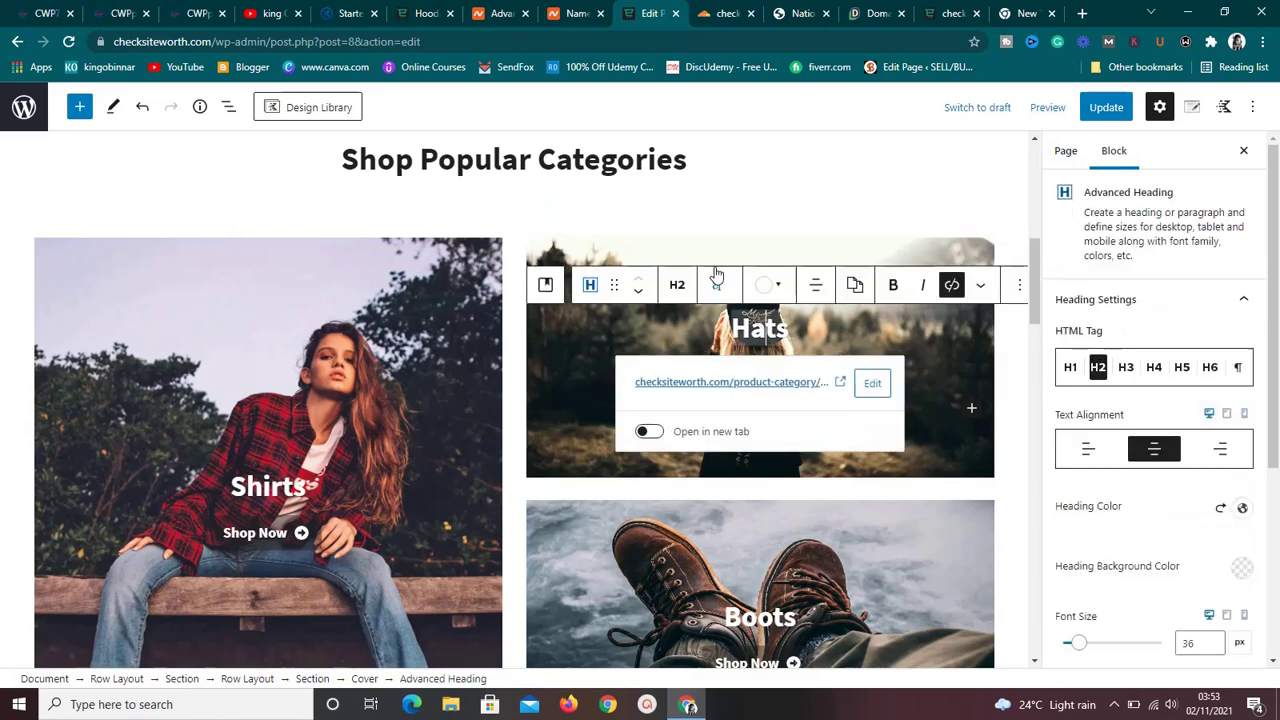
pyautogui.click(651, 316)
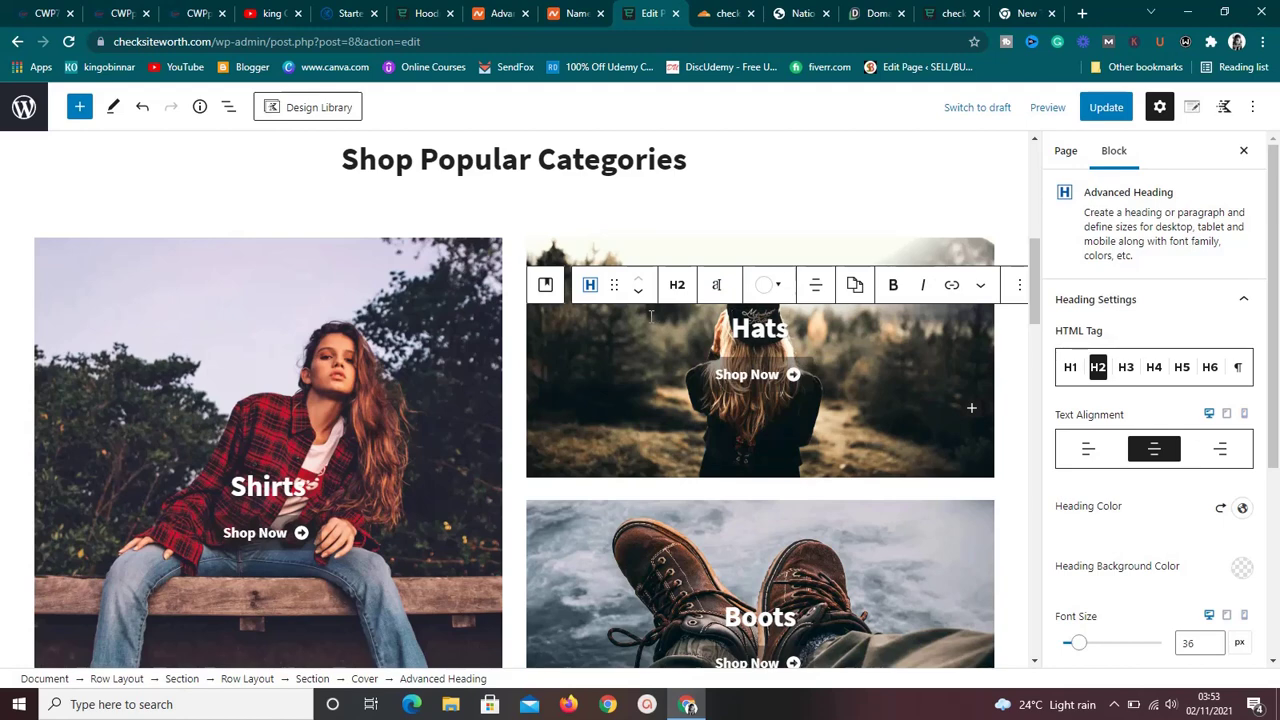
pyautogui.click(604, 245)
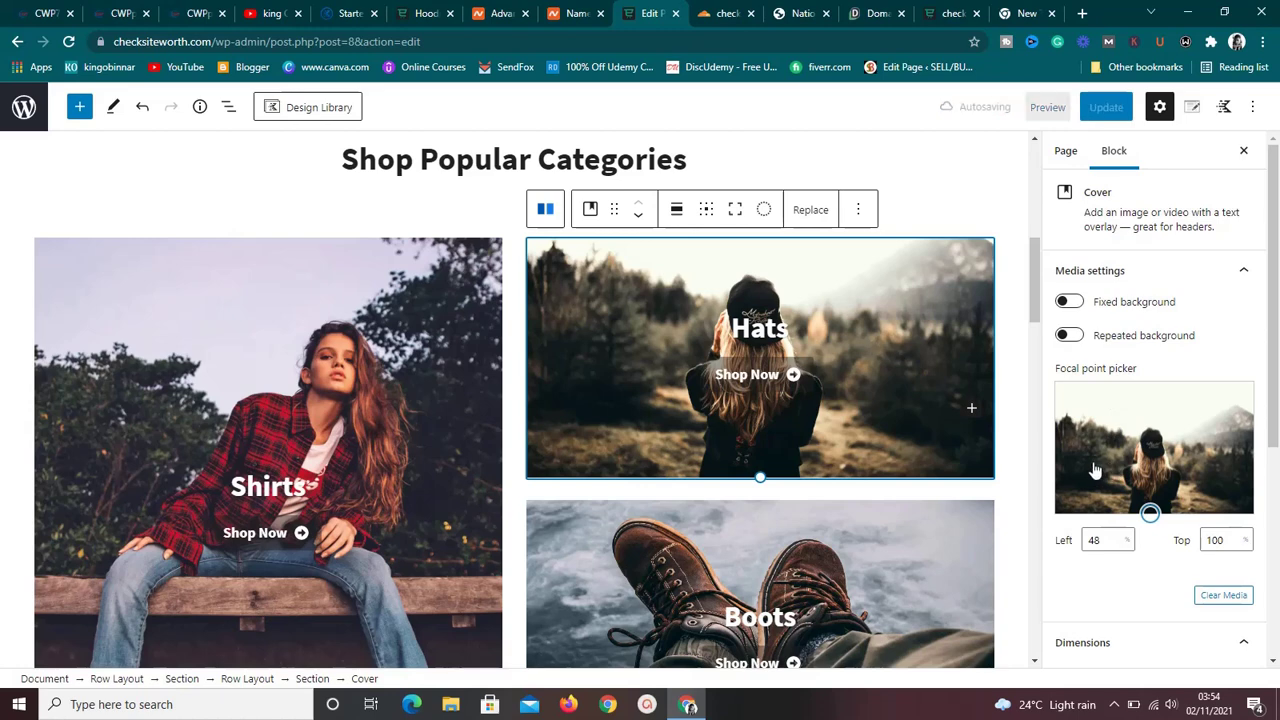
# Drag the Hats cover's focal point to Left 50%, Top 59%, toggling Fixed background on and off.
pyautogui.click(1093, 461)
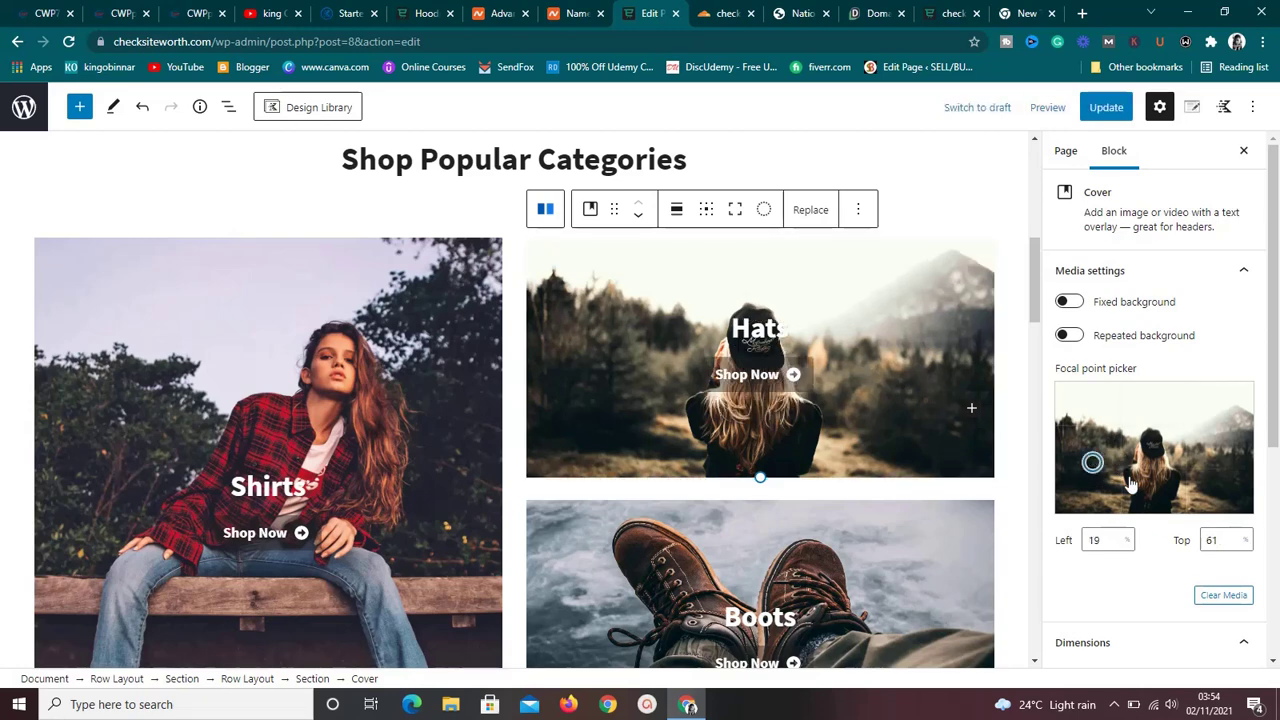
pyautogui.moveTo(1276, 393); pyautogui.dragTo(1277, 408)
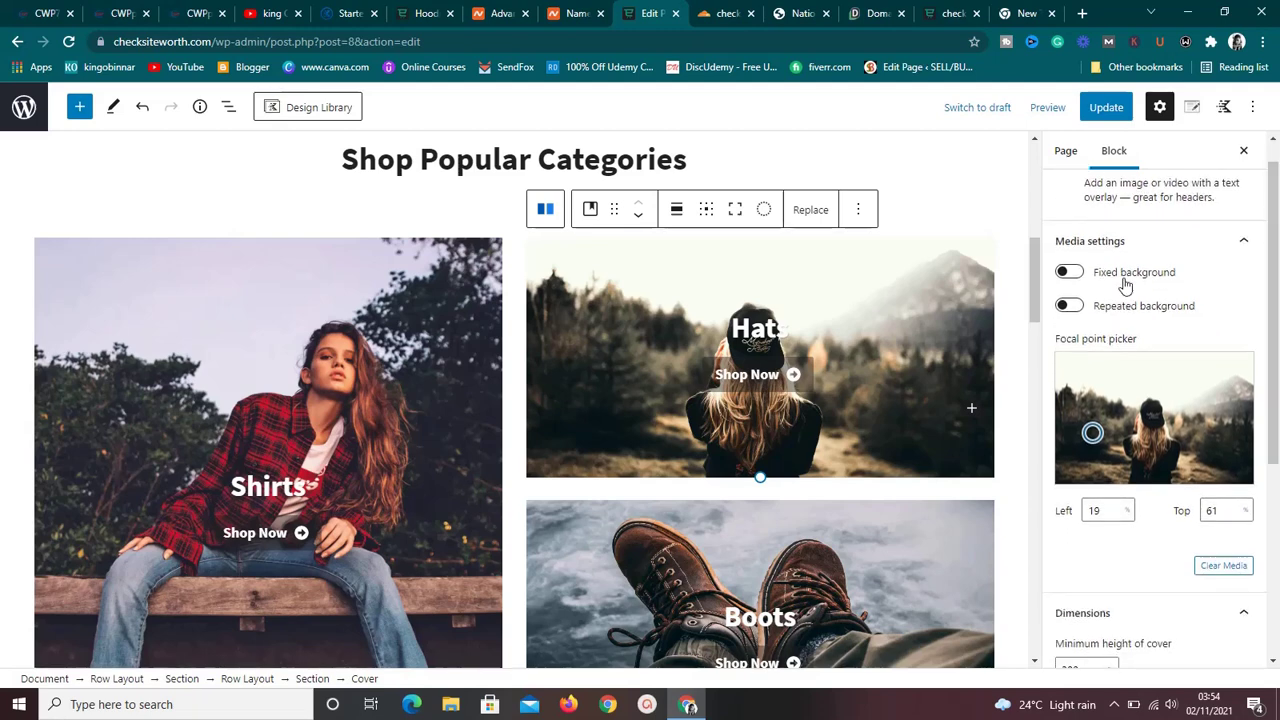
pyautogui.click(1077, 282)
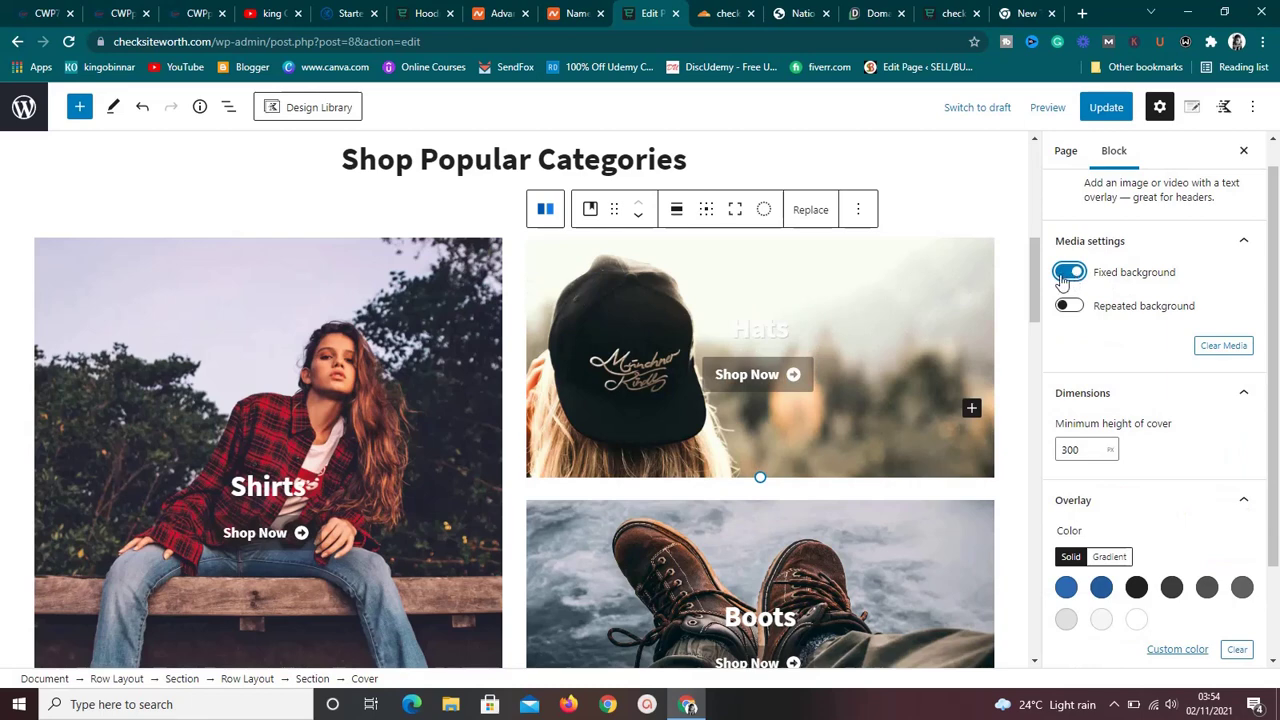
pyautogui.click(1063, 280)
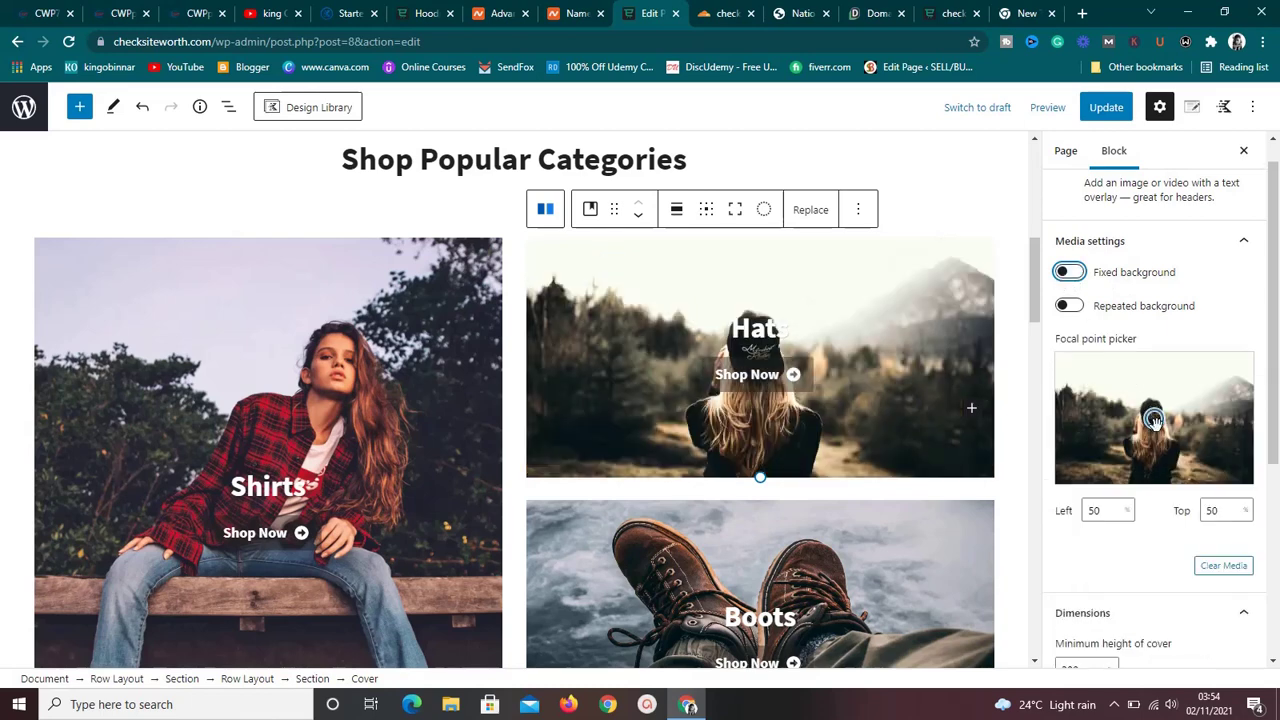
pyautogui.moveTo(1155, 420)
pyautogui.mouseDown()
pyautogui.moveTo(1130, 405)
pyautogui.moveTo(1154, 414)
pyautogui.moveTo(1154, 430)
pyautogui.mouseUp()
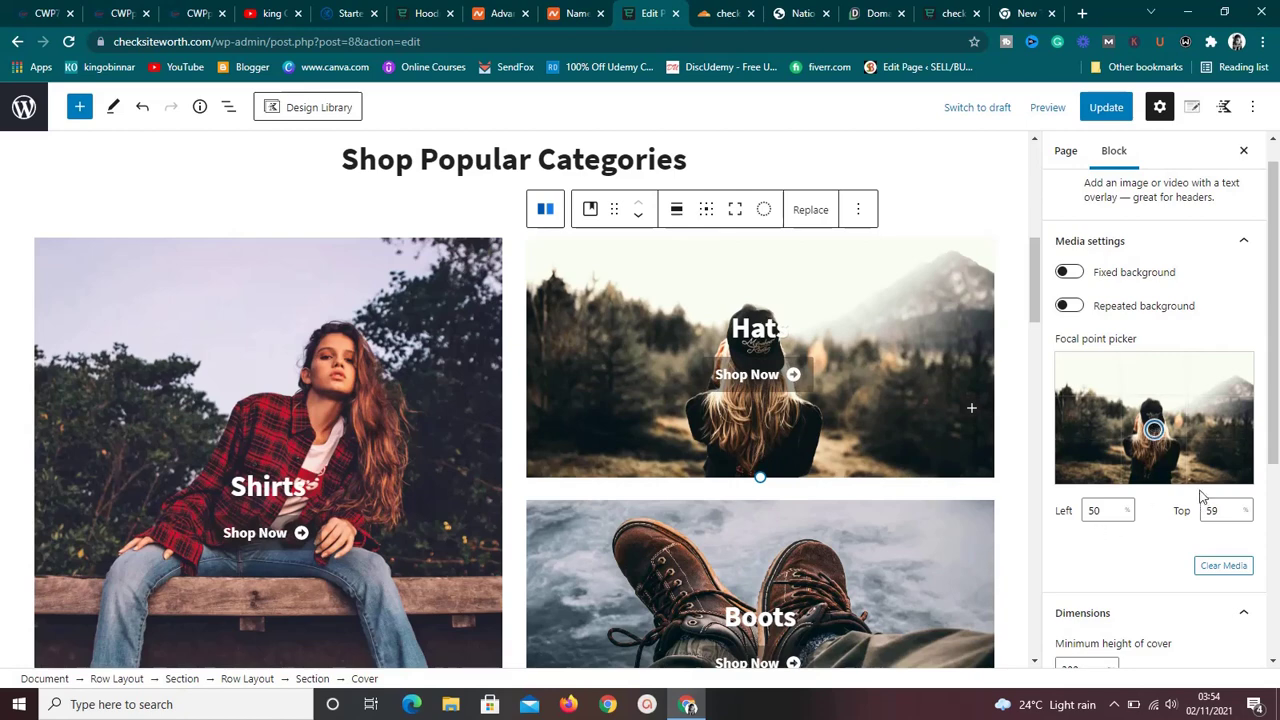
pyautogui.moveTo(1275, 407); pyautogui.dragTo(1277, 345)
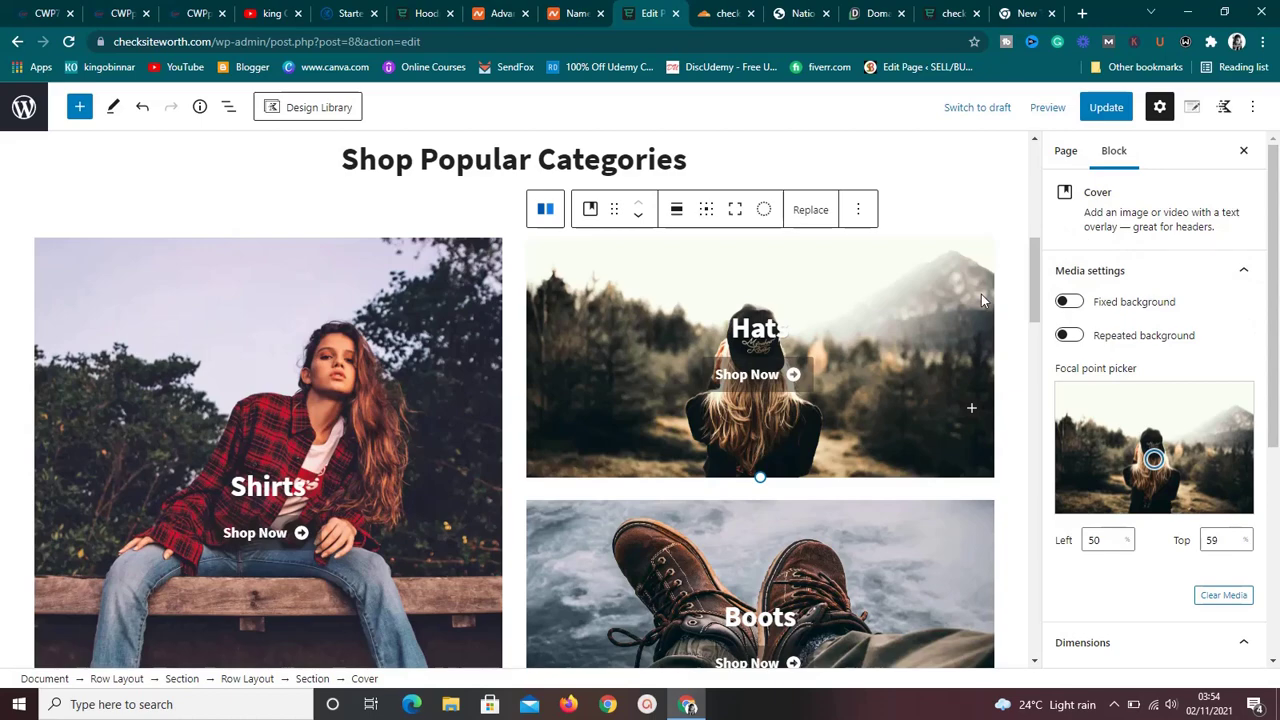
pyautogui.moveTo(1032, 279); pyautogui.dragTo(1030, 350)
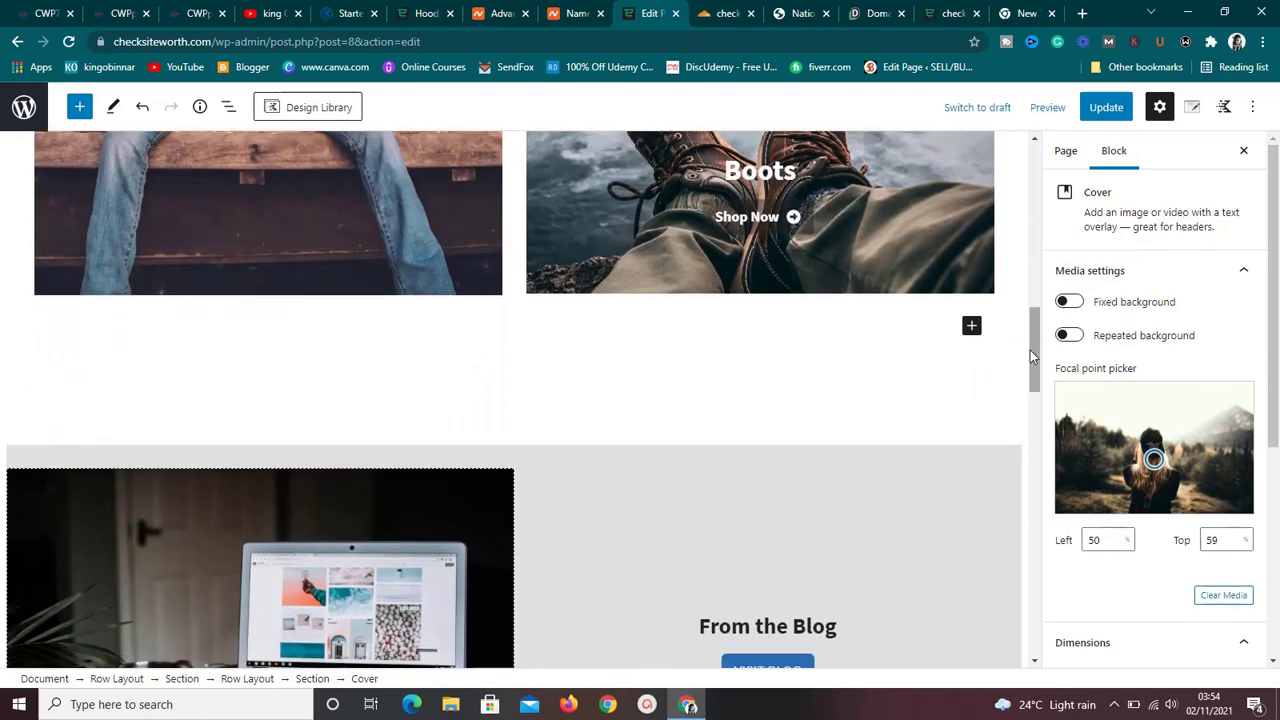
pyautogui.click(973, 328)
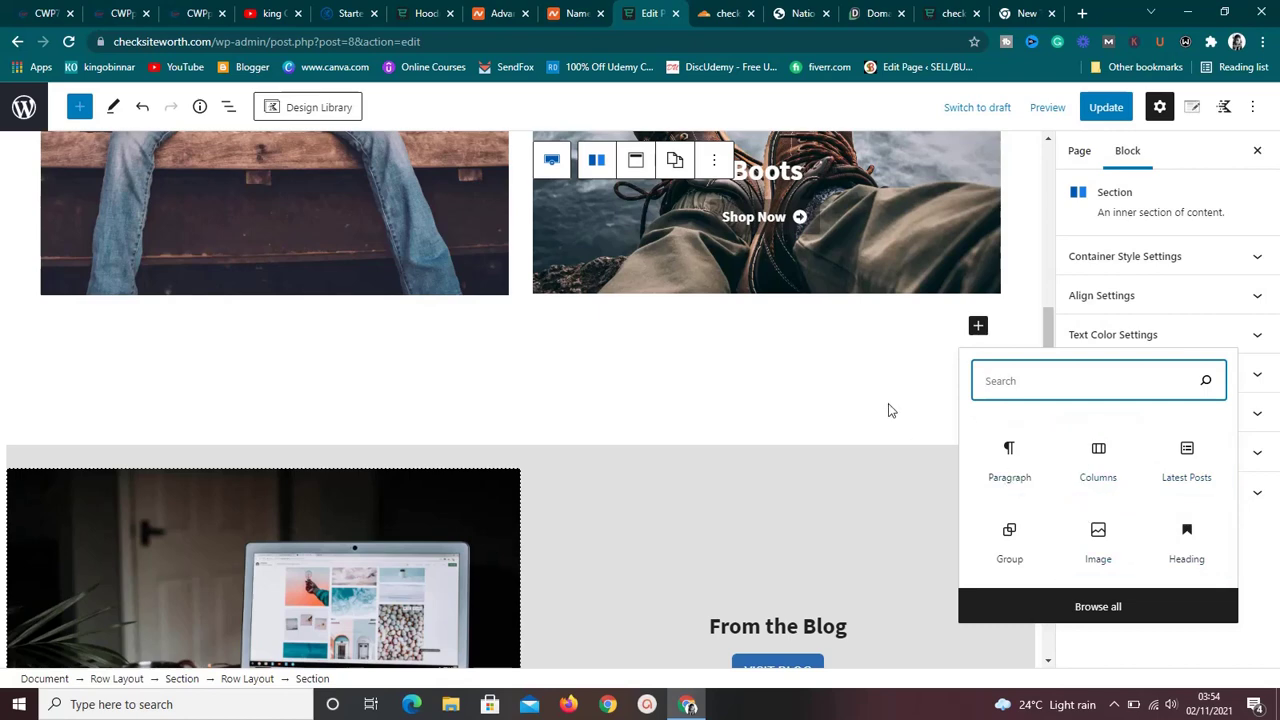
pyautogui.click(1028, 323)
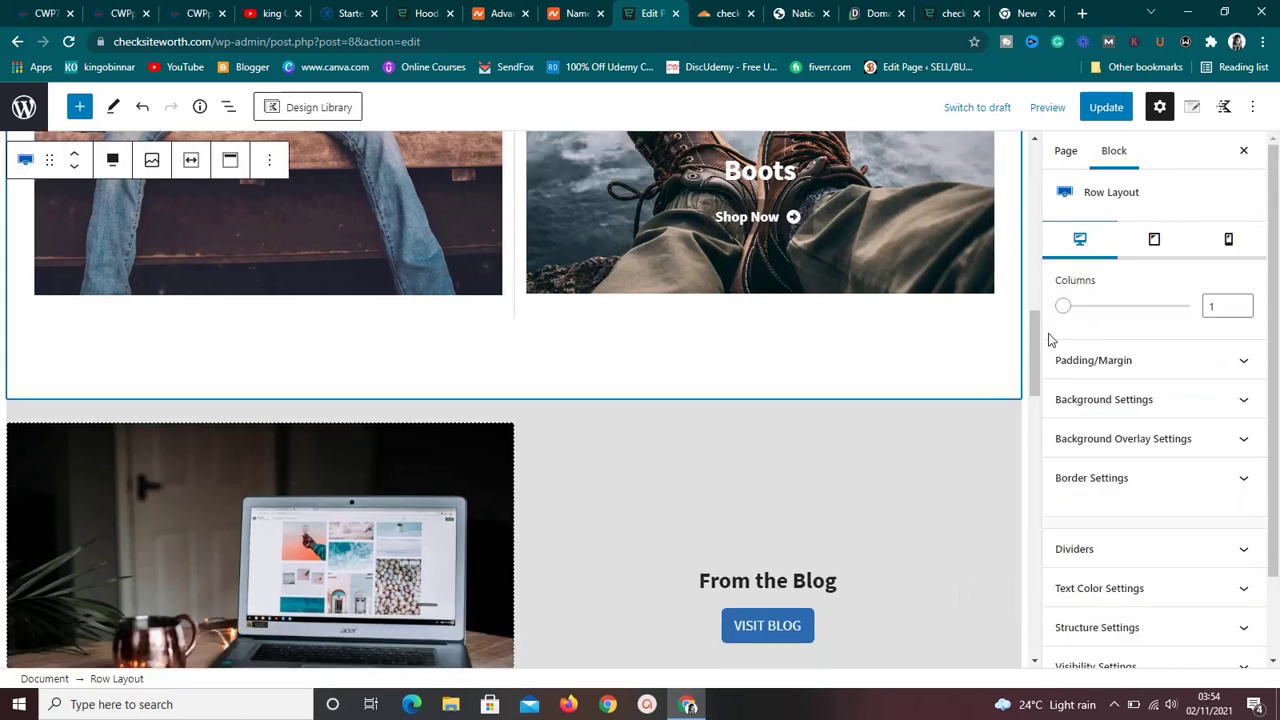
pyautogui.moveTo(1036, 350); pyautogui.dragTo(1038, 560)
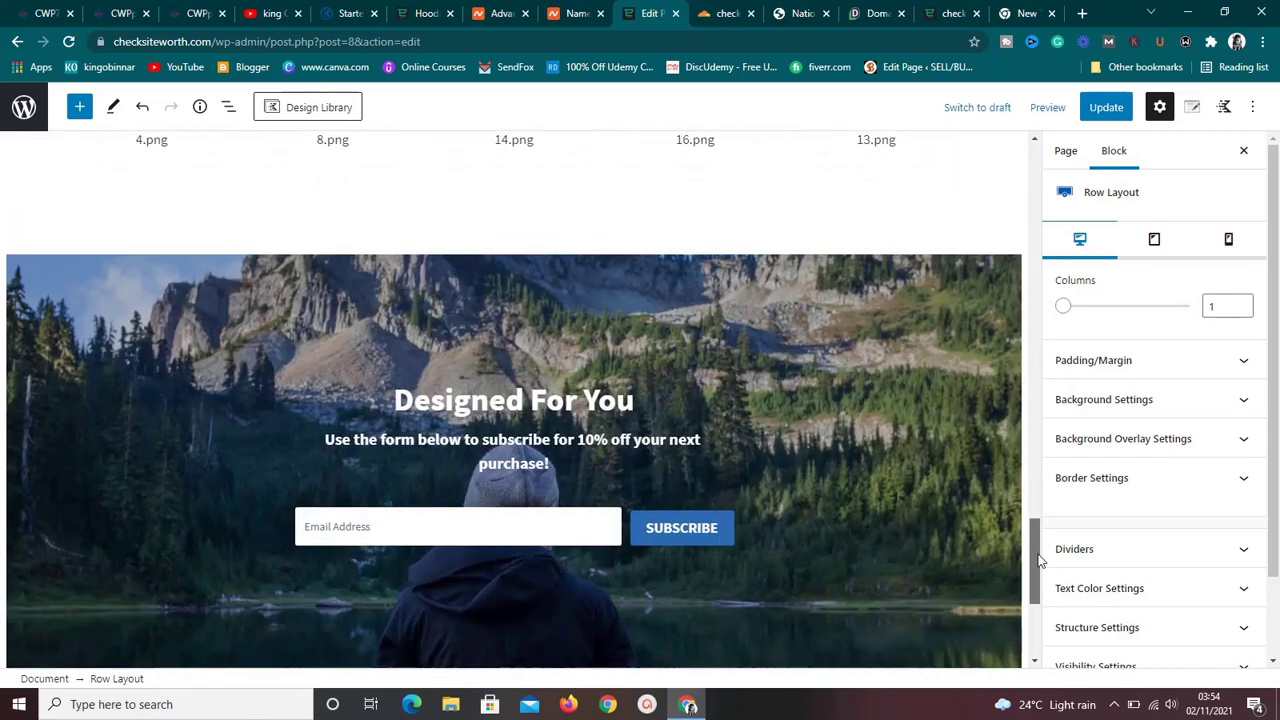
pyautogui.click(636, 434)
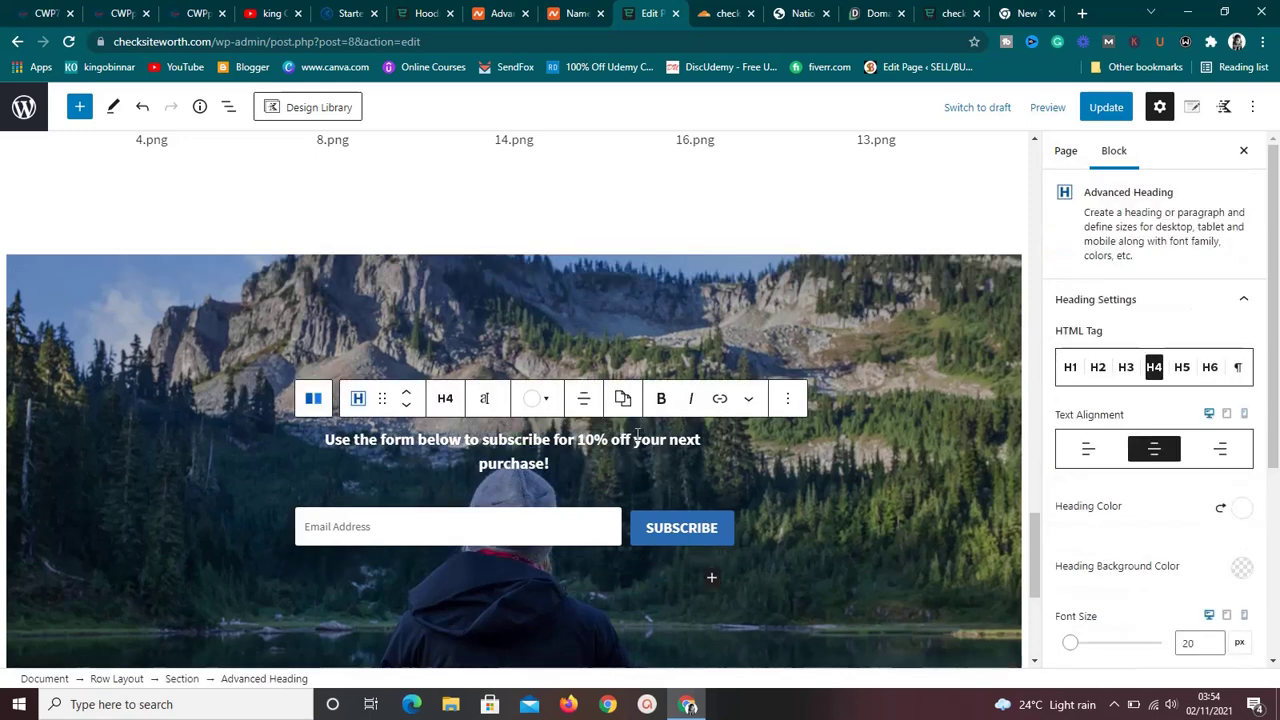
pyautogui.moveTo(1038, 552); pyautogui.dragTo(1028, 161)
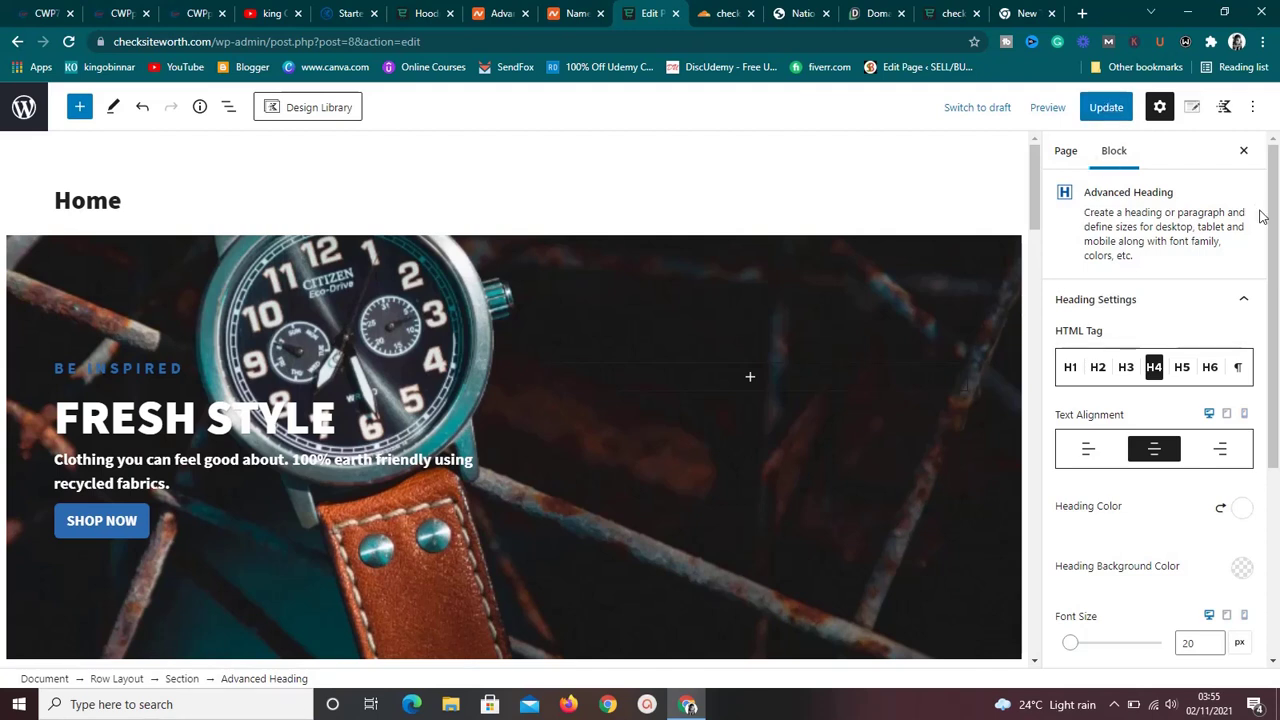
pyautogui.moveTo(1274, 216); pyautogui.dragTo(1274, 467)
pyautogui.moveTo(1276, 400); pyautogui.dragTo(1277, 212)
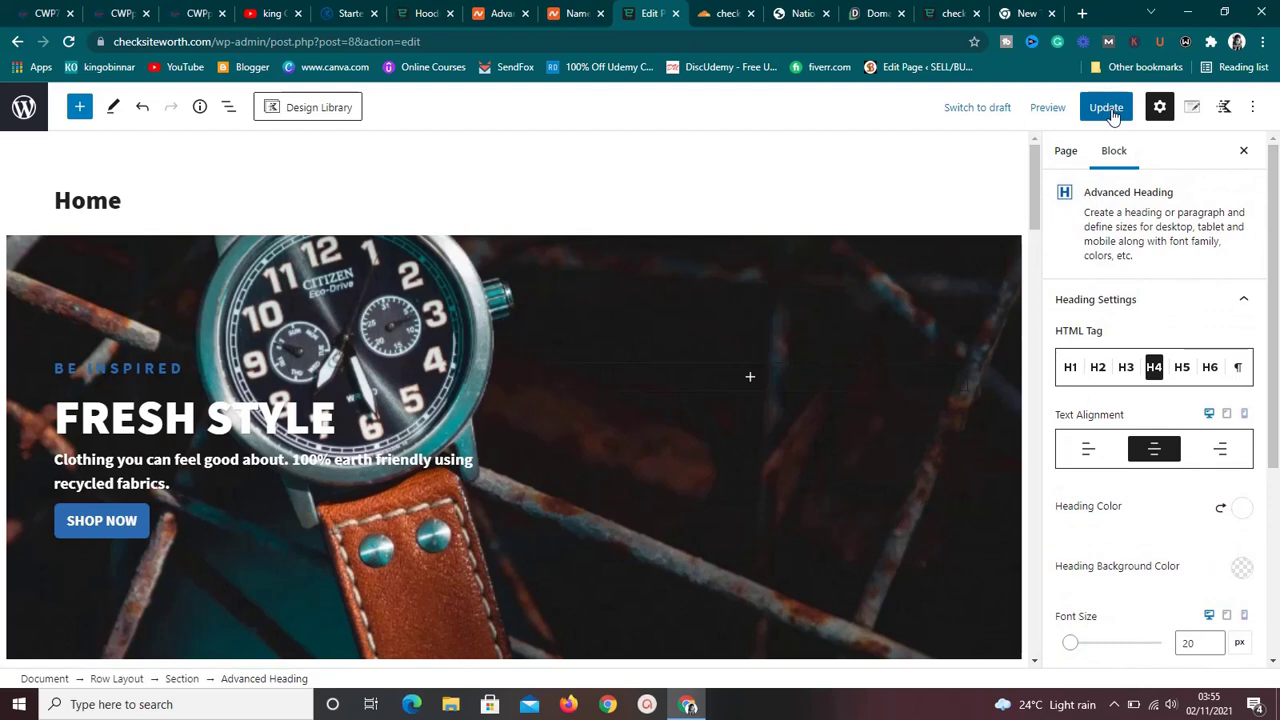
# Glance at the live site, then save the Home page edits with Update.
pyautogui.click(950, 13)
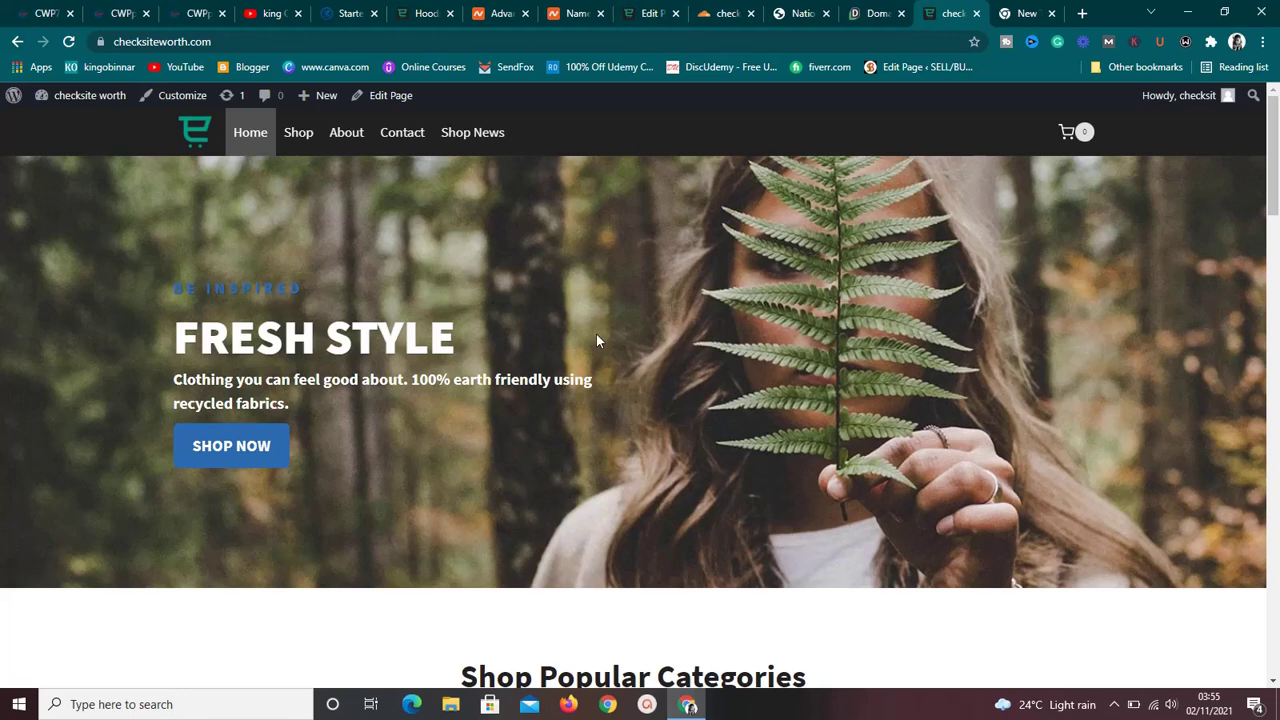
pyautogui.click(648, 14)
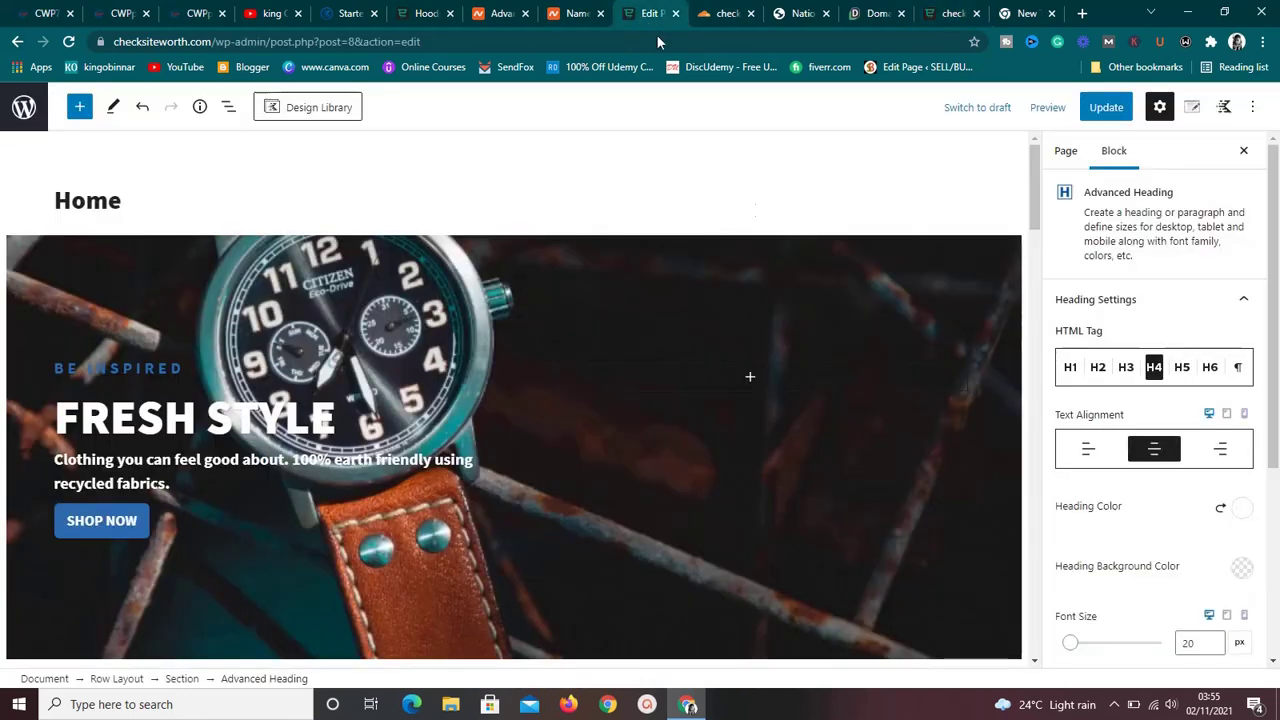
pyautogui.click(1110, 112)
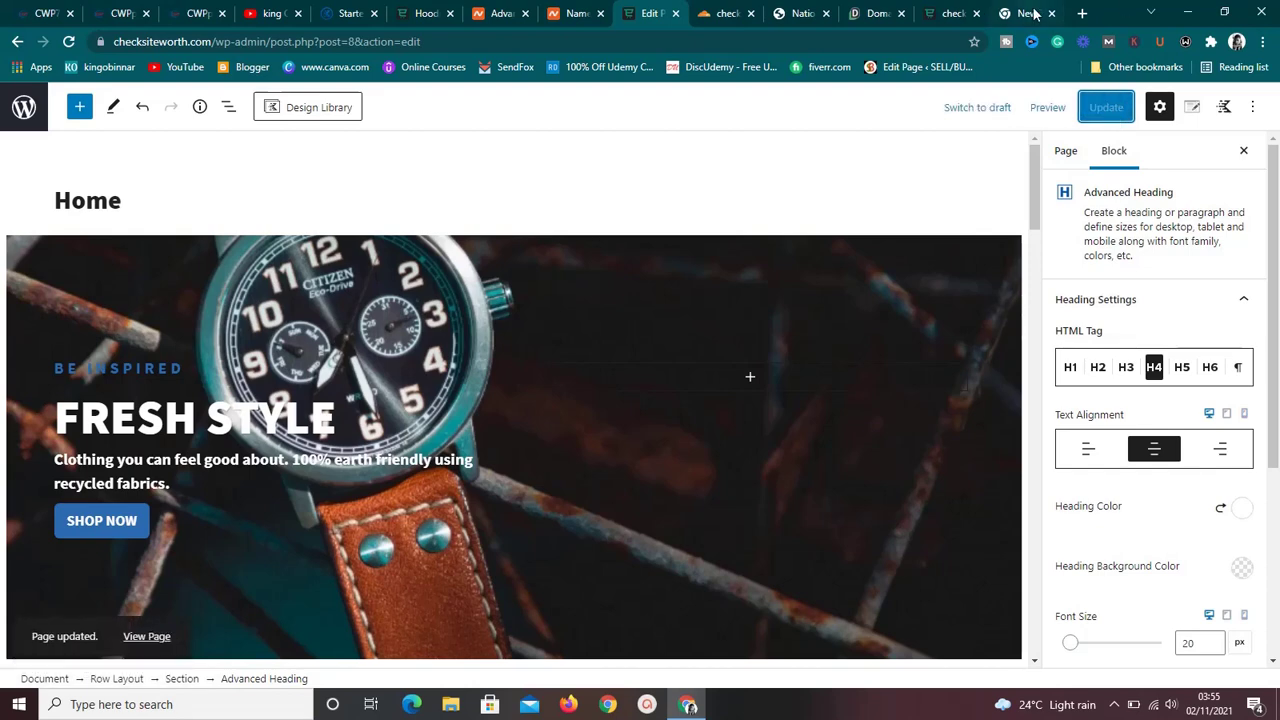
# Reload the live home page to confirm the watch hero, then return to the editor.
pyautogui.click(948, 10)
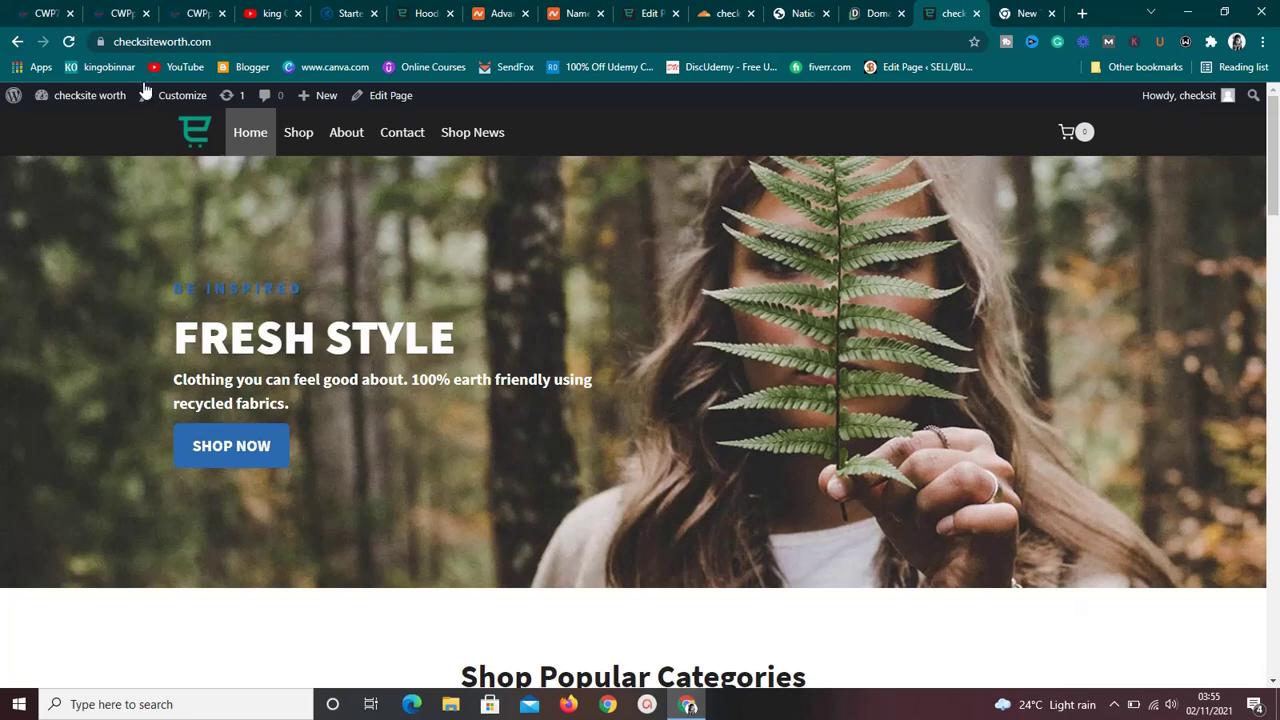
pyautogui.click(71, 48)
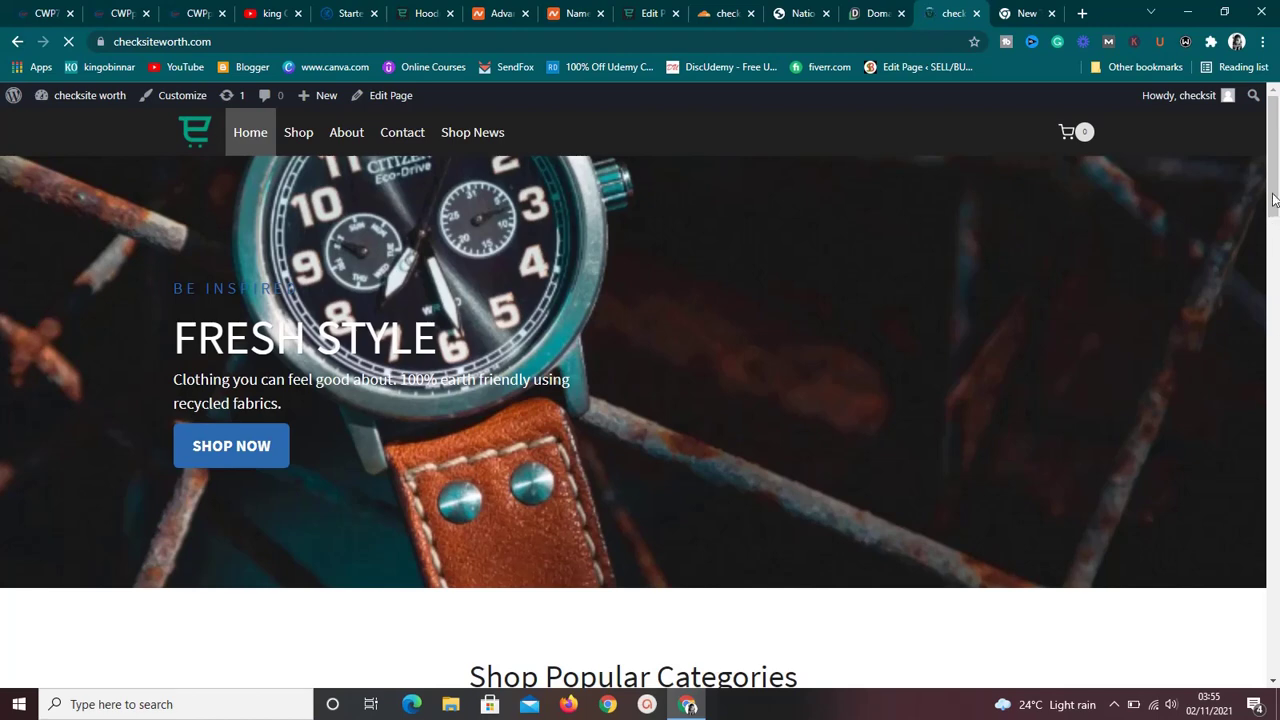
pyautogui.moveTo(1275, 200); pyautogui.dragTo(1277, 135)
pyautogui.click(640, 13)
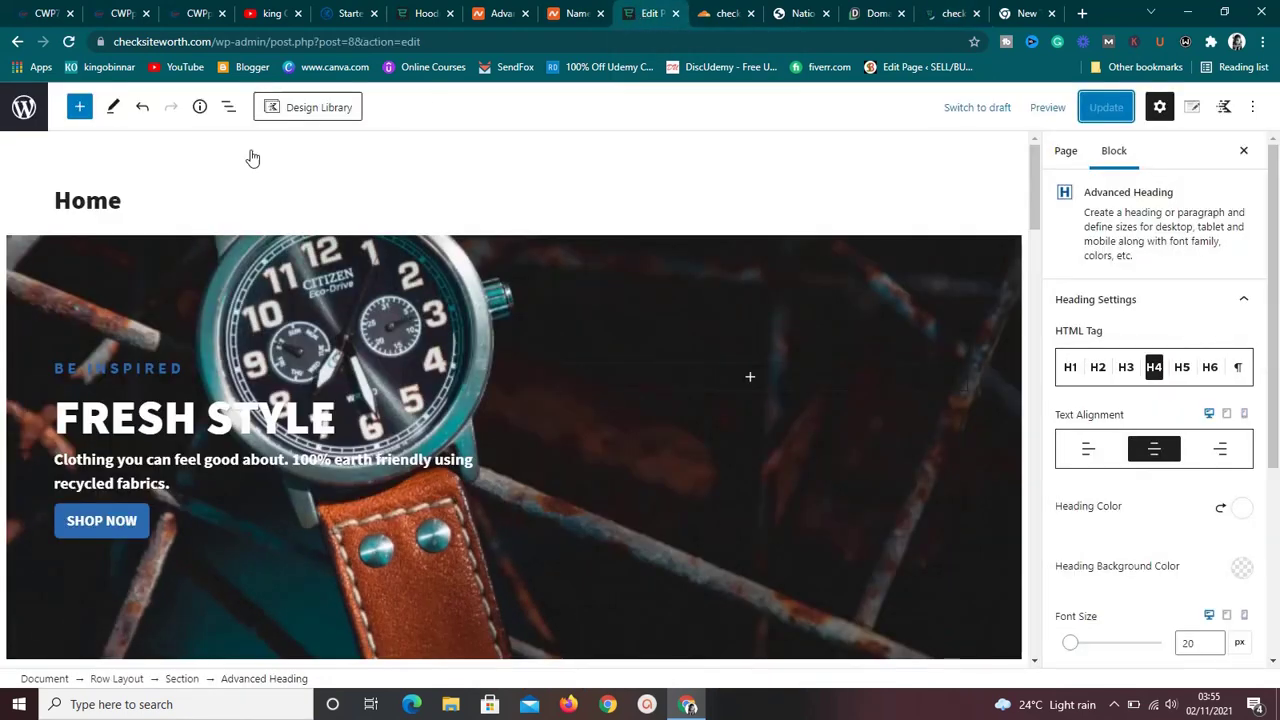
# Leave the editor for Appearance > Menus and scroll through the menu settings.
pyautogui.click(24, 107)
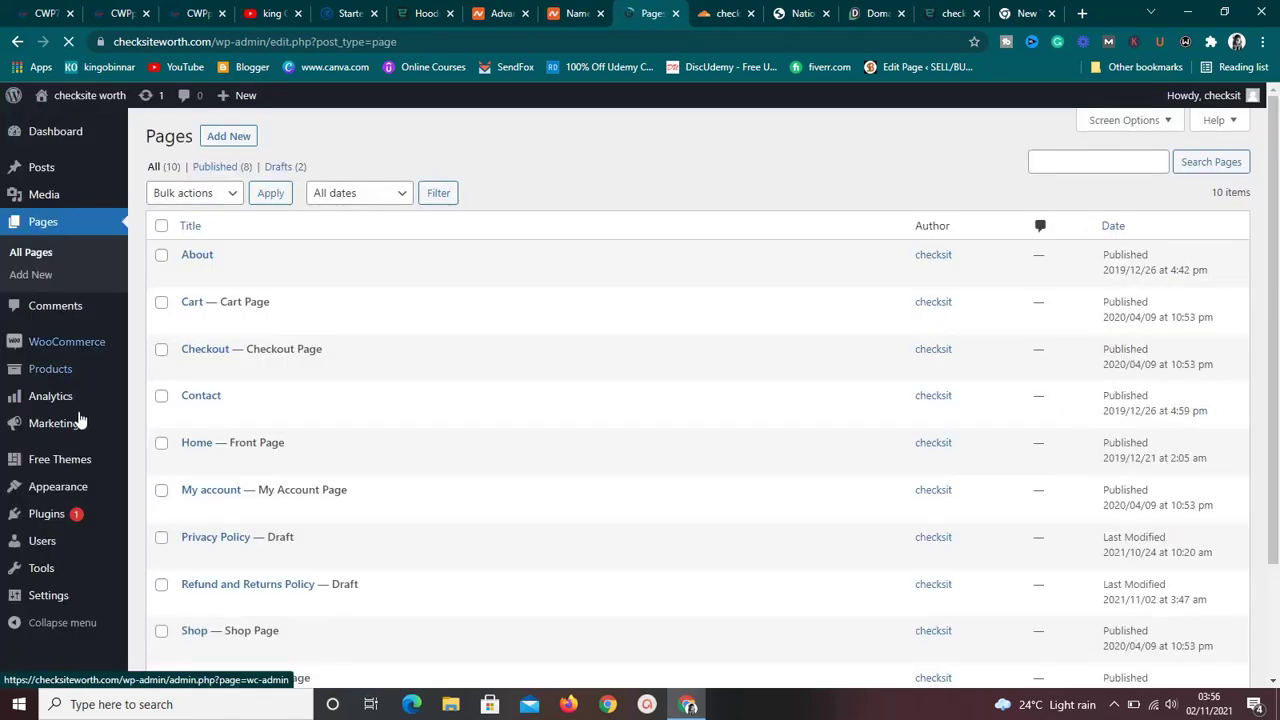
pyautogui.click(75, 495)
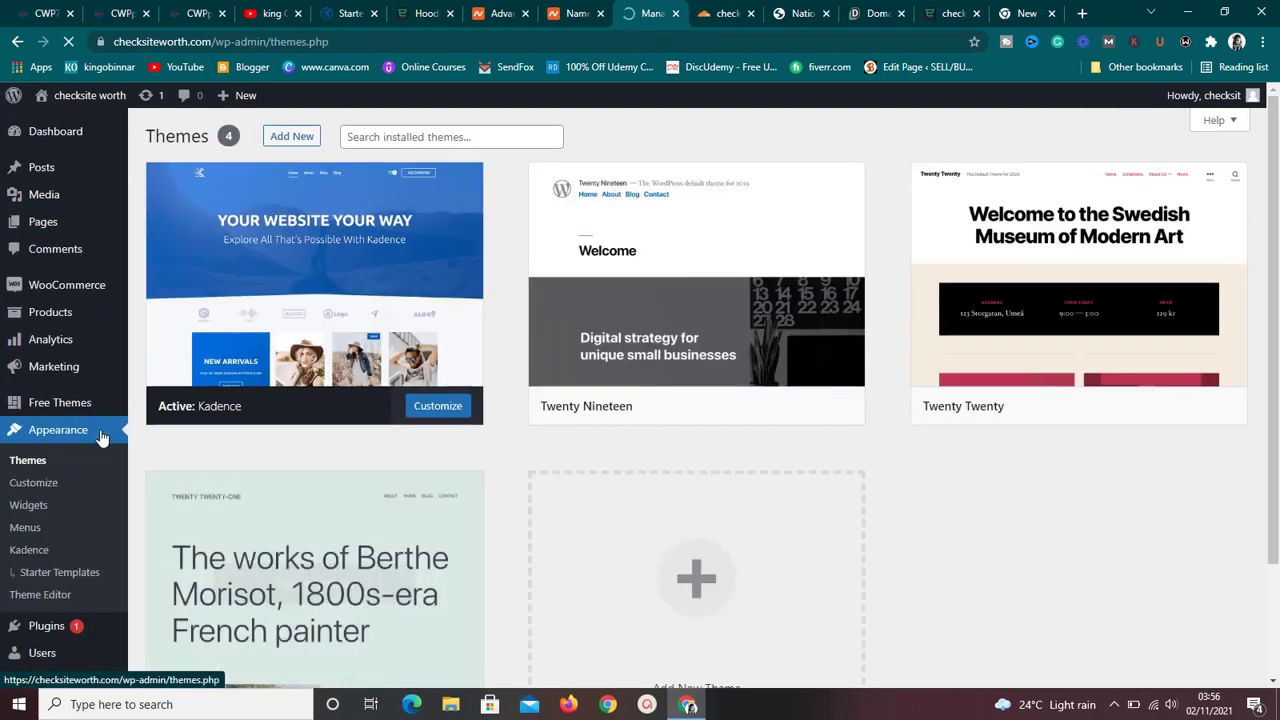
pyautogui.click(30, 535)
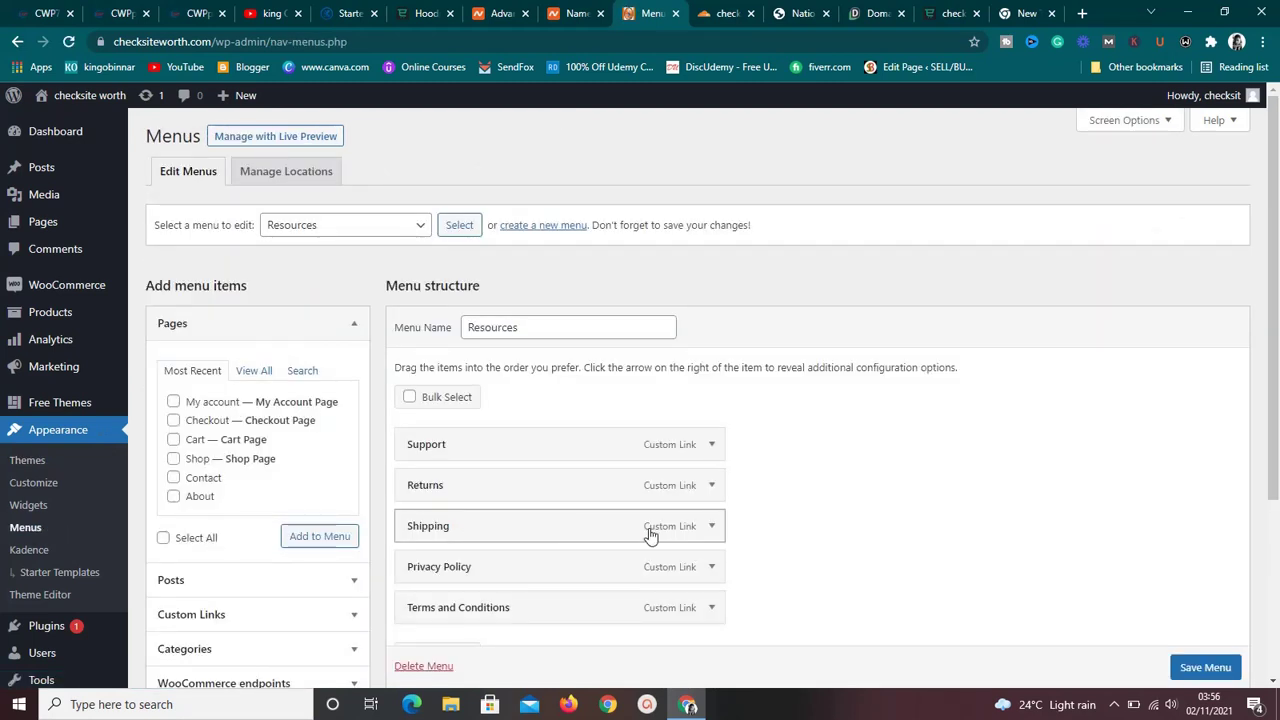
pyautogui.moveTo(1272, 378); pyautogui.dragTo(1274, 428)
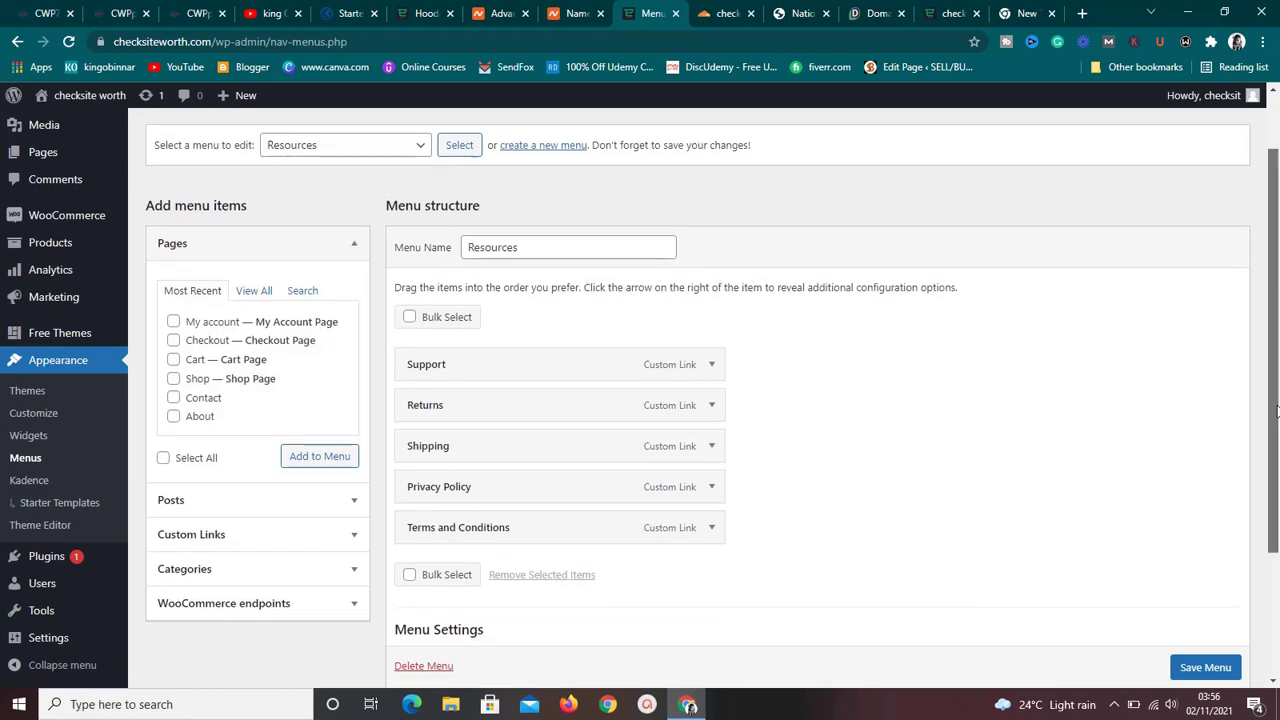
pyautogui.moveTo(1276, 412); pyautogui.dragTo(1276, 545)
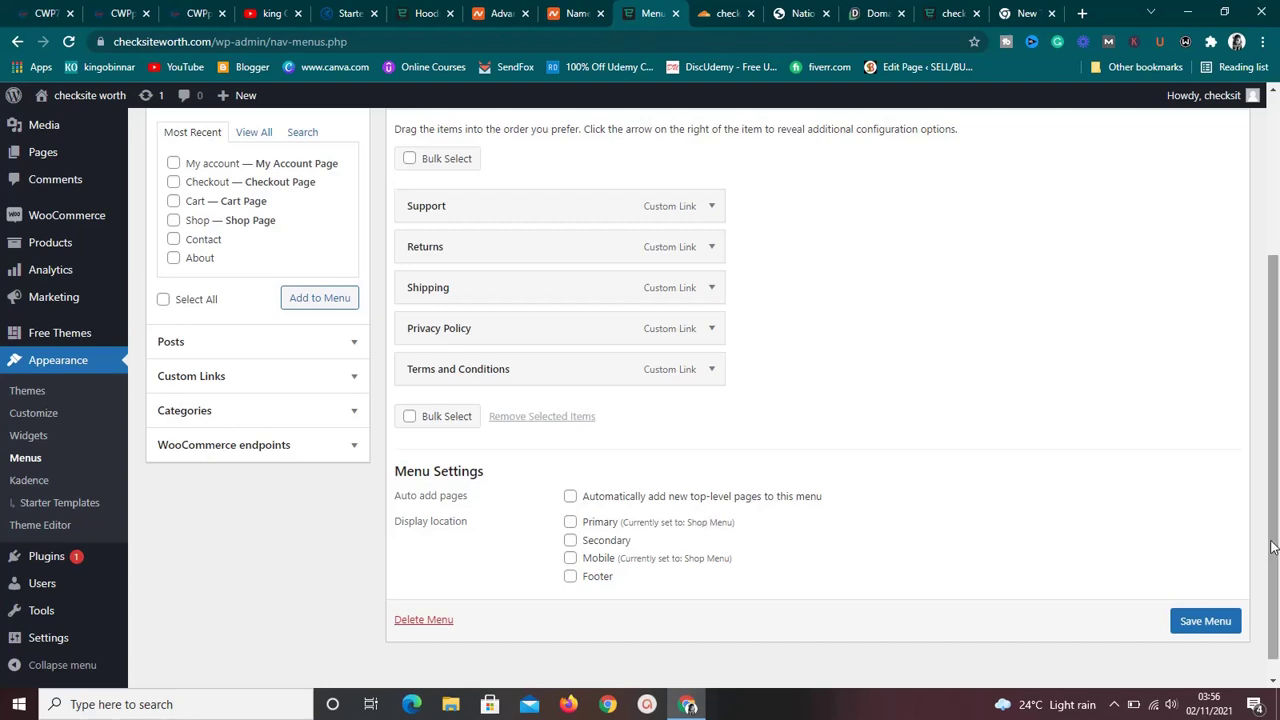
pyautogui.moveTo(1272, 546); pyautogui.dragTo(1277, 388)
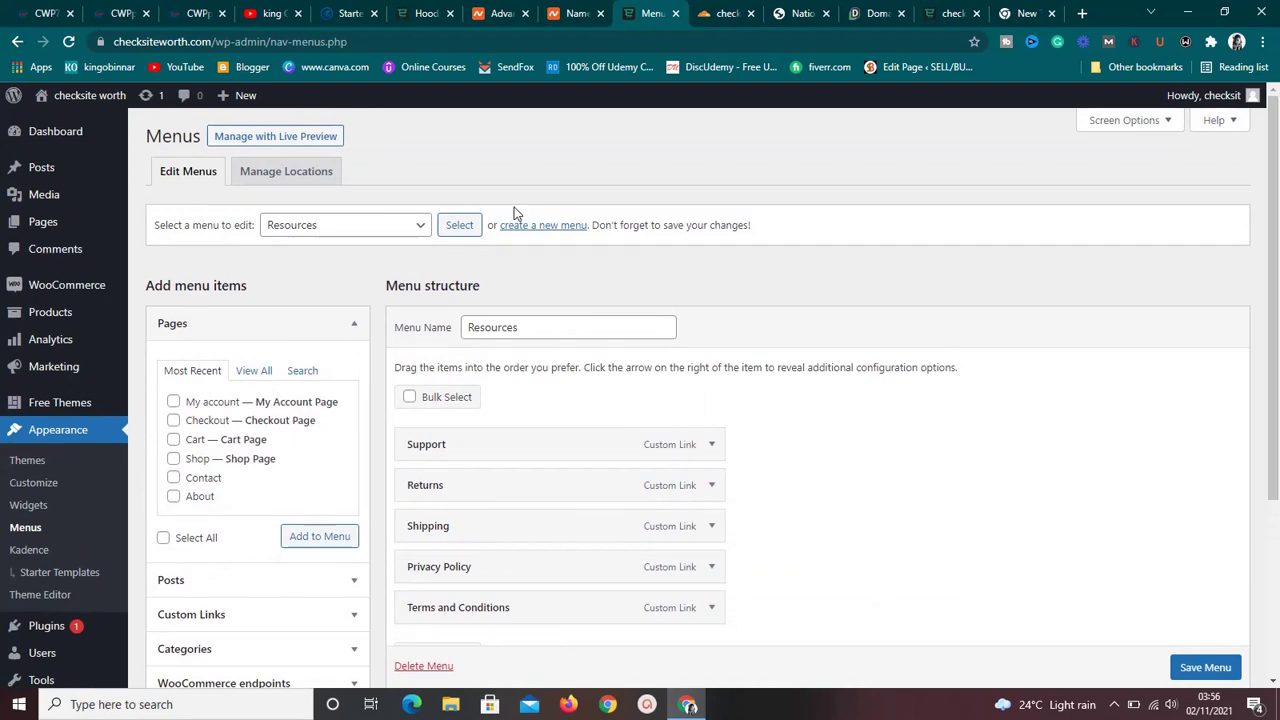
# Keep Resources selected in the menu dropdown, review its links, and bring up the live storefront.
pyautogui.click(421, 229)
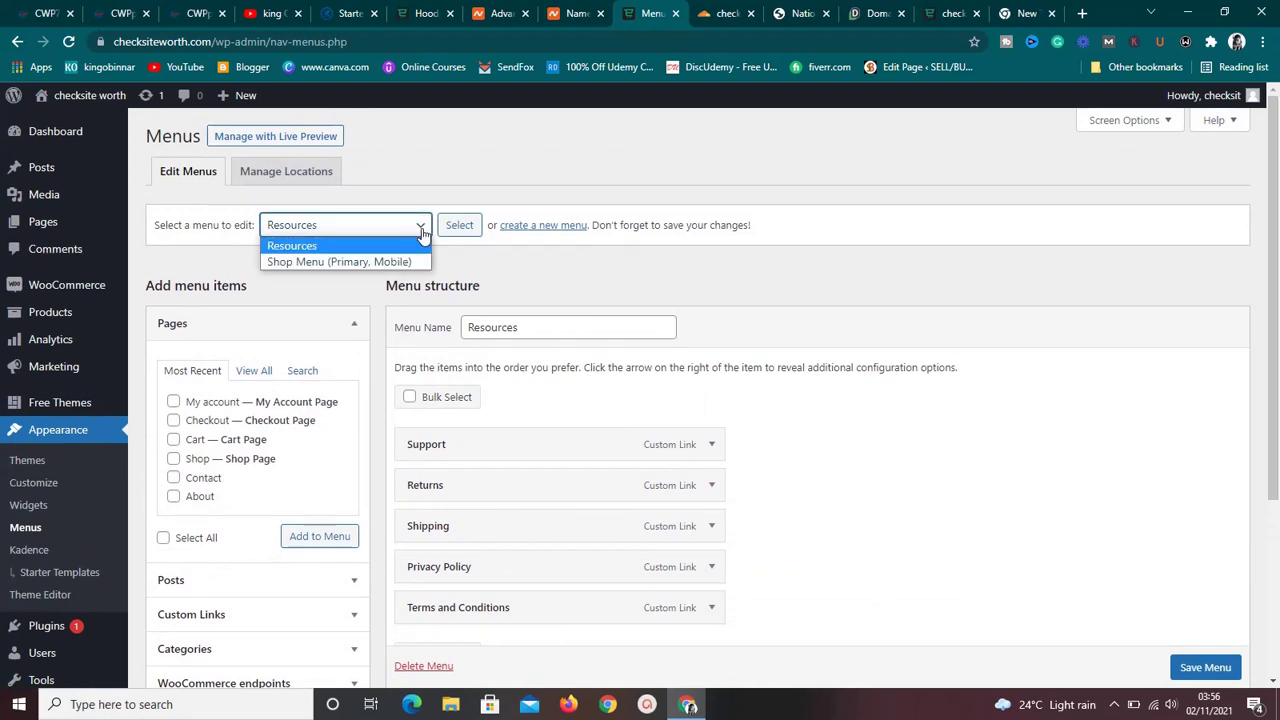
pyautogui.click(421, 229)
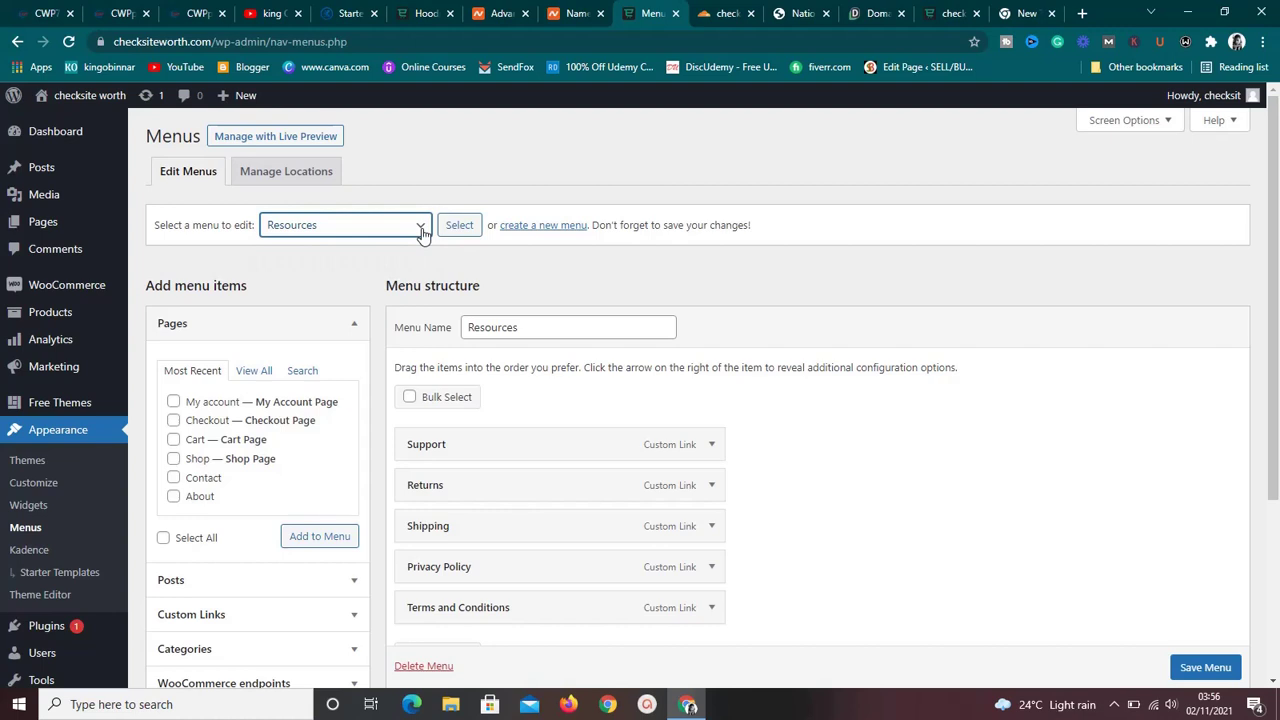
pyautogui.click(421, 229)
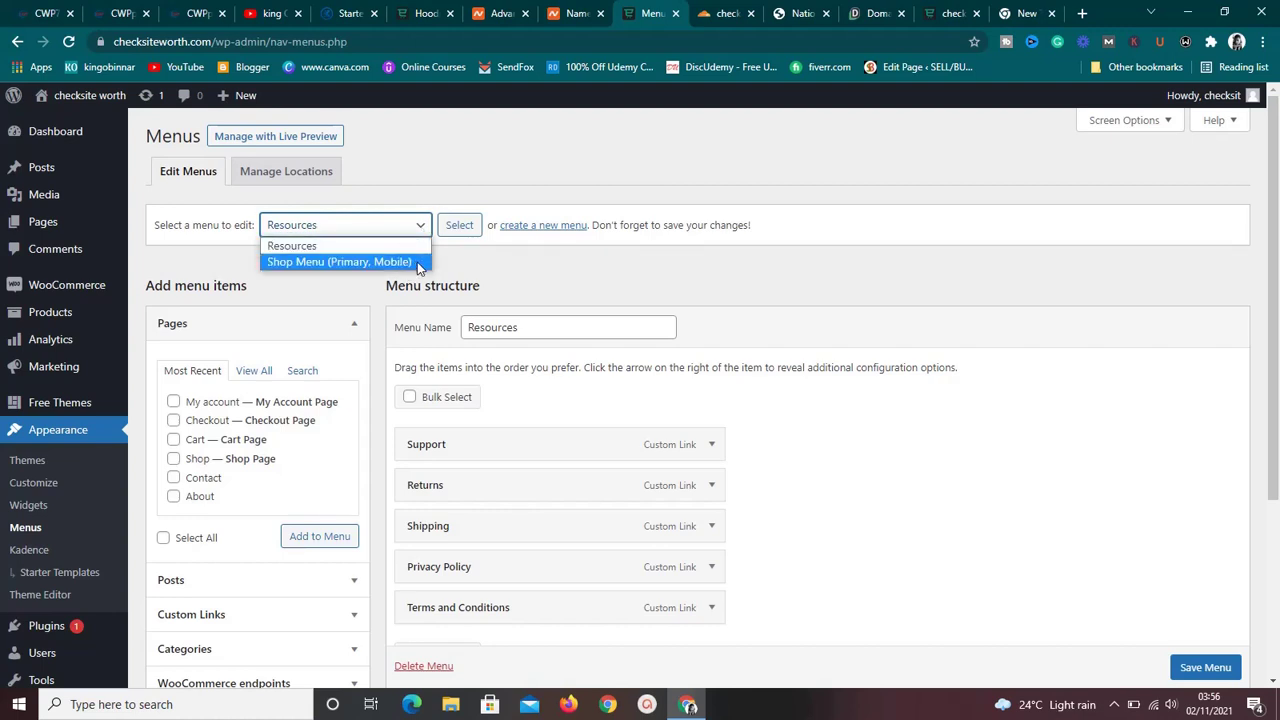
pyautogui.click(484, 302)
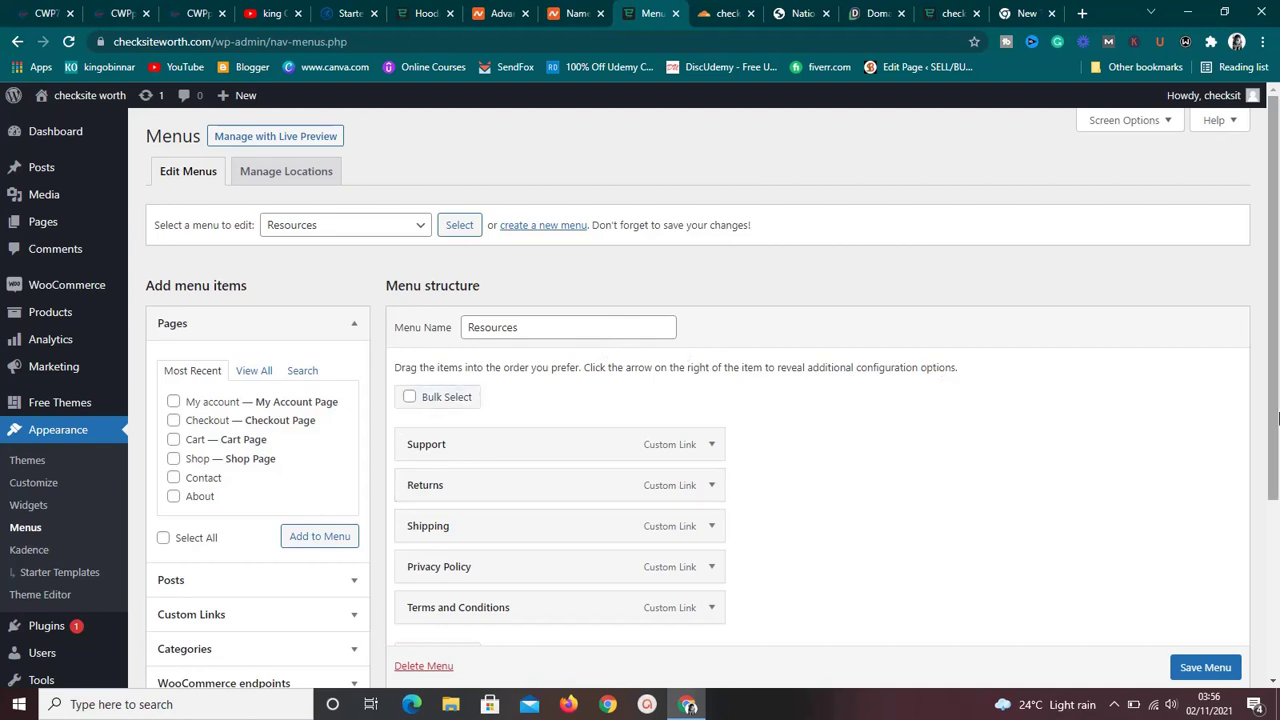
pyautogui.moveTo(1277, 419); pyautogui.dragTo(1276, 447)
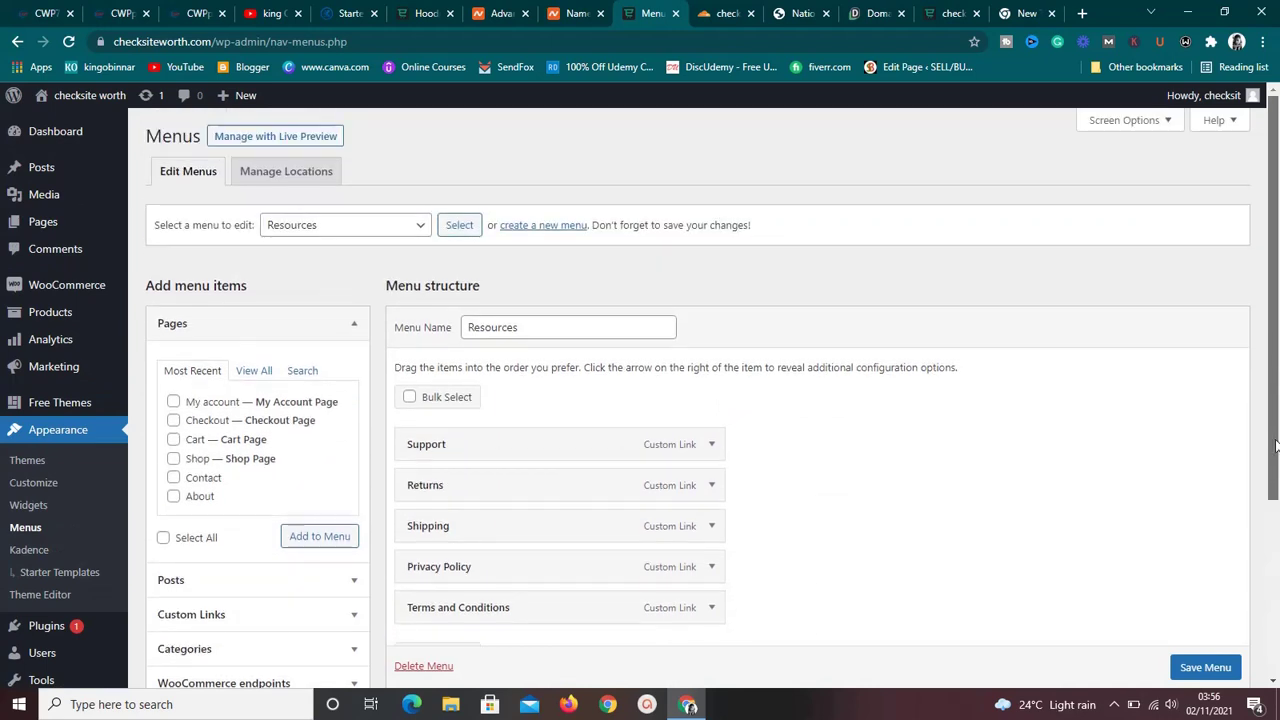
pyautogui.click(937, 12)
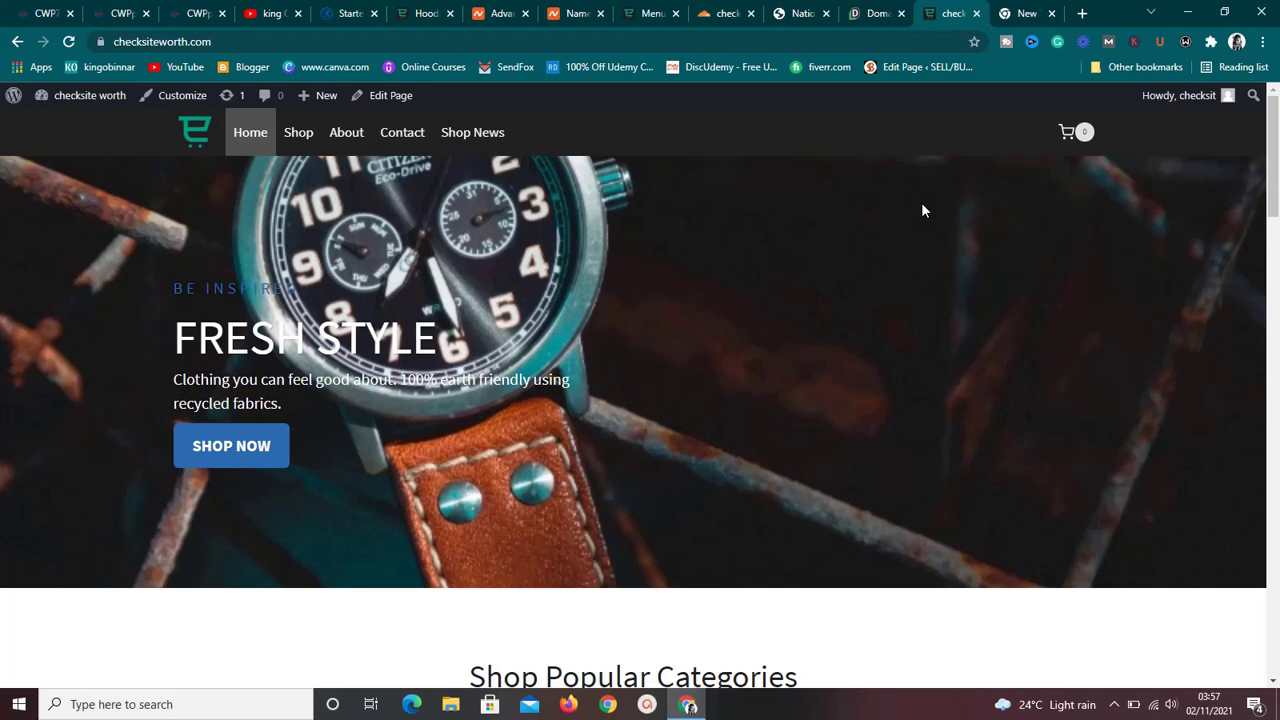
pyautogui.scroll(-6, 923, 210)
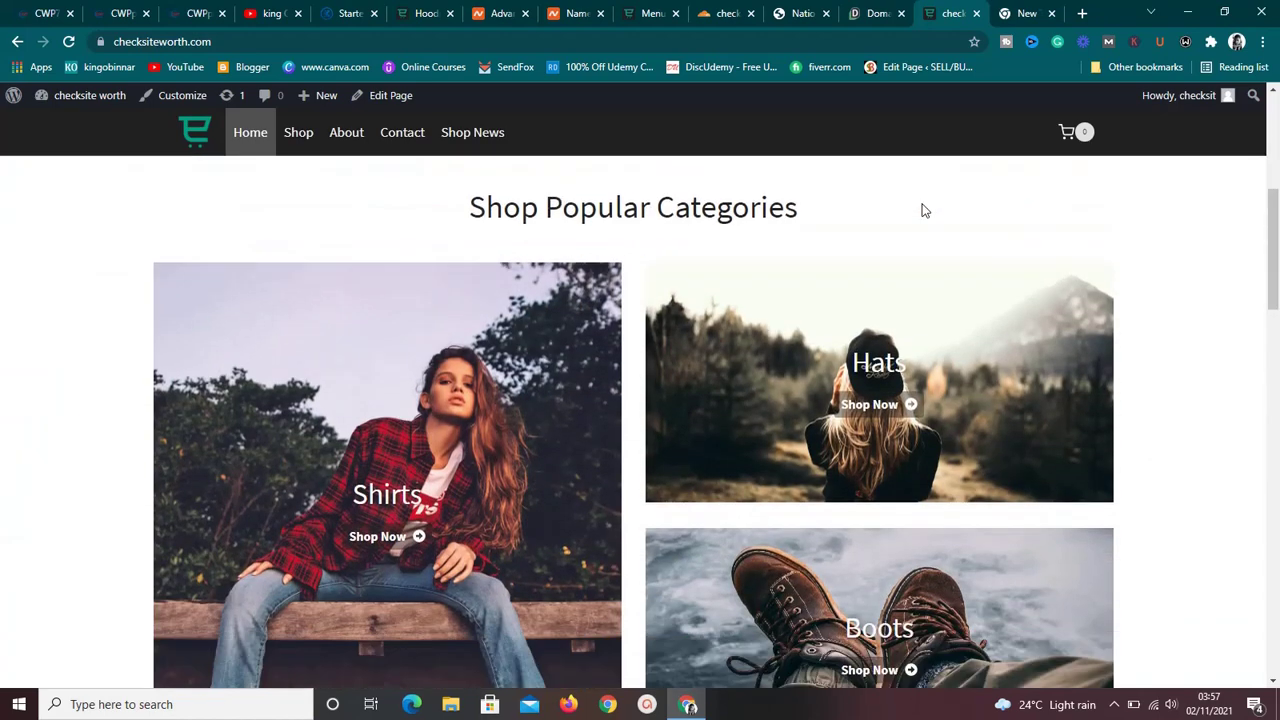
pyautogui.scroll(-15, 923, 210)
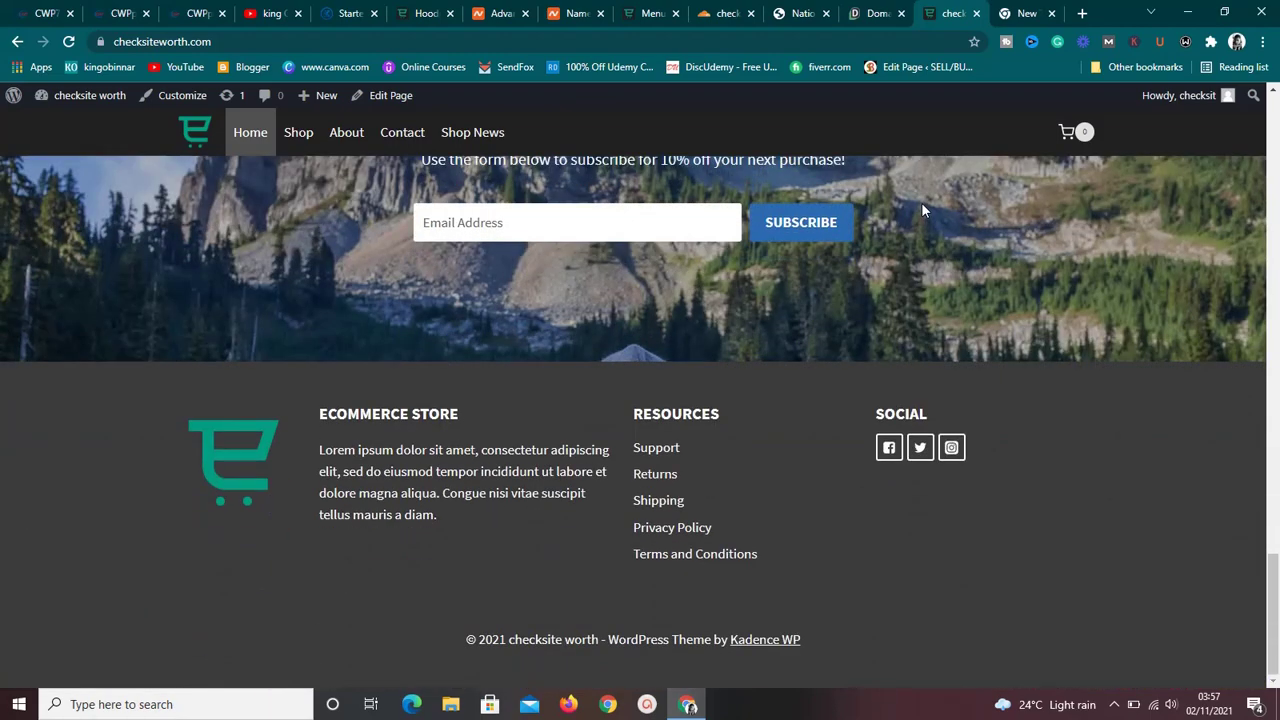
pyautogui.scroll(8, 923, 210)
pyautogui.scroll(15, 923, 210)
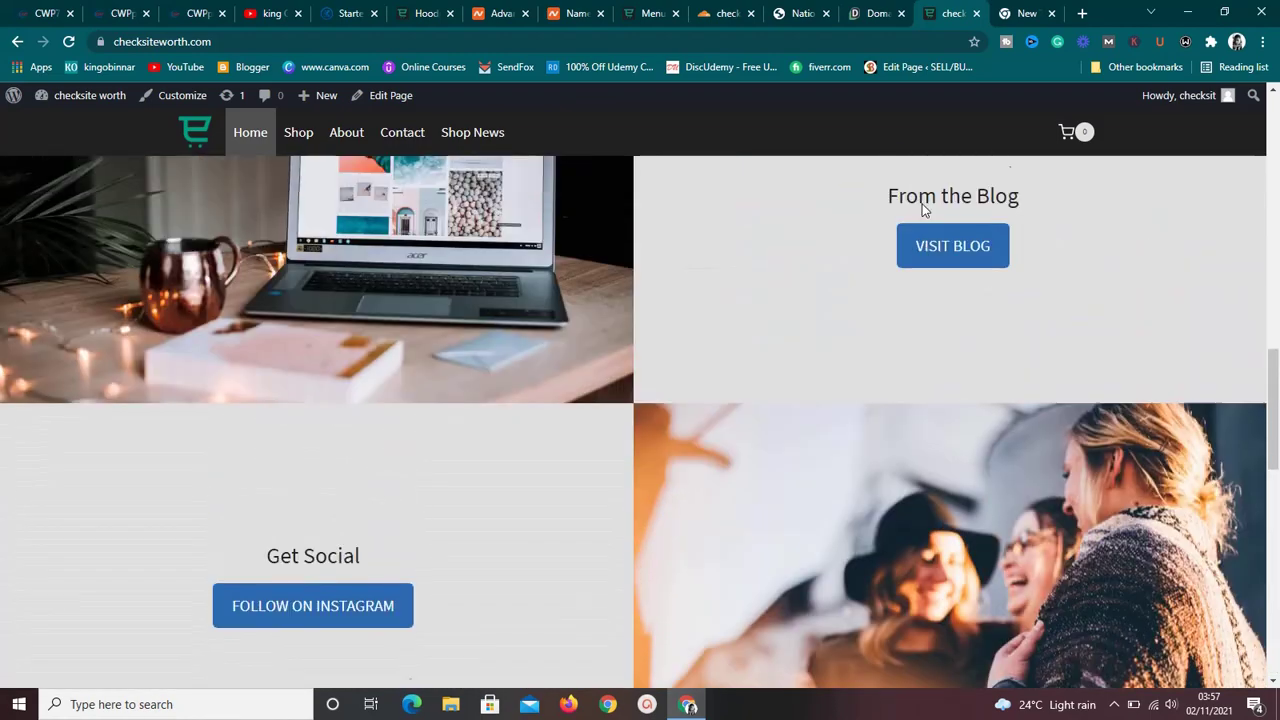
pyautogui.scroll(1, 923, 210)
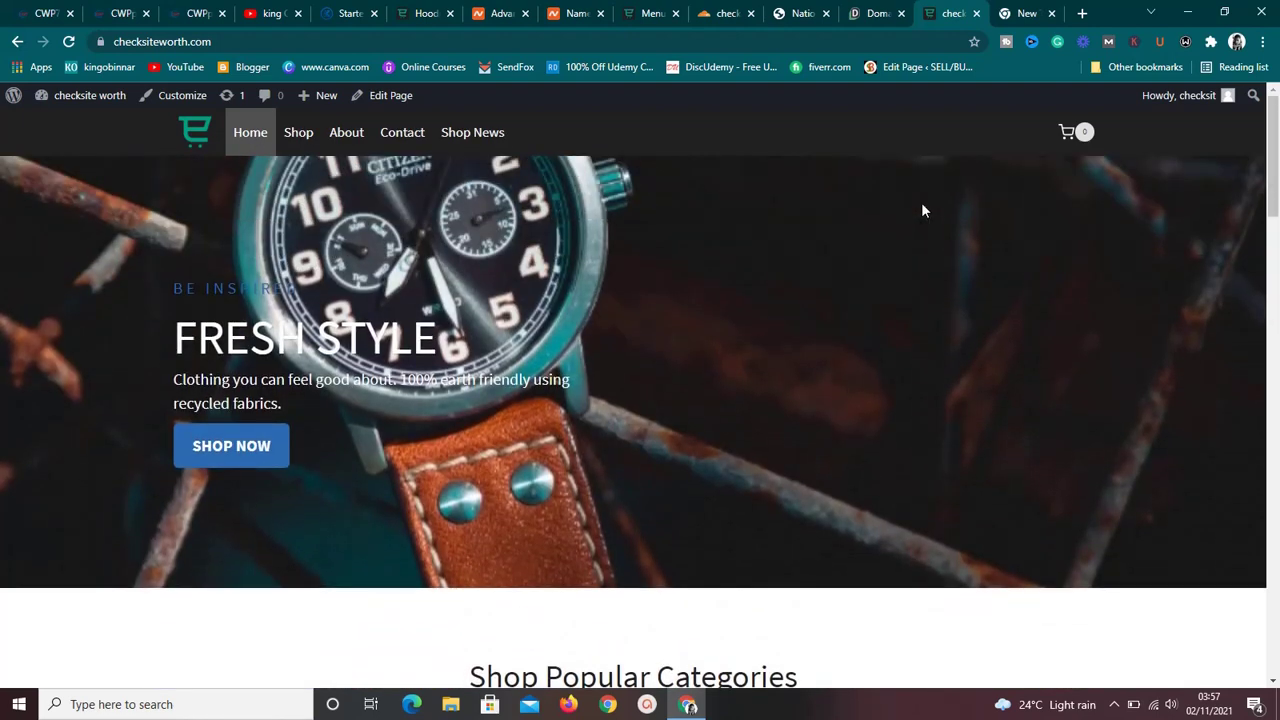
# From the Menus admin tab, choose Add New under Plugins.
pyautogui.click(655, 13)
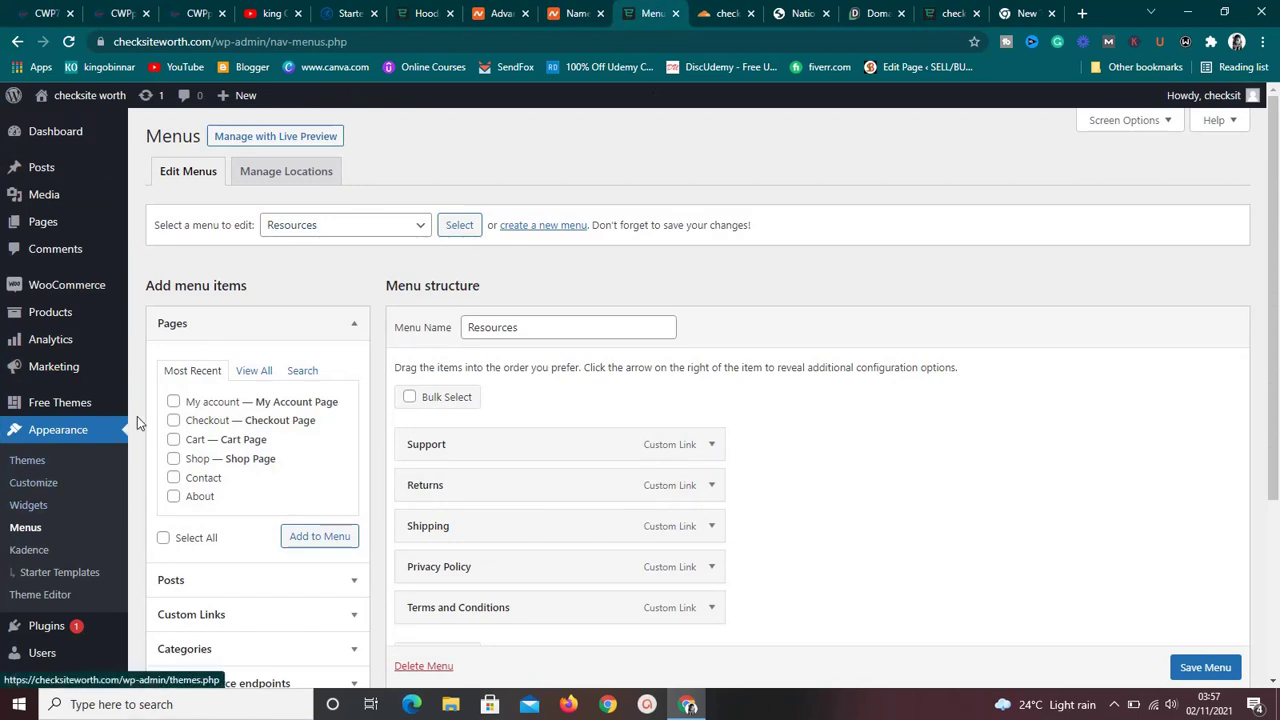
pyautogui.moveTo(75, 628)
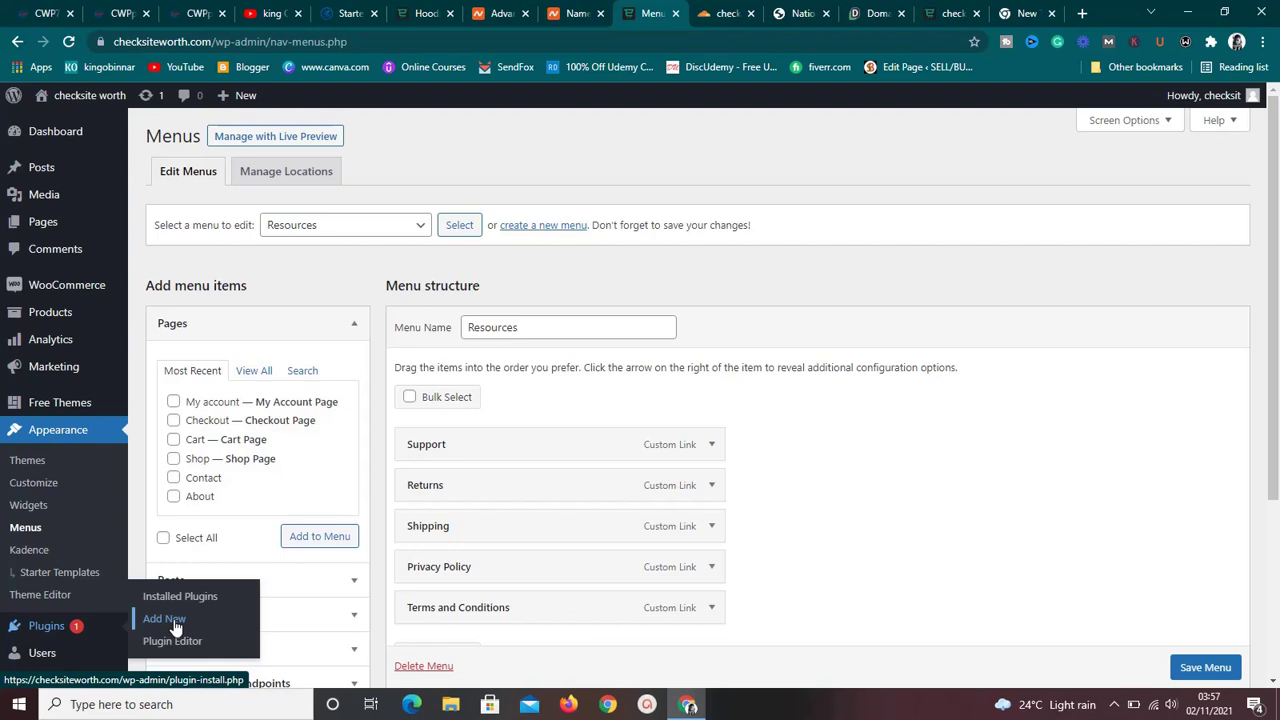
pyautogui.click(165, 619)
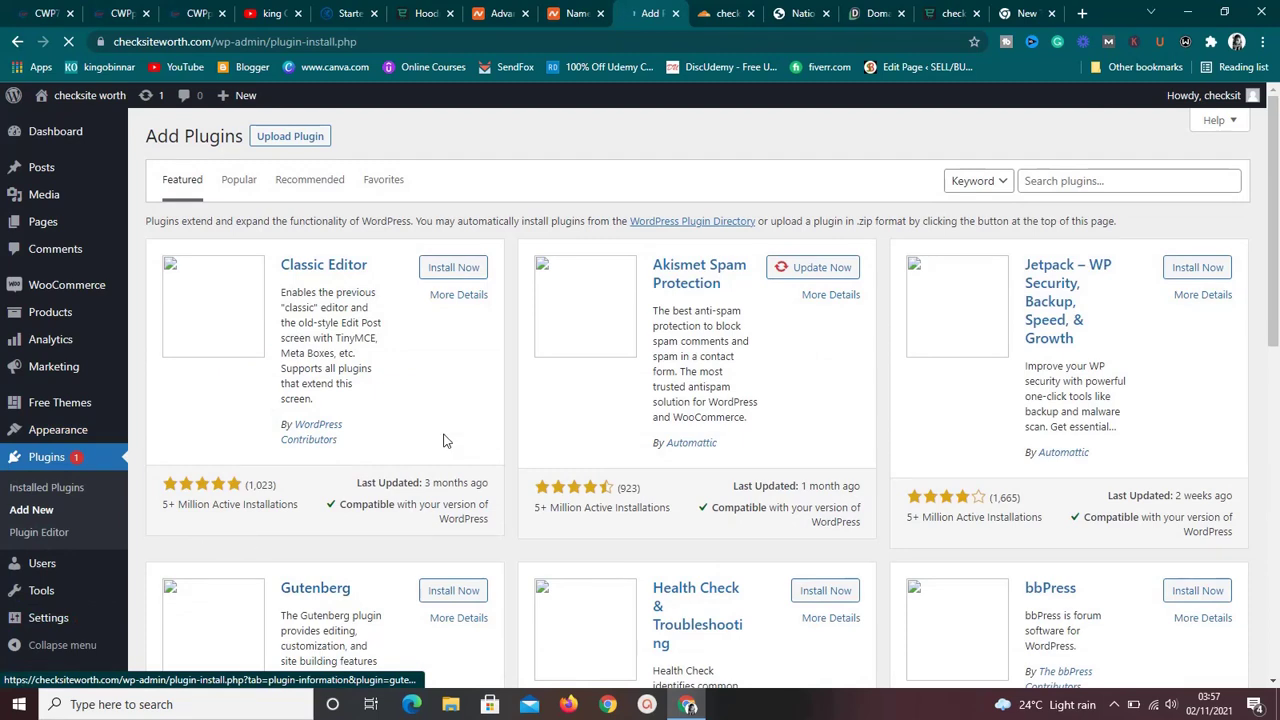
# Search plugins for 'woocommerce paystac' and install Paystack WooCommerce Payment Gateway.
pyautogui.click(1054, 183)
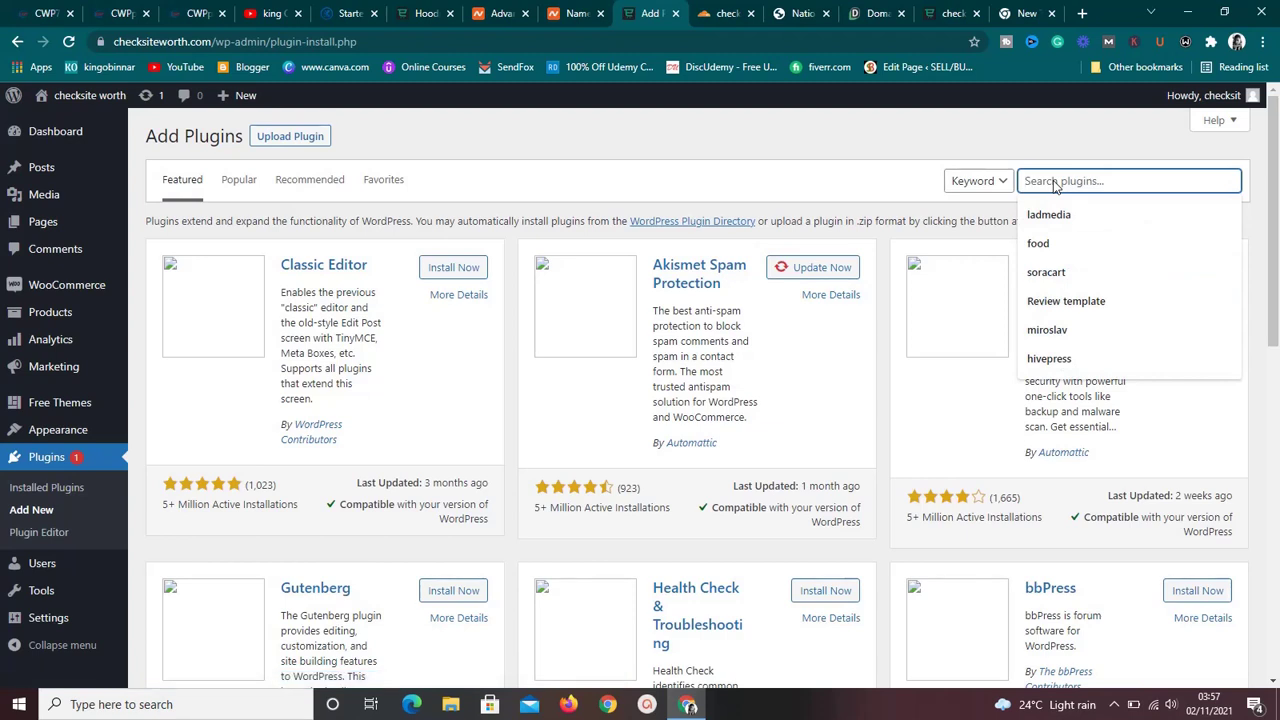
pyautogui.write('payst')
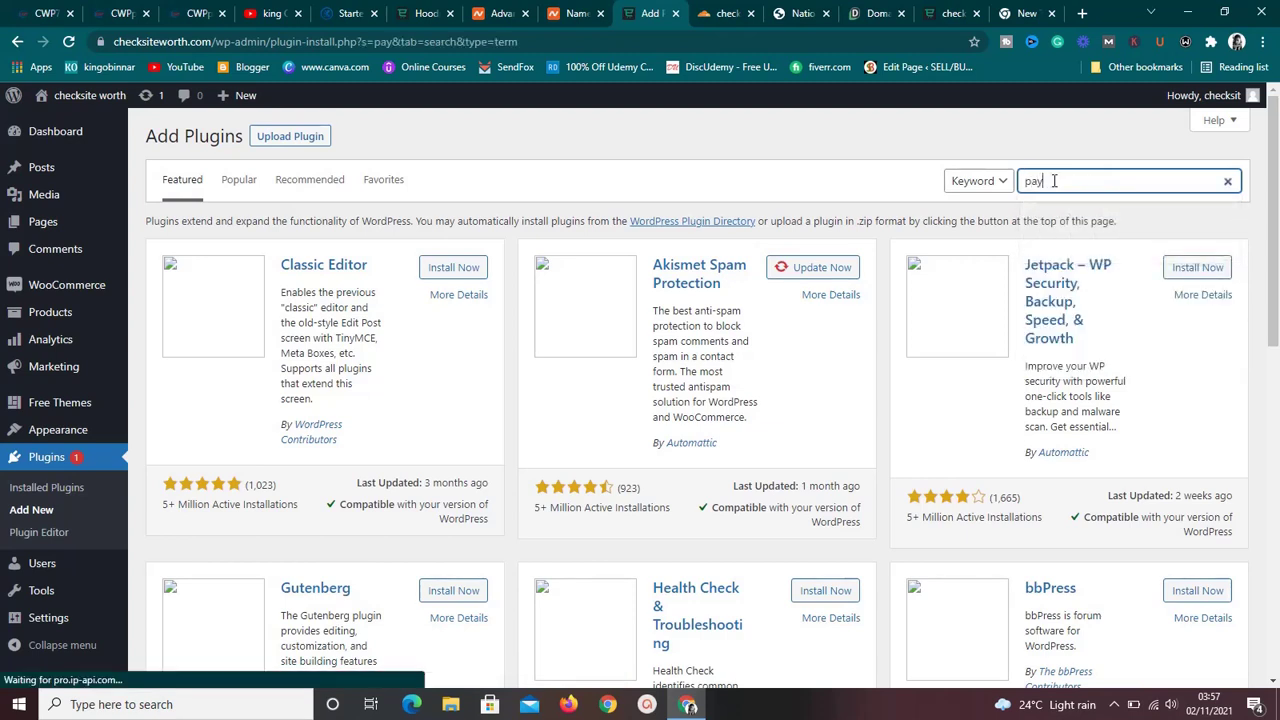
pyautogui.write('ack ')
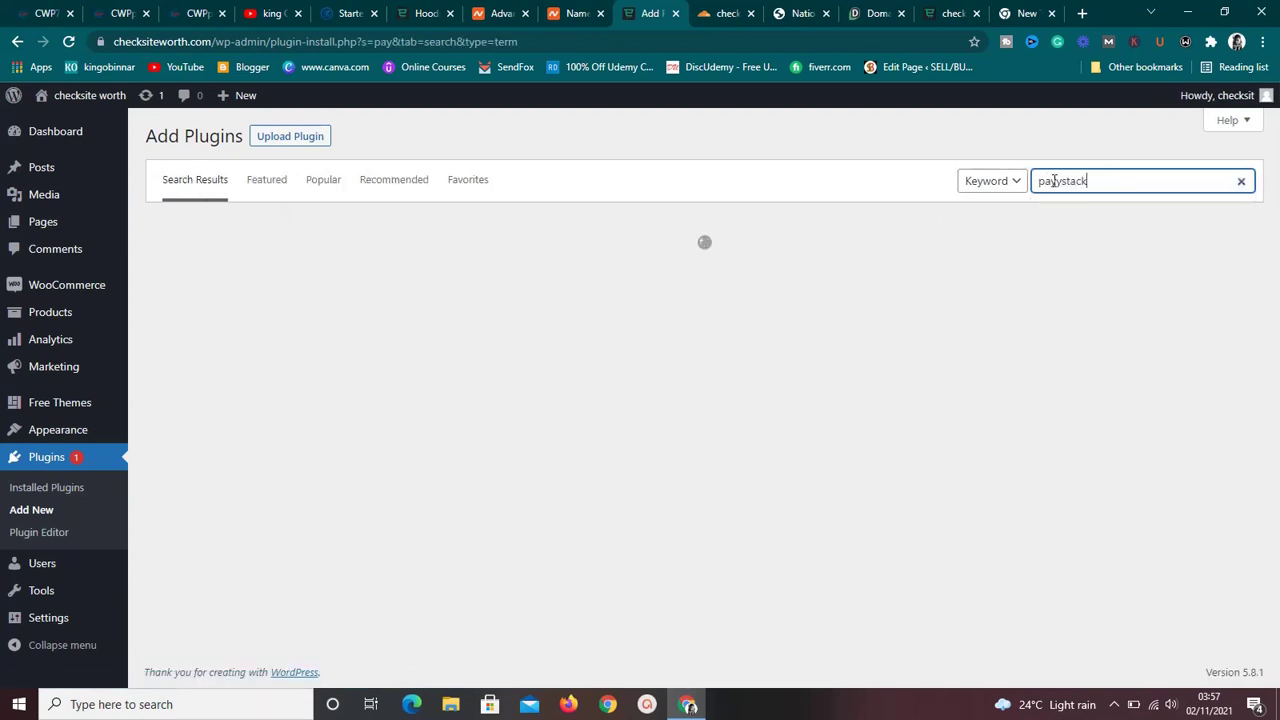
pyautogui.write('wooc')
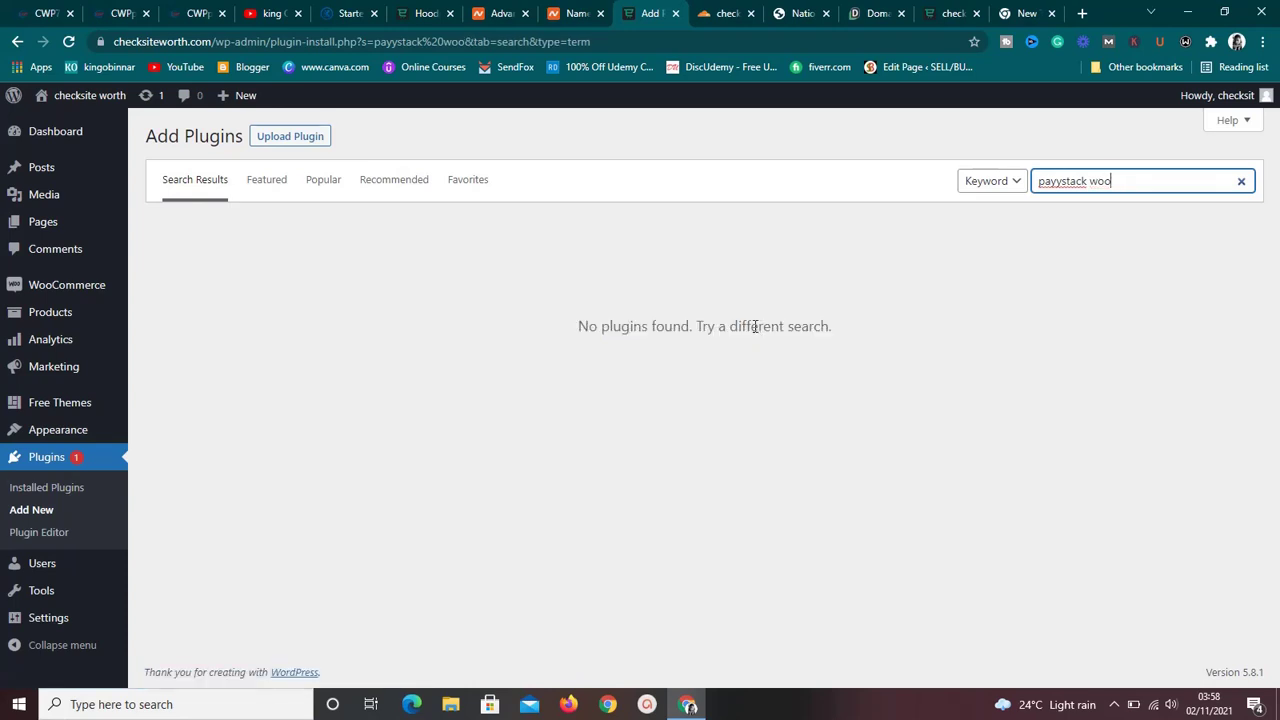
pyautogui.hotkey('ctrl', 'a')
pyautogui.press('BackSpace')
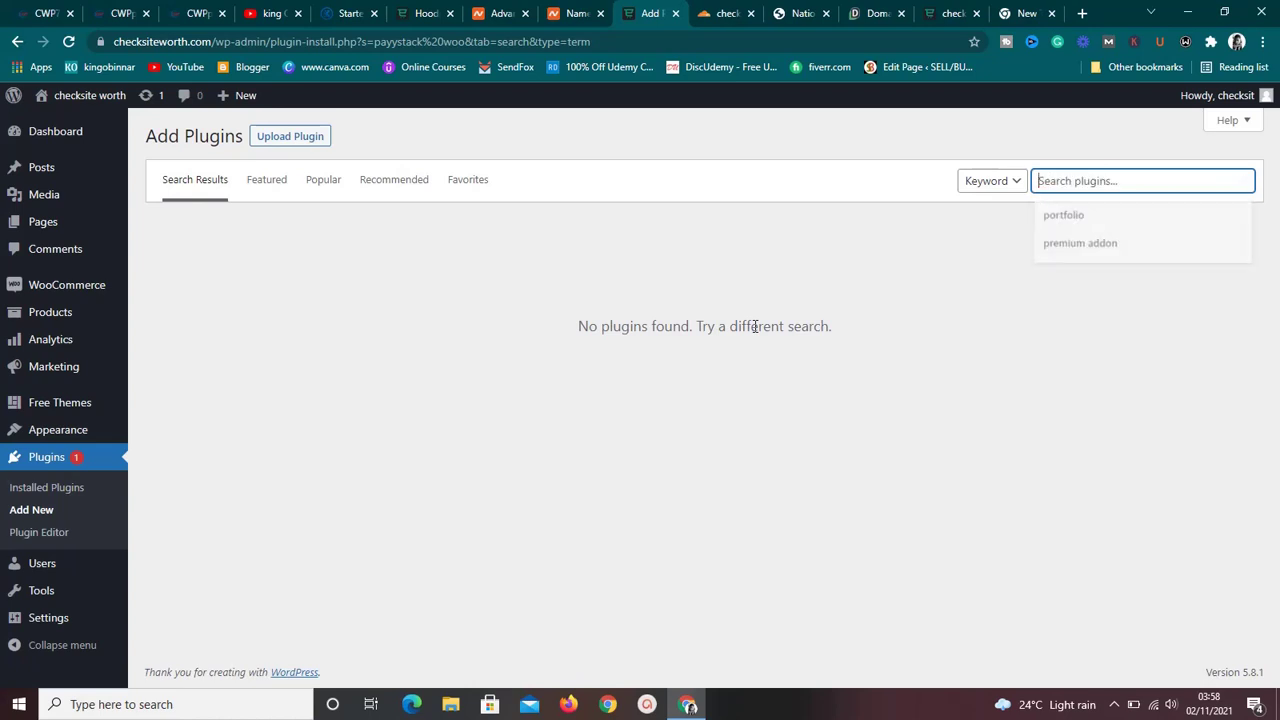
pyautogui.write('woo')
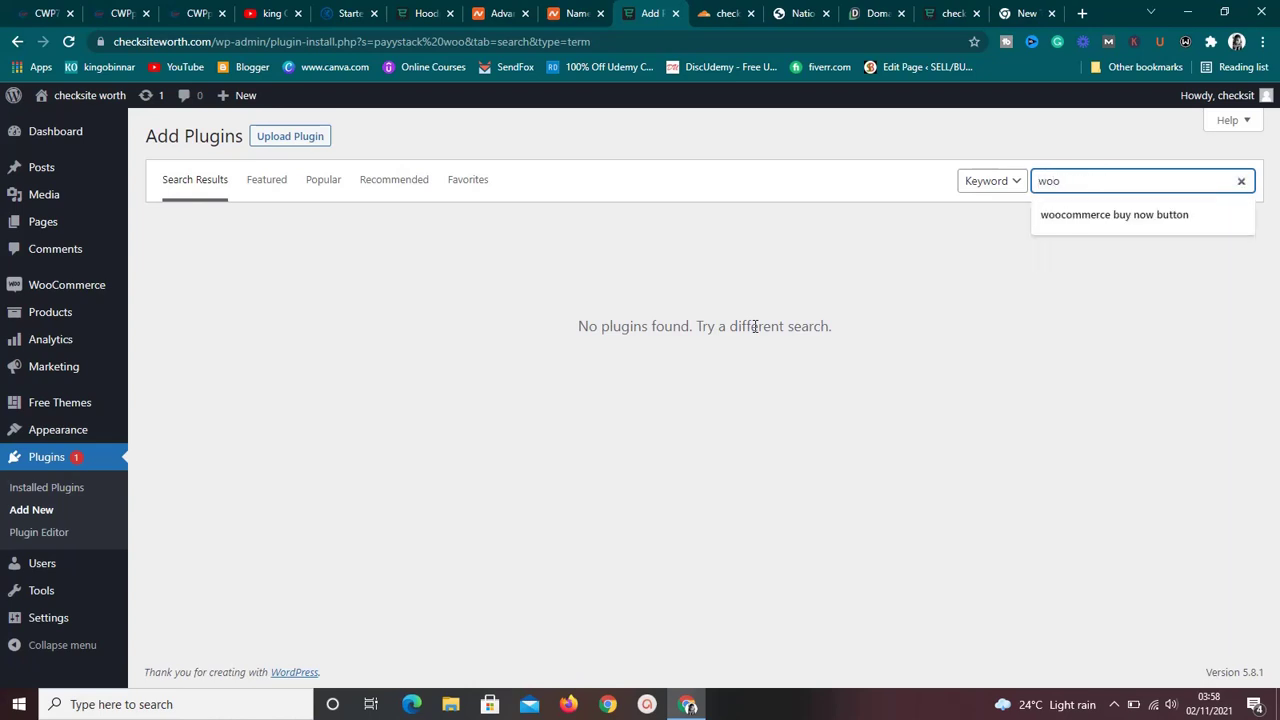
pyautogui.write('commer')
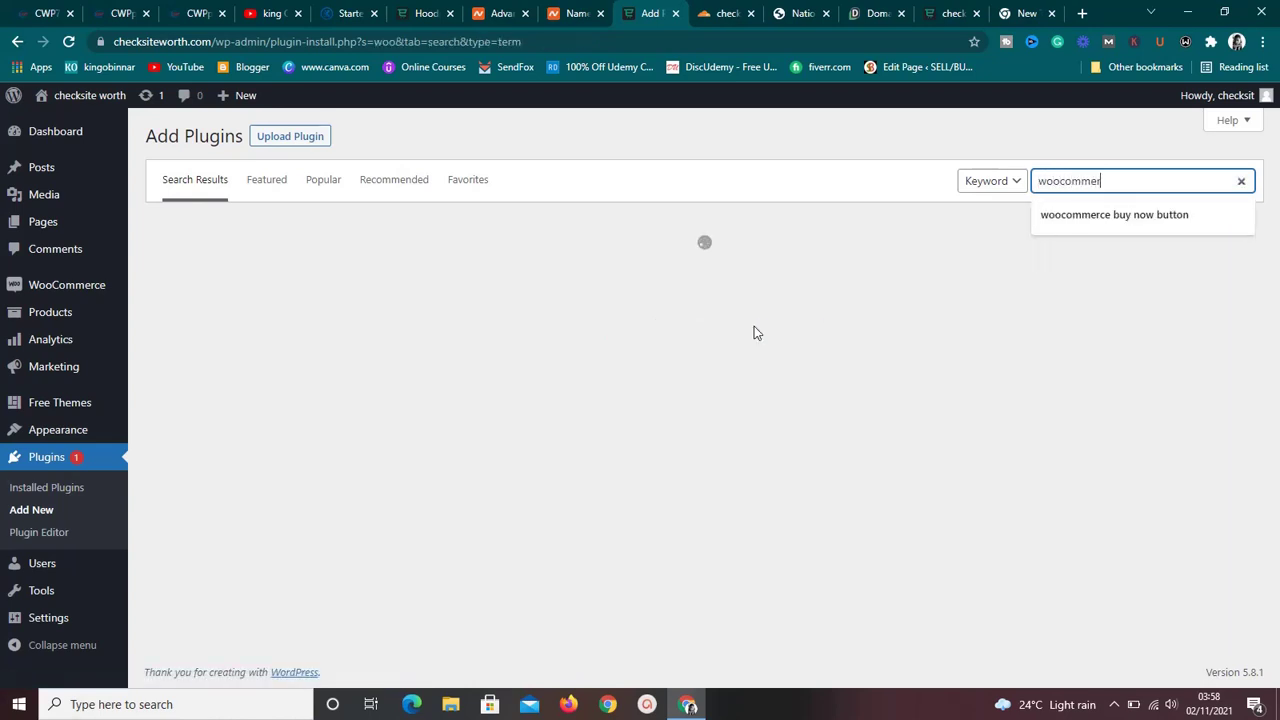
pyautogui.write('ce pa')
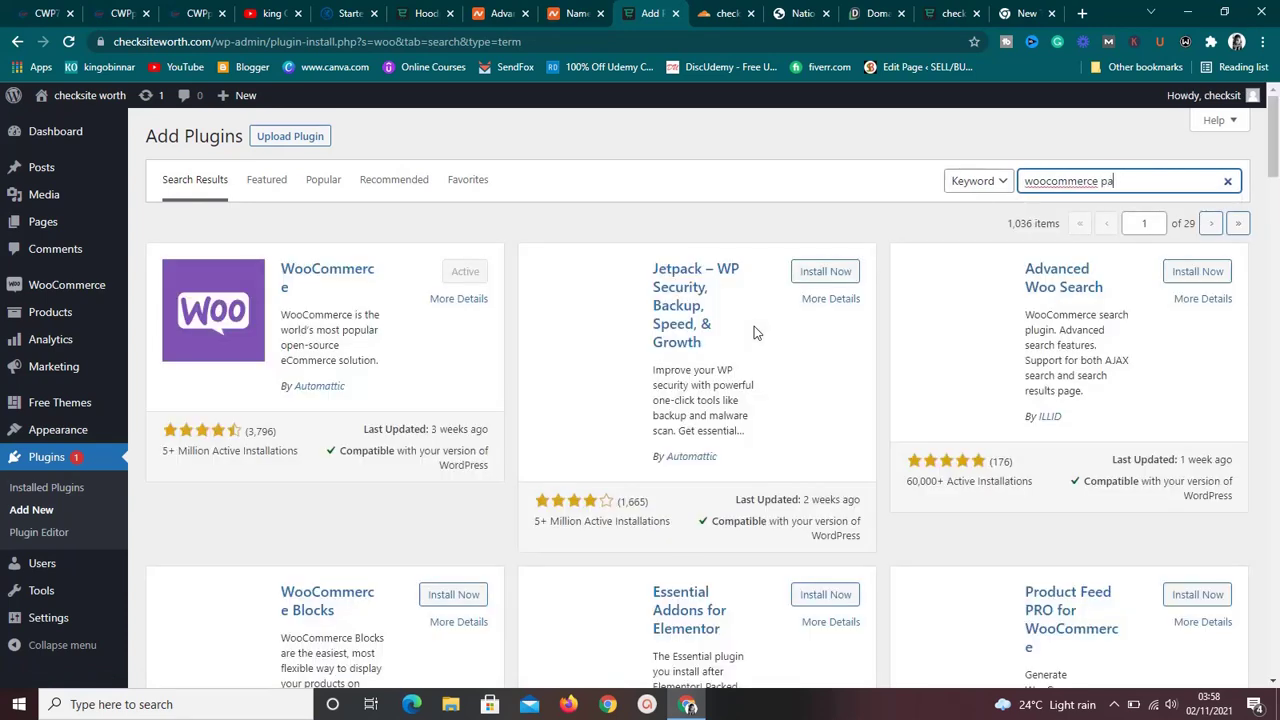
pyautogui.write('ystack')
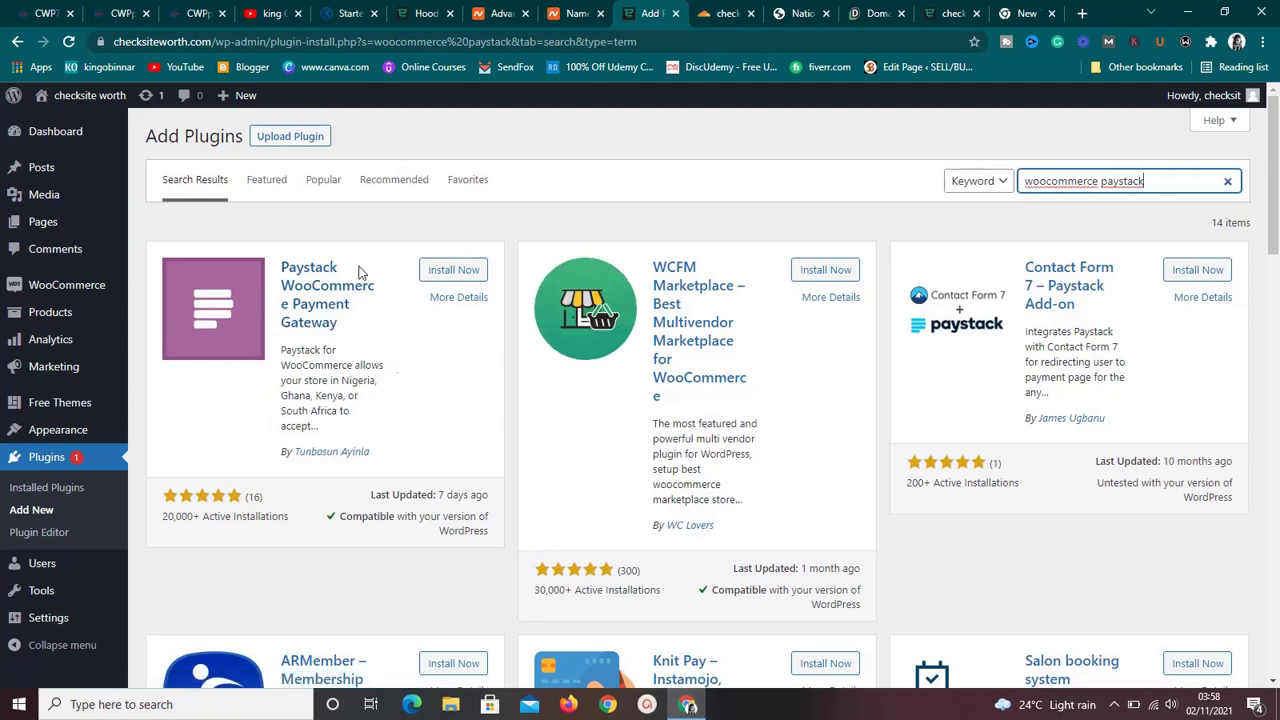
pyautogui.click(460, 276)
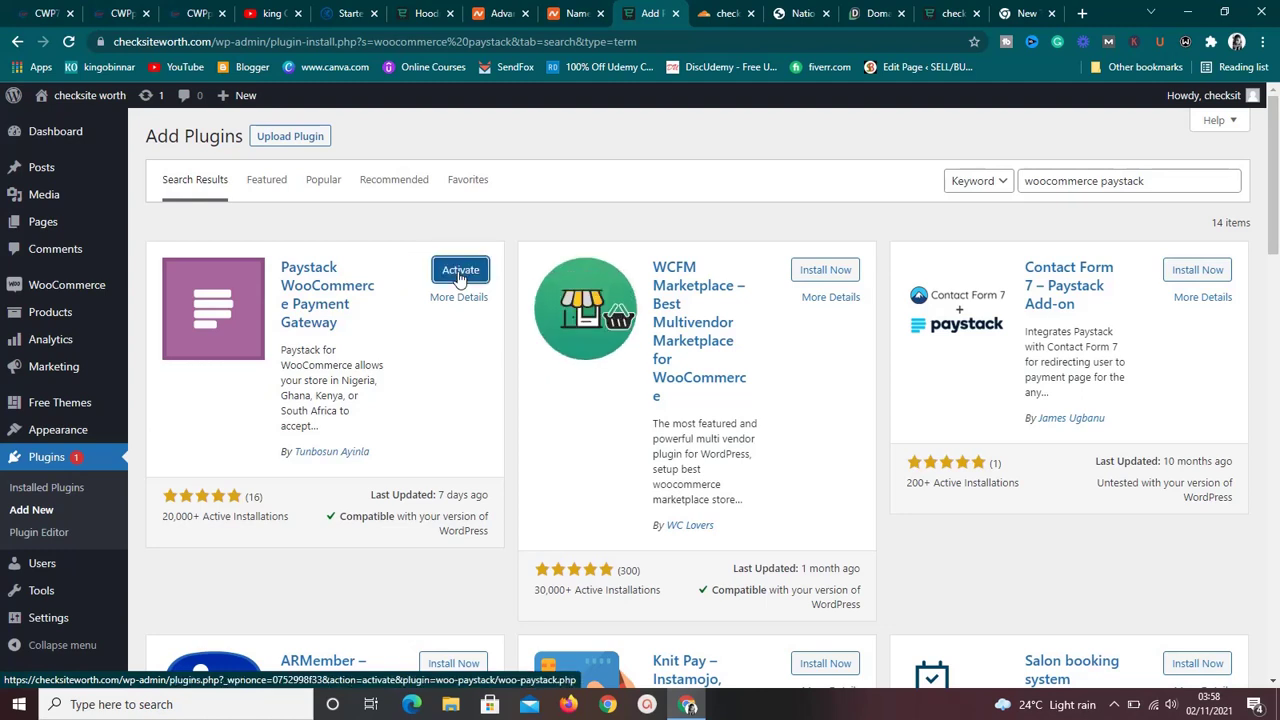
# Activate the newly installed Paystack WooCommerce Payment Gateway plugin.
pyautogui.click(459, 274)
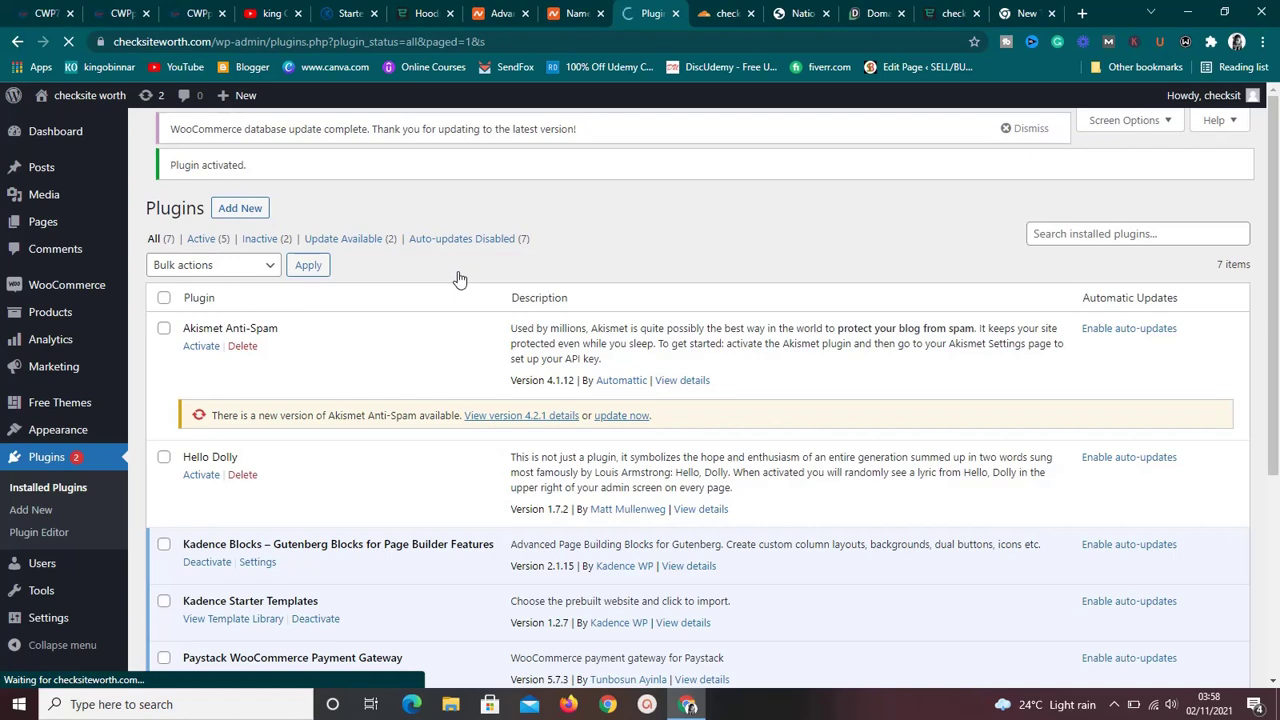
pyautogui.scroll(-2, 500, 271)
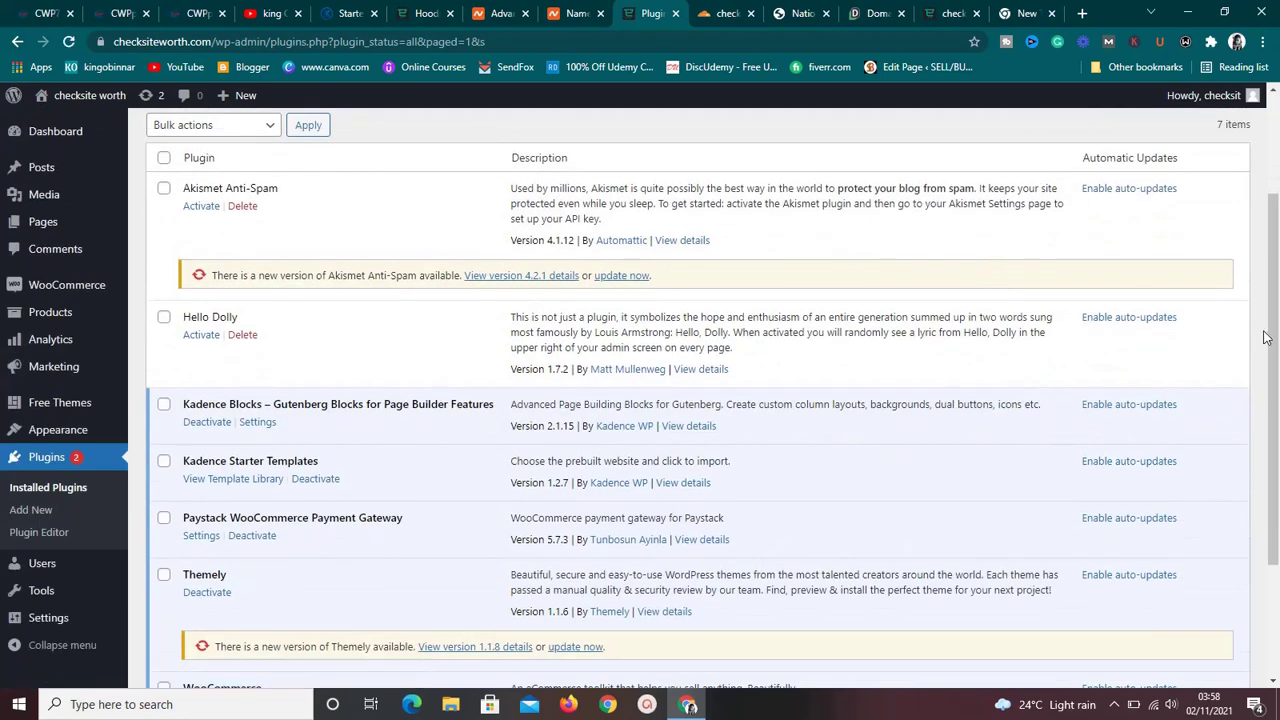
pyautogui.moveTo(1271, 337); pyautogui.dragTo(1274, 364)
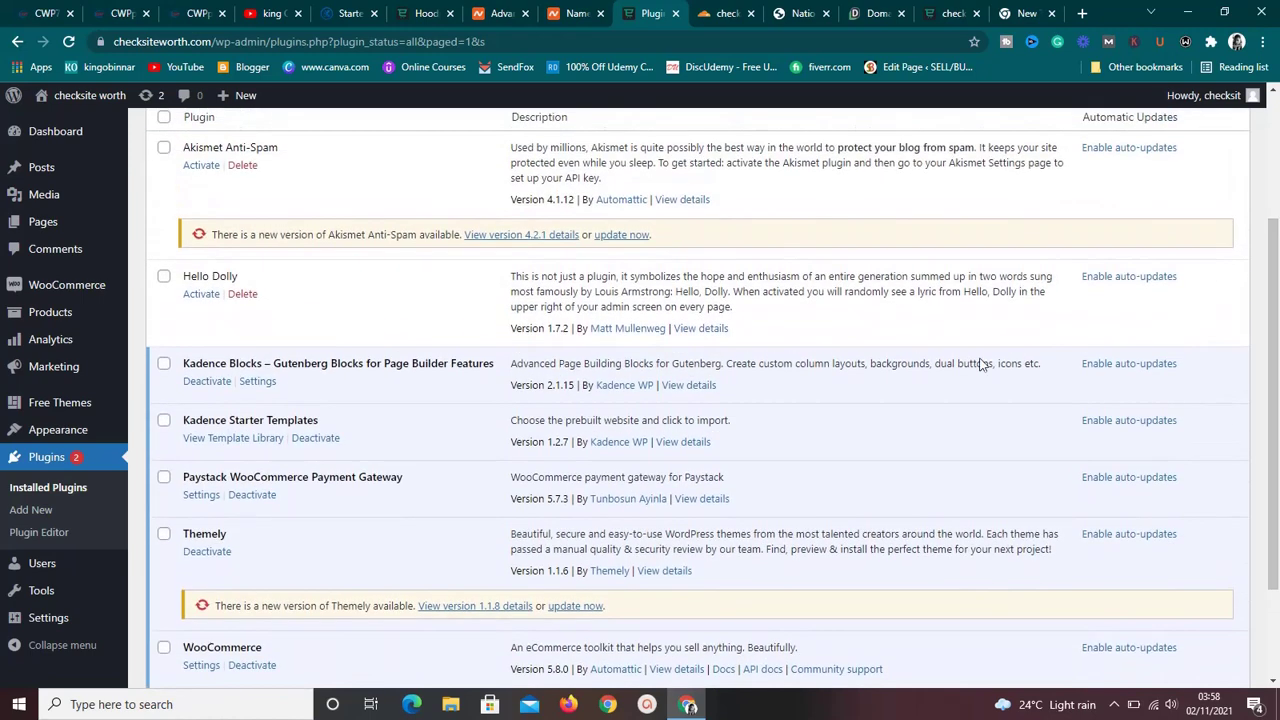
# Update Akismet Anti-Spam and Themely, then go to Paystack's Settings page.
pyautogui.click(612, 236)
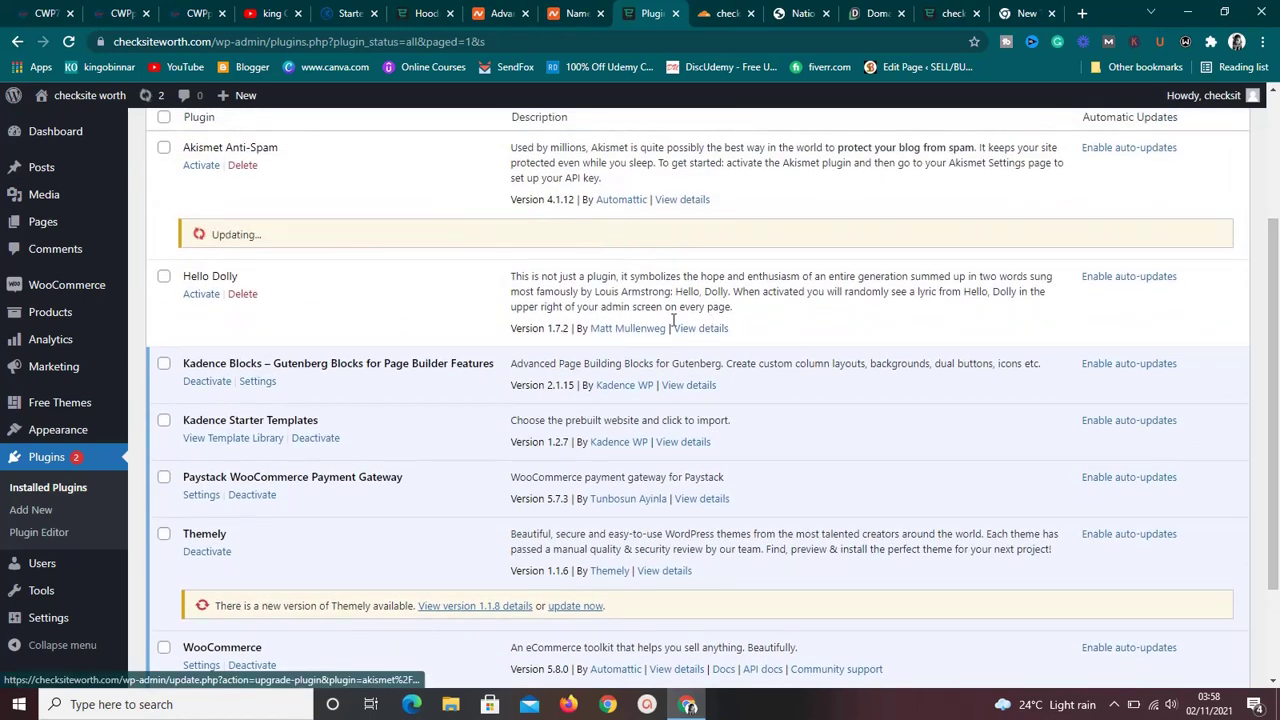
pyautogui.click(580, 606)
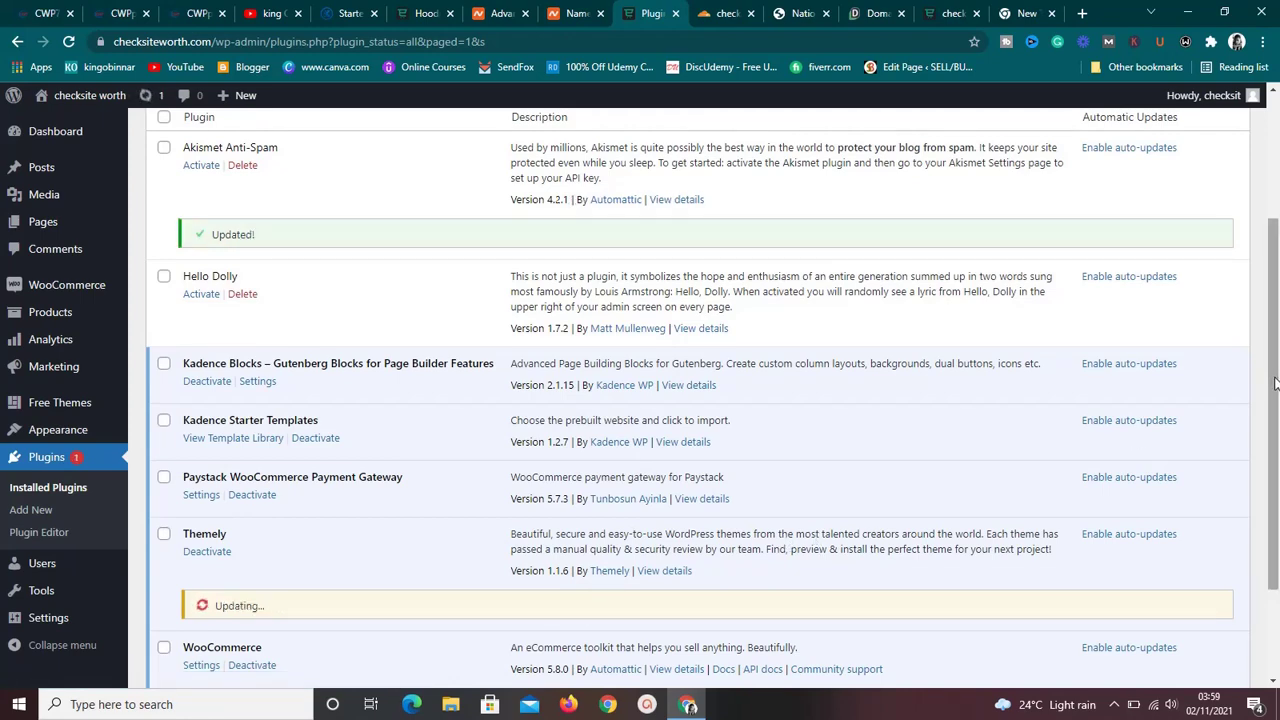
pyautogui.moveTo(1275, 383); pyautogui.dragTo(1276, 475)
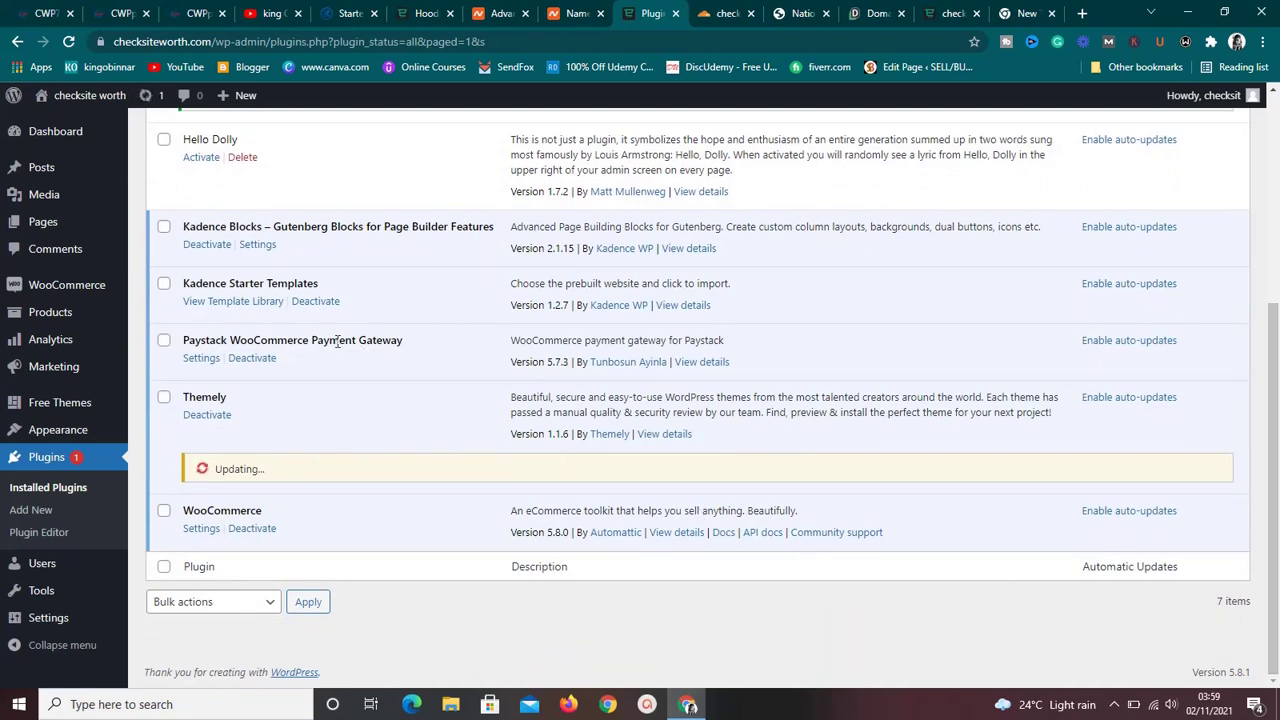
pyautogui.click(203, 359)
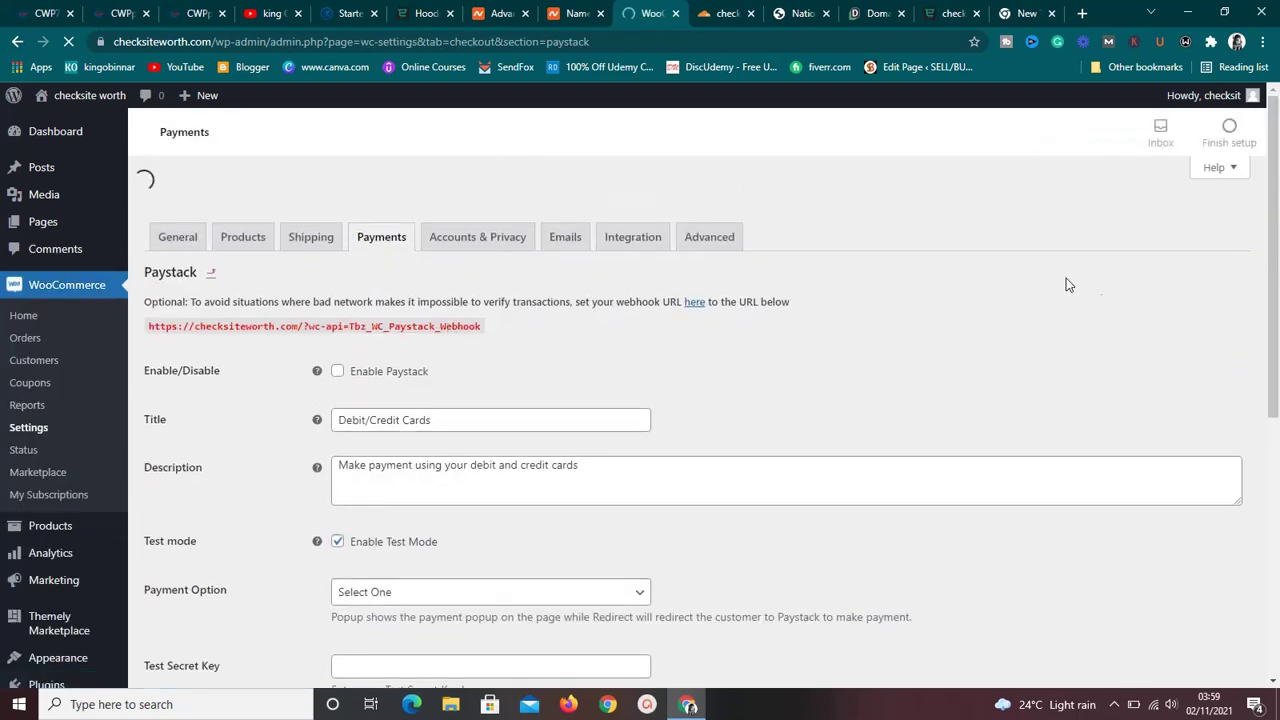
# Tick Enable Paystack to turn it on as a payment method.
pyautogui.moveTo(1275, 259); pyautogui.dragTo(1275, 276)
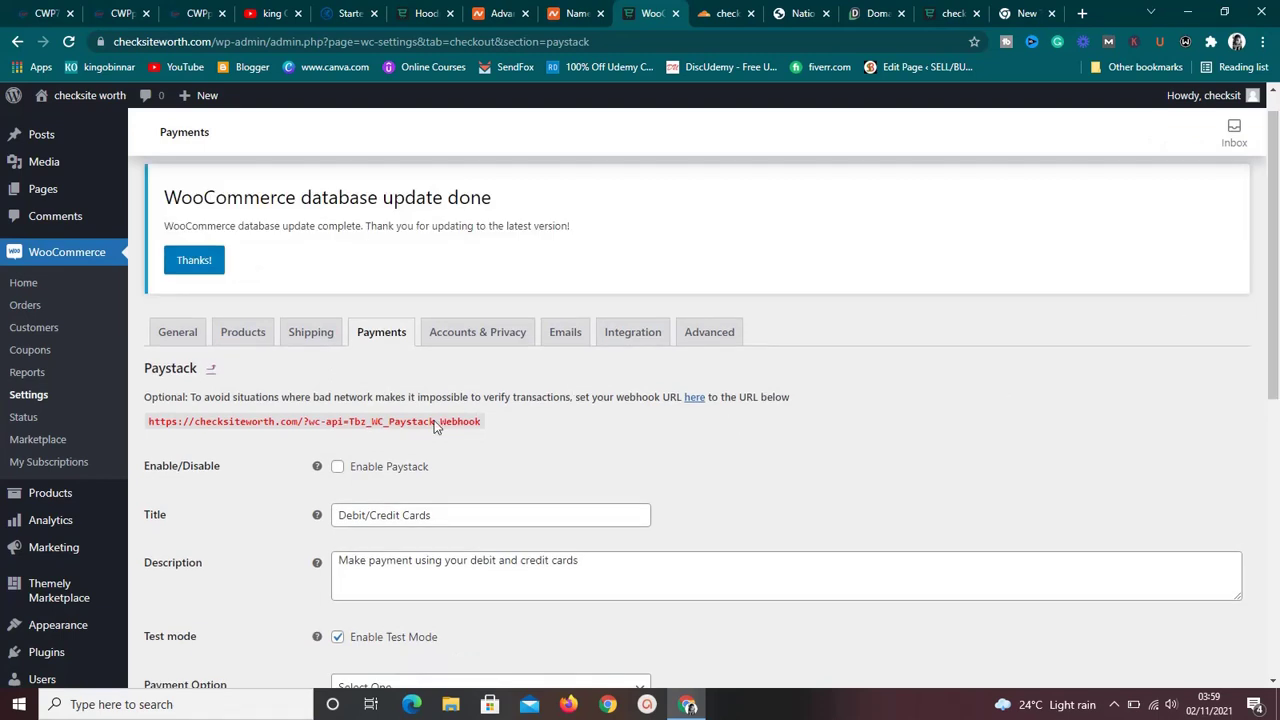
pyautogui.click(337, 466)
pyautogui.moveTo(1276, 228); pyautogui.dragTo(1277, 338)
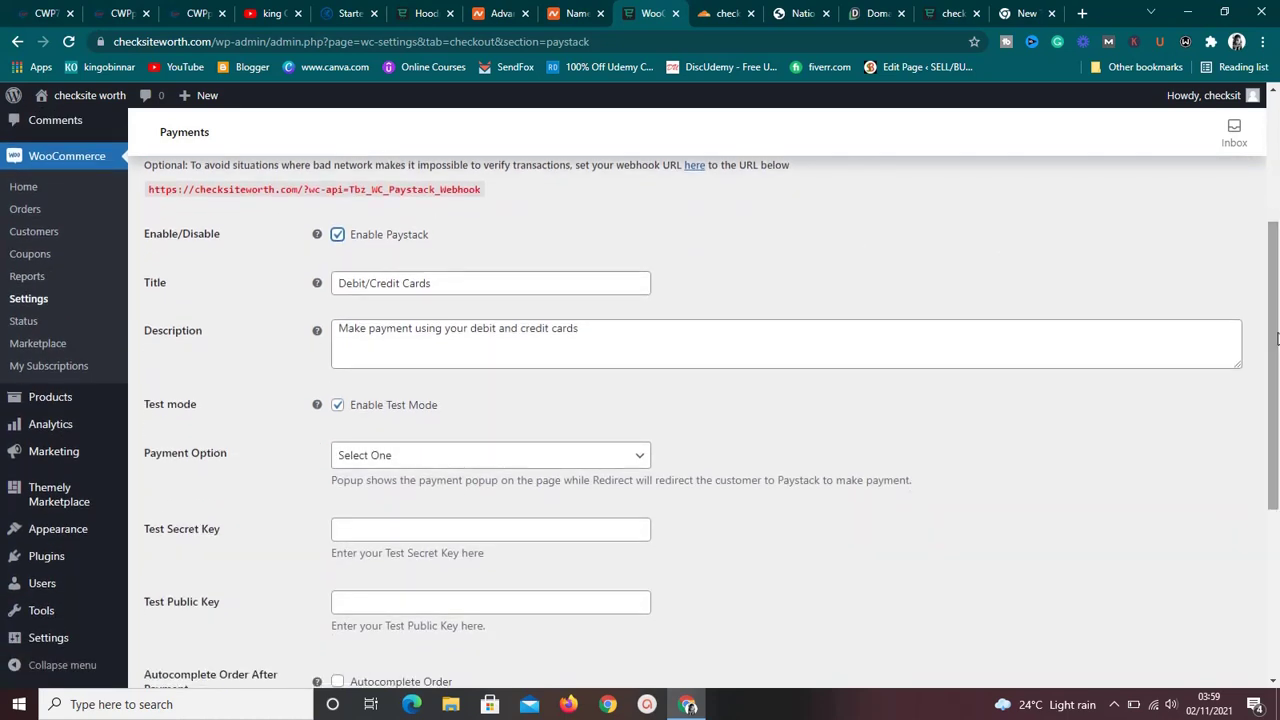
pyautogui.moveTo(1277, 338); pyautogui.dragTo(1276, 418)
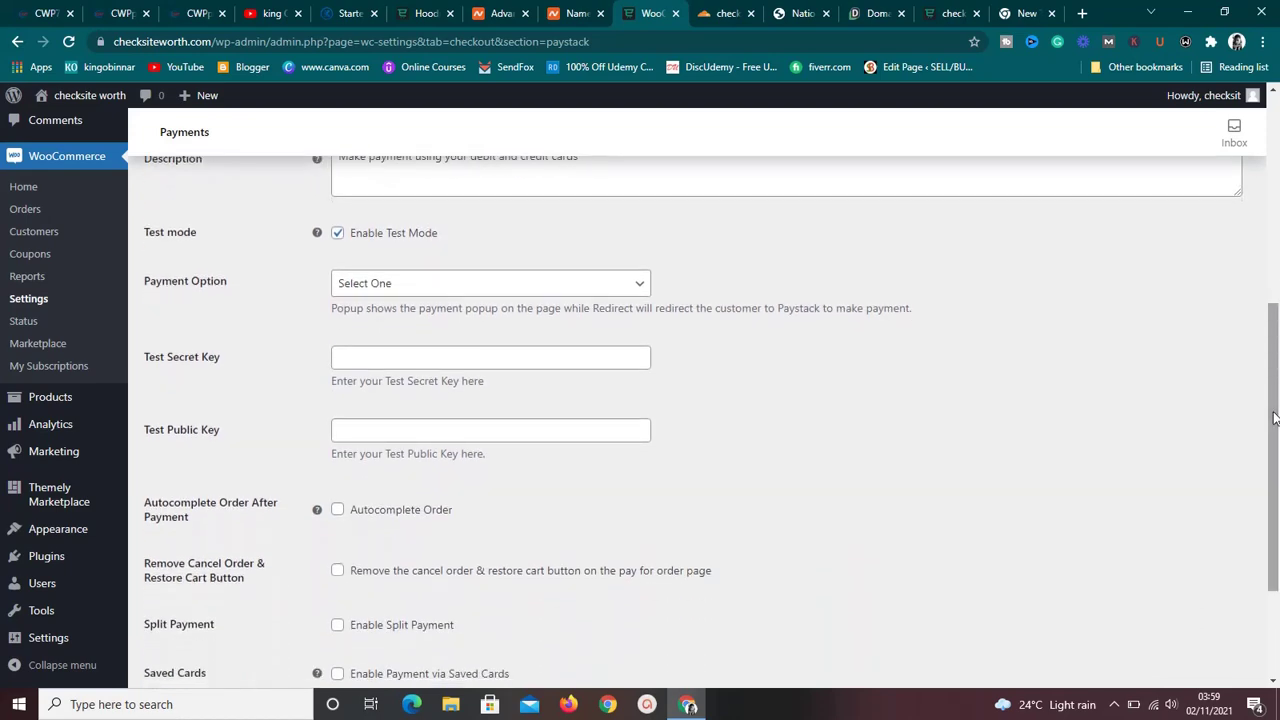
pyautogui.moveTo(1274, 418); pyautogui.dragTo(1276, 225)
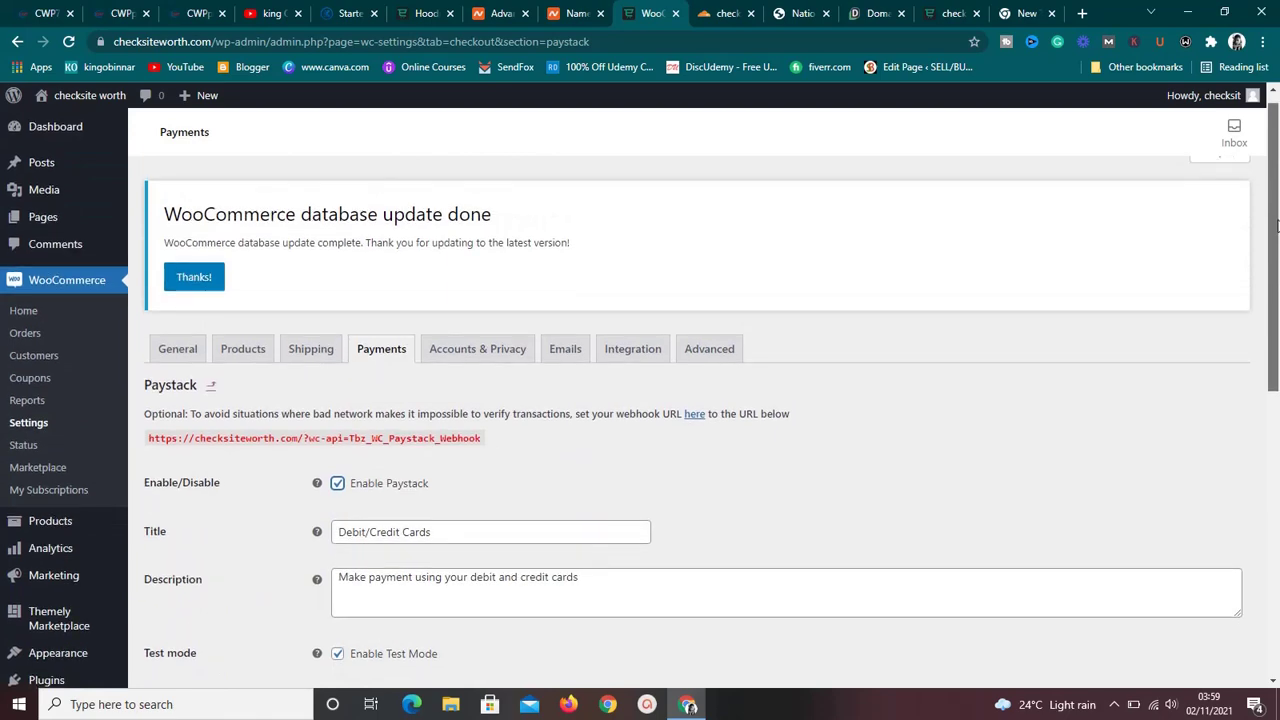
pyautogui.scroll(-2, 1133, 315)
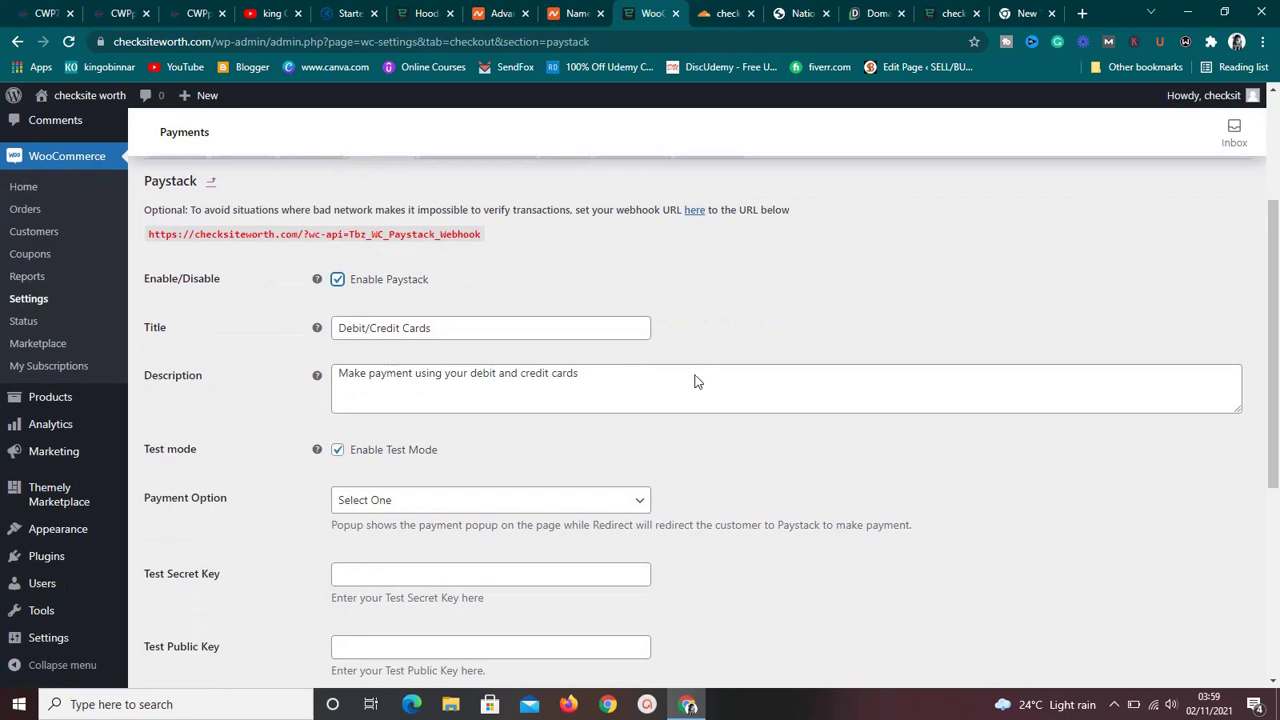
# Uncheck Enable Test Mode to go live and click into the Live Public Key field.
pyautogui.click(337, 451)
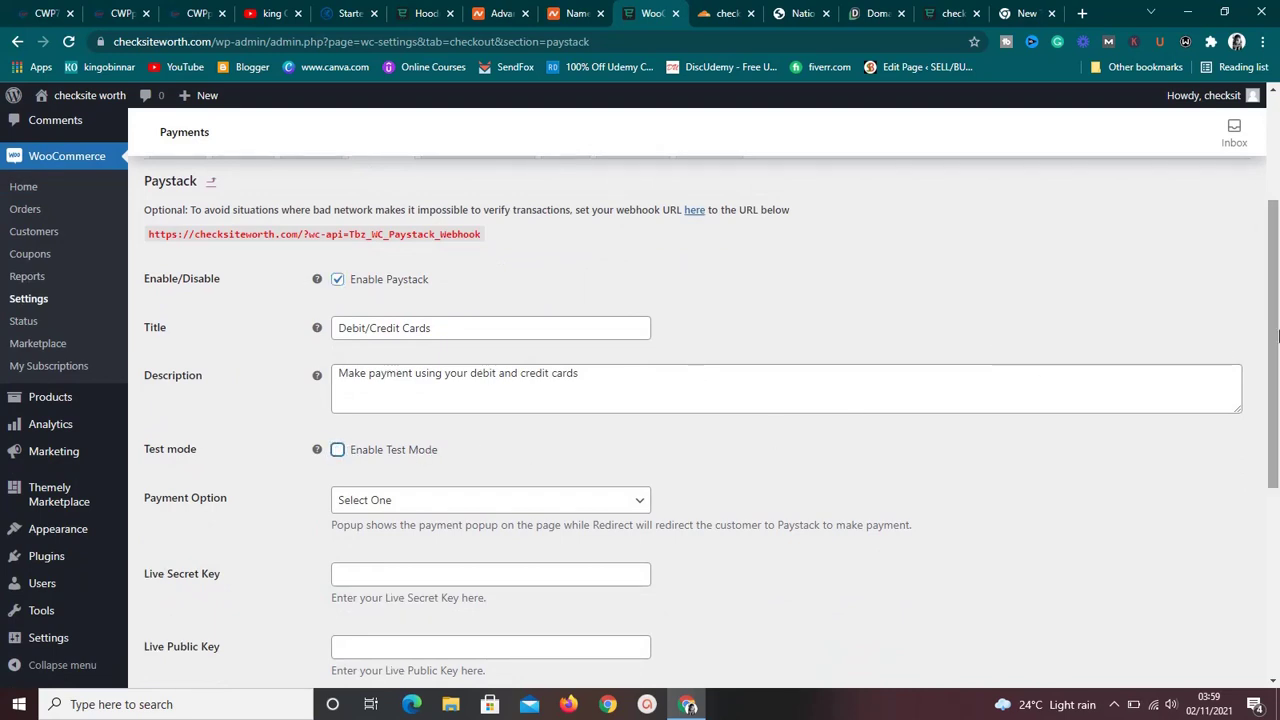
pyautogui.scroll(-3, 1274, 335)
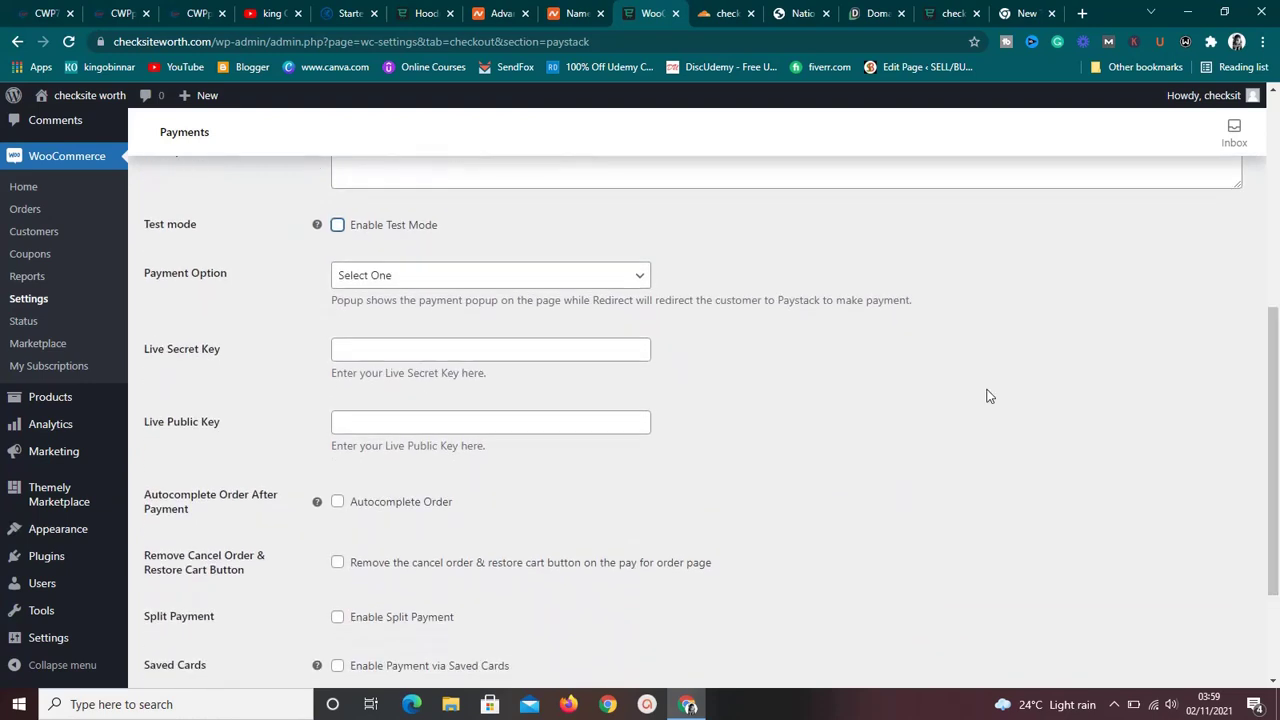
pyautogui.click(544, 431)
pyautogui.click(621, 385)
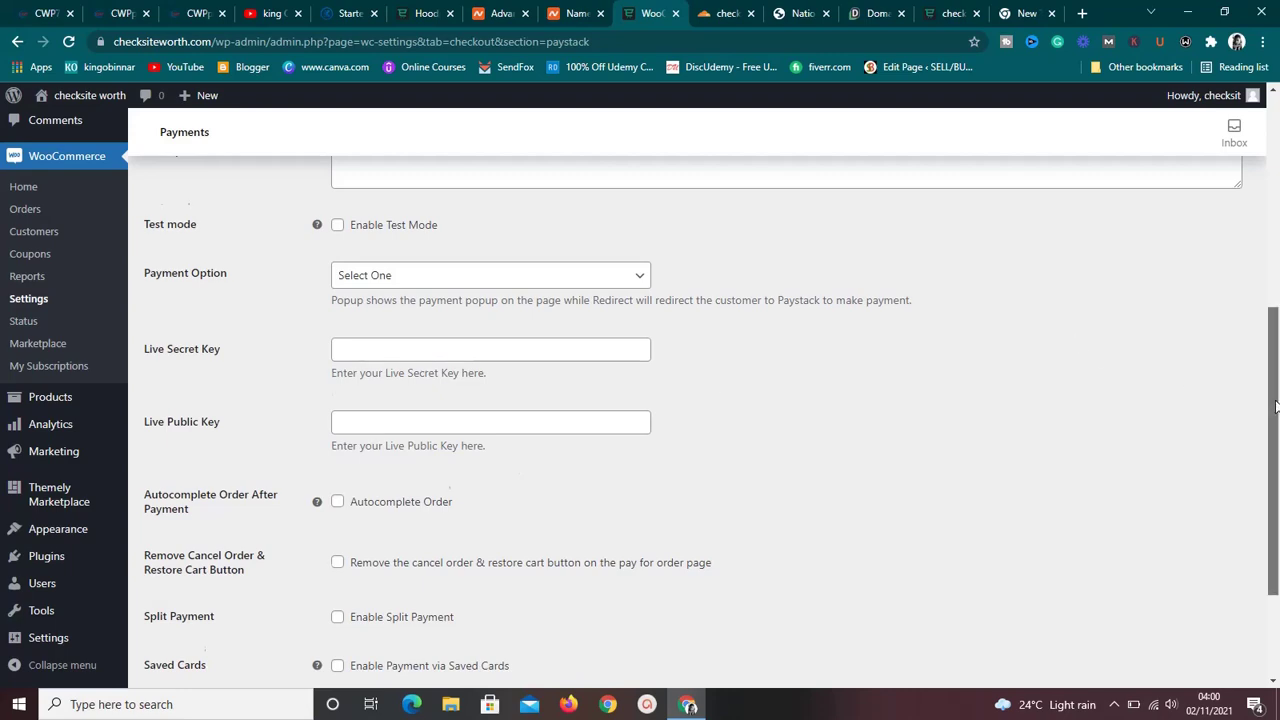
pyautogui.moveTo(1276, 400); pyautogui.dragTo(1277, 183)
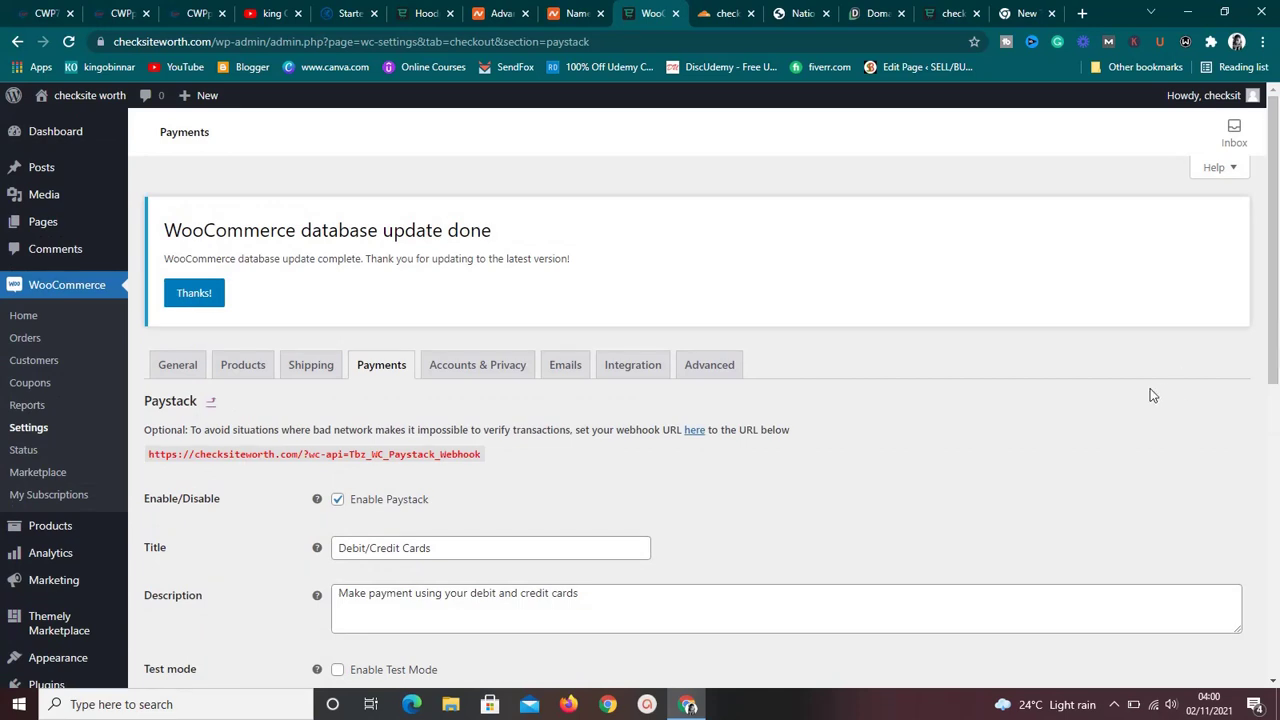
# Scroll through the live checksiteworth.com homepage and its watch hero, then switch to the new tab.
pyautogui.click(952, 14)
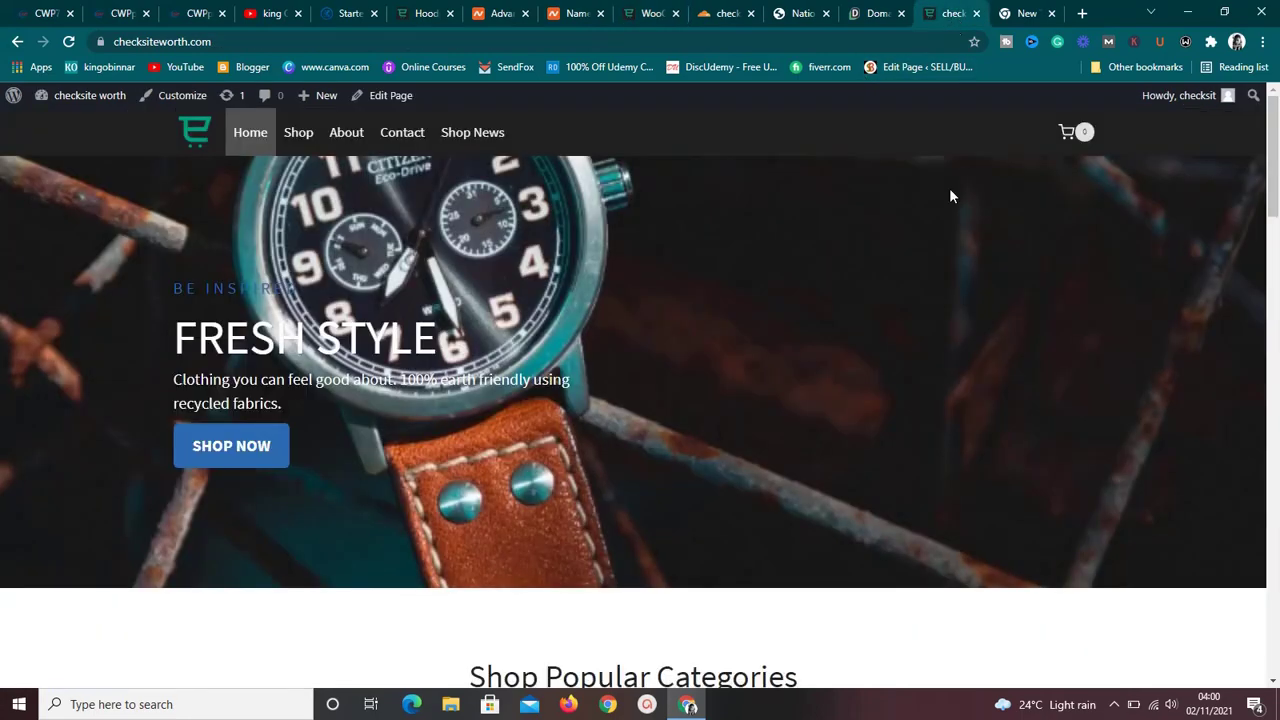
pyautogui.moveTo(1268, 216); pyautogui.dragTo(1277, 176)
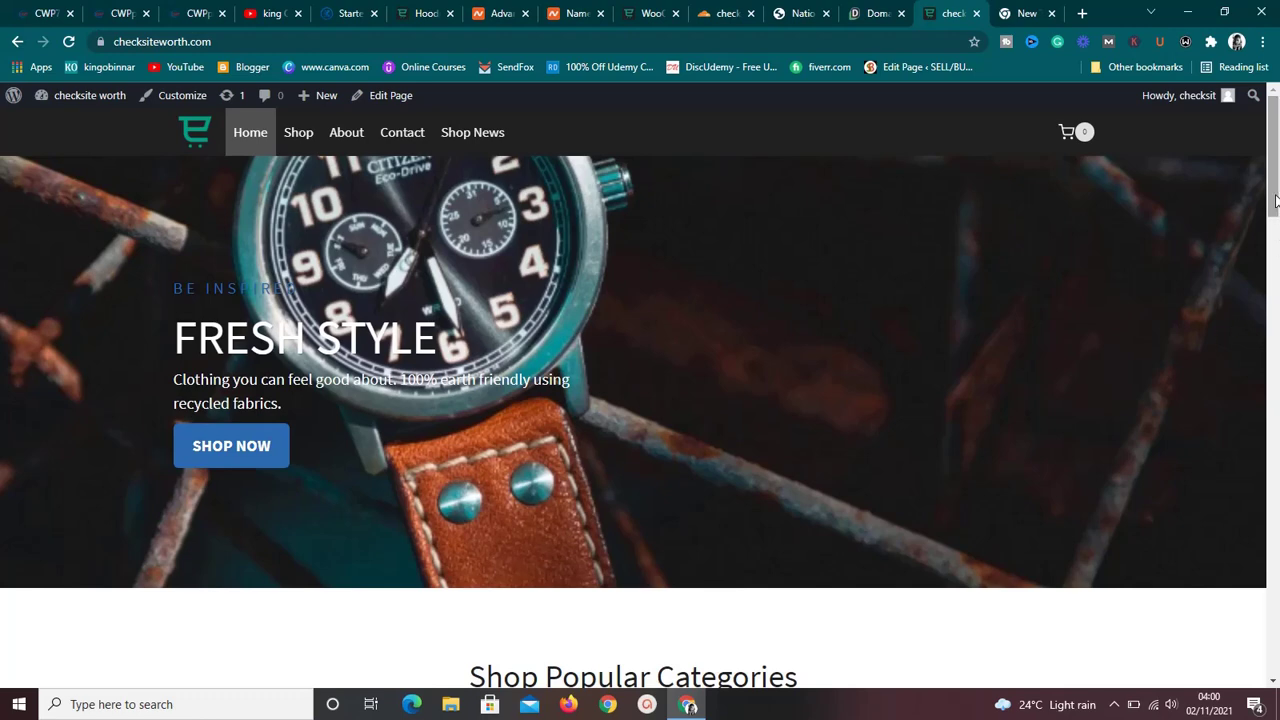
pyautogui.moveTo(1275, 210); pyautogui.dragTo(1268, 655)
pyautogui.moveTo(1274, 467); pyautogui.dragTo(1278, 172)
pyautogui.moveTo(1276, 204)
pyautogui.mouseDown()
pyautogui.moveTo(1268, 665)
pyautogui.moveTo(1268, 200)
pyautogui.mouseUp()
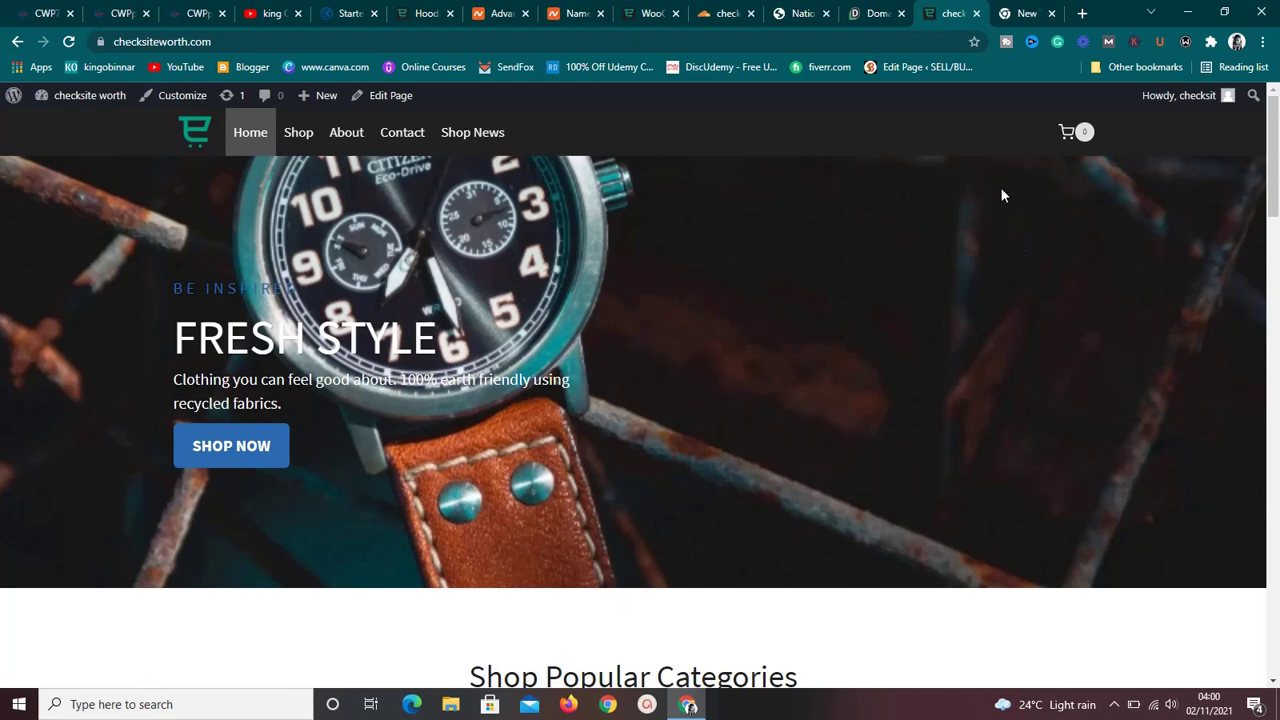
pyautogui.click(1017, 10)
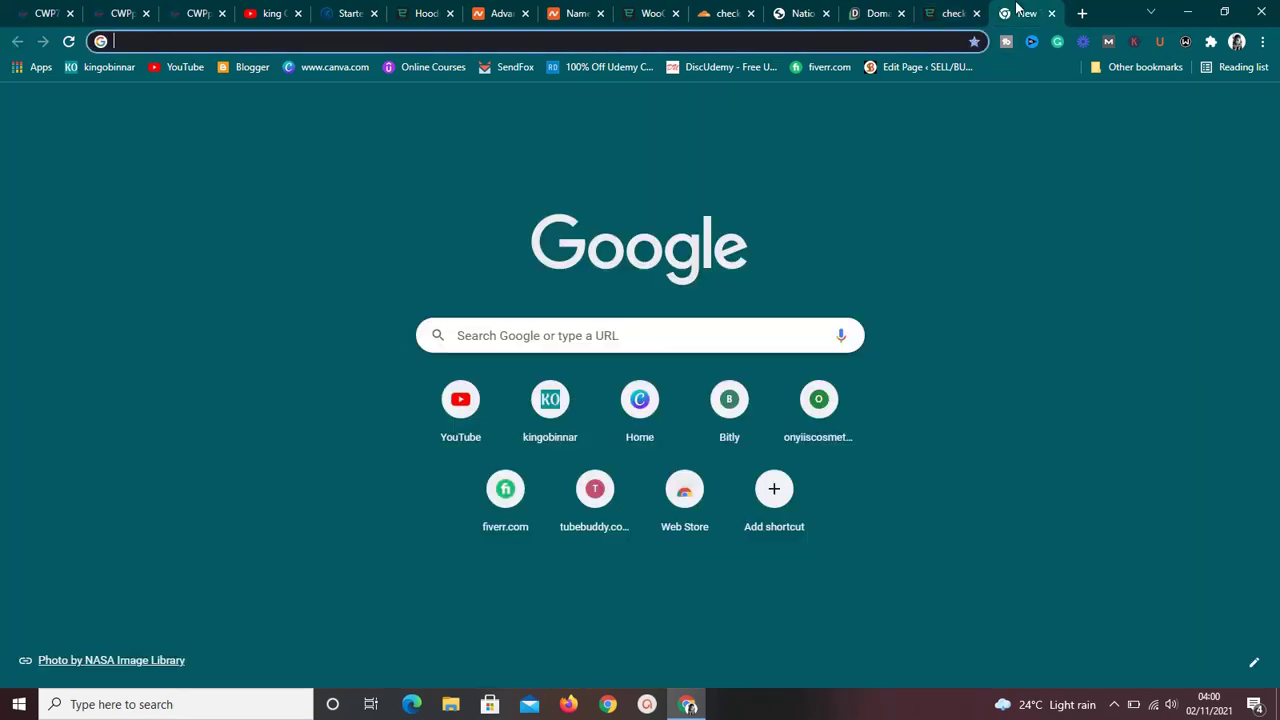
# Enter 'king' in the address bar to load the suggested site, then return to the checksiteworth.com tab.
pyautogui.write('king')
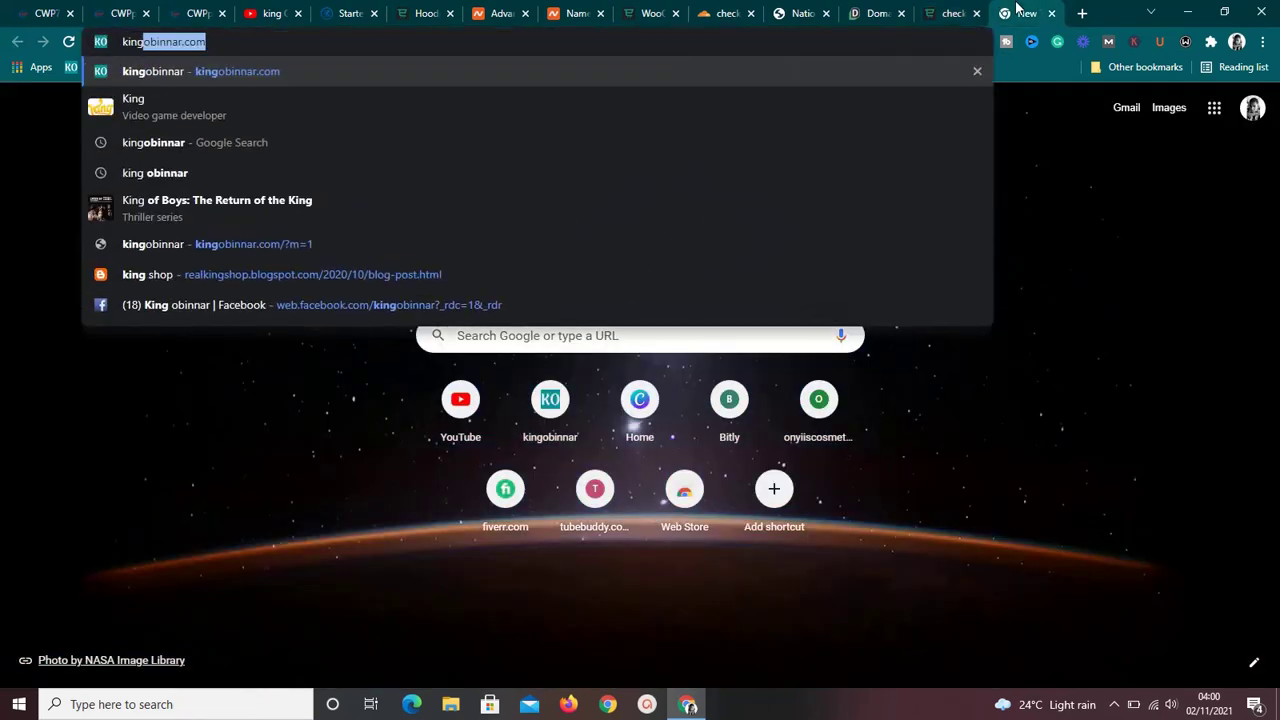
pyautogui.press('Return')
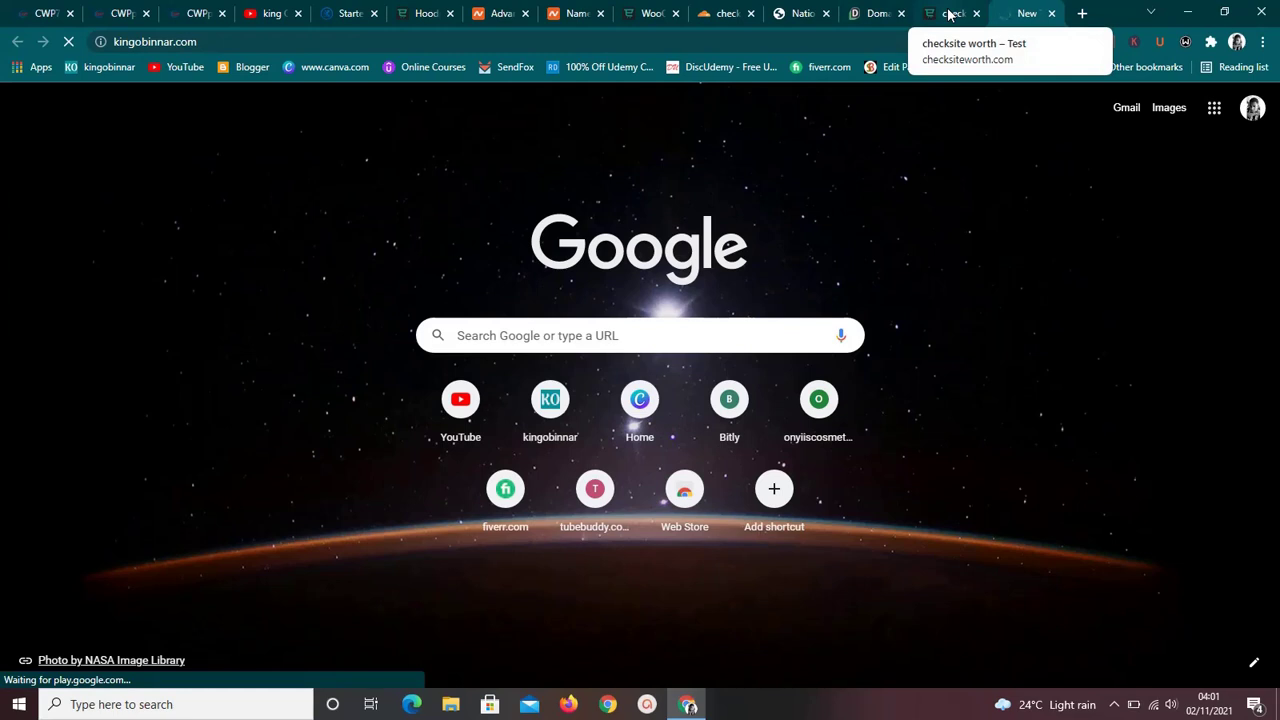
pyautogui.click(948, 13)
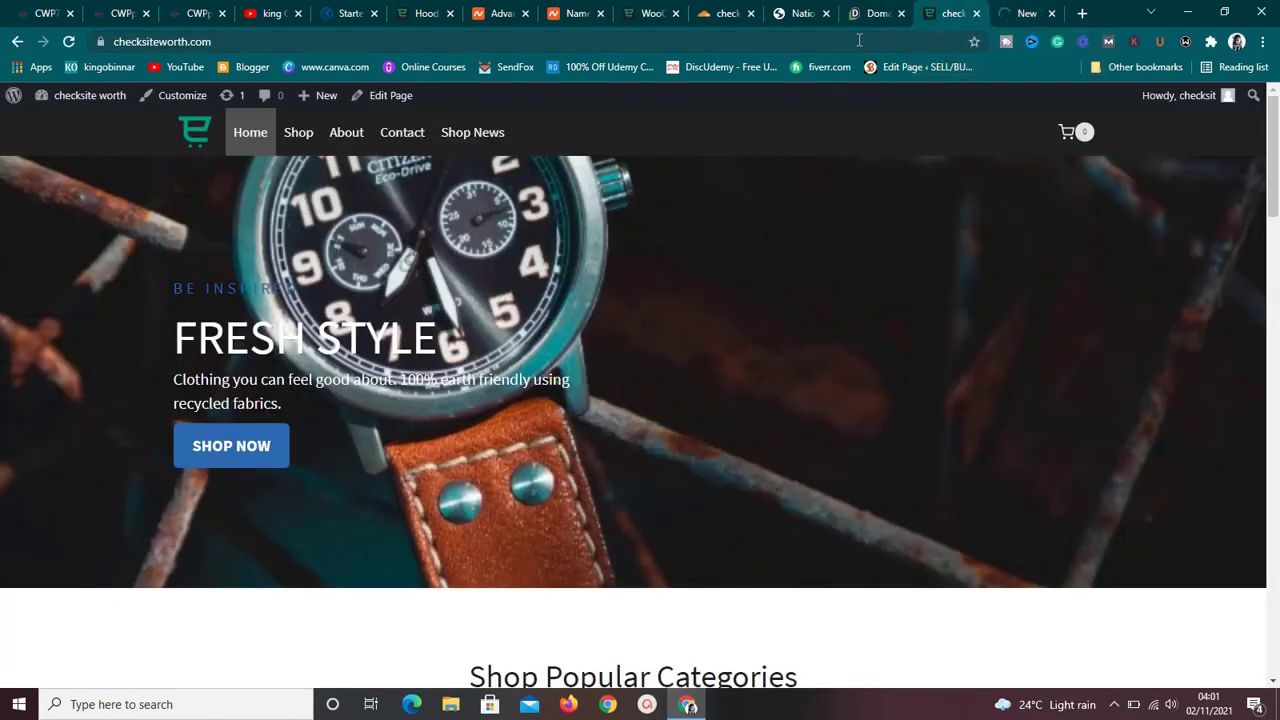
pyautogui.scroll(-9, 866, 276)
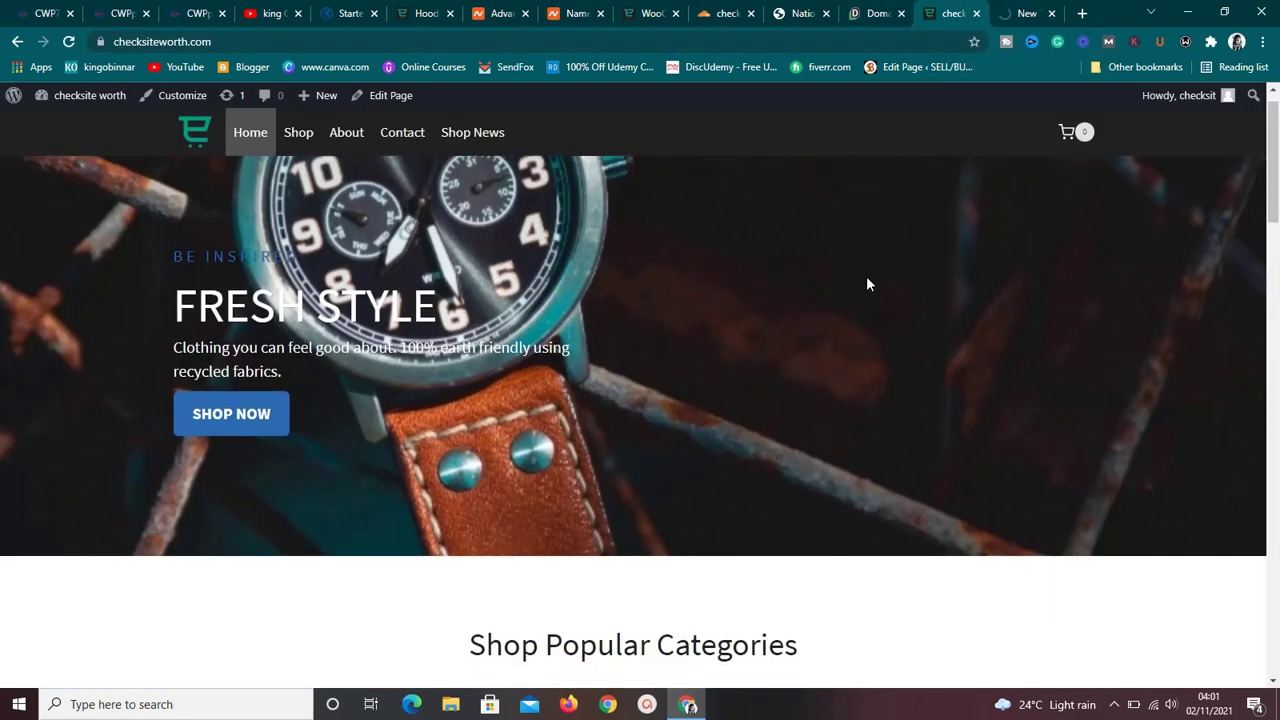
pyautogui.scroll(-14, 866, 283)
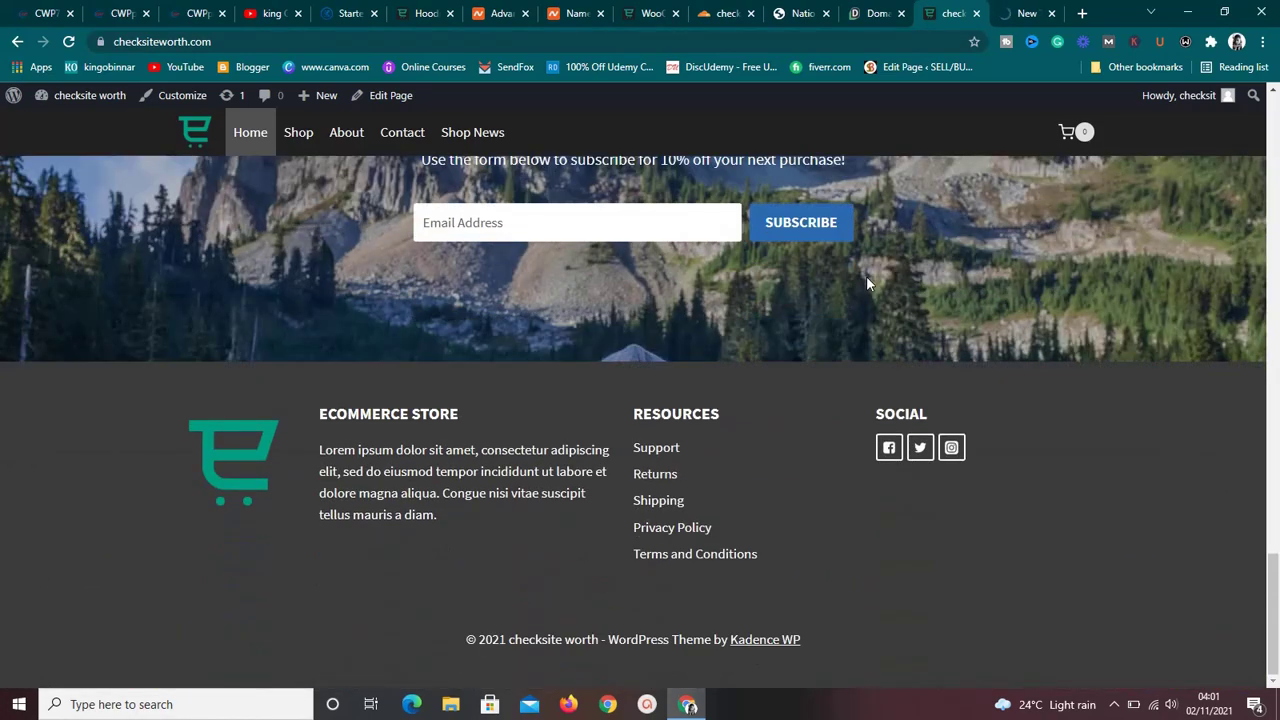
pyautogui.scroll(8, 866, 280)
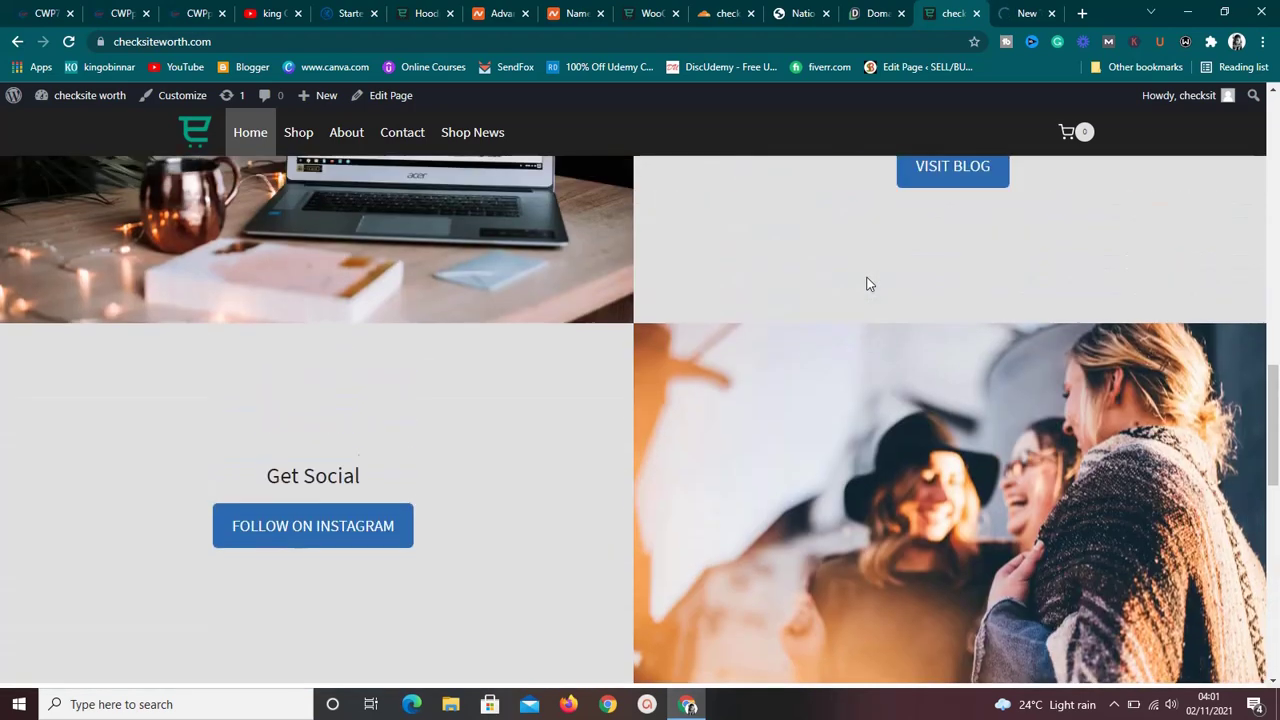
pyautogui.scroll(10, 868, 284)
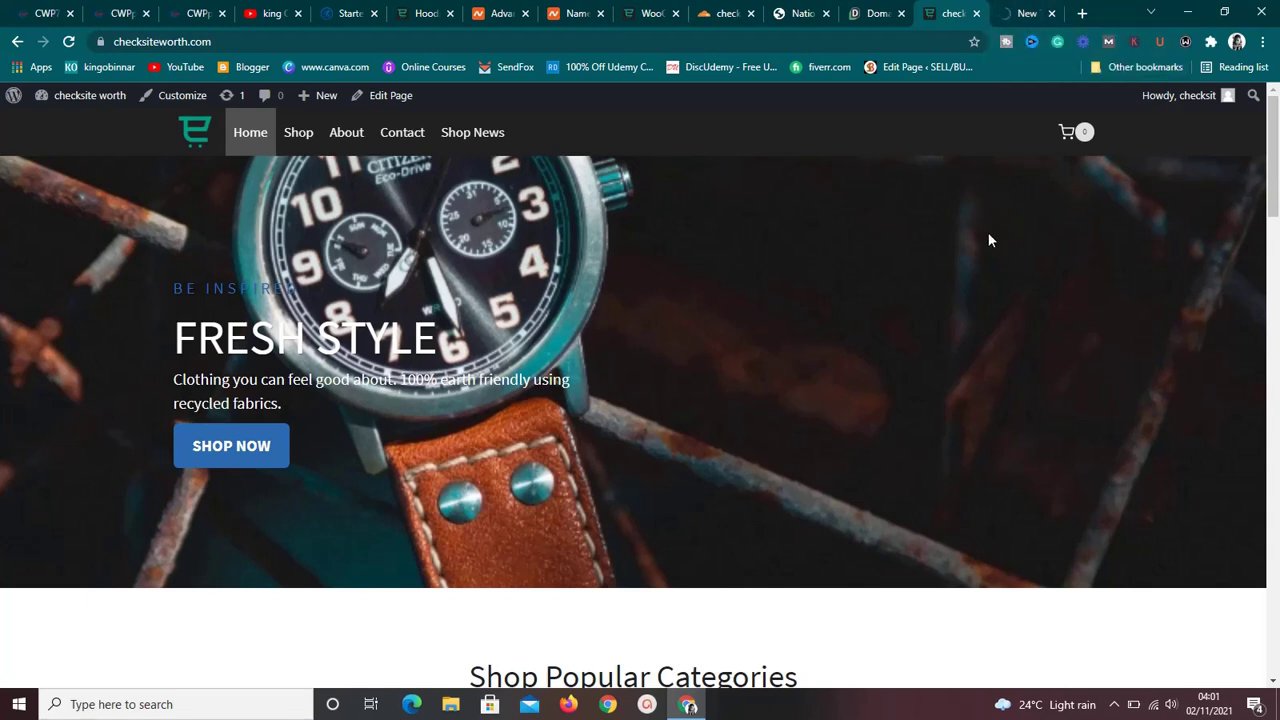
pyautogui.click(1114, 704)
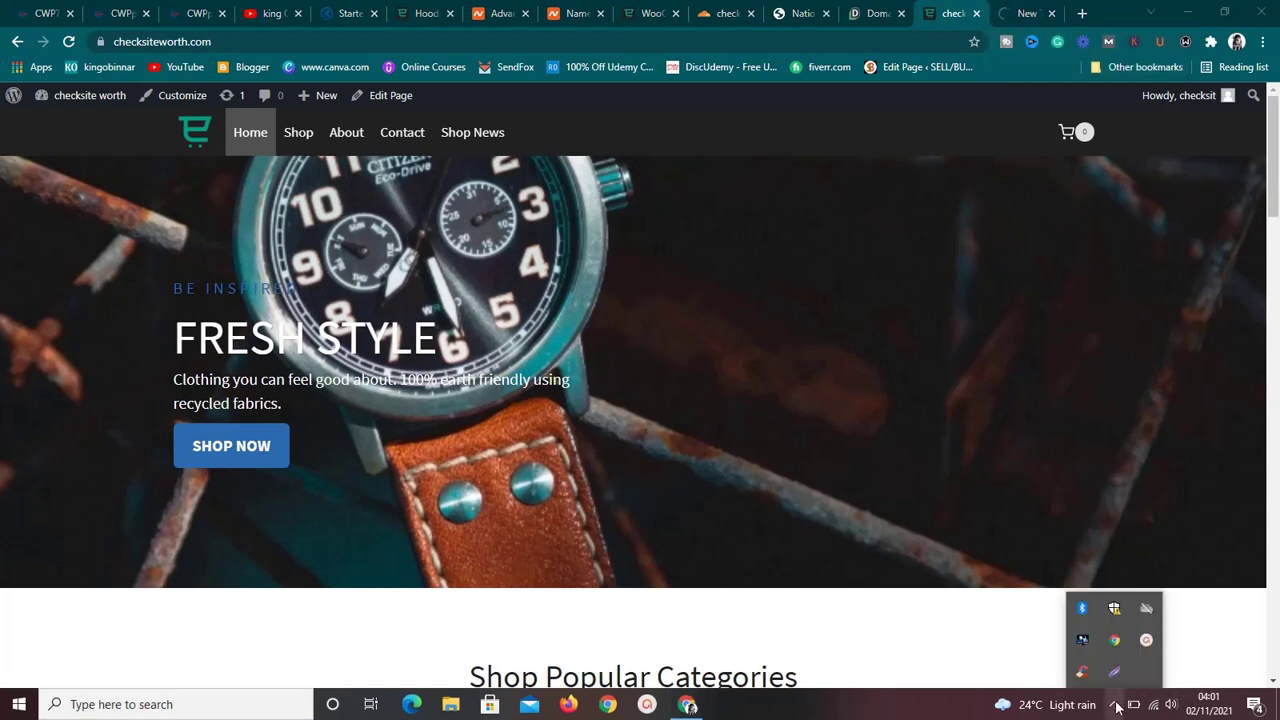
pyautogui.click(1148, 642)
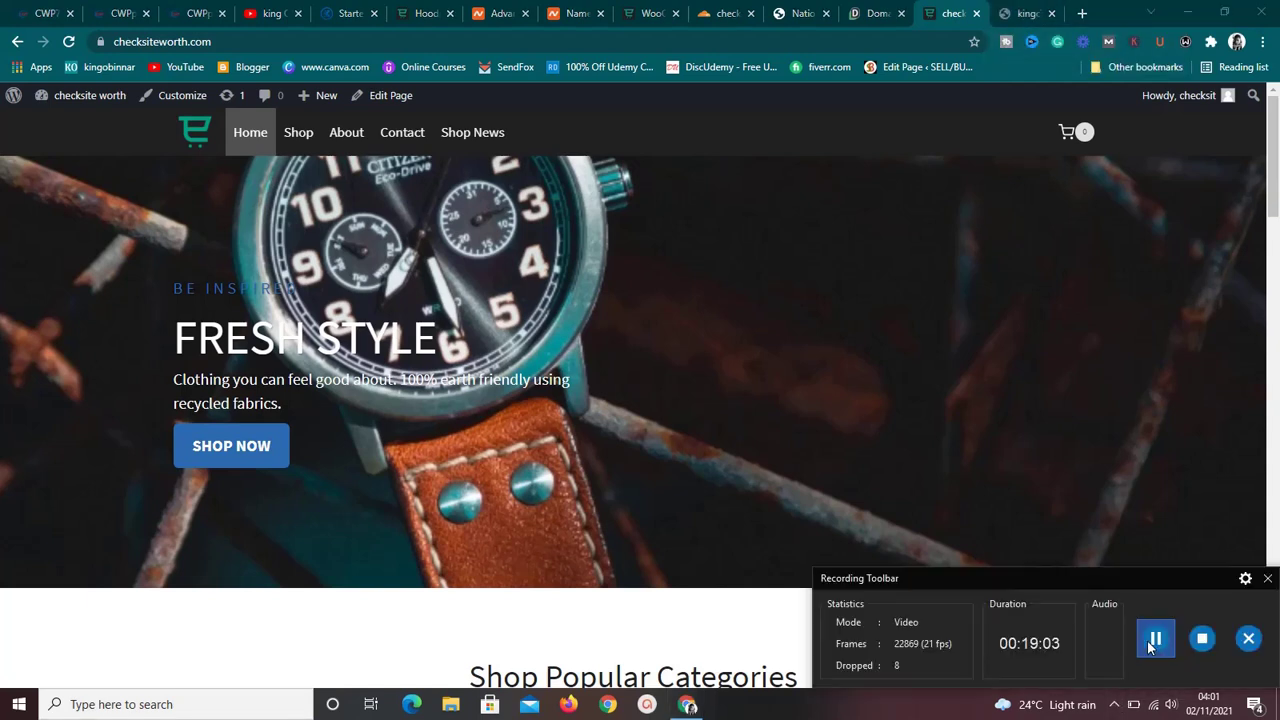